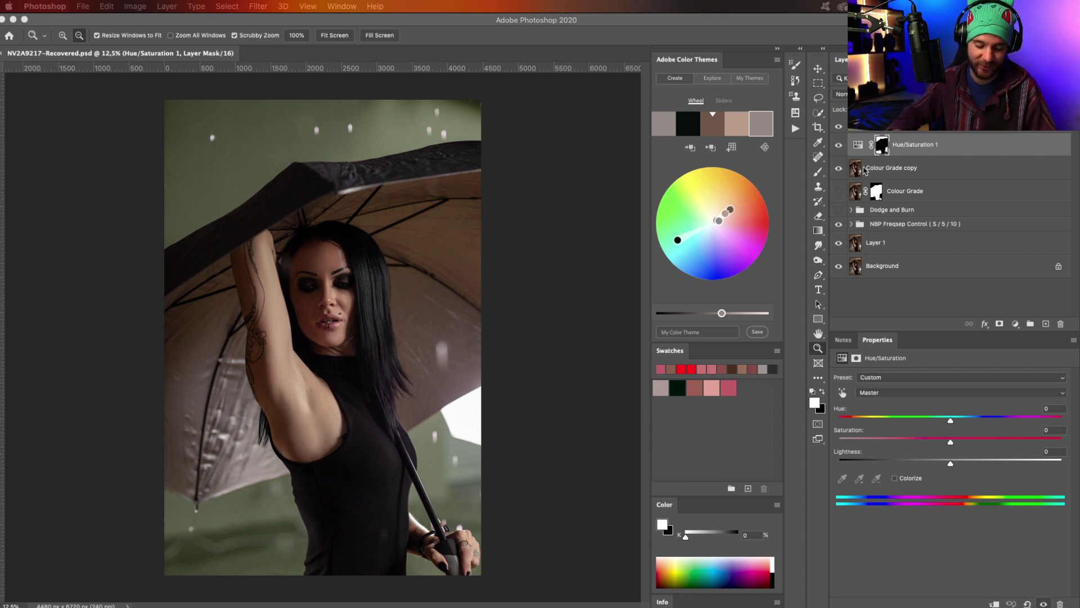
# Hide the existing Hue/Saturation 1 adjustment layer and delete it from the layer stack
pyautogui.rightClick(840, 147)
pyautogui.click(855, 150)
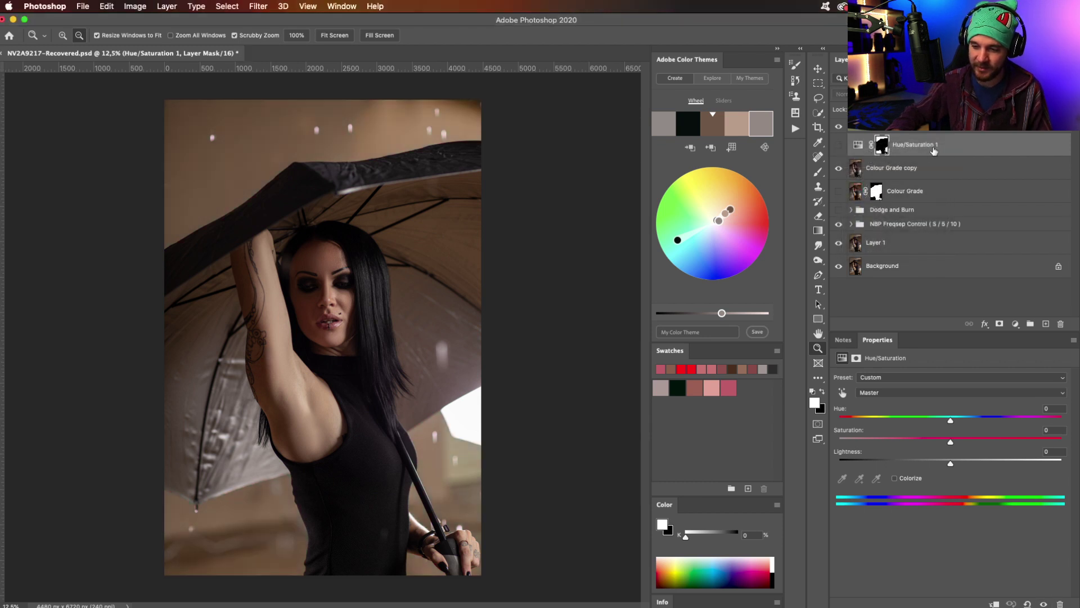
pyautogui.press('Delete')
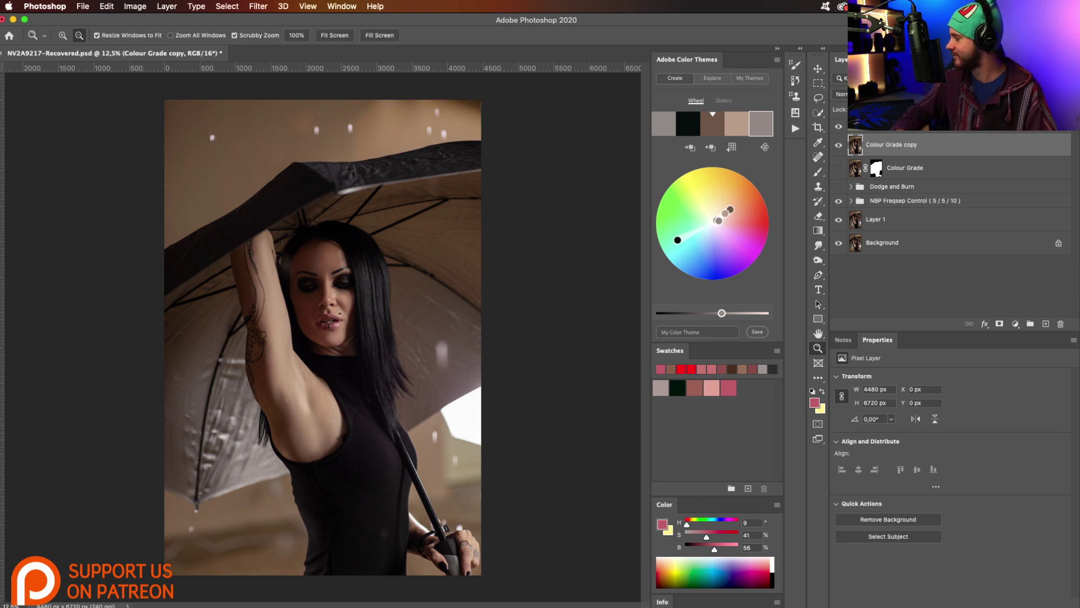
pyautogui.press('super+Tab')
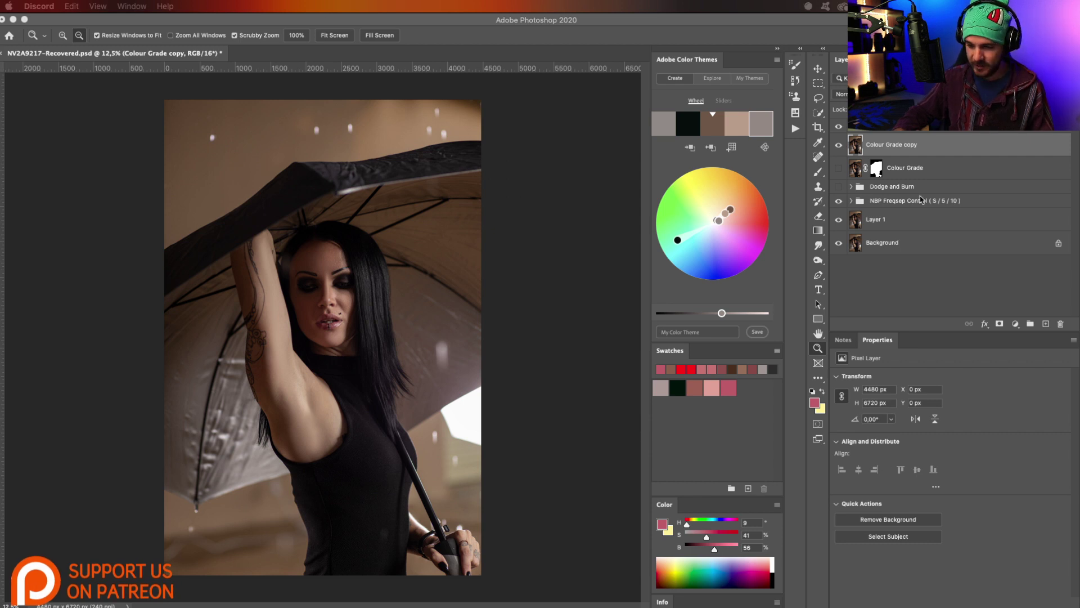
# Examine the Colour Grade layer's mask on its own in the canvas and return to the normal image view
pyautogui.doubleClick(901, 169)
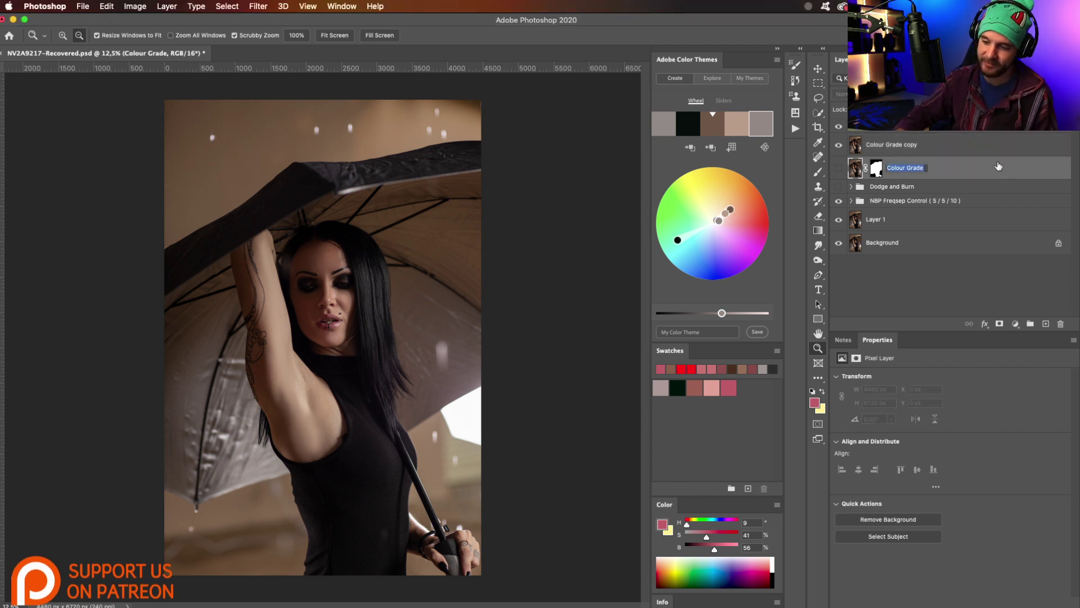
pyautogui.press('Return')
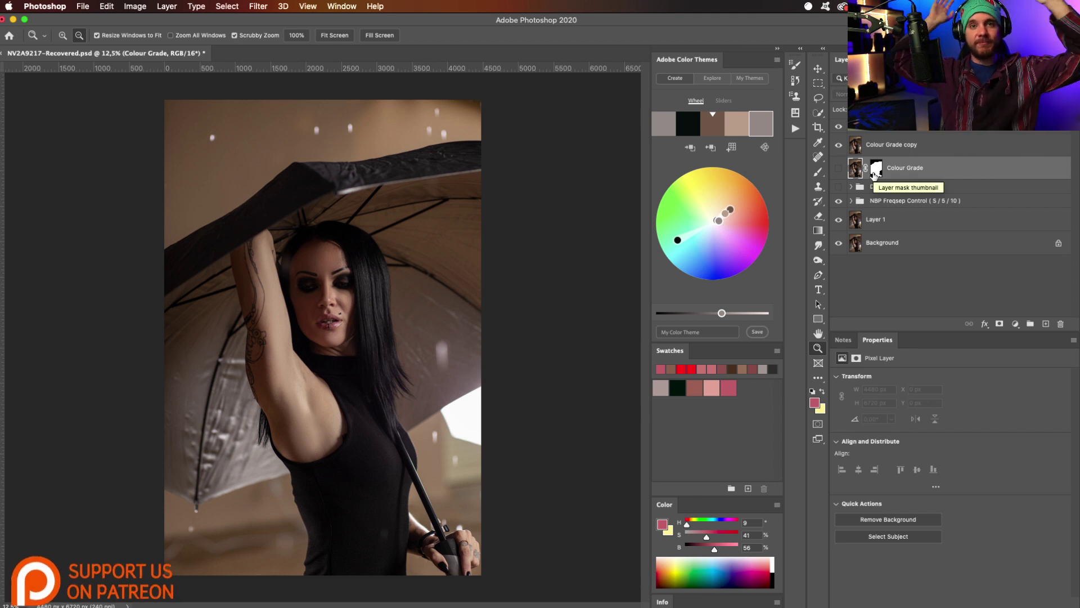
pyautogui.click(876, 168)
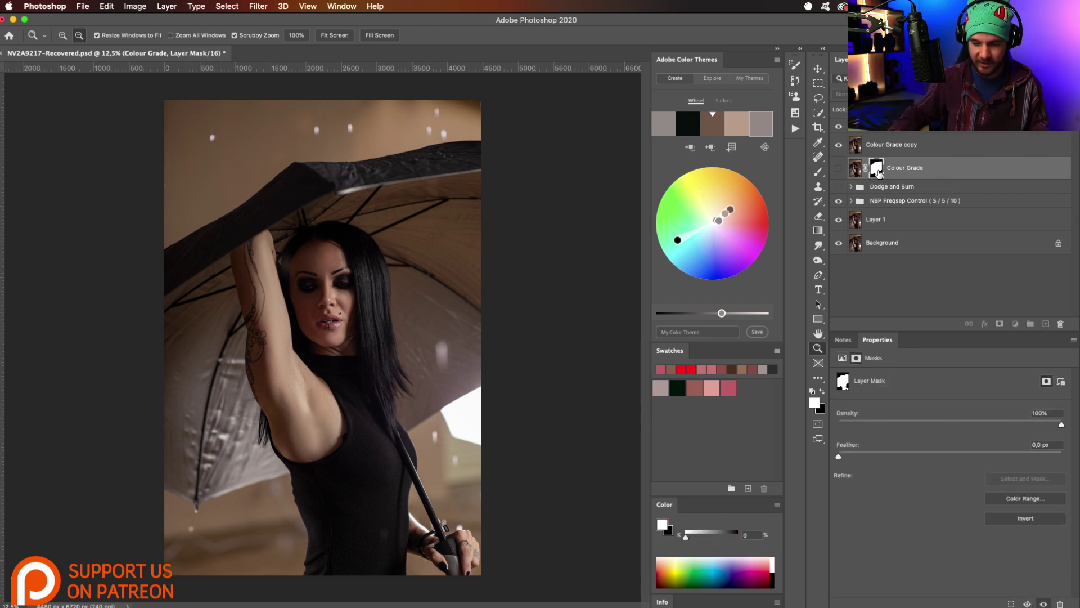
pyautogui.keyDown('shift'); pyautogui.click(879, 173); pyautogui.keyUp('shift')
pyautogui.keyDown('shift'); pyautogui.click(878, 171); pyautogui.keyUp('shift')
pyautogui.rightClick(878, 172)
pyautogui.click(876, 172)
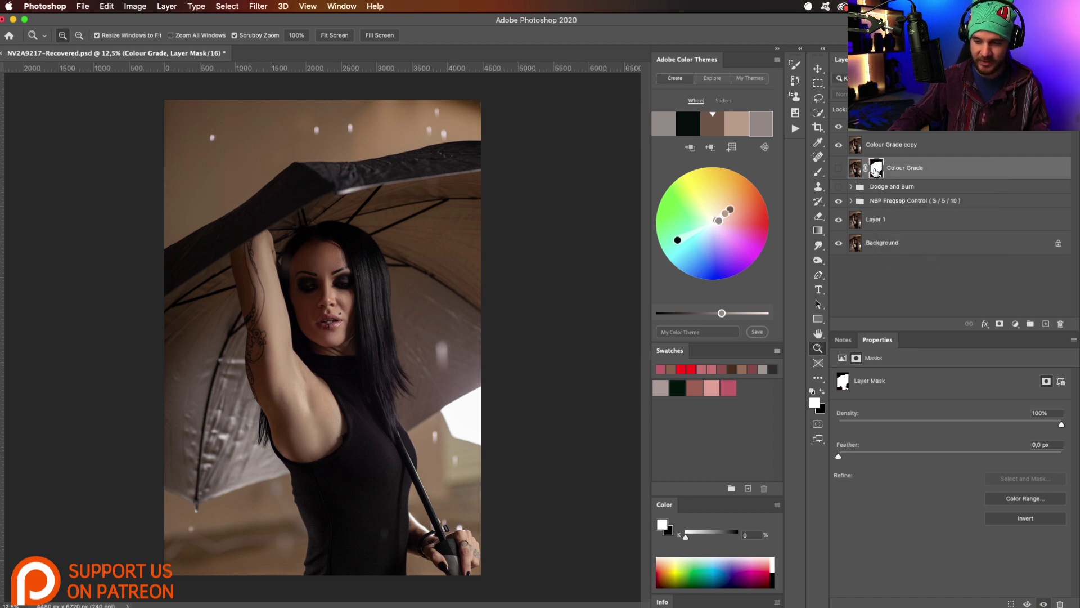
pyautogui.keyDown('alt'); pyautogui.click(876, 172); pyautogui.keyUp('alt')
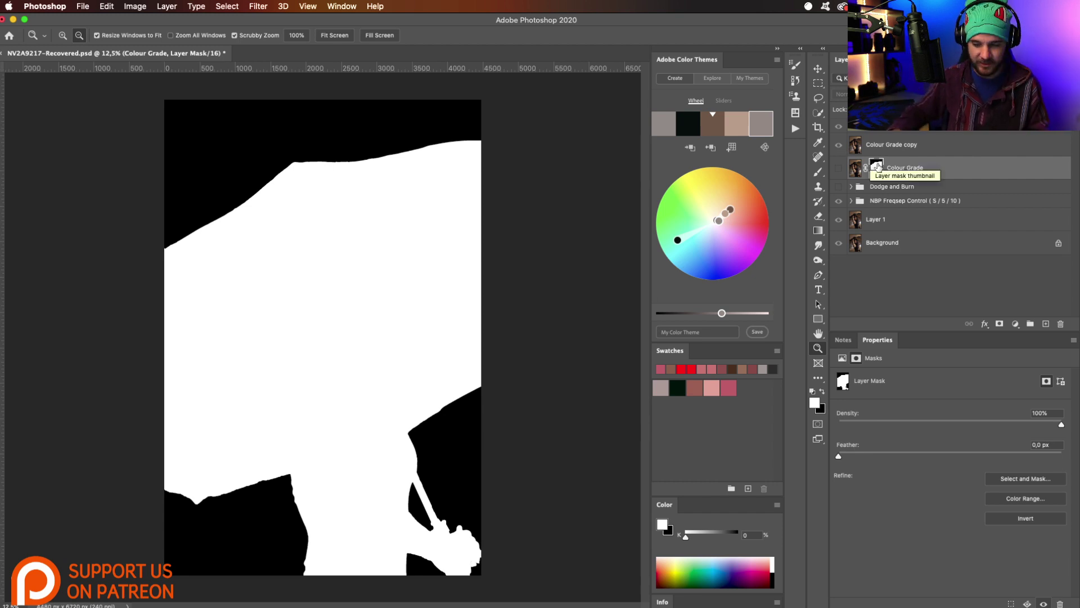
pyautogui.keyDown('alt'); pyautogui.click(873, 166); pyautogui.keyUp('alt')
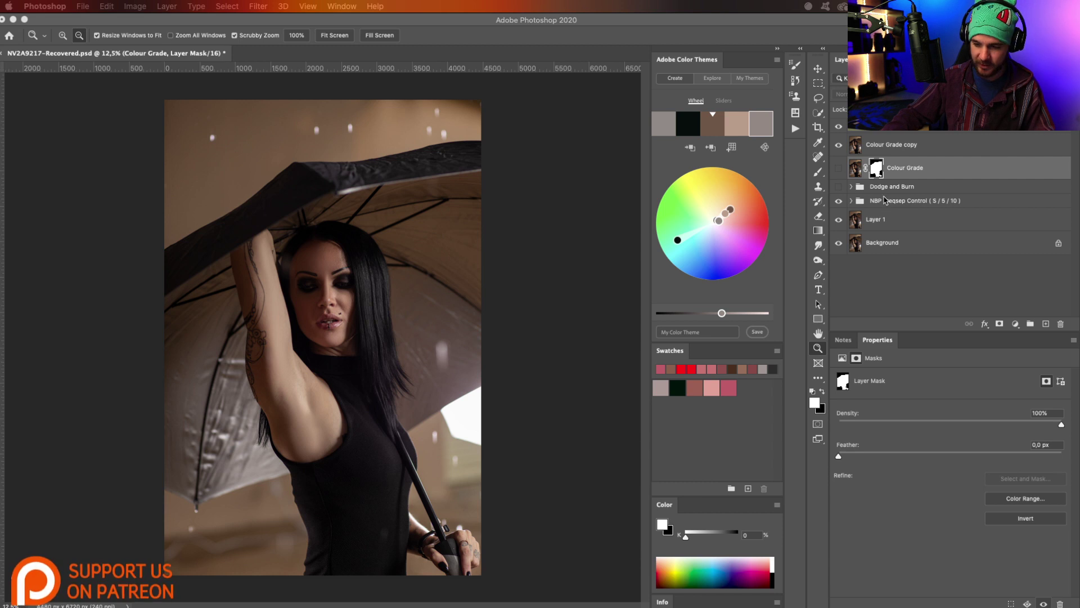
# Duplicate the Colour Grade layer with its mask and add a Hue/Saturation adjustment layer above Colour Grade copy
pyautogui.click(891, 168)
pyautogui.click(897, 174)
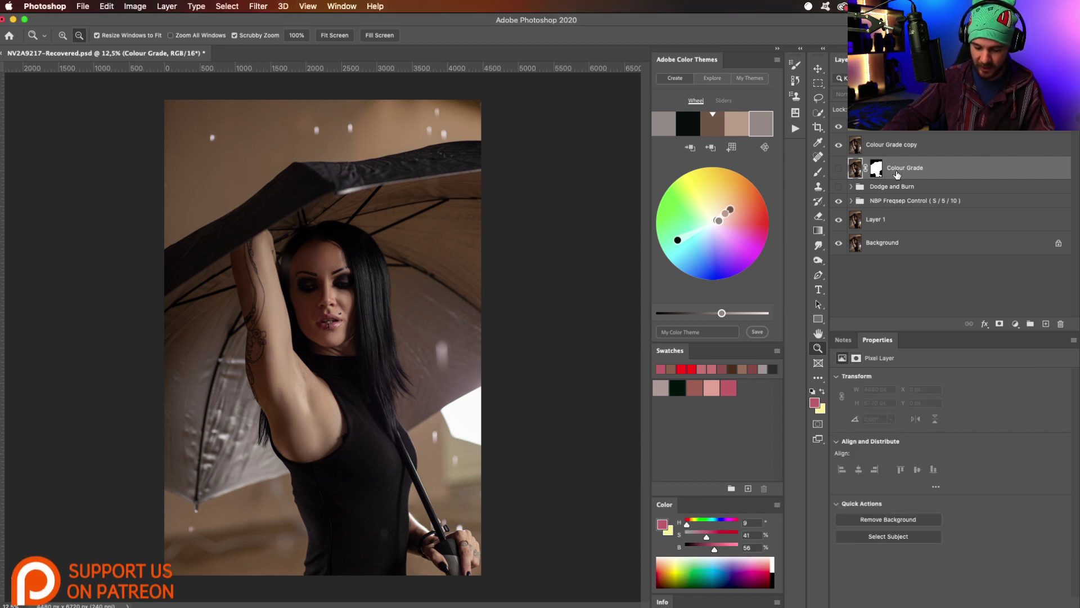
pyautogui.press('super+j')
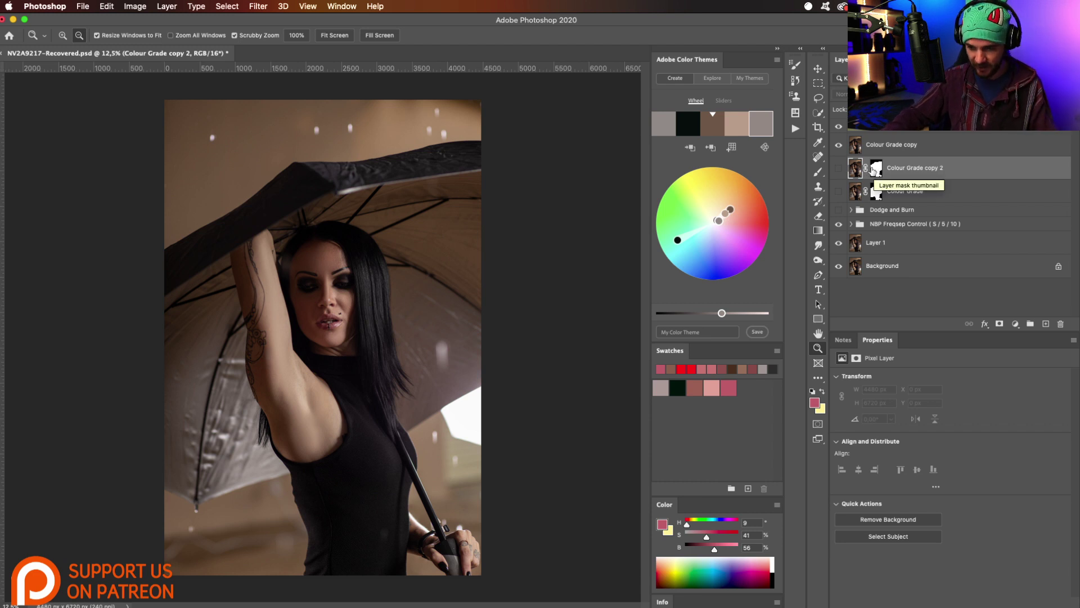
pyautogui.click(879, 145)
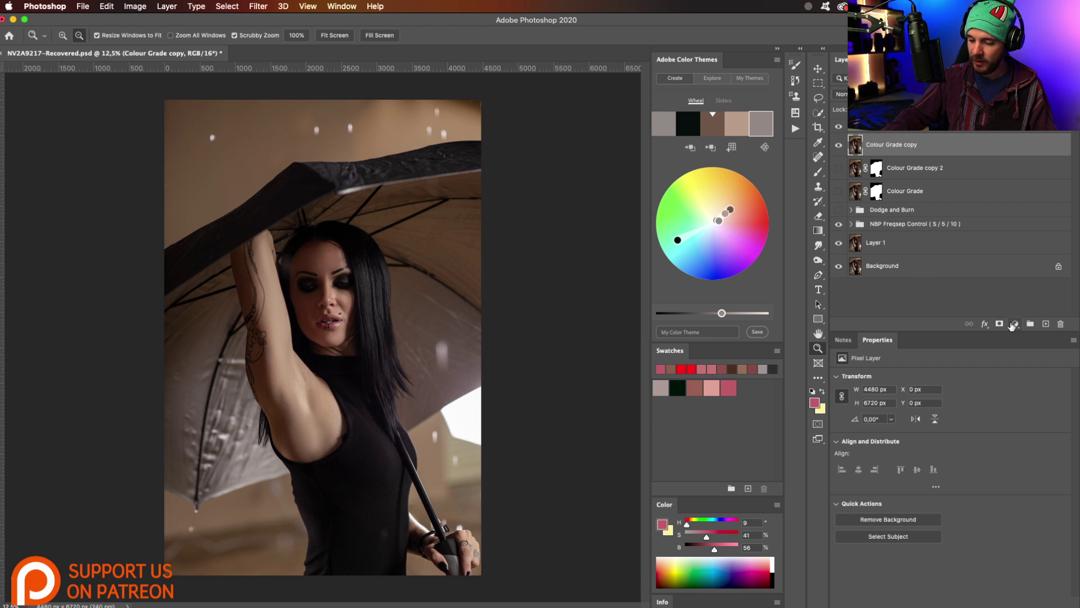
pyautogui.click(1015, 325)
pyautogui.click(1008, 426)
# Move the mask of Colour Grade copy 2 onto the Hue/Saturation layer, replacing its mask, and delete the leftover duplicate layer
pyautogui.moveTo(877, 193); pyautogui.dragTo(882, 144)
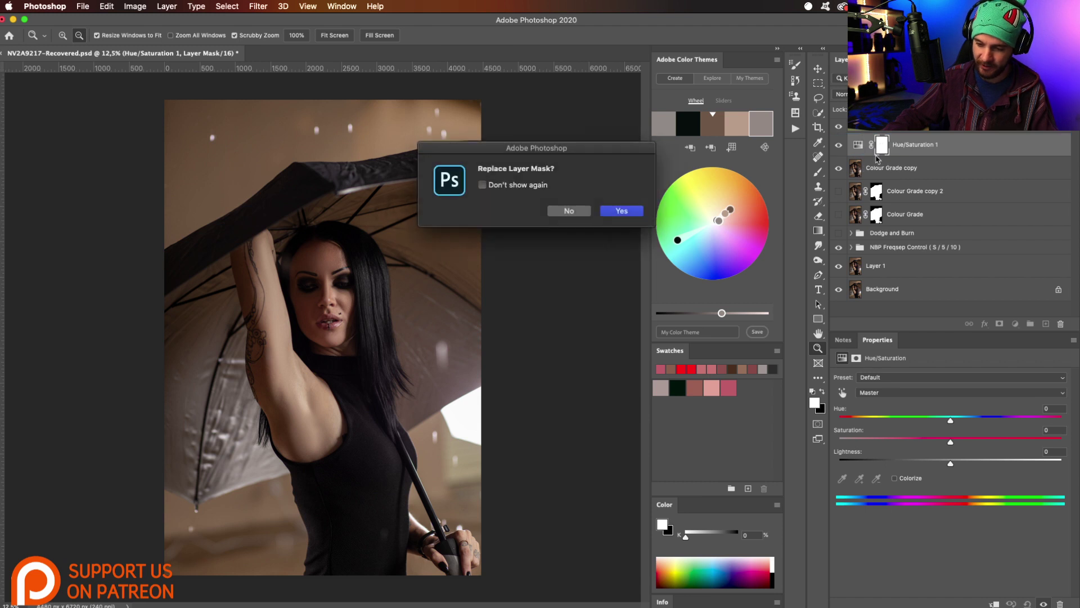
pyautogui.click(623, 210)
pyautogui.click(907, 185)
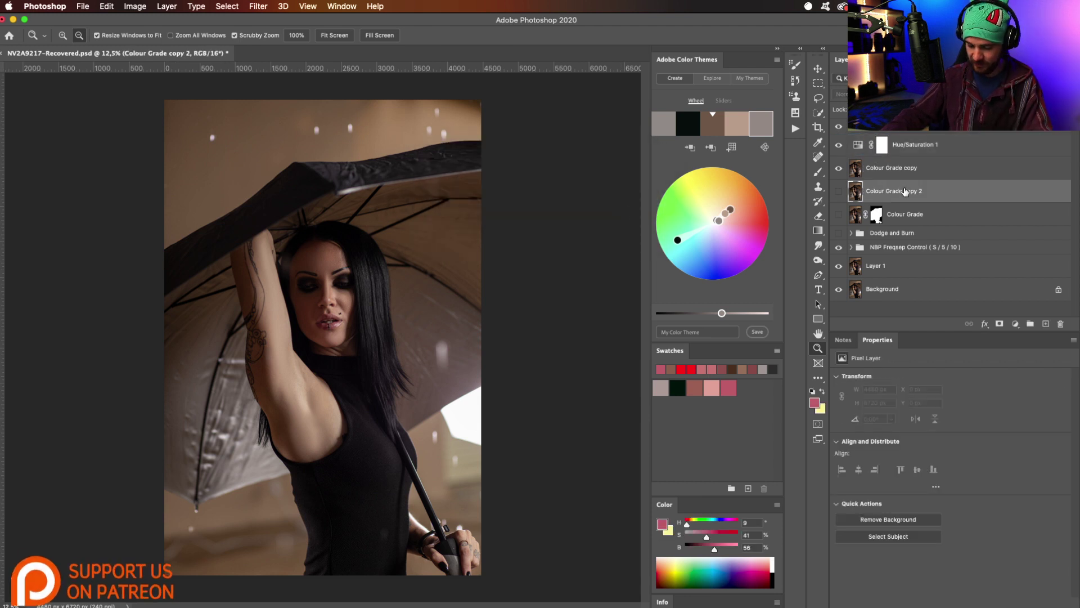
pyautogui.press('Delete')
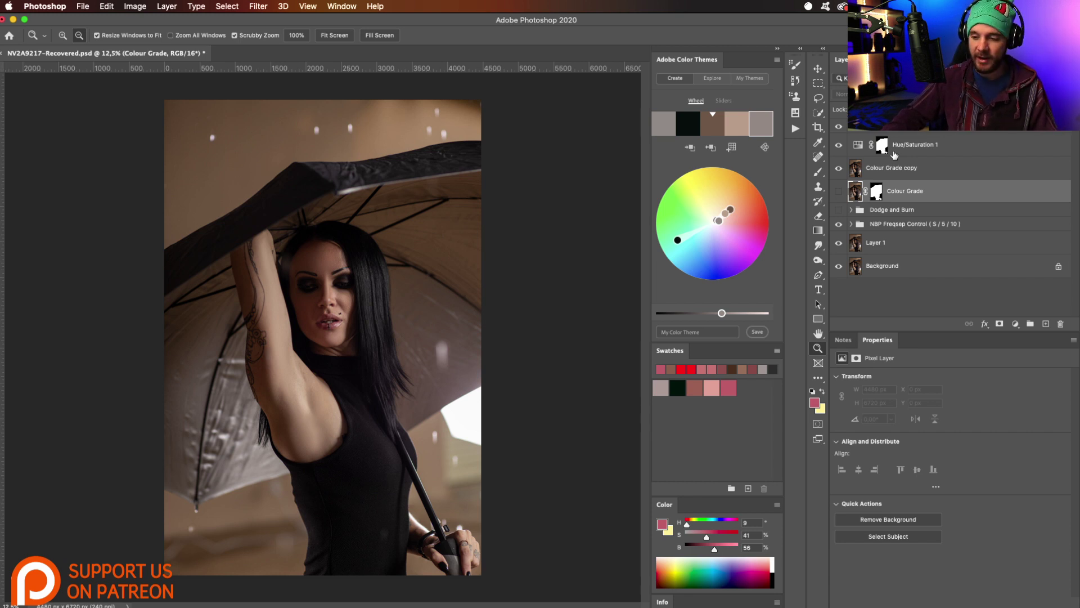
# Sample the brown wall for the Hue/Saturation adjustment and set the Yellows saturation to -44 and lightness to -38
pyautogui.click(859, 145)
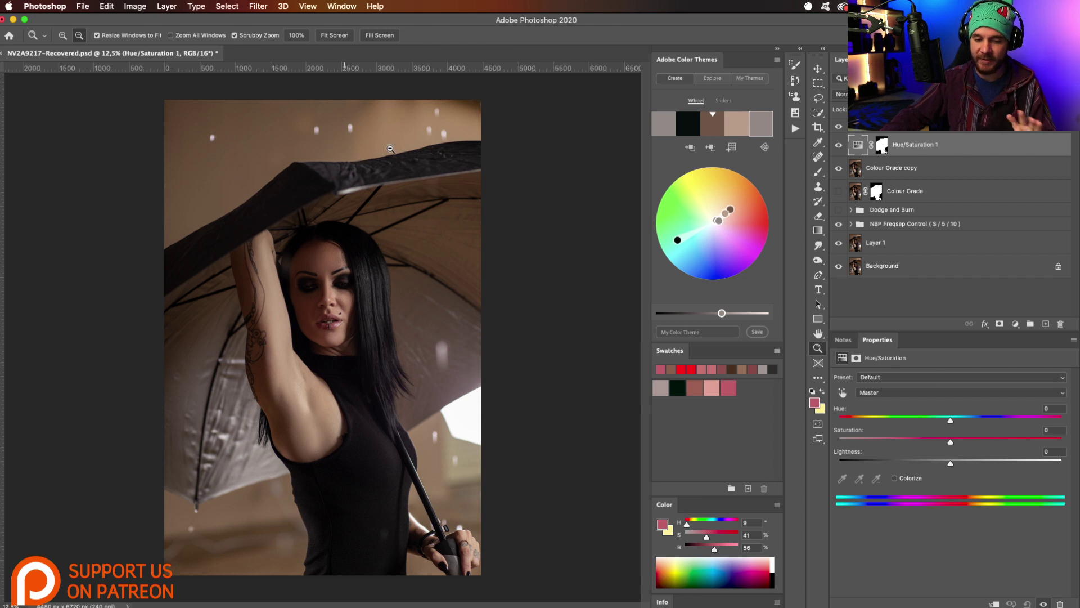
pyautogui.click(843, 392)
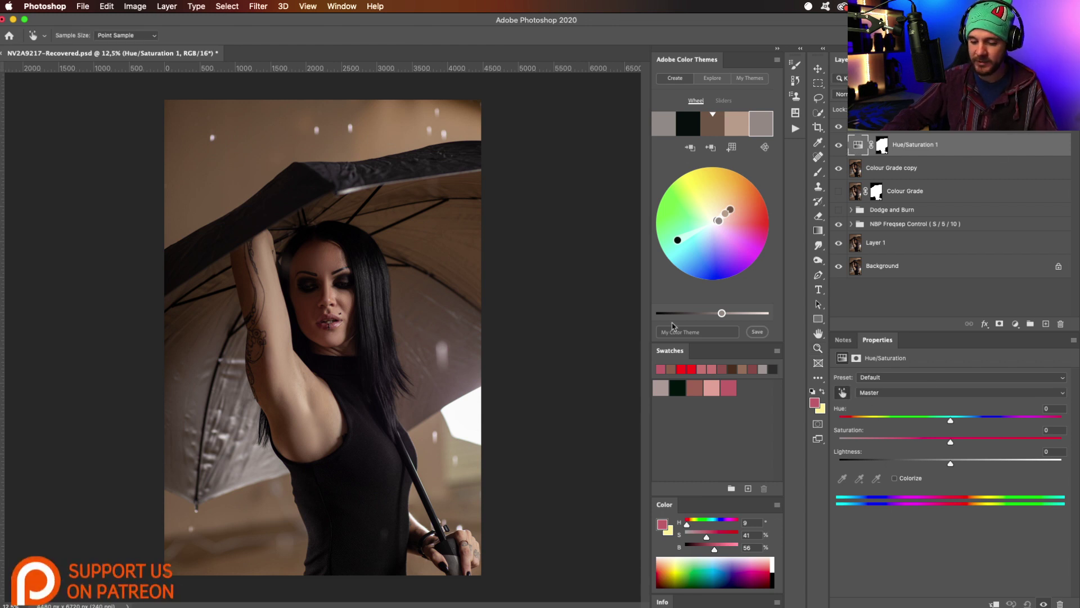
pyautogui.click(253, 151)
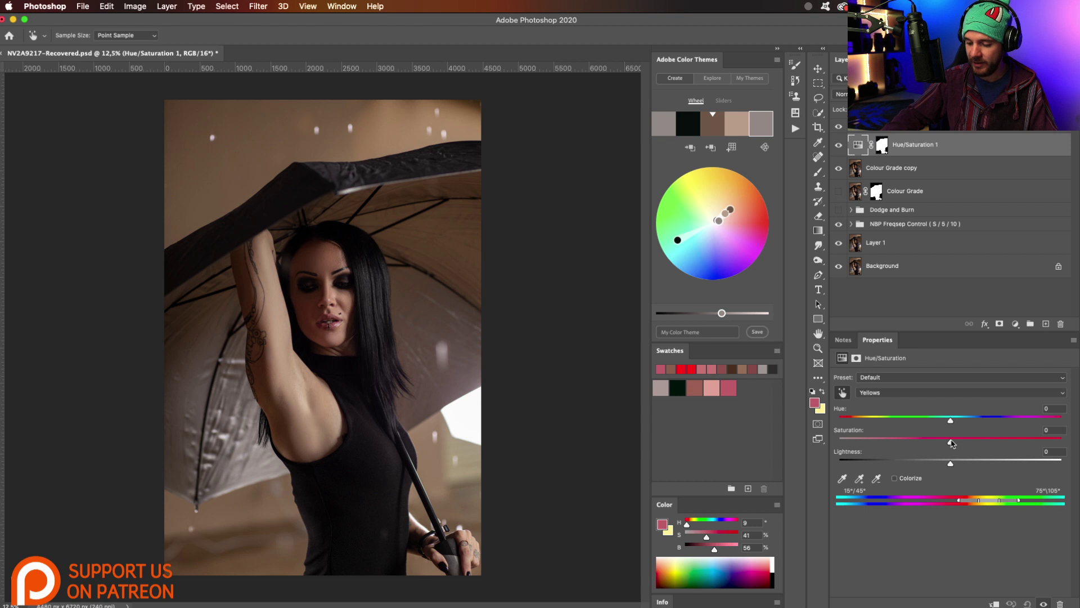
pyautogui.moveTo(950, 442); pyautogui.dragTo(901, 444)
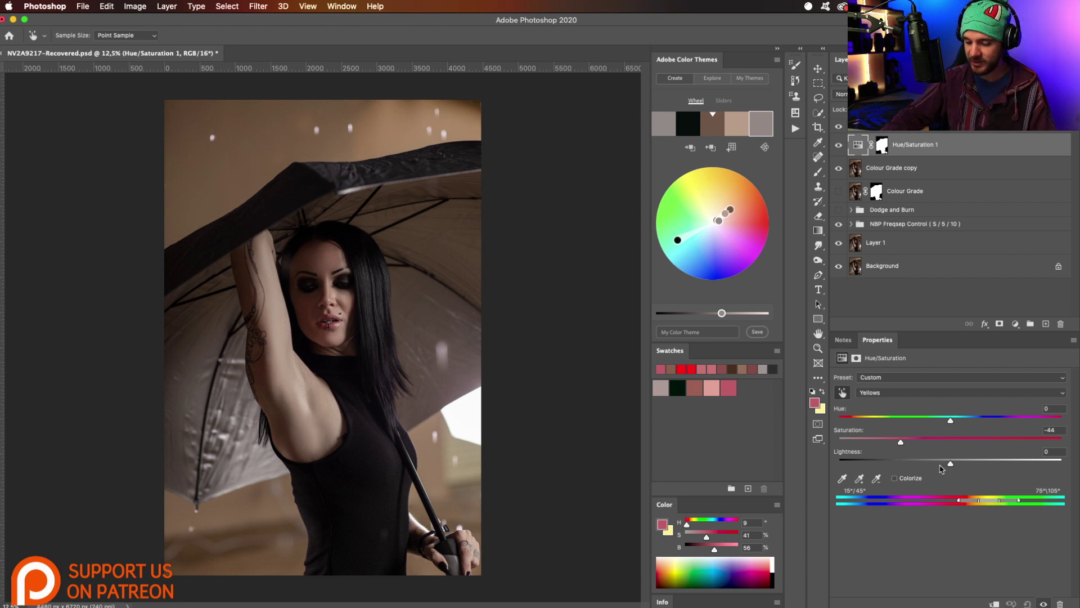
pyautogui.moveTo(950, 465); pyautogui.dragTo(908, 463)
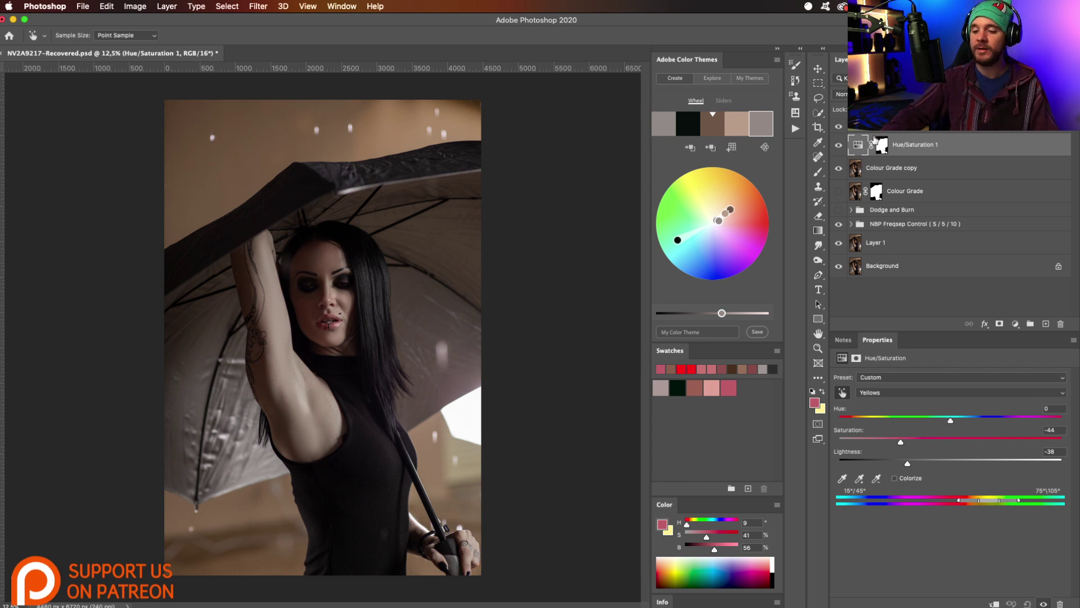
# Invert the Hue/Saturation 1 layer mask to restrict the adjustment to the background
pyautogui.click(882, 145)
pyautogui.press('z')
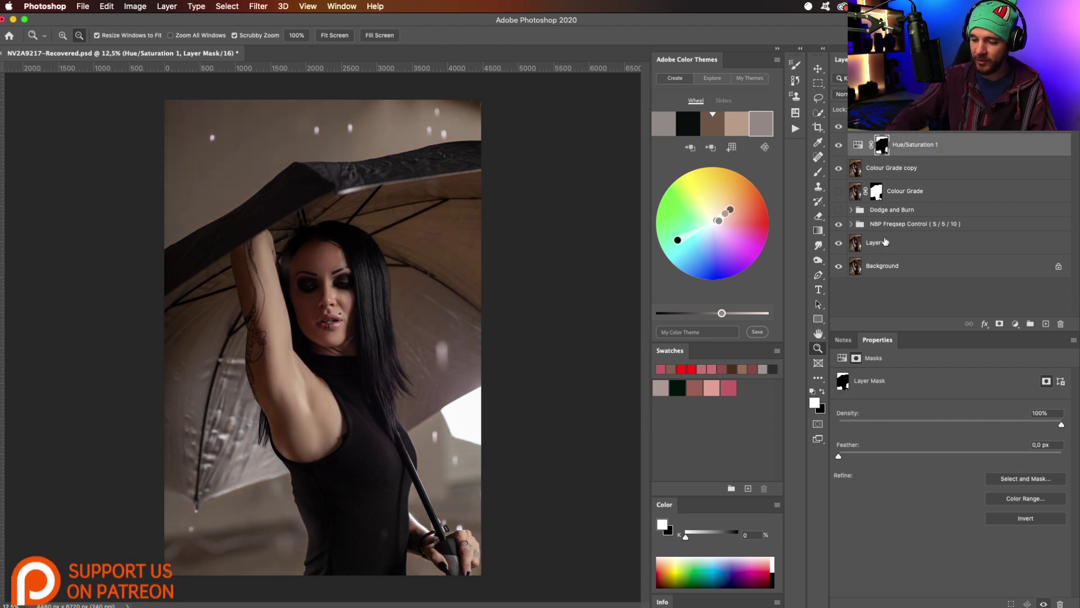
# Shift the Yellows hue of the Hue/Saturation 1 adjustment to +37
pyautogui.click(859, 147)
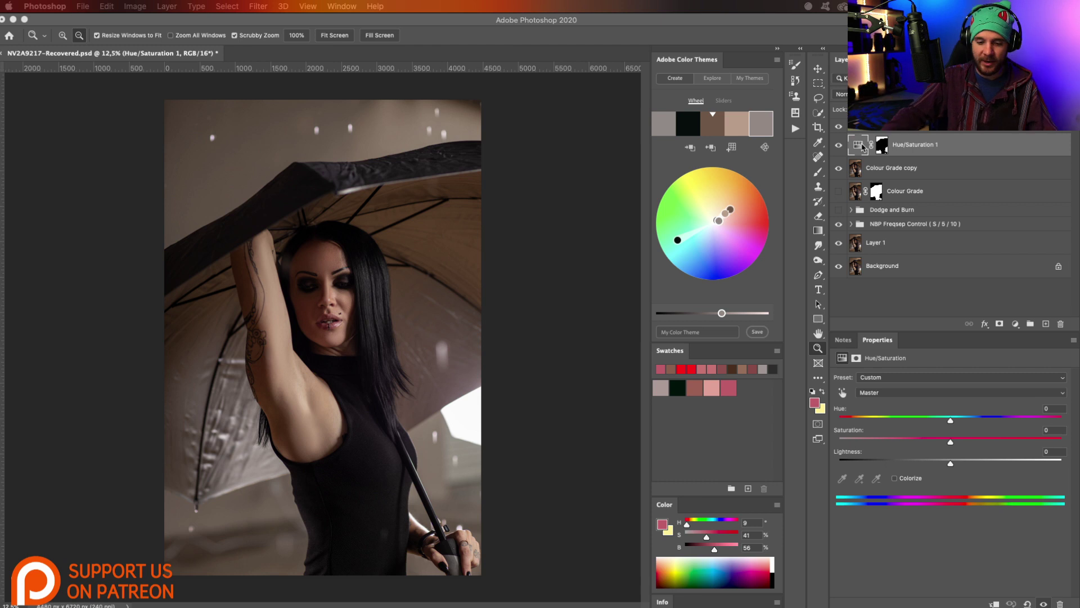
pyautogui.click(863, 146)
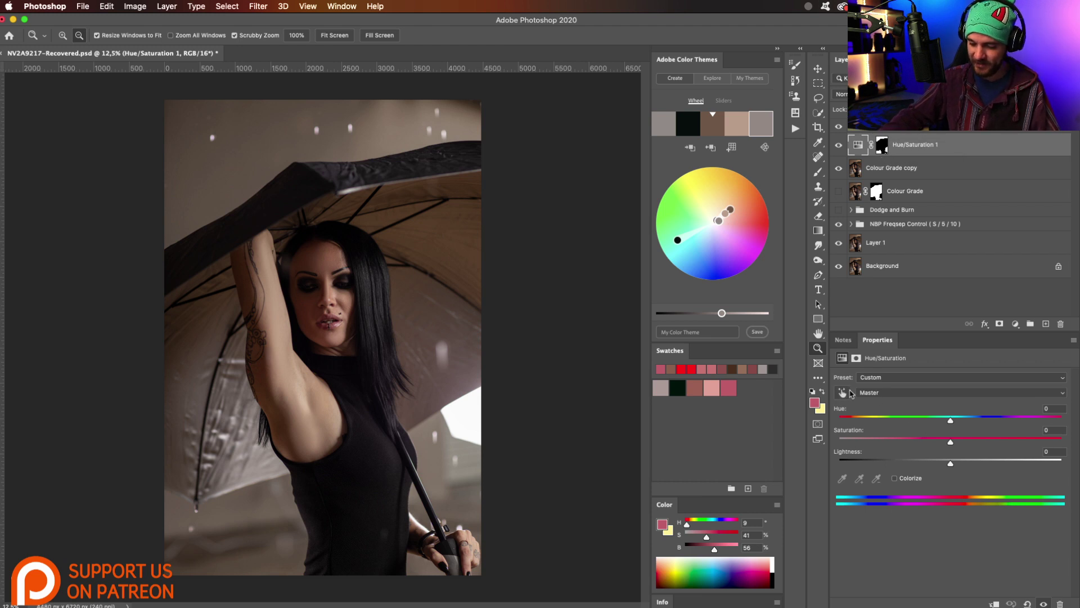
pyautogui.click(881, 393)
pyautogui.click(872, 408)
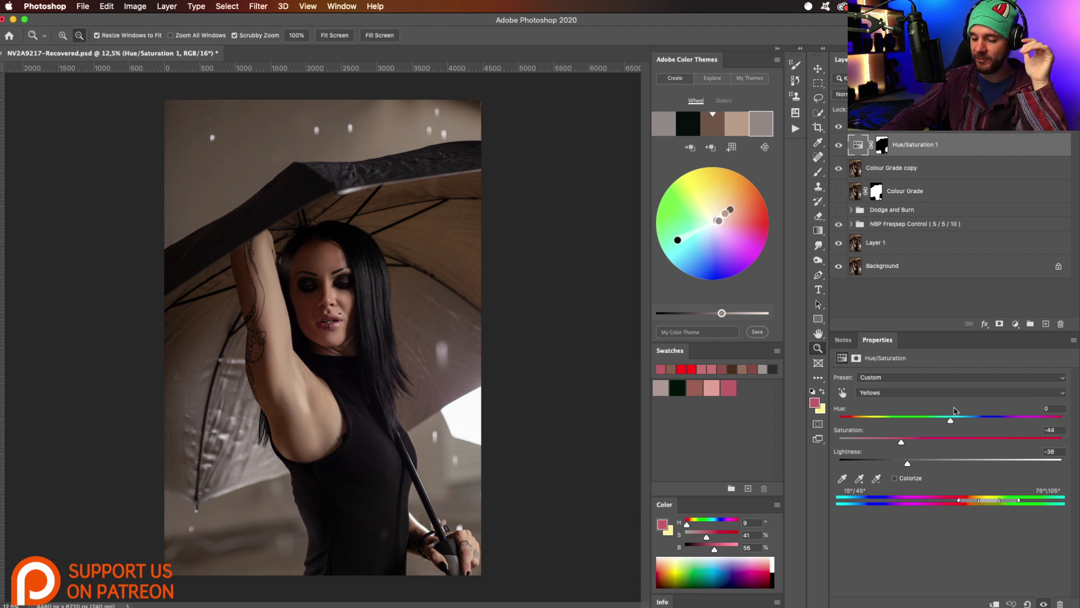
pyautogui.moveTo(950, 420); pyautogui.dragTo(979, 419)
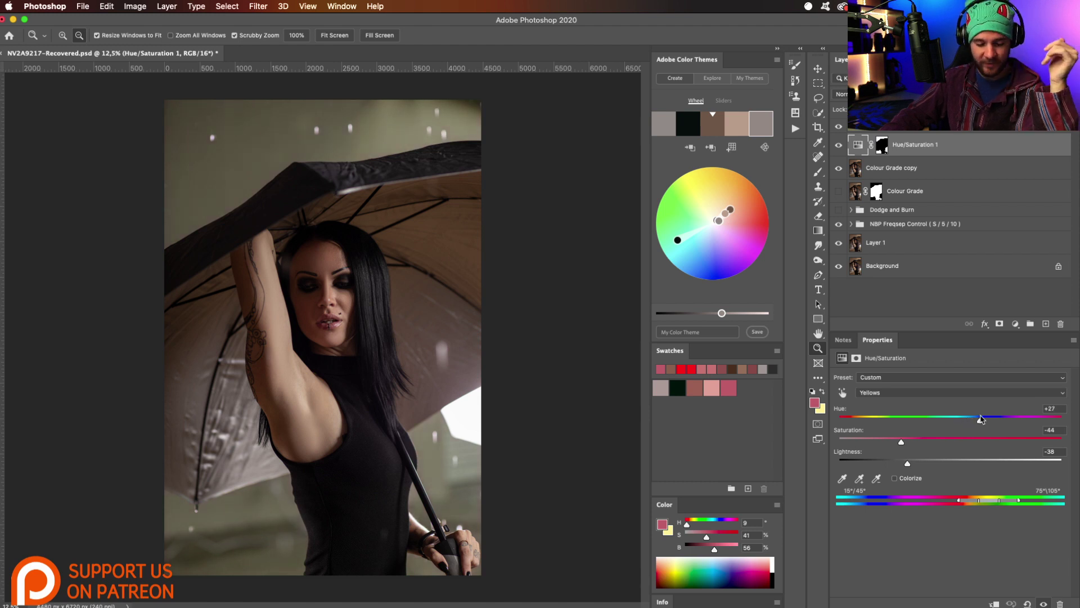
pyautogui.moveTo(987, 418); pyautogui.dragTo(992, 418)
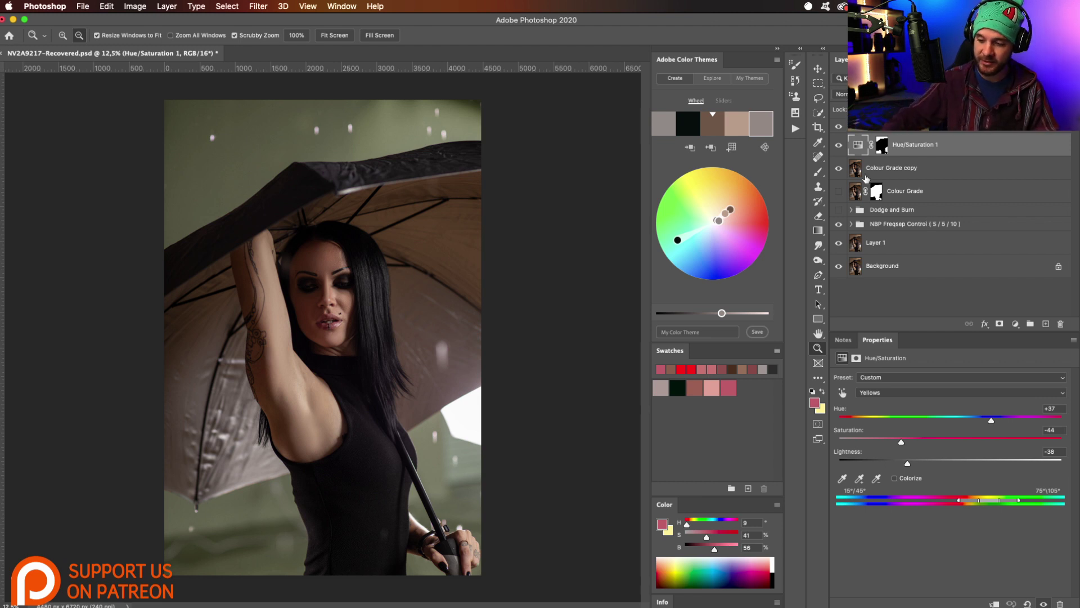
# Duplicate the Colour Grade copy layer and desaturate the duplicate to black and white
pyautogui.click(890, 175)
pyautogui.press('super+j')
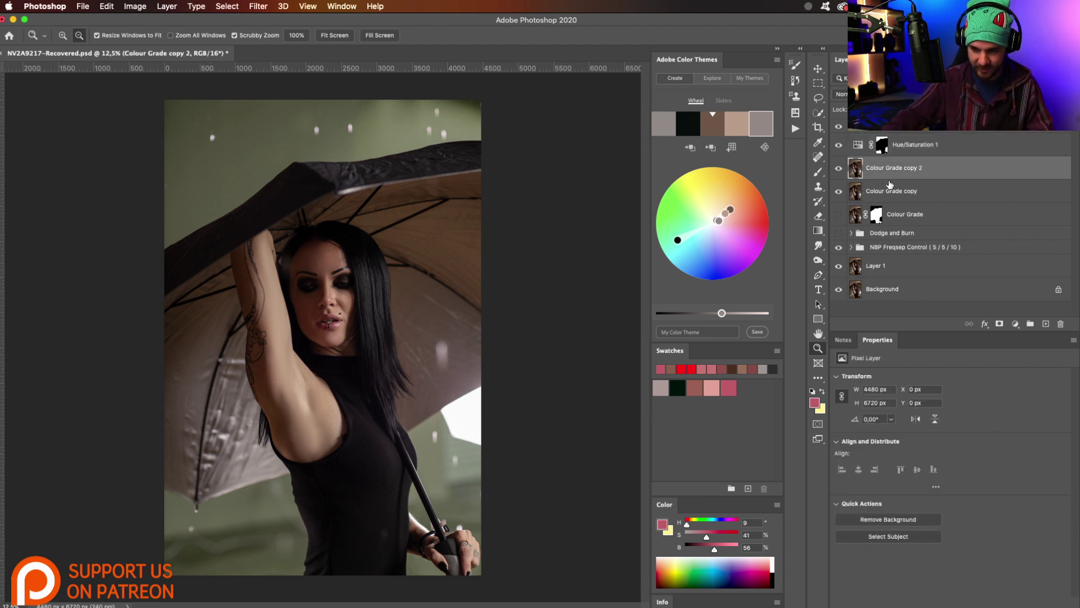
pyautogui.press('super+m')
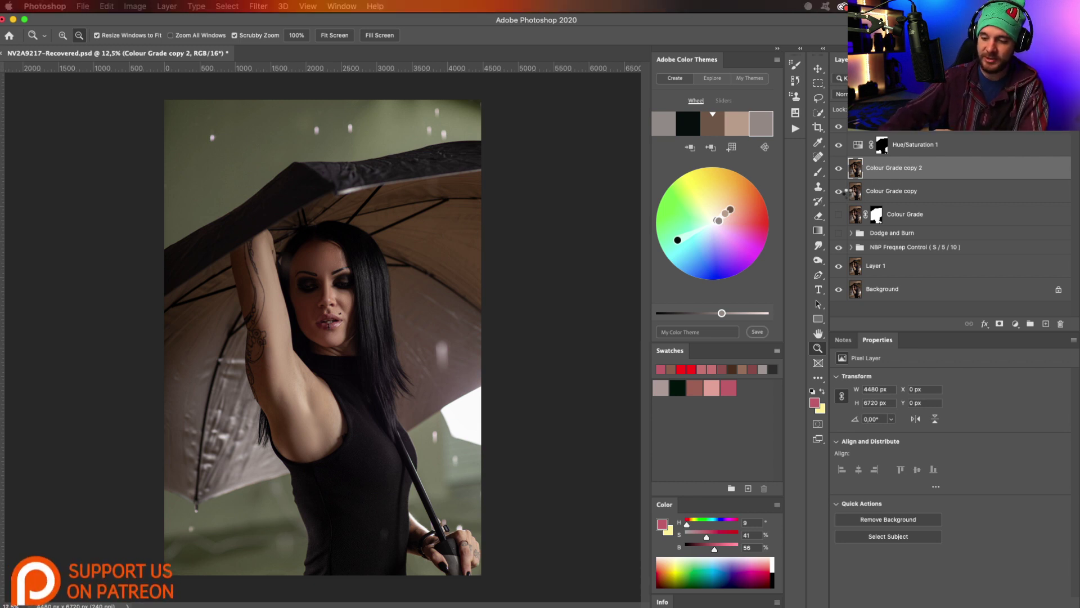
pyautogui.press('super+shift+u')
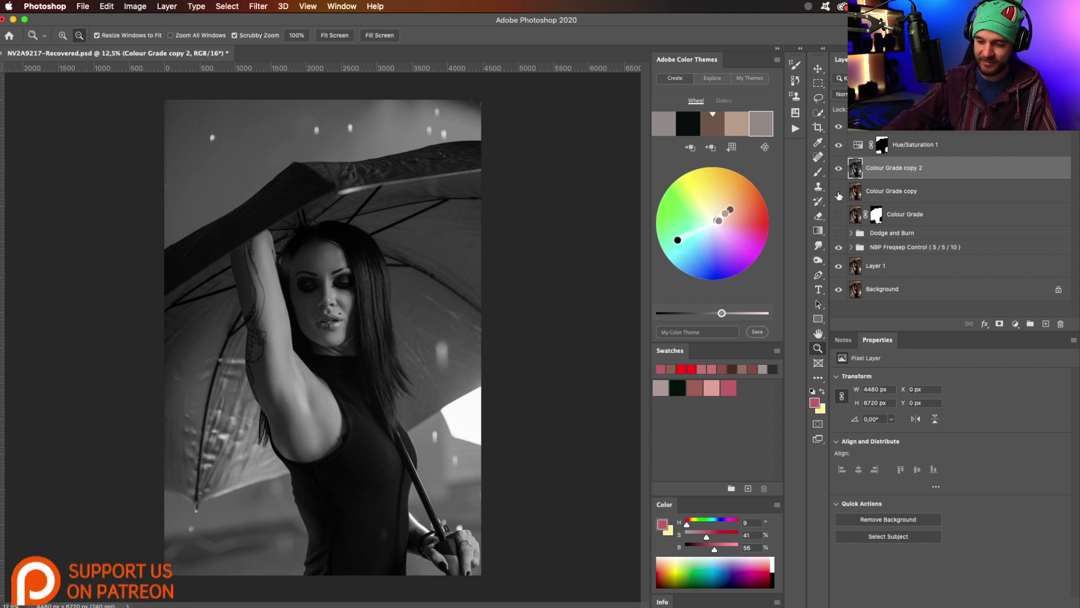
# Show Colour Grade copy and compare it with the desaturated layer above by toggling that layer's visibility
pyautogui.click(839, 193)
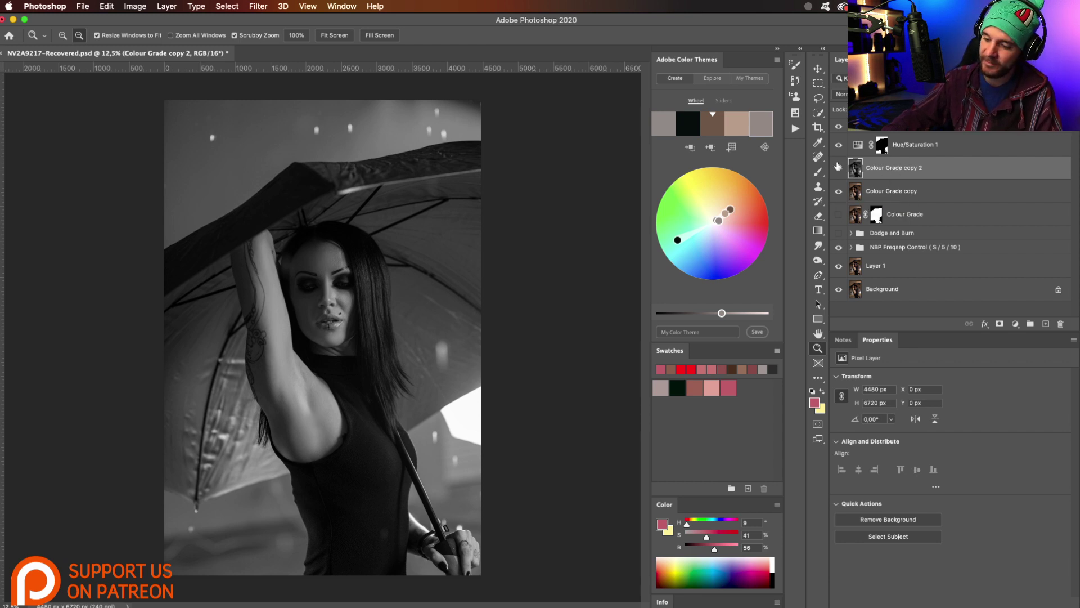
pyautogui.click(840, 169)
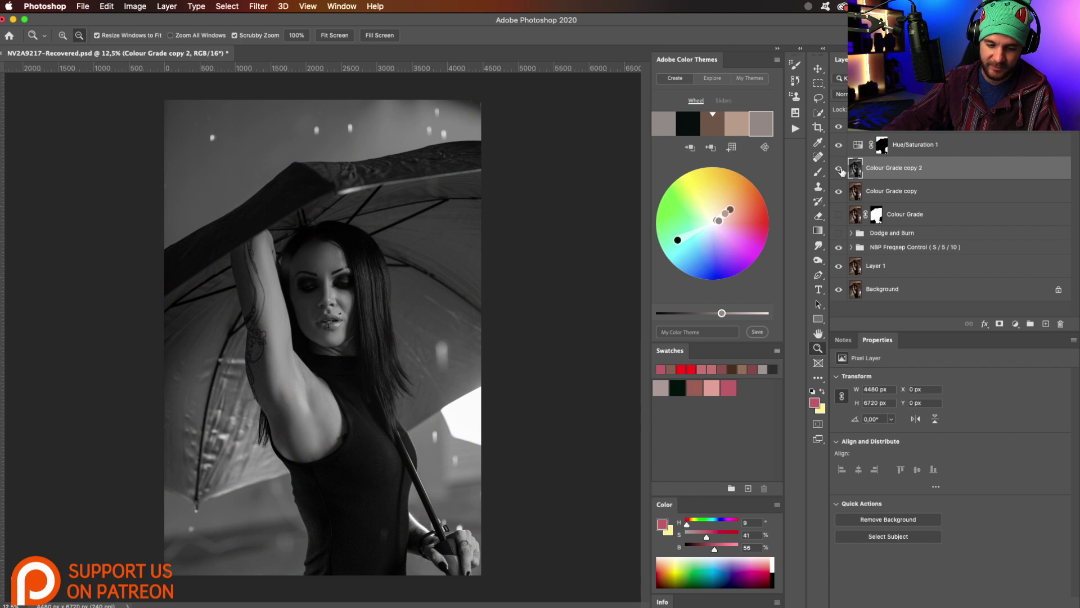
pyautogui.click(840, 169)
pyautogui.click(841, 169)
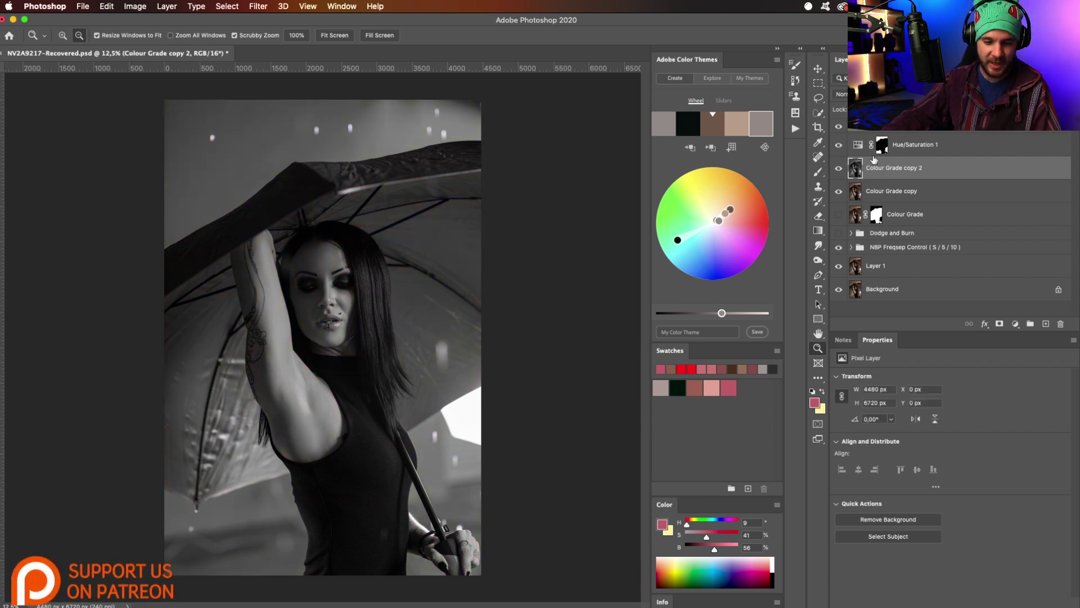
# Hide the Hue/Saturation 1 layer and add a new Hue/Saturation adjustment layer above Colour Grade copy 2
pyautogui.click(839, 145)
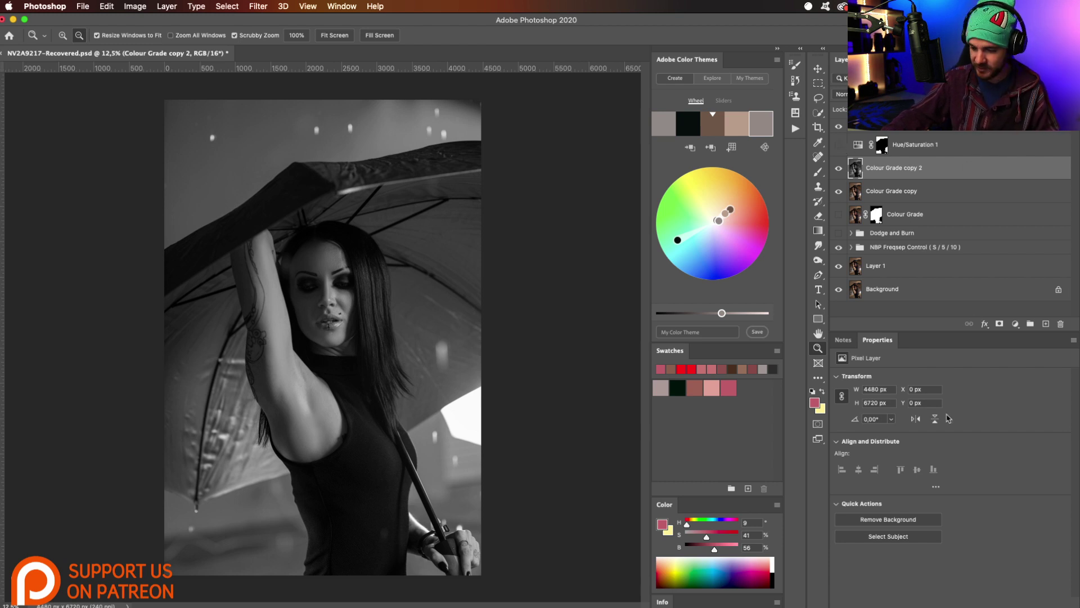
pyautogui.click(1016, 324)
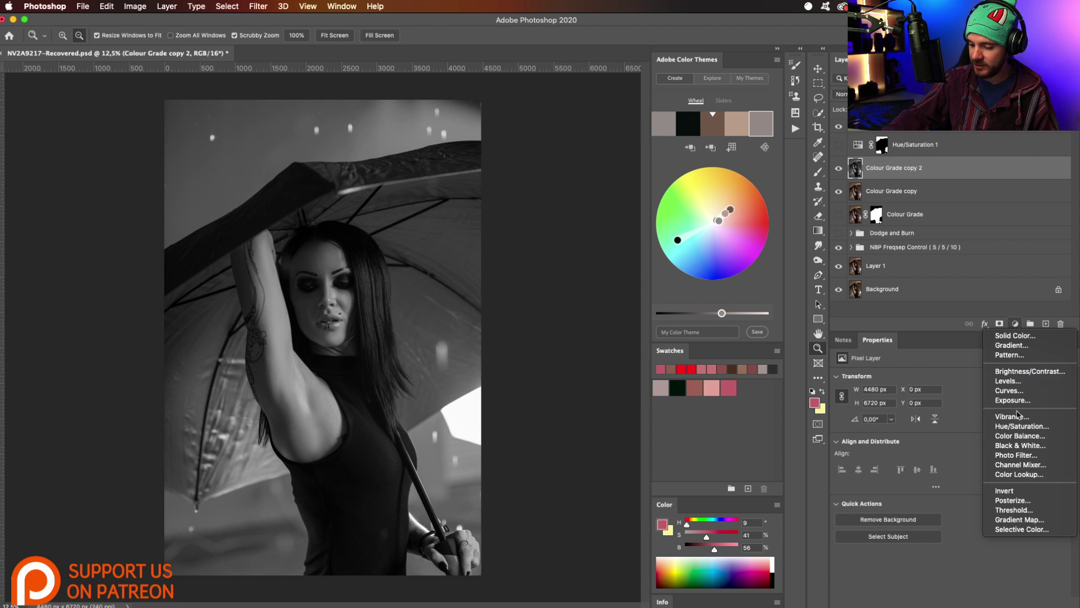
pyautogui.click(1015, 427)
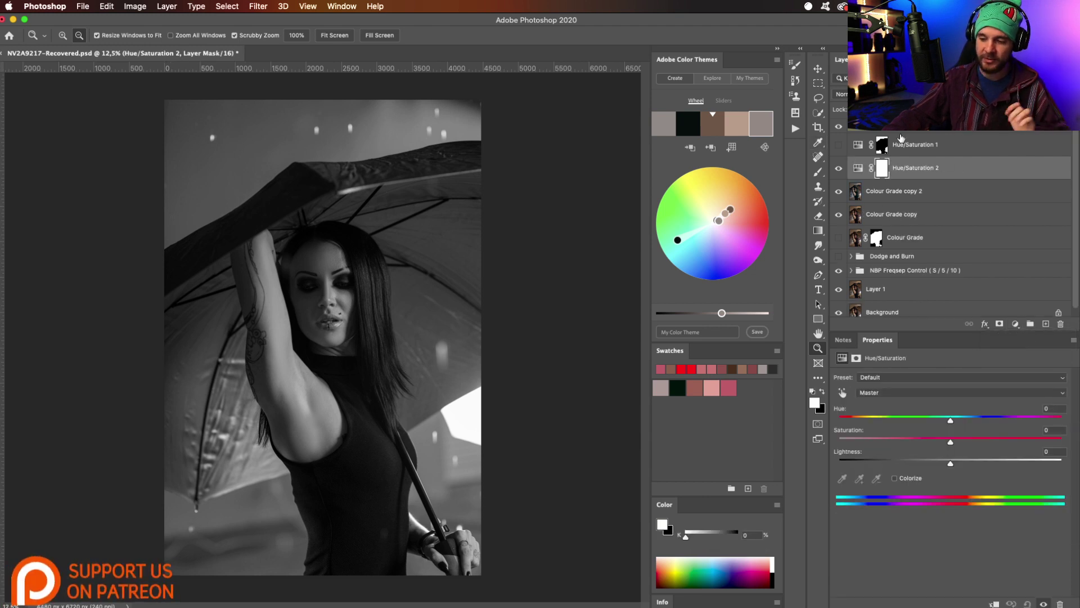
# Set the Hue/Saturation 2 adjustment to Hue -42 and Saturation +25, and clip it to Colour Grade copy 2
pyautogui.click(858, 168)
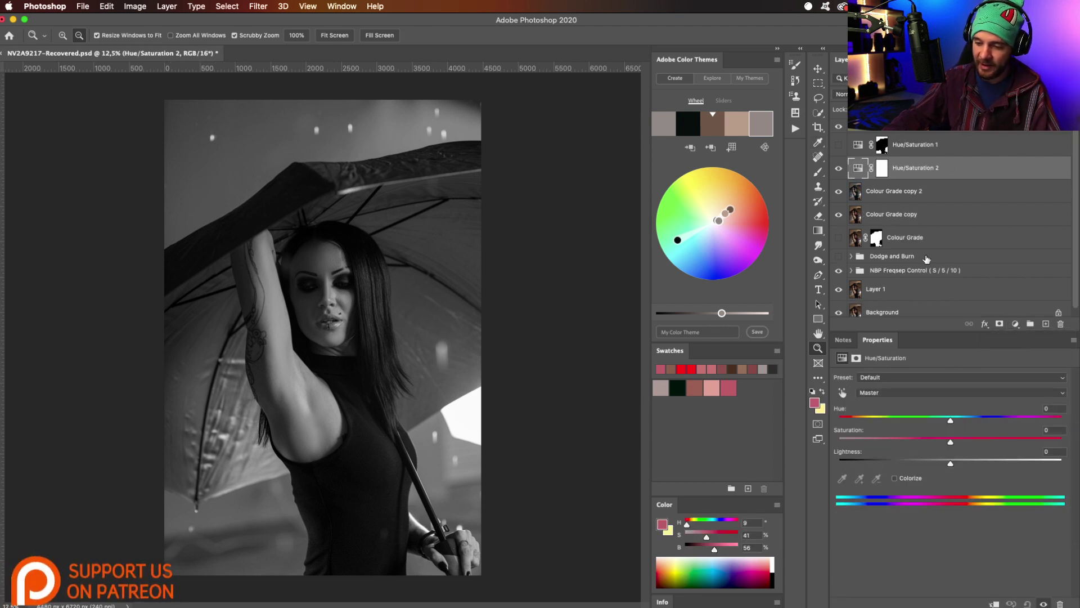
pyautogui.moveTo(956, 422); pyautogui.dragTo(900, 423)
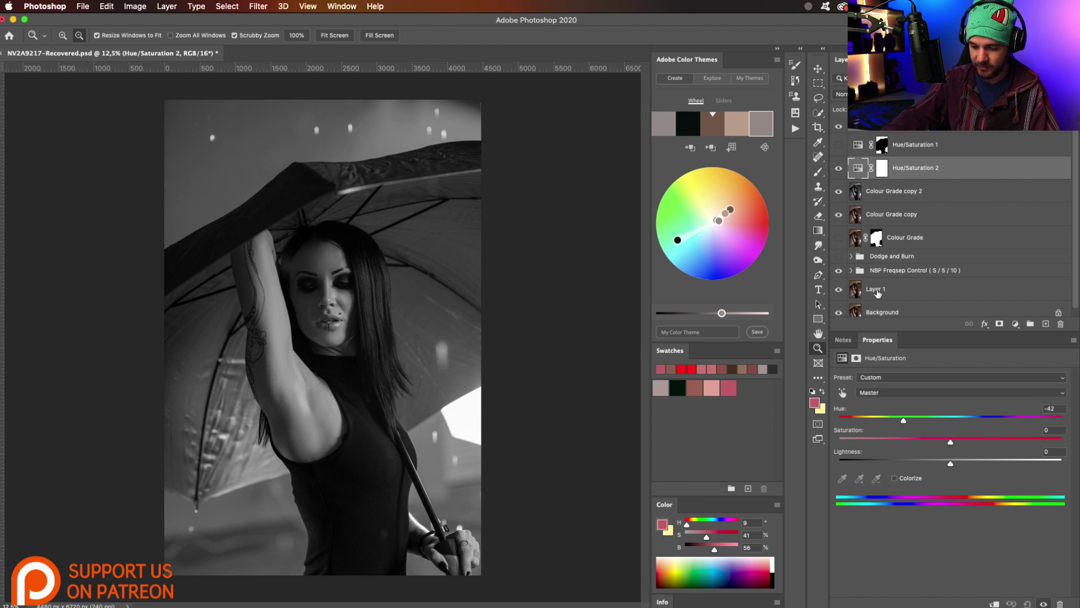
pyautogui.click(994, 603)
pyautogui.moveTo(951, 442); pyautogui.dragTo(979, 443)
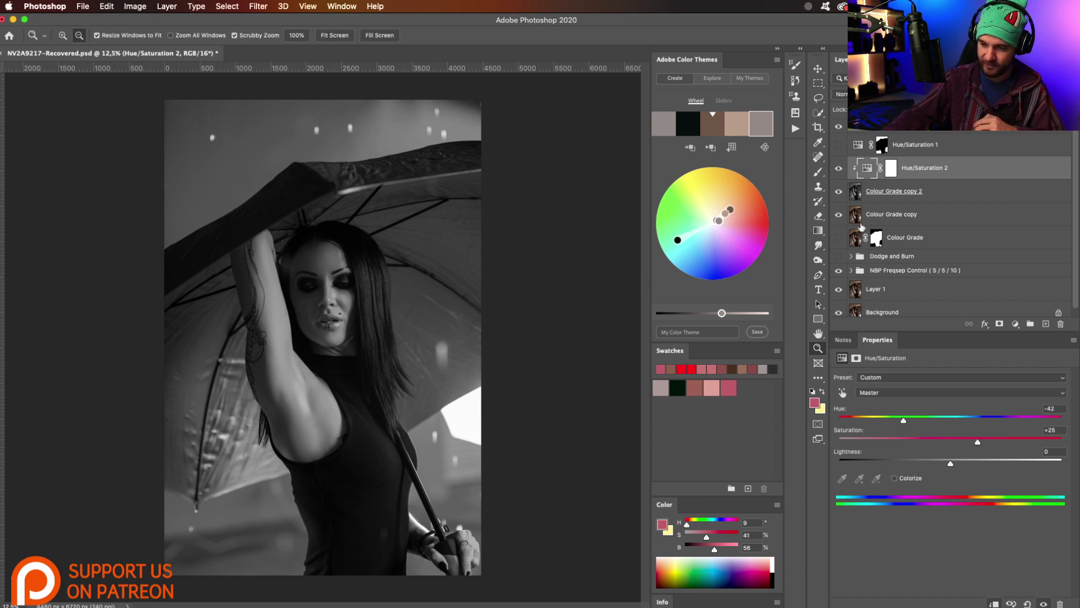
# Delete the Hue/Saturation 2 layer and undo the desaturation of Colour Grade copy 2
pyautogui.moveTo(986, 169); pyautogui.dragTo(1061, 324)
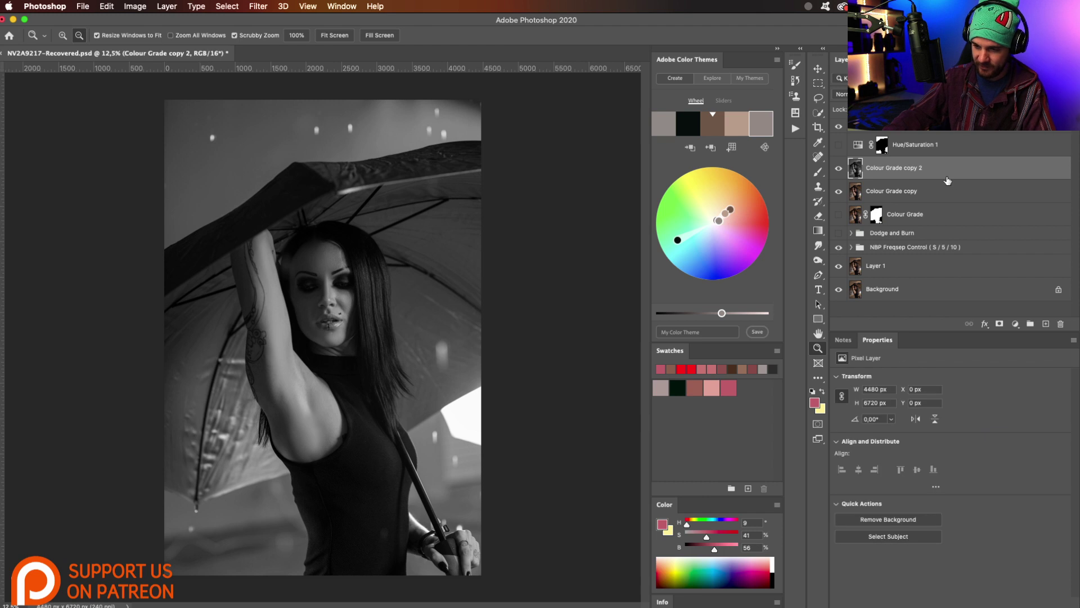
pyautogui.press('super+z')
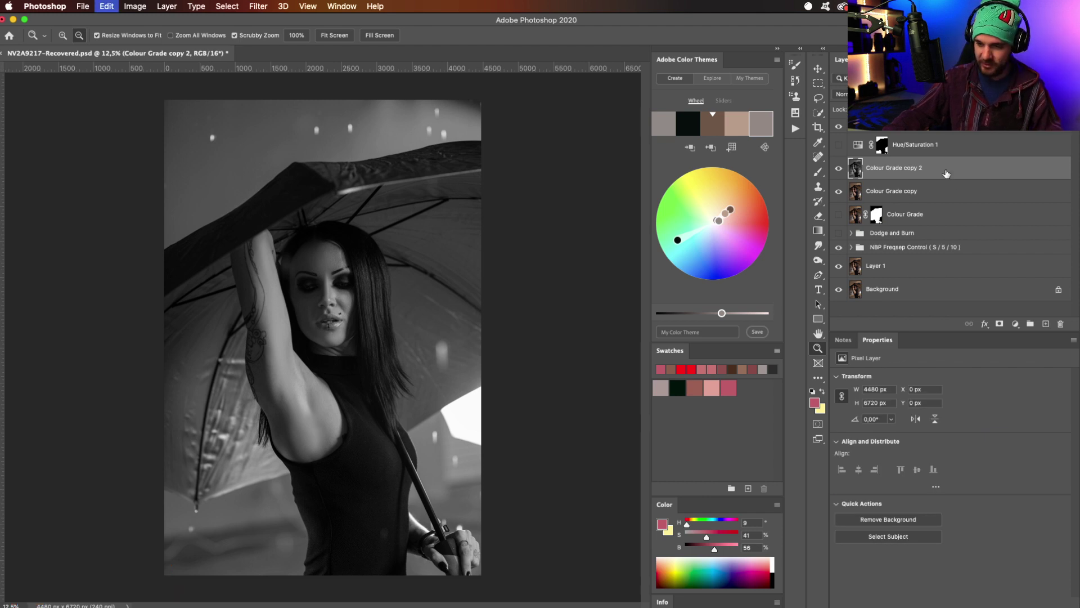
pyautogui.press('super+shift+z')
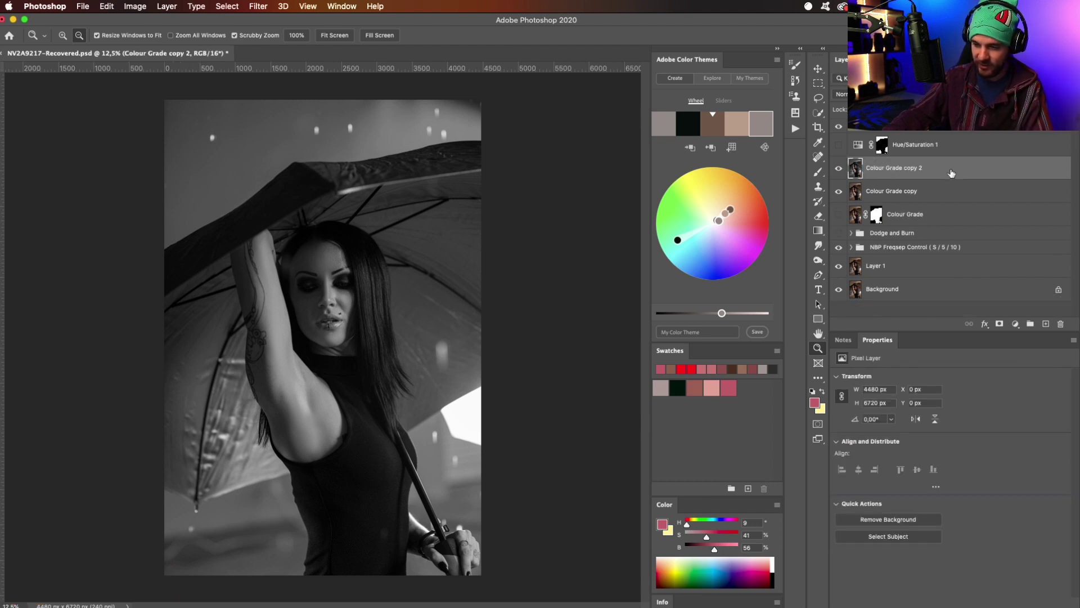
pyautogui.press('super+z')
pyautogui.press('super+shift+z')
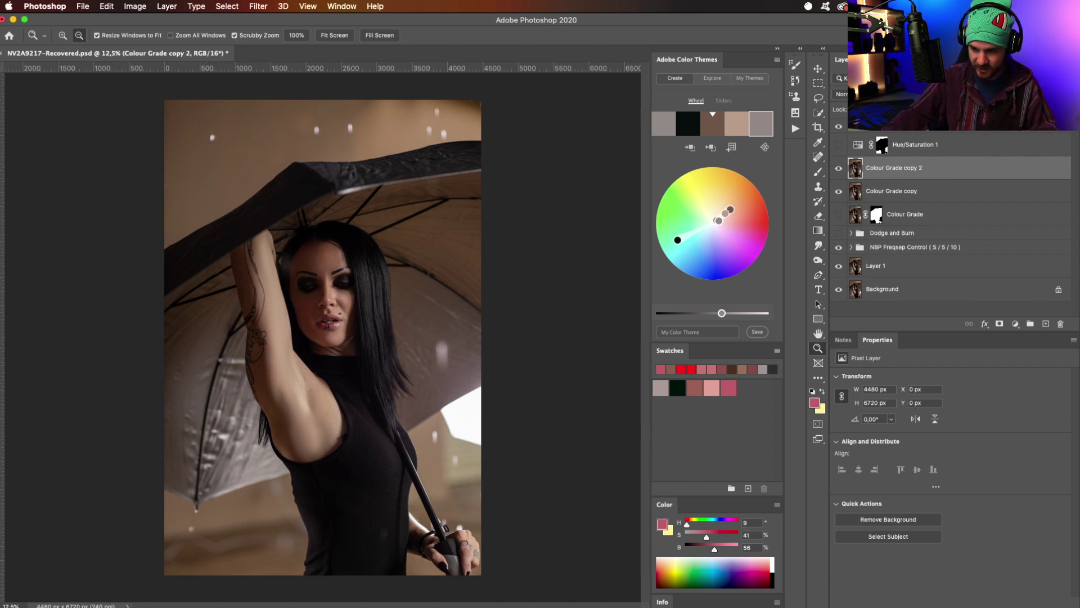
pyautogui.click(1000, 325)
pyautogui.press('super+z')
pyautogui.click(1015, 324)
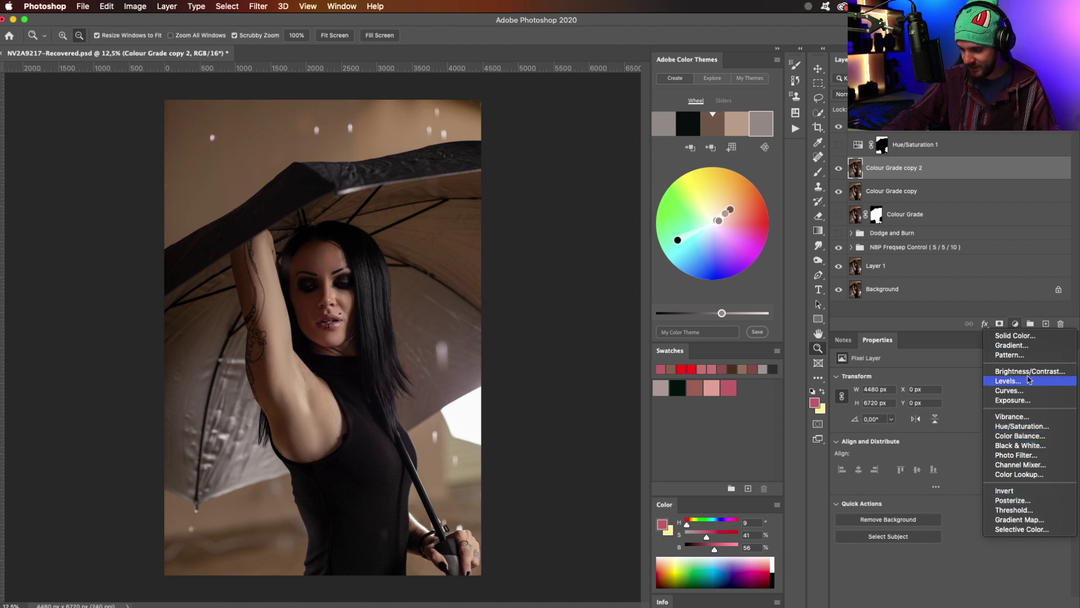
pyautogui.click(339, 6)
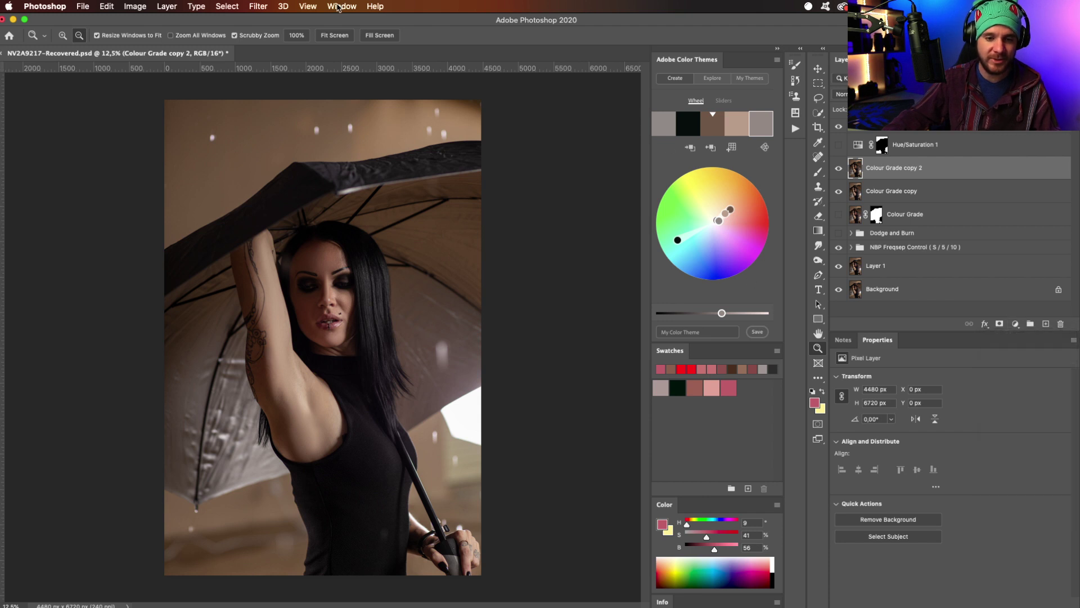
pyautogui.click(262, 6)
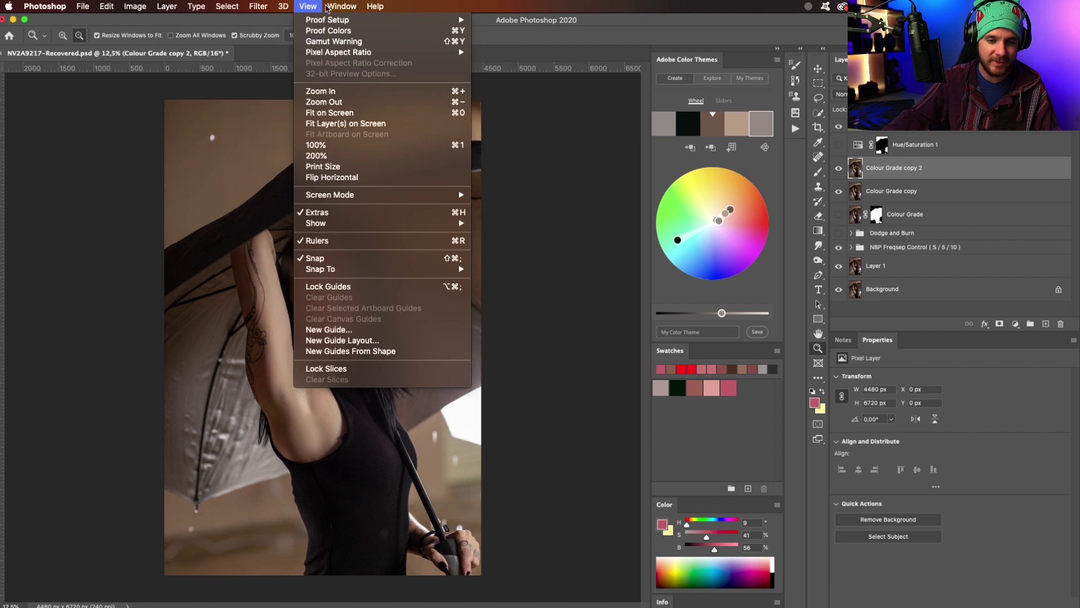
pyautogui.moveTo(334, 6)
pyautogui.moveTo(253, 9)
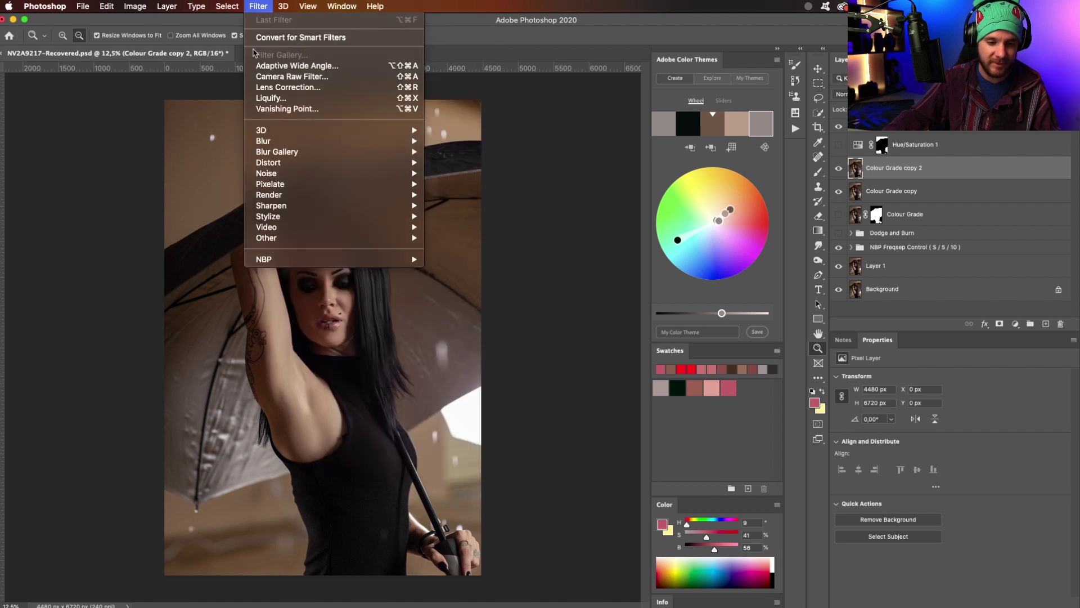
pyautogui.moveTo(270, 143)
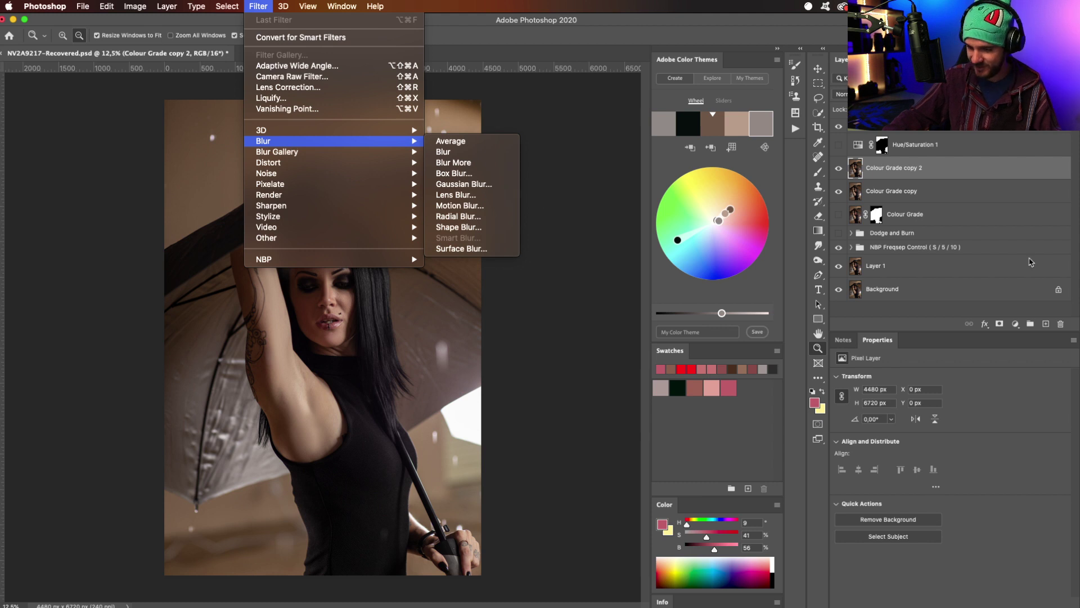
# Add a Black & White adjustment layer above Colour Grade copy 2 and enable its tint
pyautogui.click(1014, 324)
pyautogui.click(1014, 325)
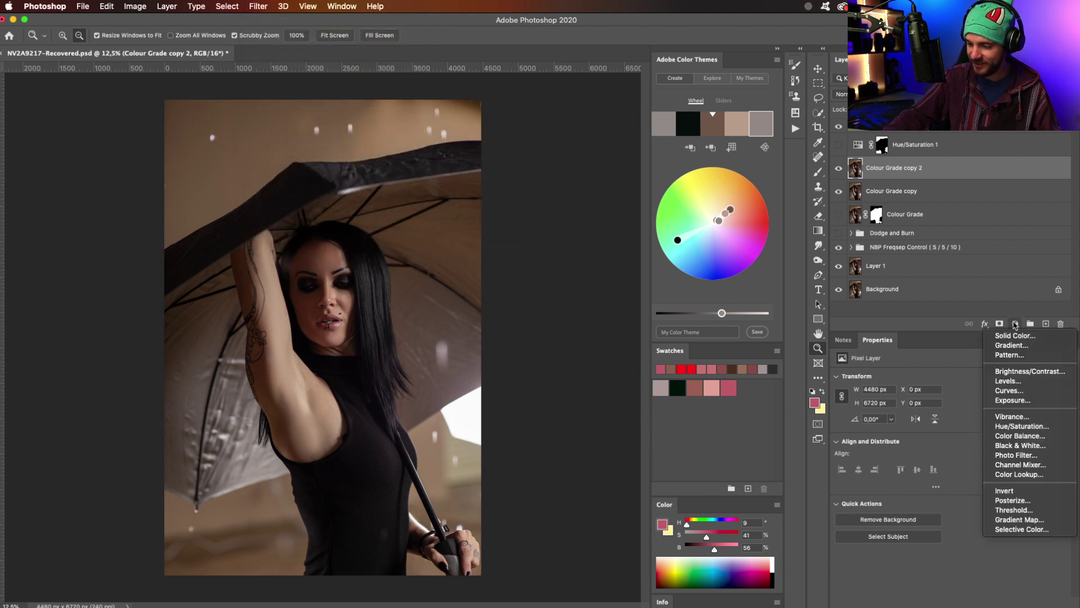
pyautogui.click(1024, 448)
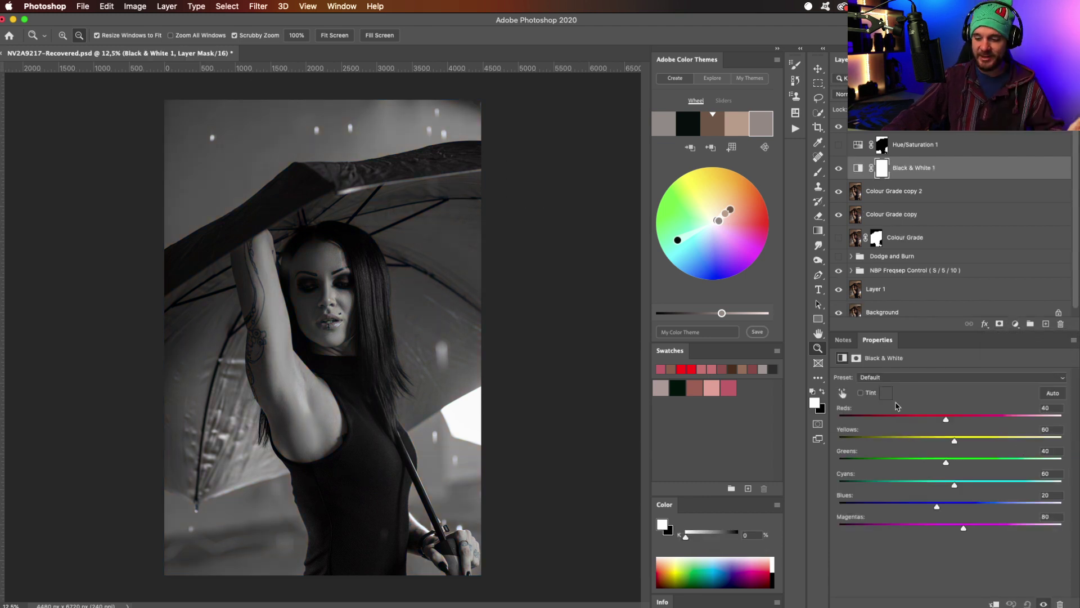
pyautogui.click(866, 394)
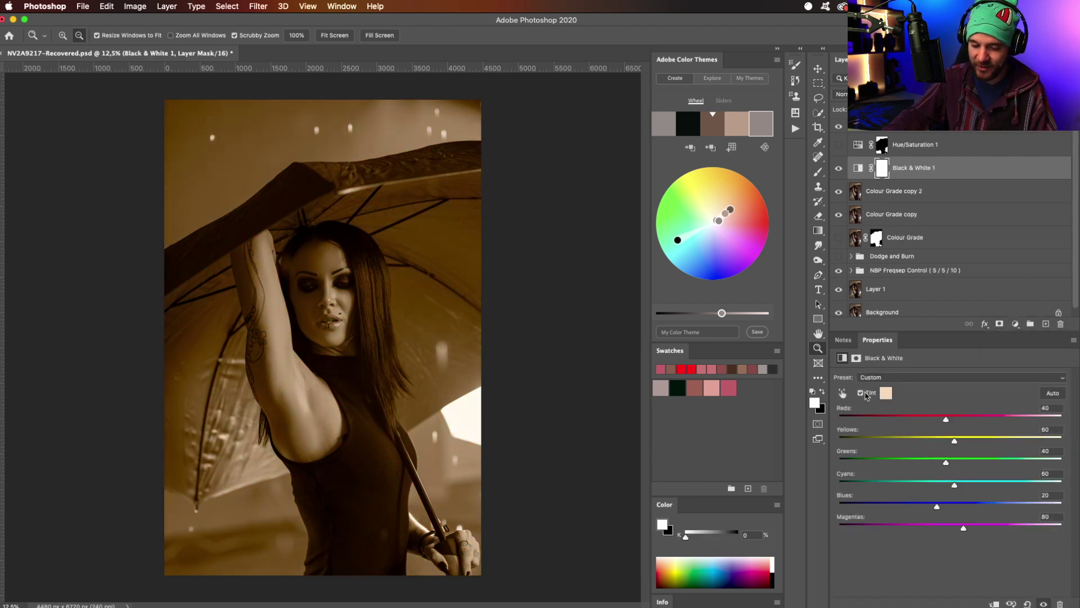
# Set the Black & White layer's tint colour to a pale green, dff0dc
pyautogui.click(886, 393)
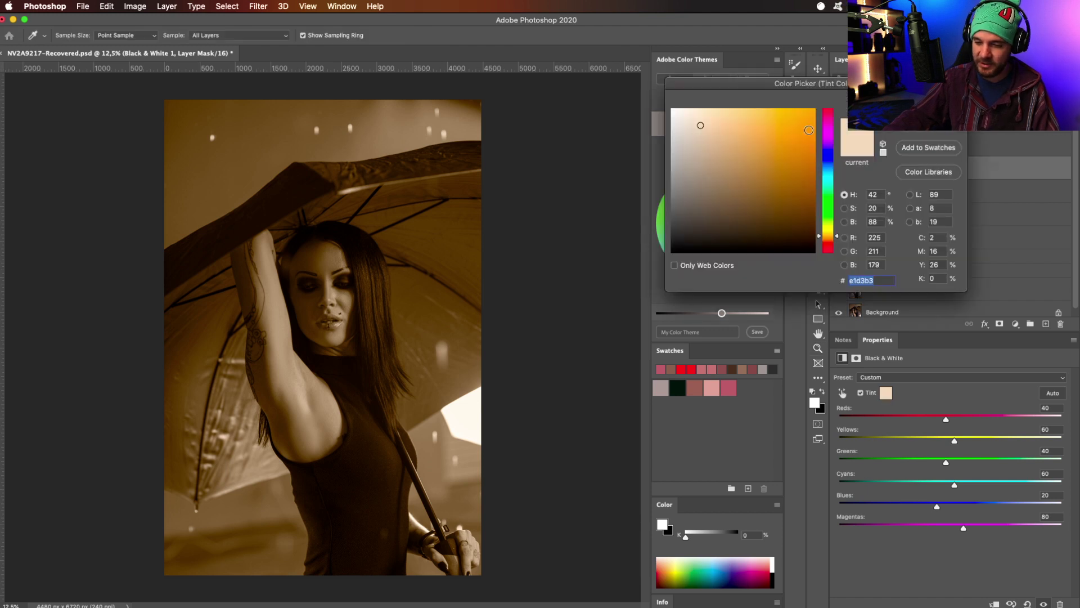
pyautogui.moveTo(828, 156); pyautogui.dragTo(828, 209)
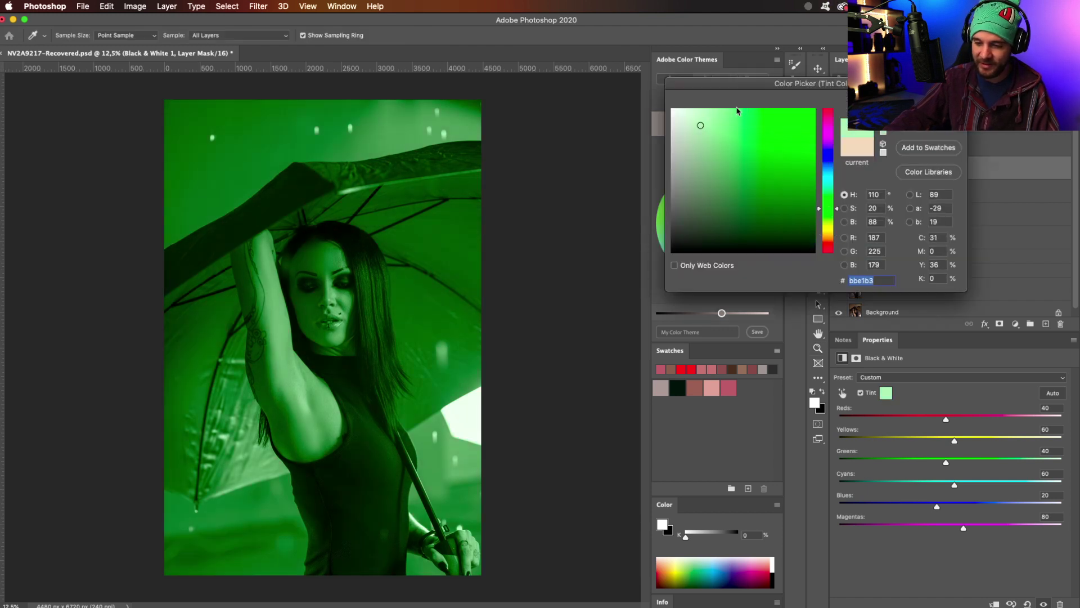
pyautogui.moveTo(703, 125); pyautogui.dragTo(683, 116)
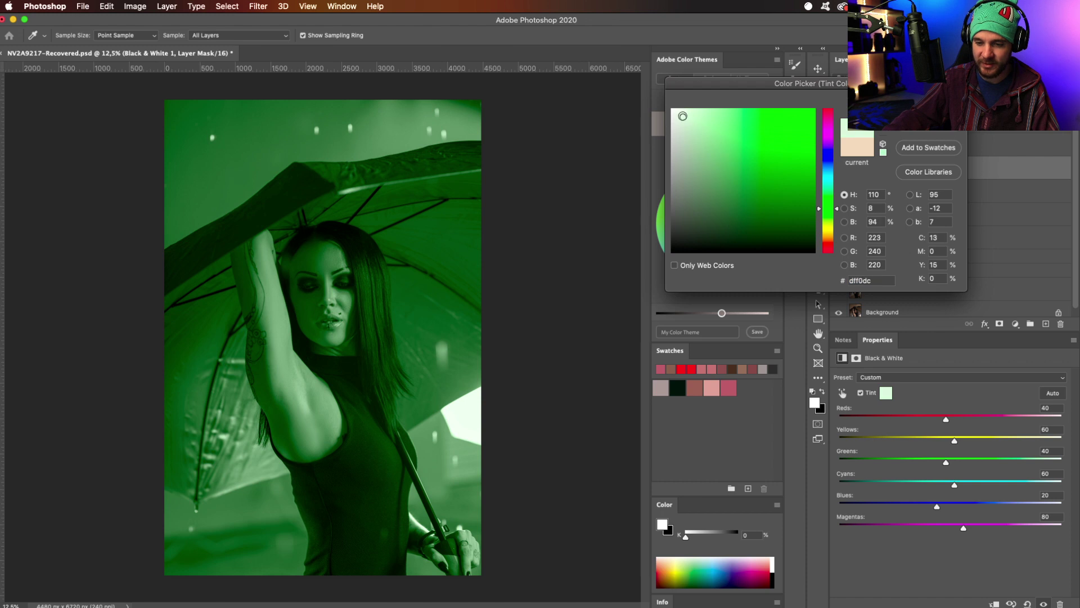
pyautogui.press('Return')
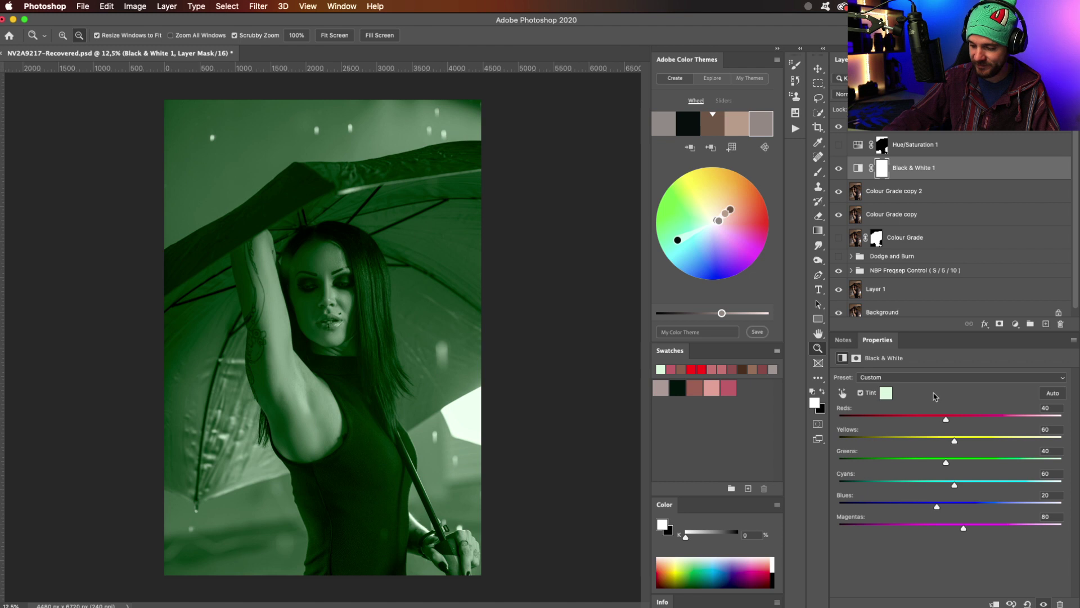
# Try a dark neutral grey tint, 2f2f2f, on the Black & White layer
pyautogui.click(887, 393)
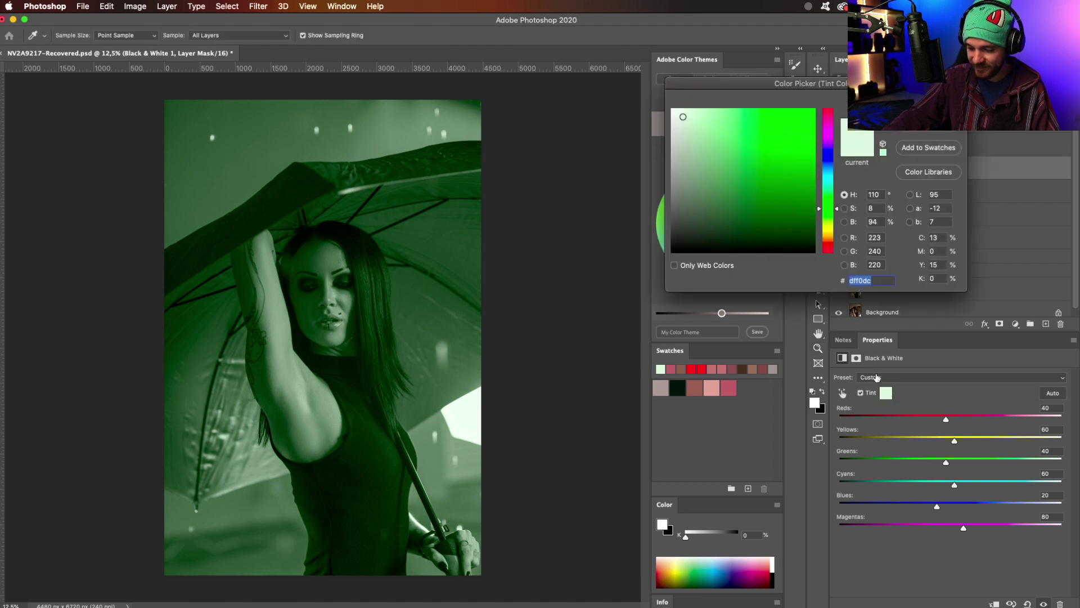
pyautogui.moveTo(683, 118); pyautogui.dragTo(600, 222)
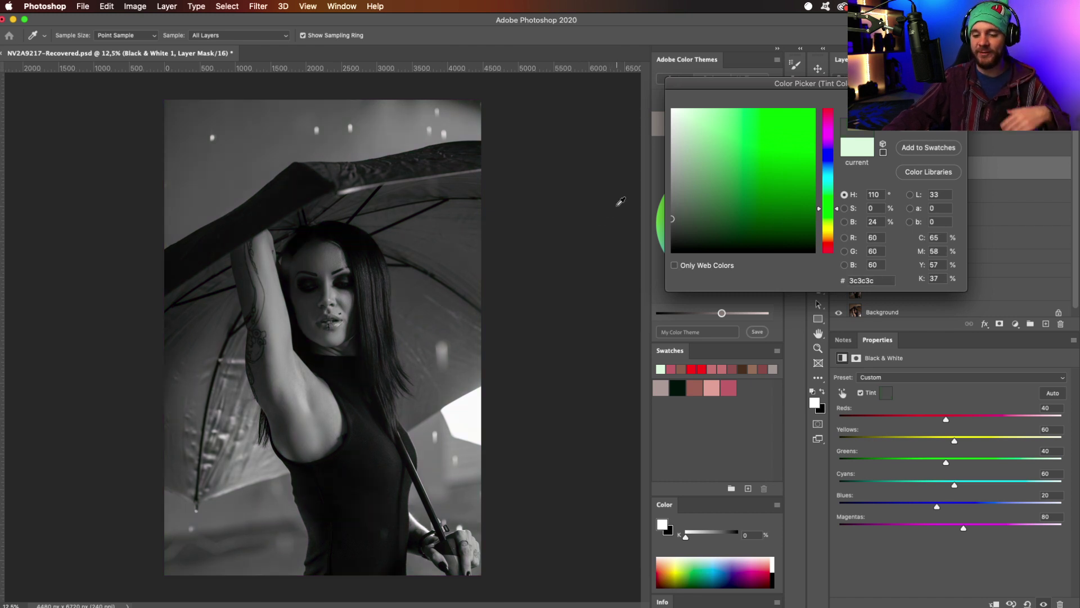
pyautogui.click(673, 225)
pyautogui.moveTo(672, 225); pyautogui.dragTo(669, 226)
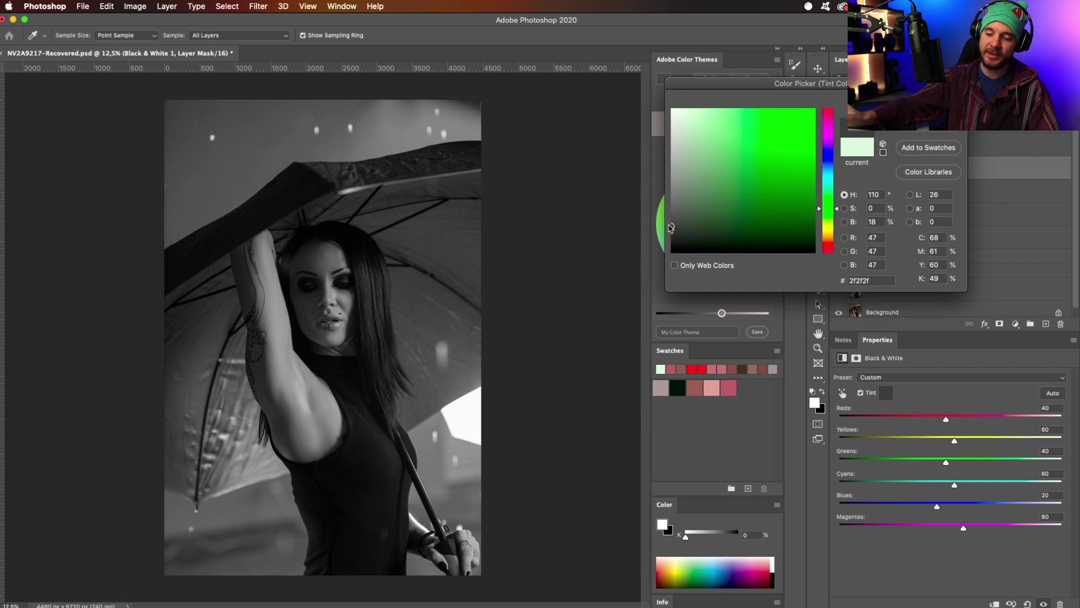
pyautogui.press('Return')
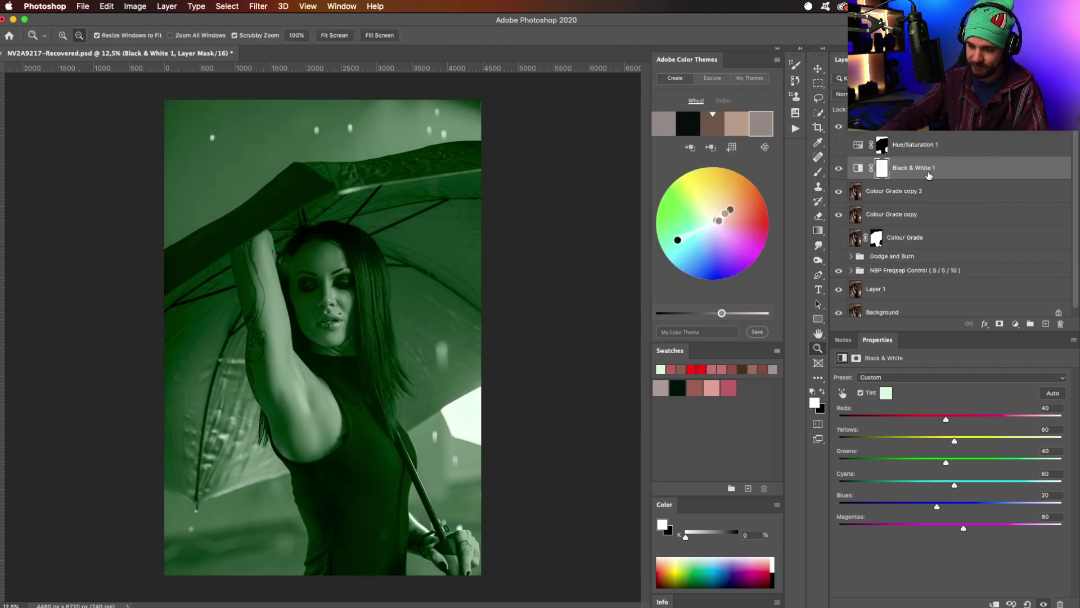
# Delete the Black & White 1 and Colour Grade copy 2 layers and show Hue/Saturation 1 again
pyautogui.press('BackSpace')
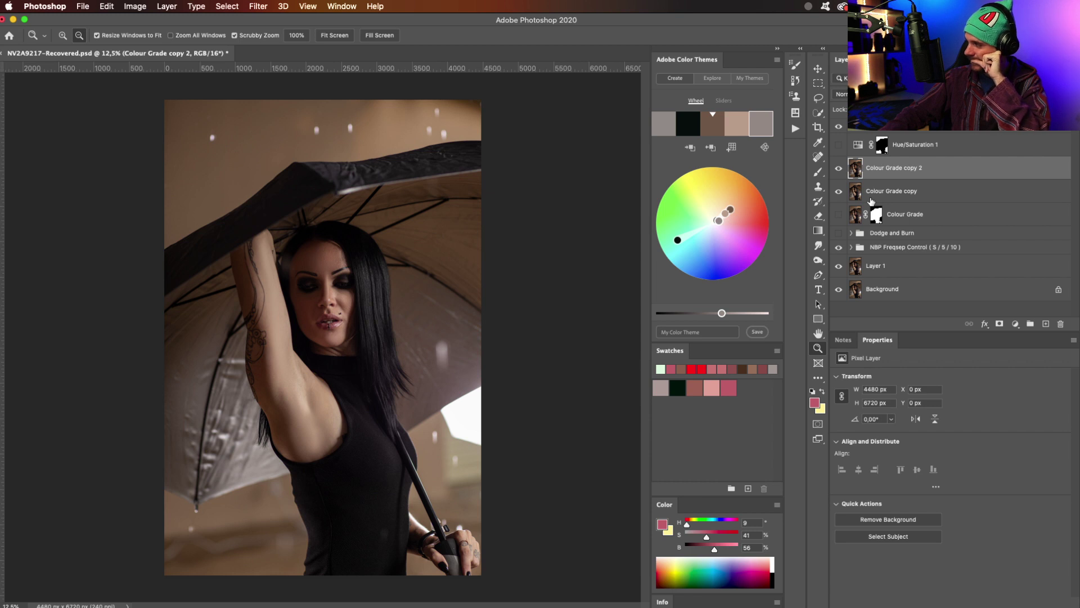
pyautogui.click(839, 145)
pyautogui.click(839, 168)
pyautogui.press('Delete')
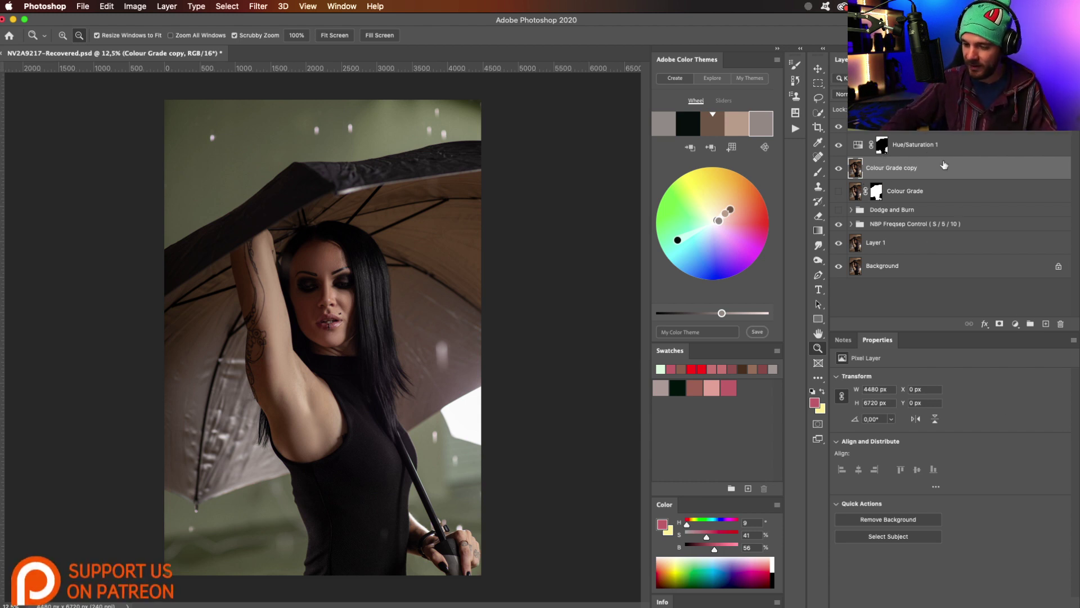
# Place the Hue/Saturation 1 layer inside the Colour Grade group
pyautogui.click(934, 145)
pyautogui.press('super+alt+g')
pyautogui.hotkey('alt', ']')
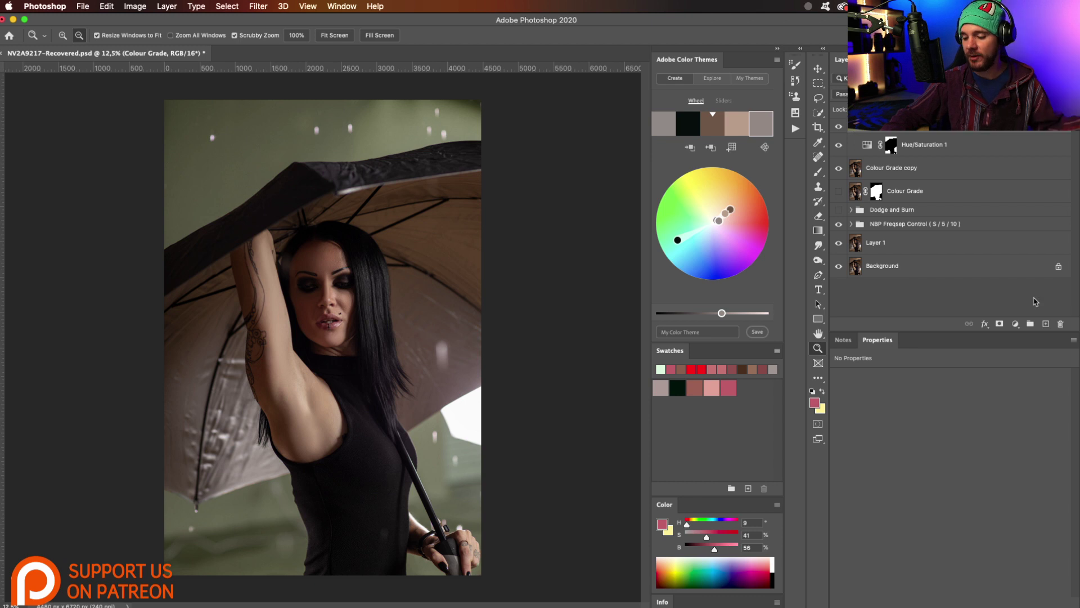
# Add a Selective Color adjustment layer directly above Hue/Saturation 1 and select its adjustment thumbnail
pyautogui.click(930, 148)
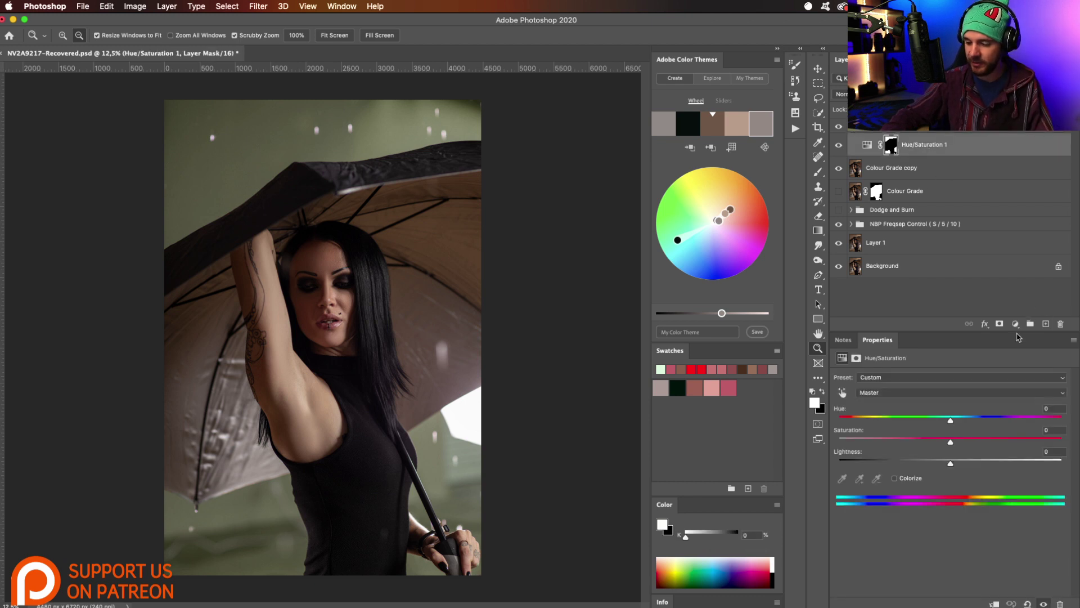
pyautogui.click(1016, 325)
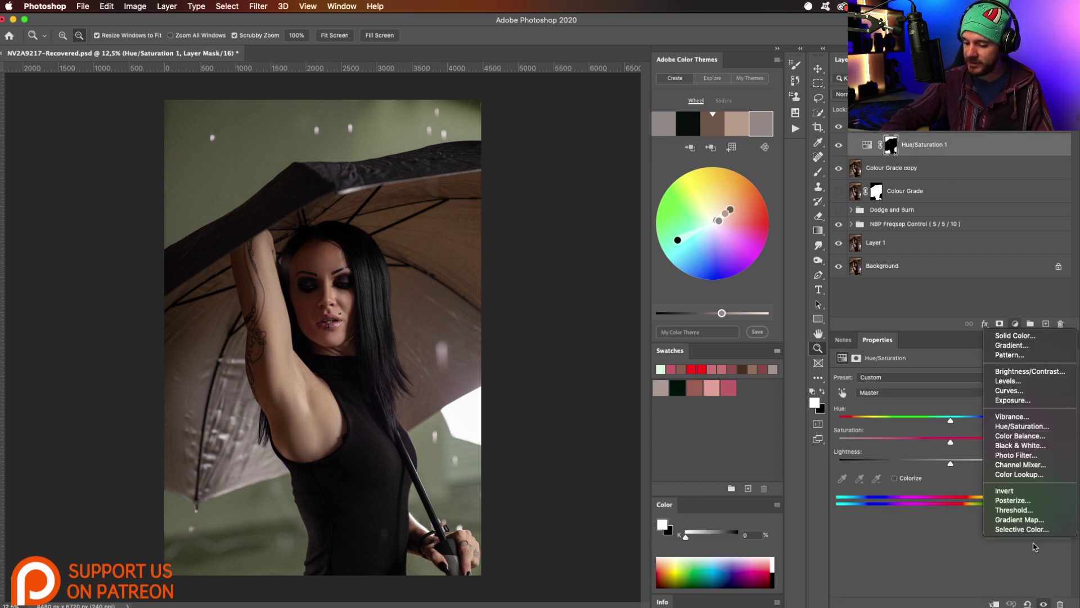
pyautogui.click(1034, 532)
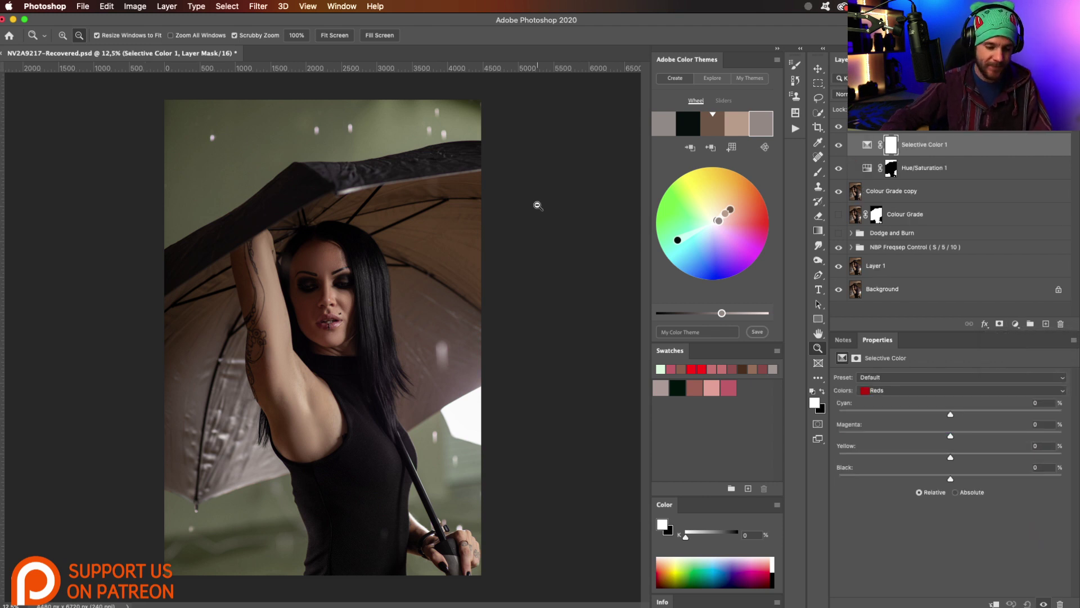
pyautogui.click(868, 145)
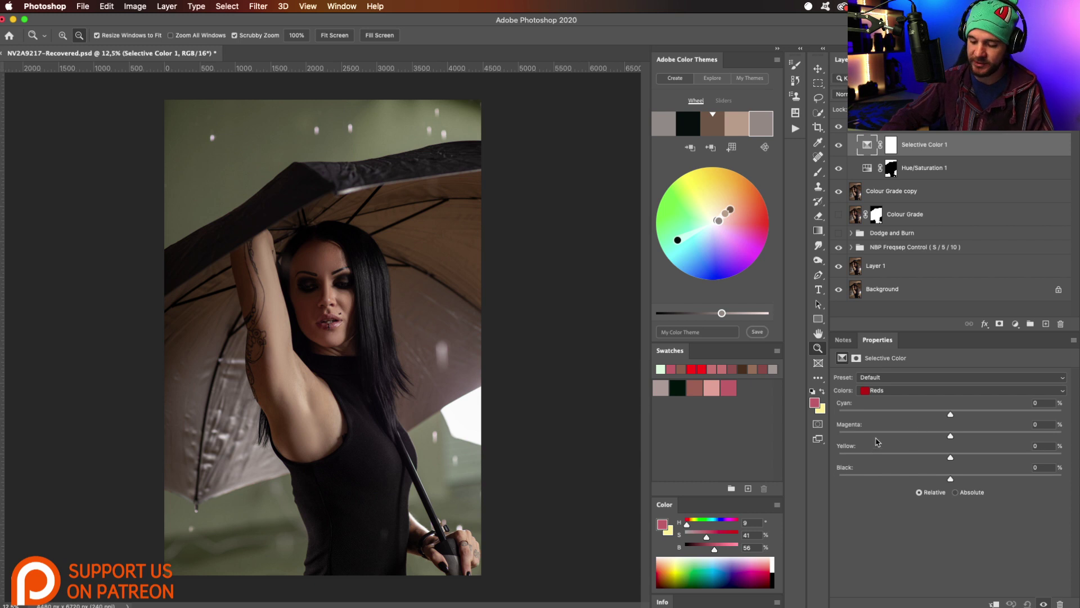
# Set Cyan to -7% for the Neutrals in the Selective Color 1 adjustment
pyautogui.click(895, 391)
pyautogui.click(930, 449)
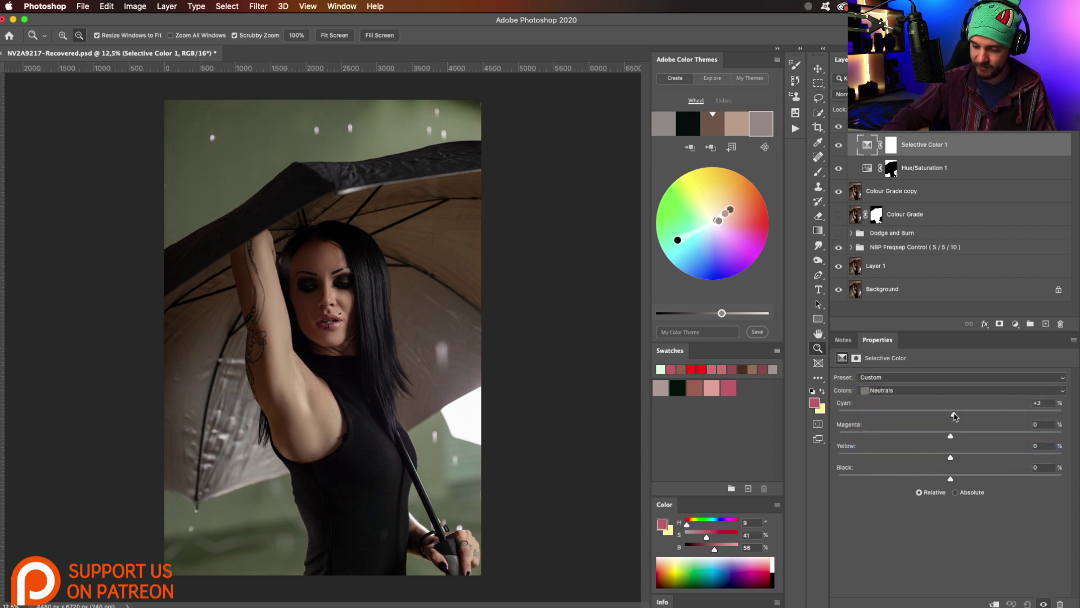
pyautogui.moveTo(965, 416); pyautogui.dragTo(976, 416)
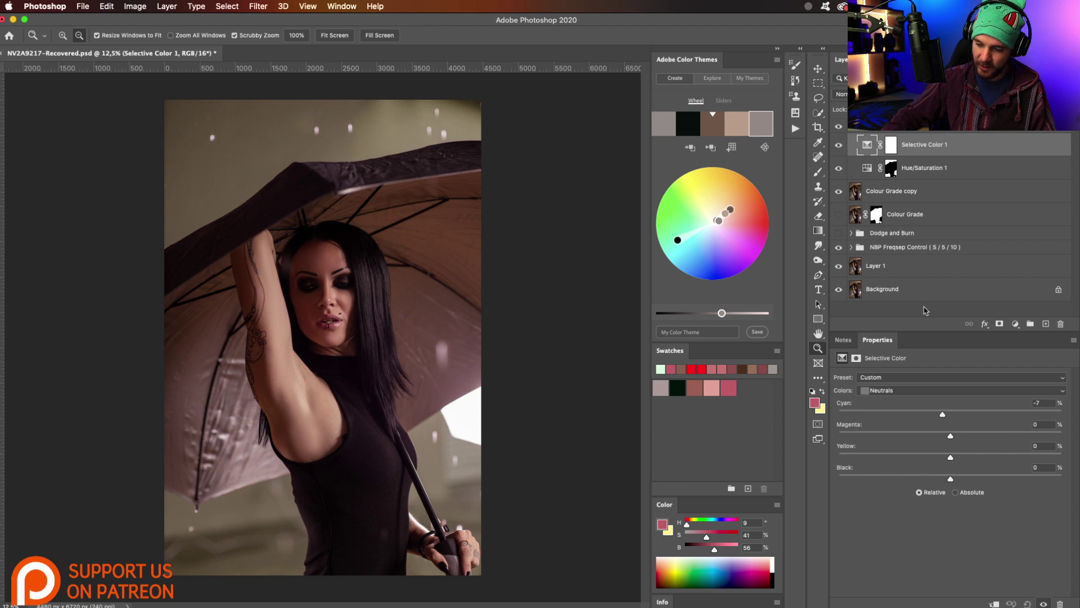
# Duplicate the Colour Grade layer, replace the Selective Color 1 mask with the duplicate's mask, and delete the duplicate
pyautogui.click(892, 216)
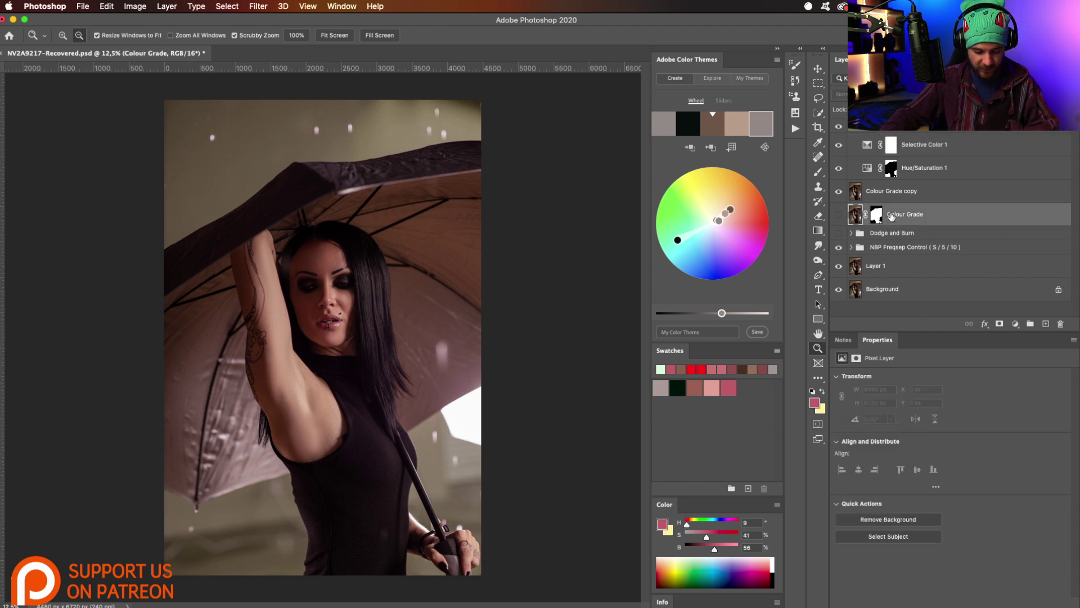
pyautogui.press('super+j')
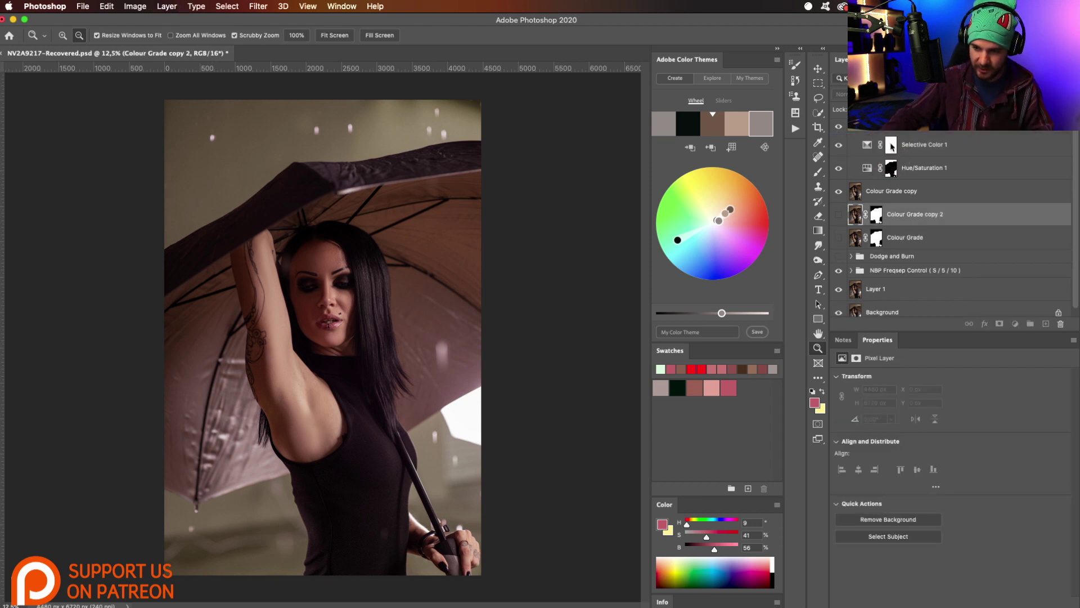
pyautogui.moveTo(892, 146); pyautogui.dragTo(865, 212)
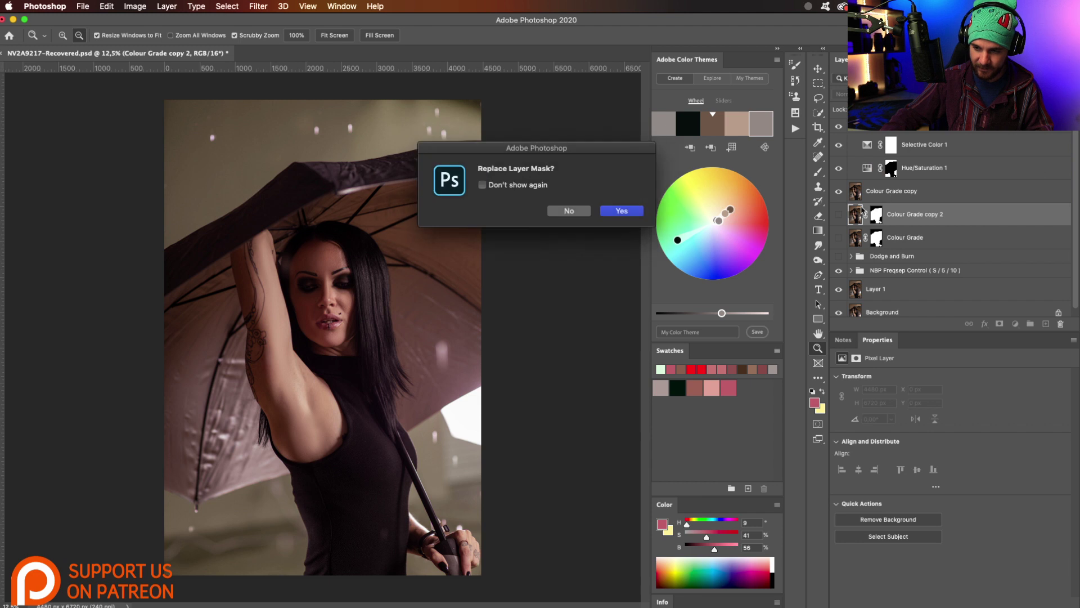
pyautogui.click(629, 209)
pyautogui.press('Delete')
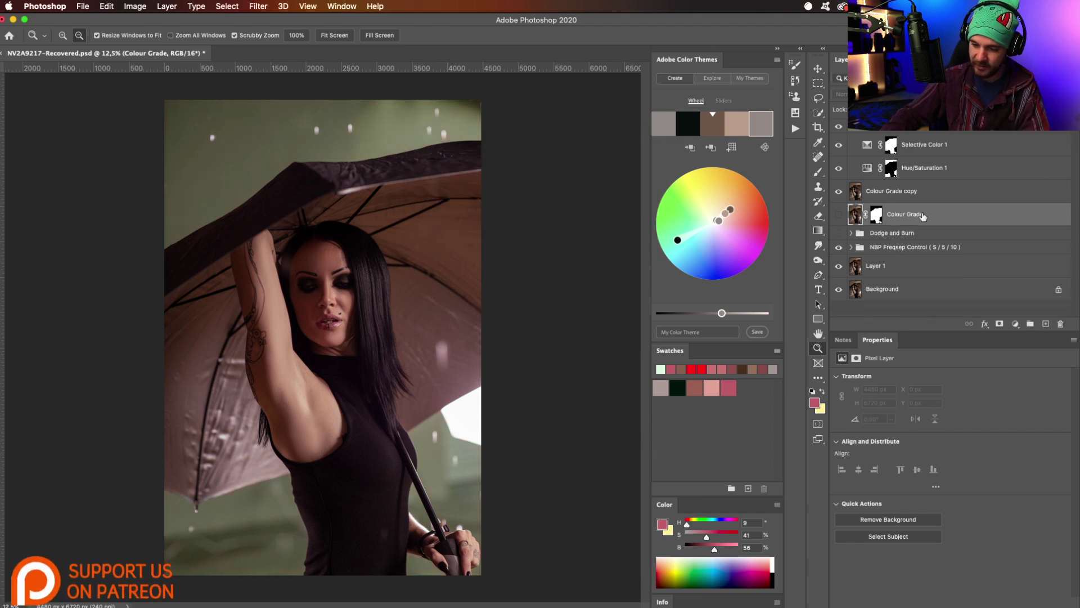
# Paint black on the Selective Color 1 mask over the umbrella's right side, using the Brush at 100% flow
pyautogui.click(872, 152)
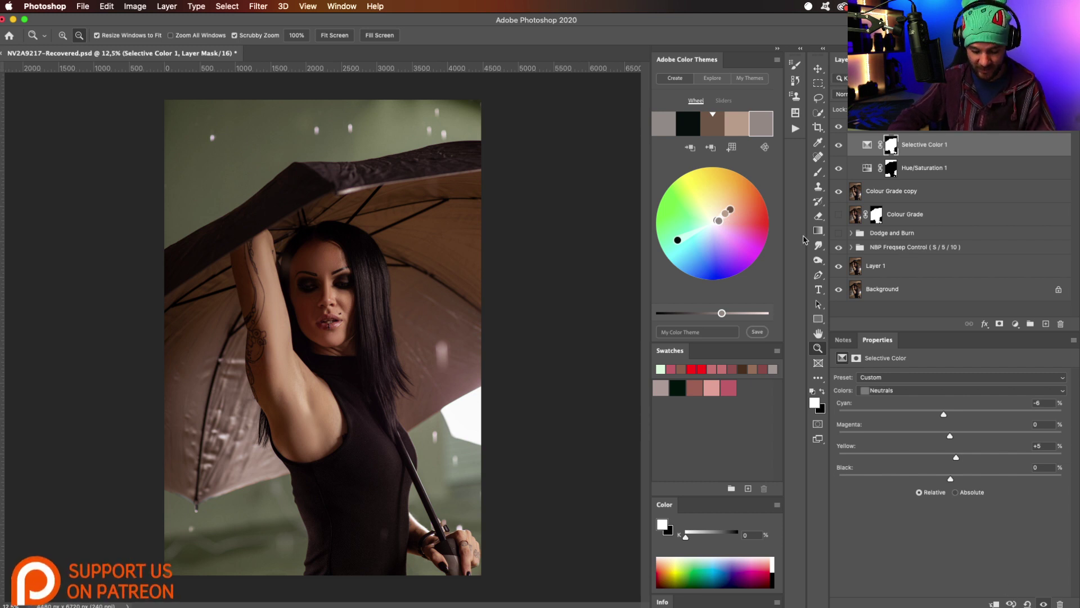
pyautogui.press('b')
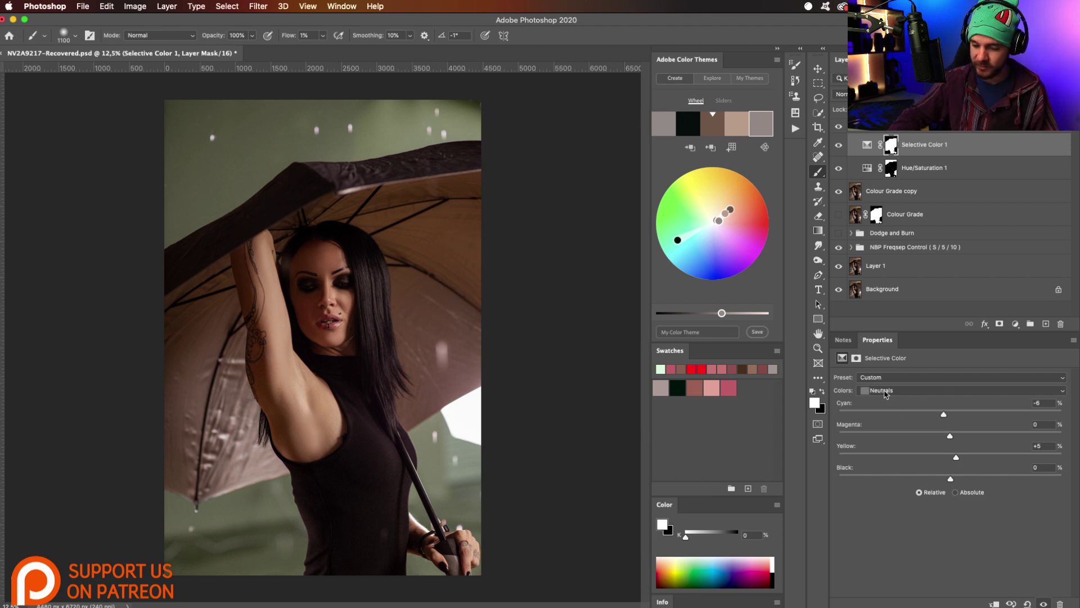
pyautogui.click(821, 391)
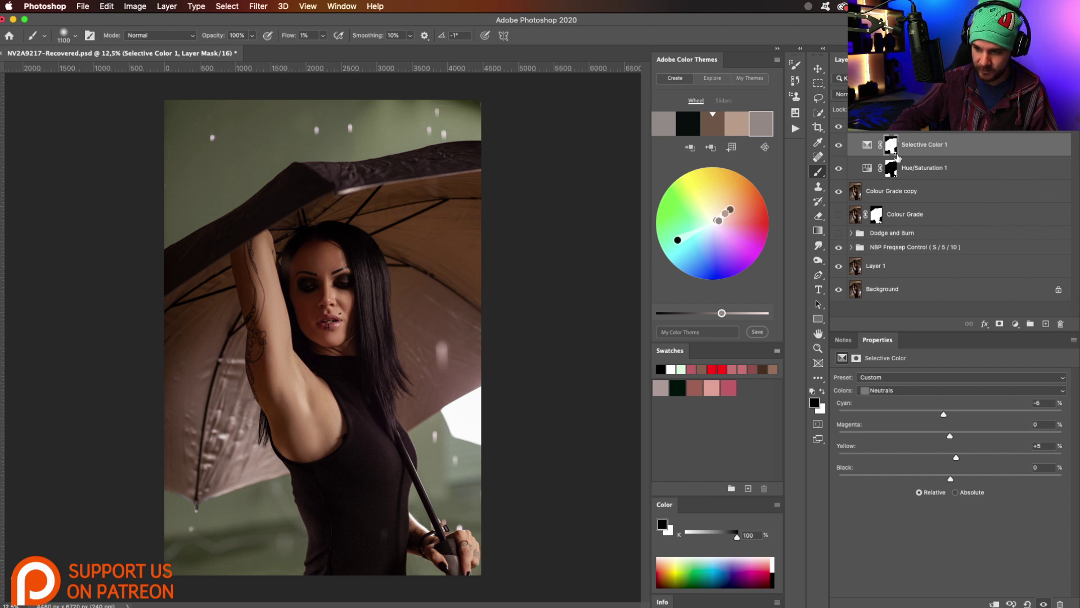
pyautogui.click(890, 146)
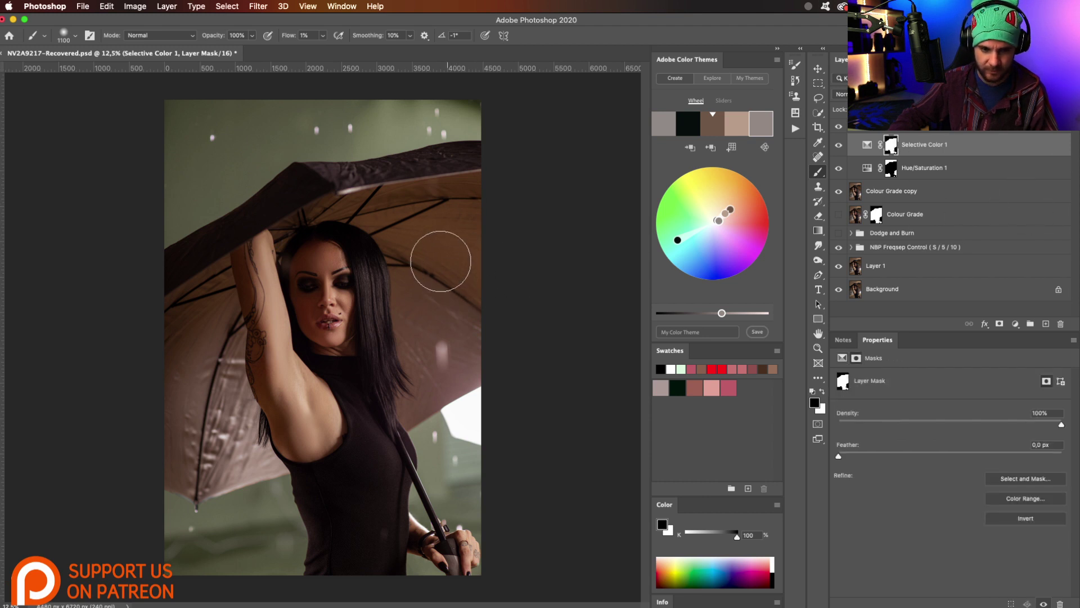
pyautogui.click(323, 36)
pyautogui.click(459, 279)
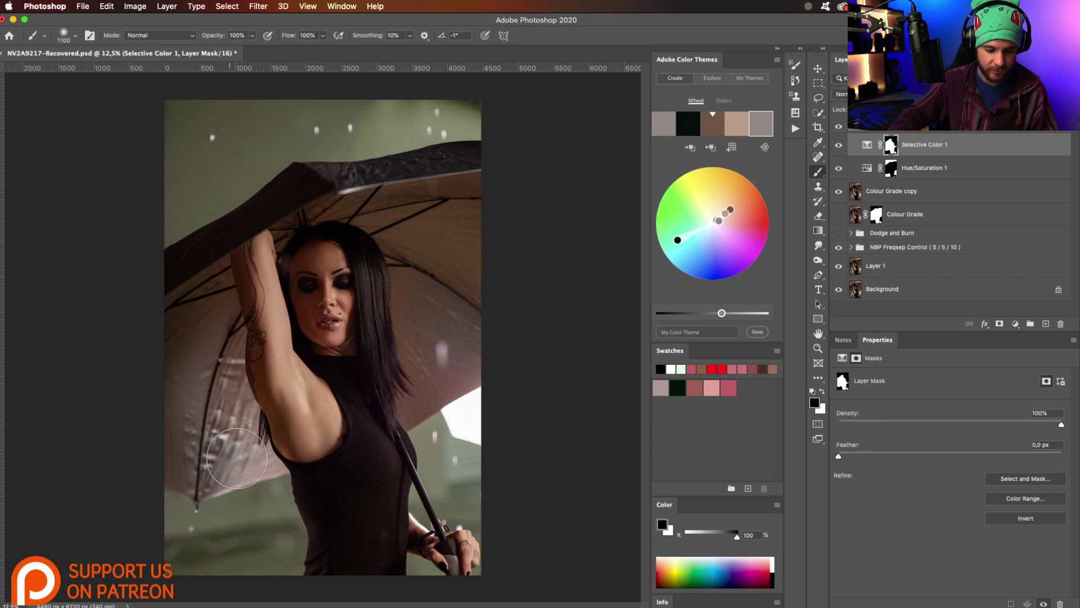
# Reduce the brush to 400 px and mask out the umbrella areas close to the woman's arm and hair
pyautogui.press('[')
pyautogui.press('[')
pyautogui.press('[')
pyautogui.press('[')
pyautogui.press('[')
pyautogui.press('[')
pyautogui.press('[')
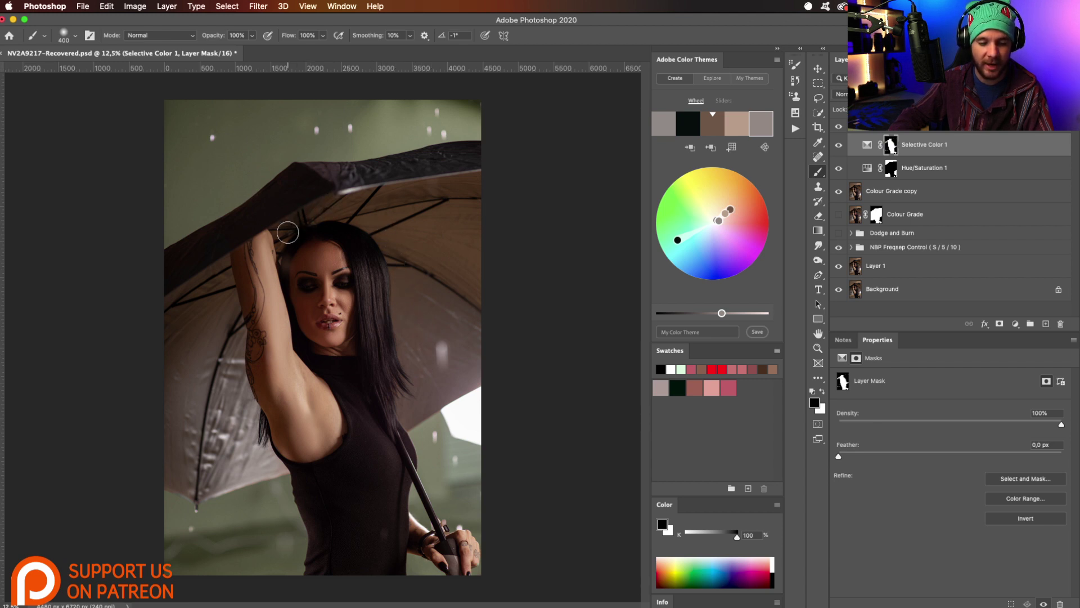
# Reduce the brush to 175 px and paint black in the narrow umbrella areas beside the raised arm and torso
pyautogui.press('[')
pyautogui.press('[')
pyautogui.press('[')
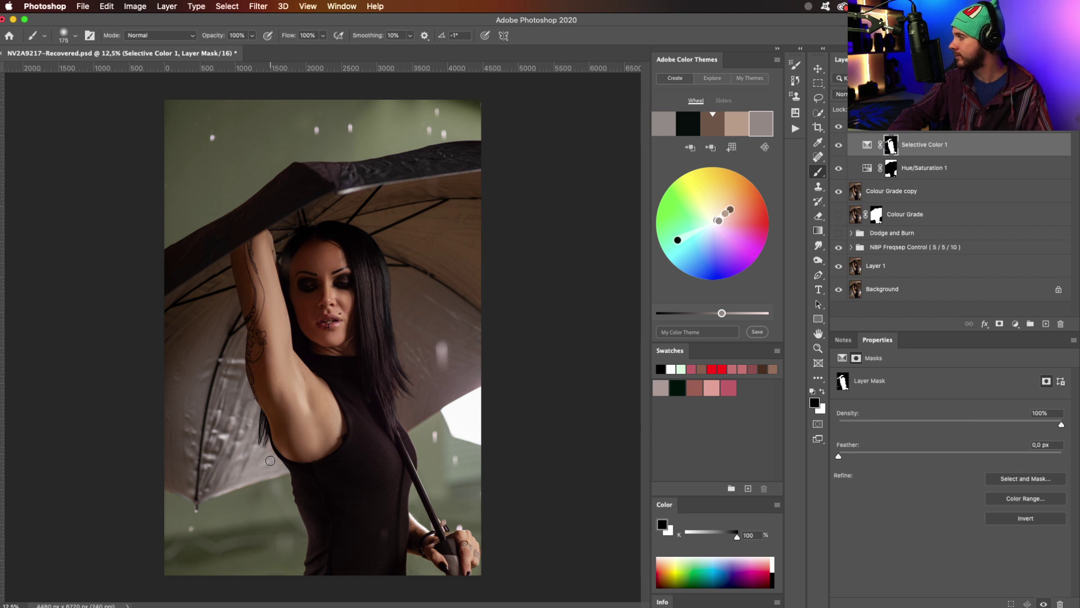
# Enlarge the brush to 1100 px and paint black over the umbrella's left side on the Selective Color 1 mask
pyautogui.press(']')
pyautogui.press(']')
pyautogui.press(']')
pyautogui.press(']')
pyautogui.press(']')
pyautogui.press(']')
pyautogui.press(']')
pyautogui.press(']')
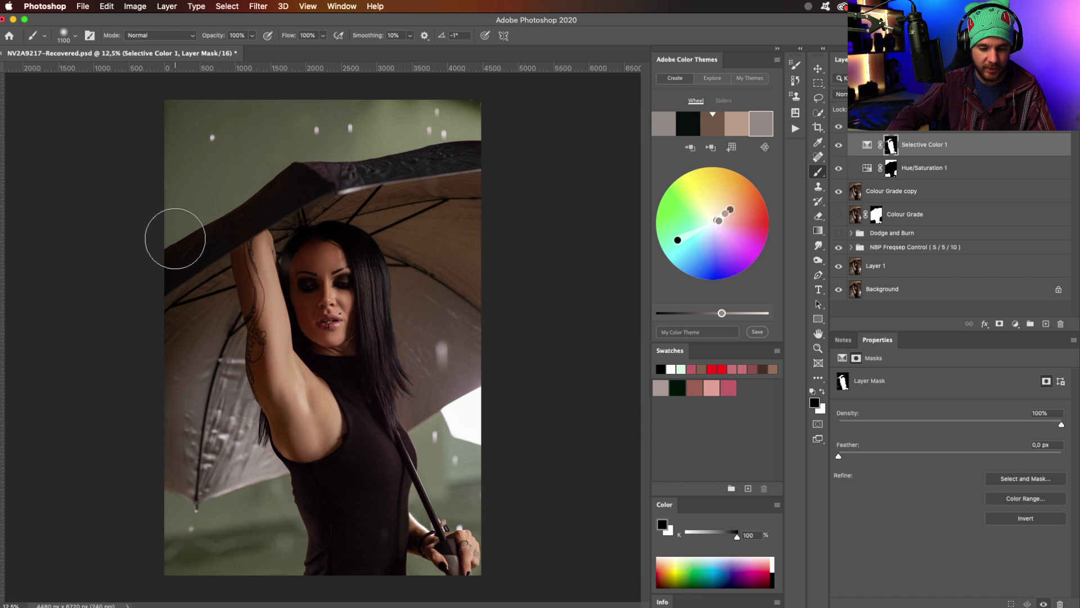
pyautogui.moveTo(214, 334)
pyautogui.mouseDown()
pyautogui.moveTo(214, 390)
pyautogui.moveTo(236, 433)
pyautogui.mouseUp()
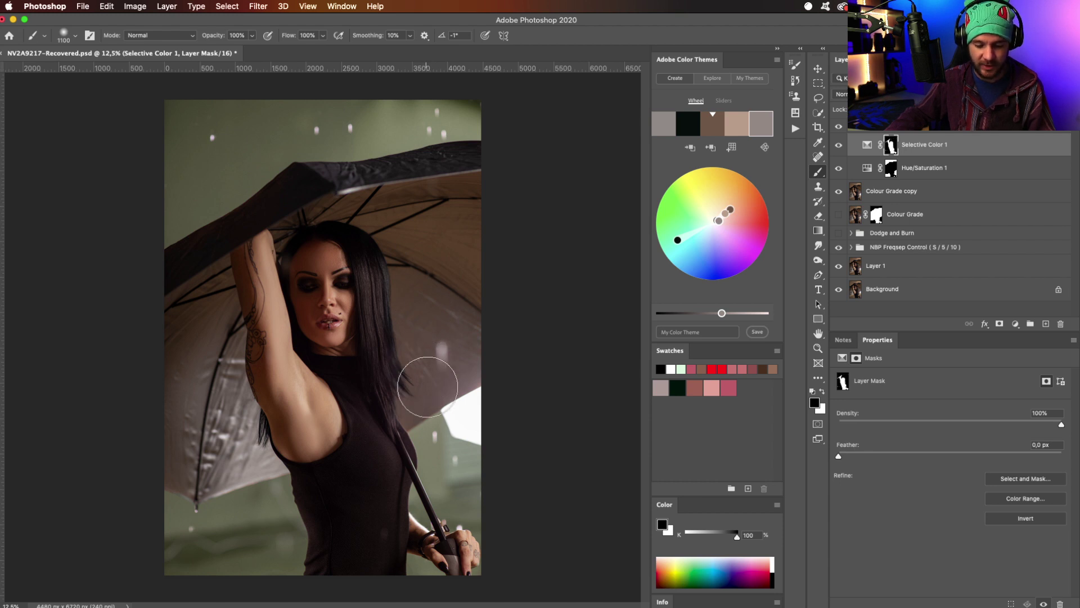
# Reduce the brush to 500 px and refine the Selective Color 1 mask around the woman, alternating black and white
pyautogui.press('[')
pyautogui.press('[')
pyautogui.press('[')
pyautogui.press('[')
pyautogui.press('[')
pyautogui.press('[')
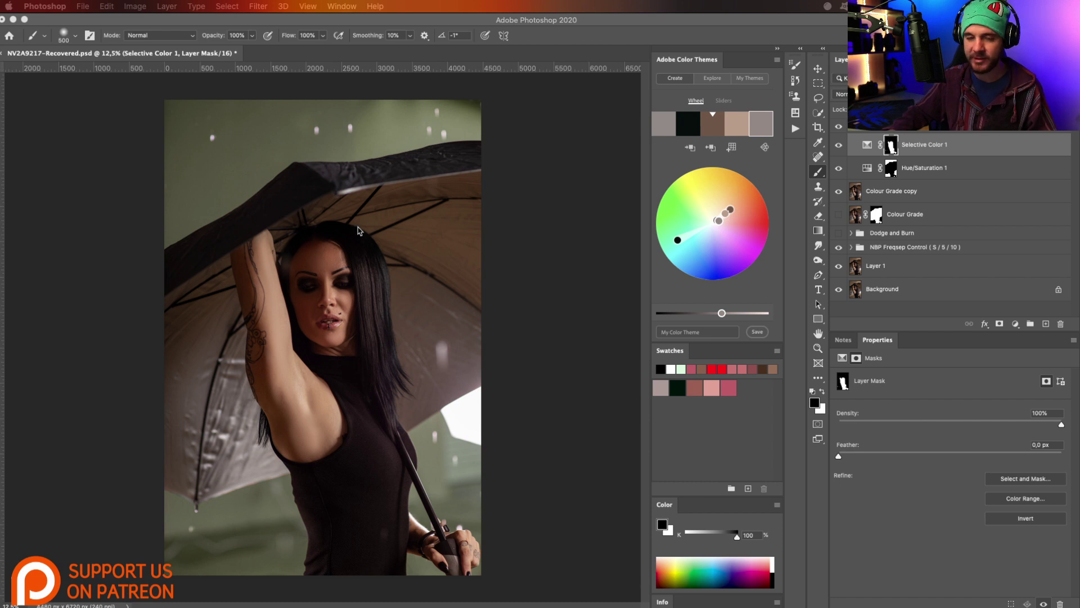
pyautogui.click(481, 337)
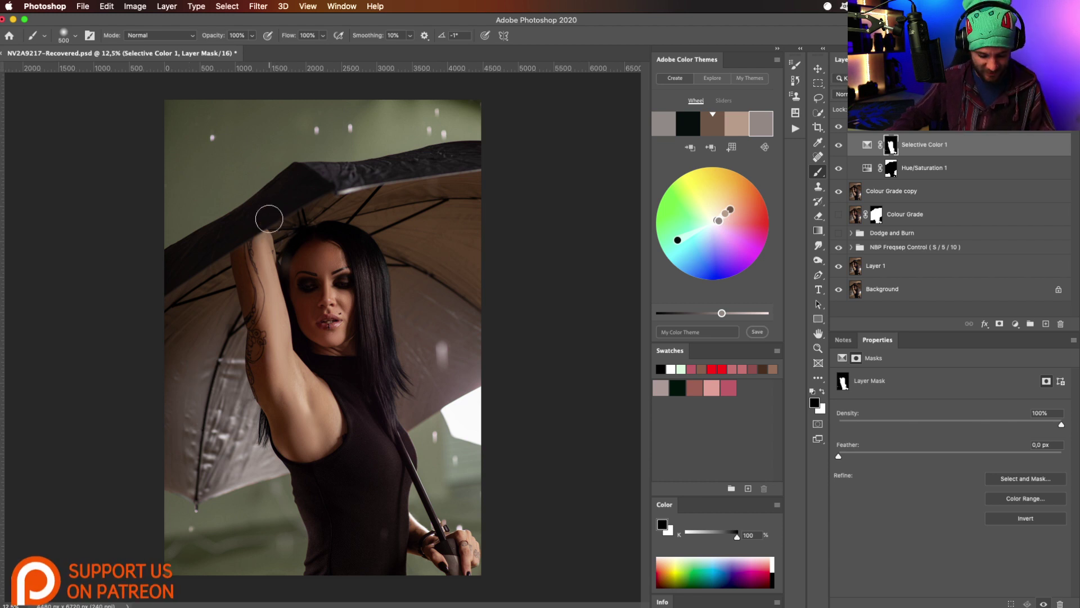
pyautogui.press('x')
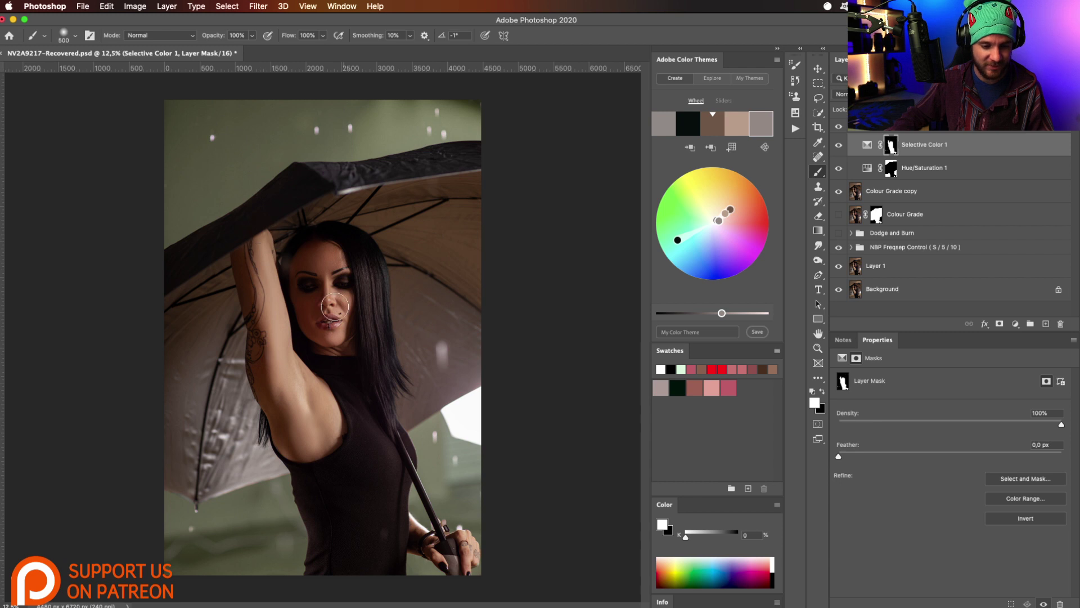
pyautogui.press('x')
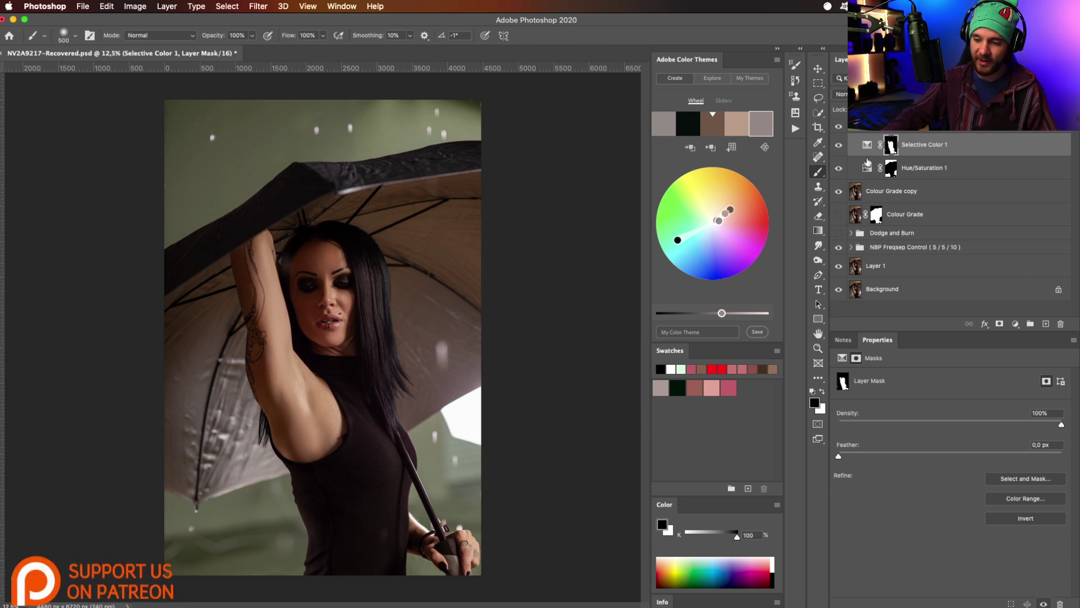
# Toggle the Selective Color 1 and Hue/Saturation 1 layers to compare the image with and without them
pyautogui.click(839, 147)
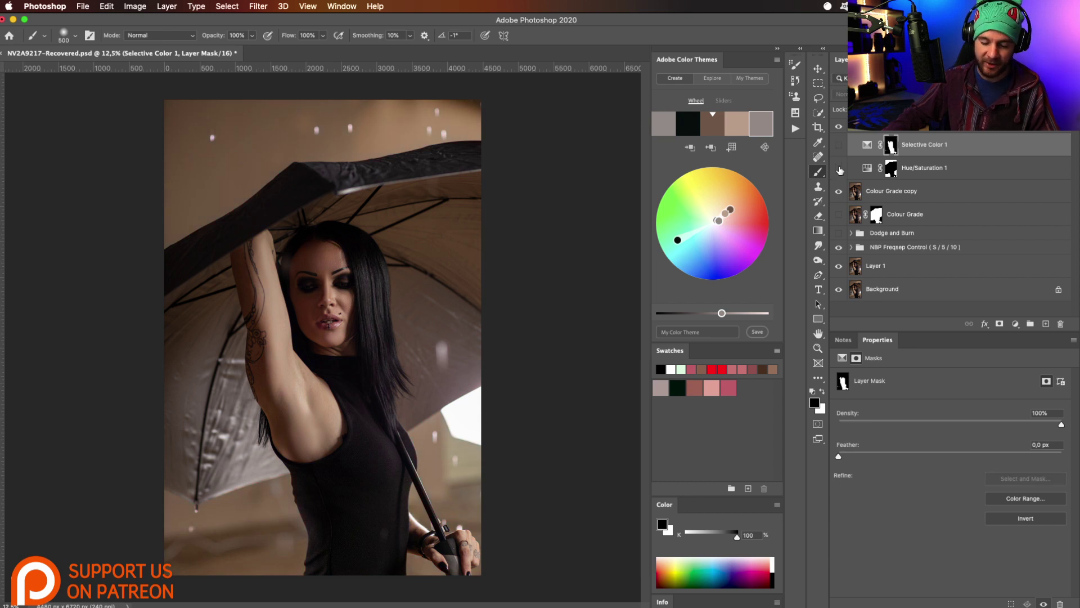
pyautogui.click(839, 169)
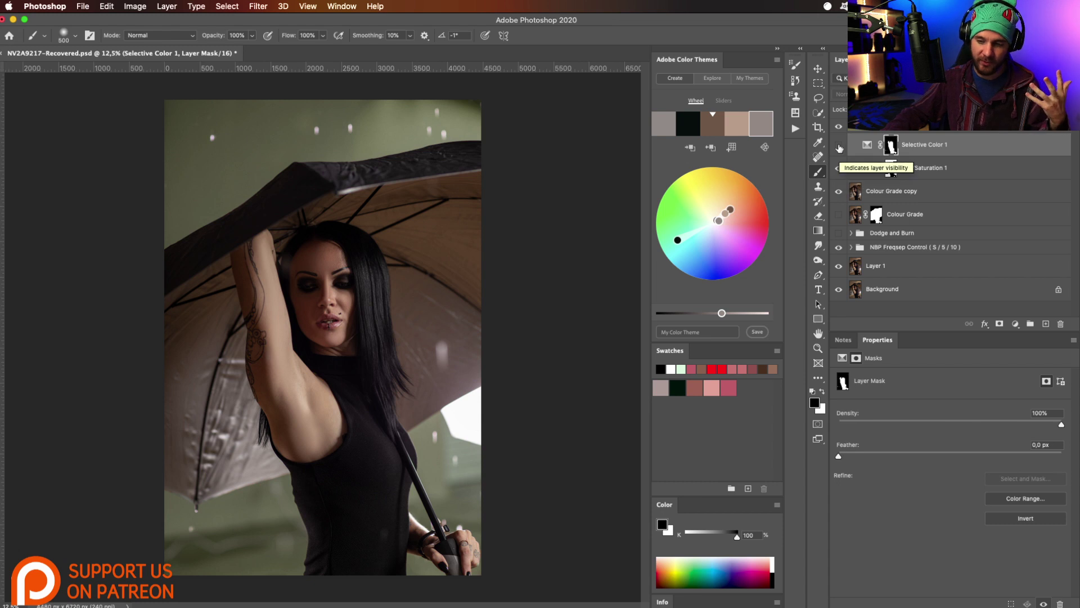
pyautogui.click(839, 146)
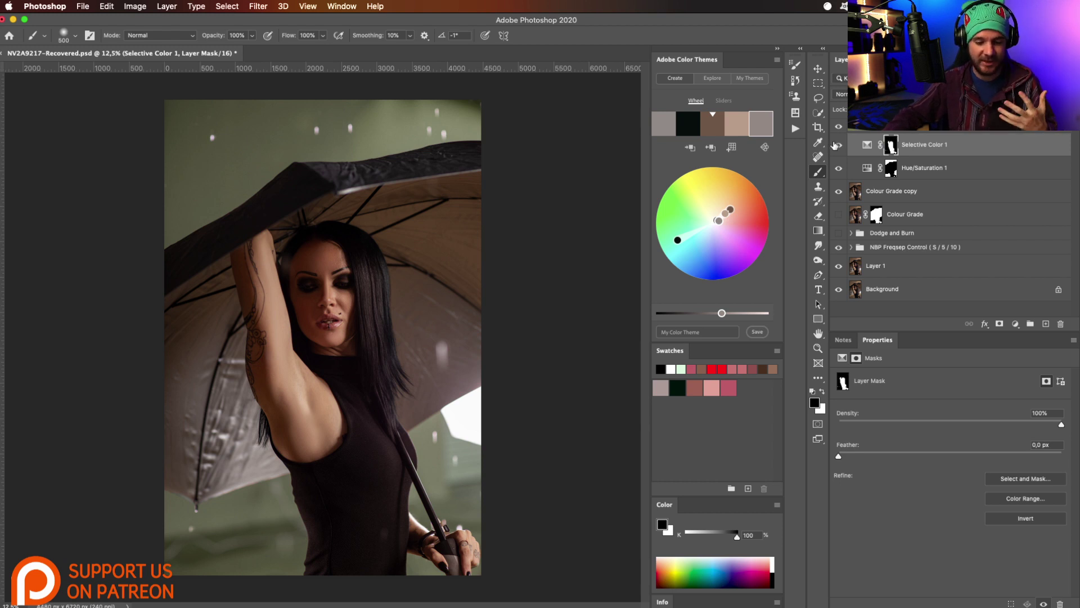
# Touch up the Selective Color 1 mask with a 250 px brush, using white on the face and arm and black on the umbrella
pyautogui.press('x')
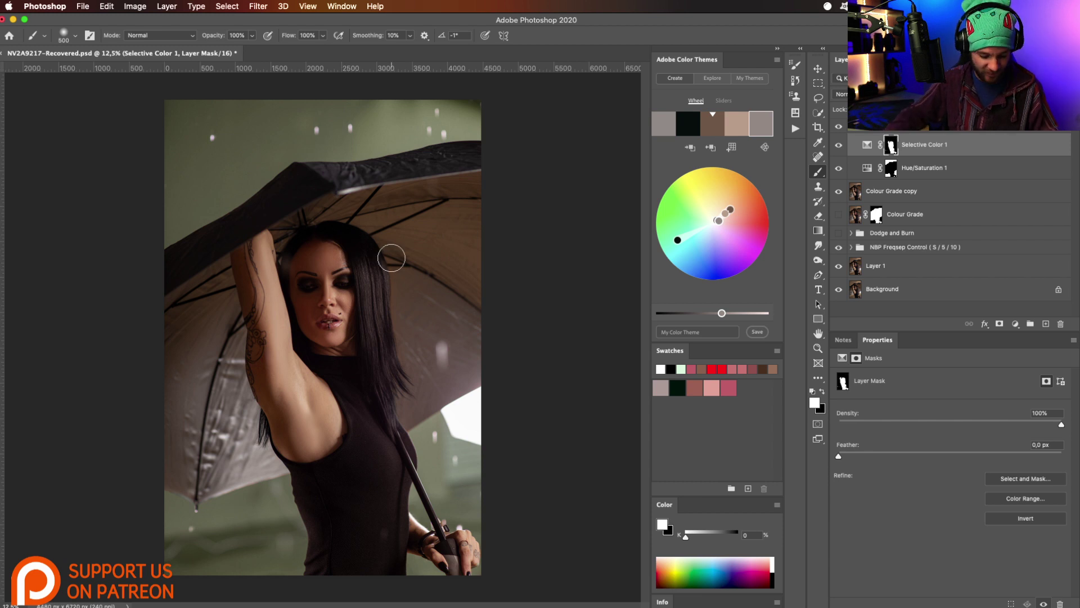
pyautogui.press('x')
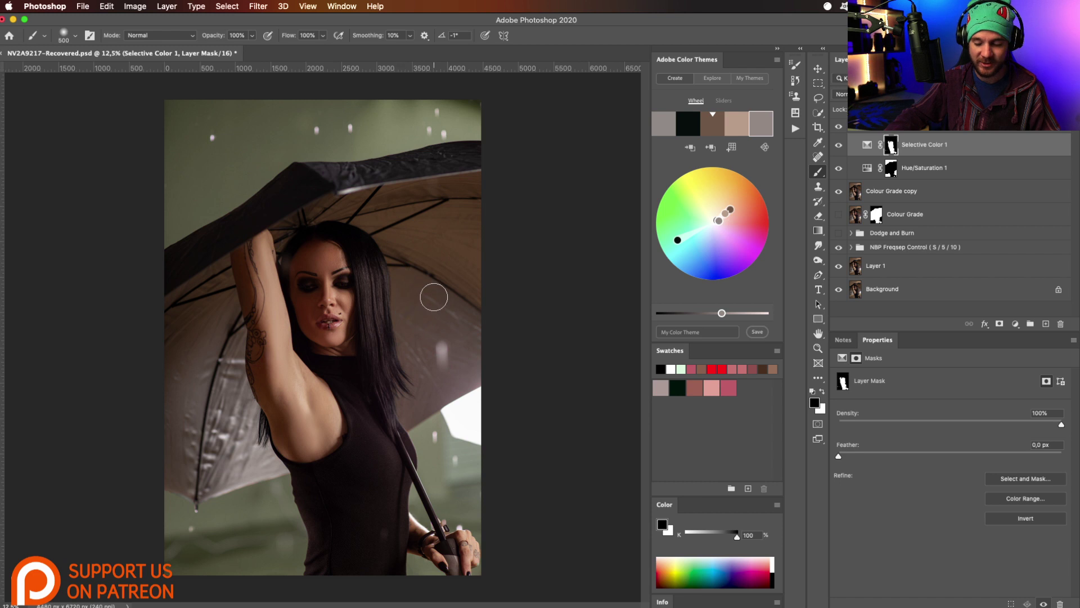
pyautogui.press('x')
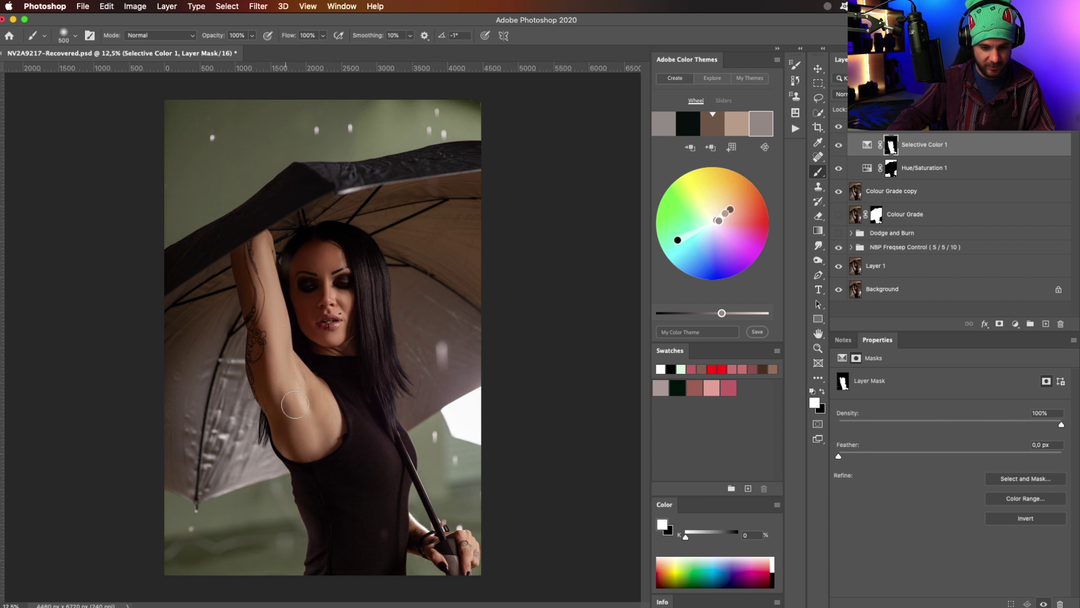
pyautogui.press('[')
pyautogui.press('[')
pyautogui.press('[')
pyautogui.press('[')
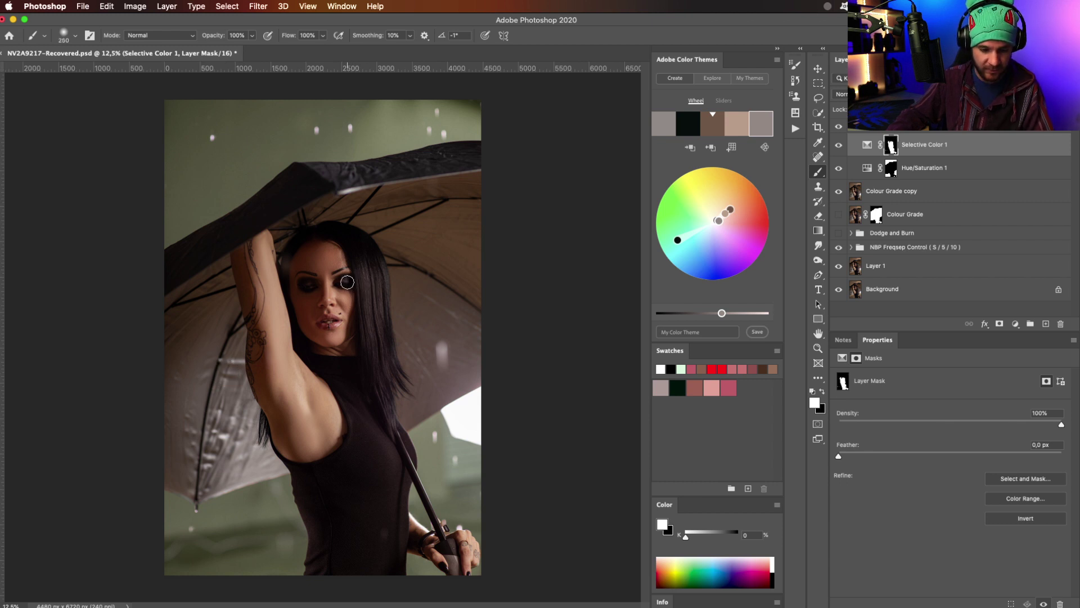
pyautogui.press(']')
pyautogui.press(']')
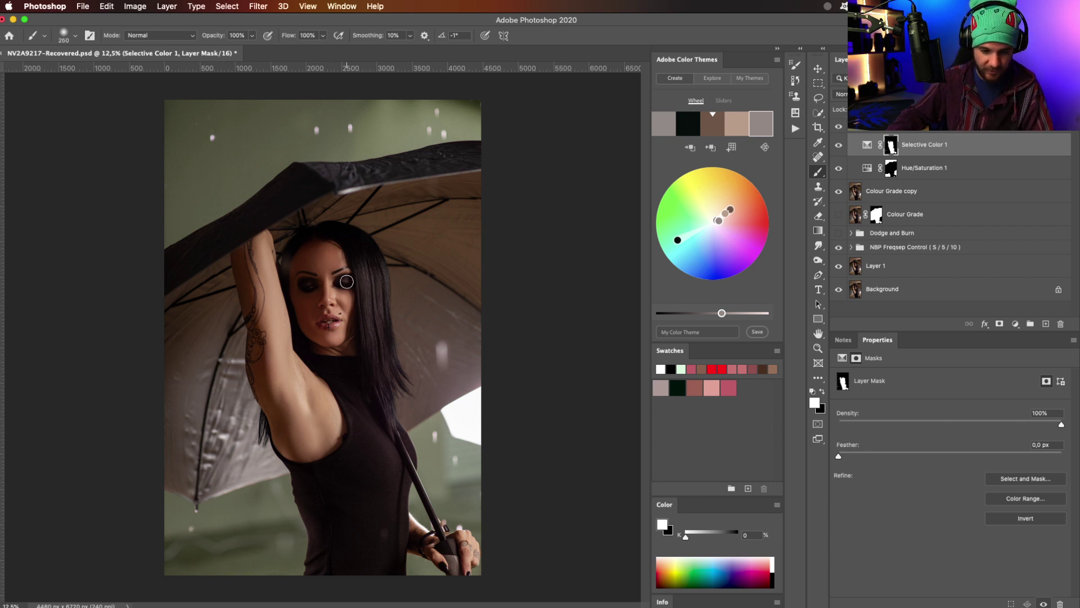
pyautogui.press('x')
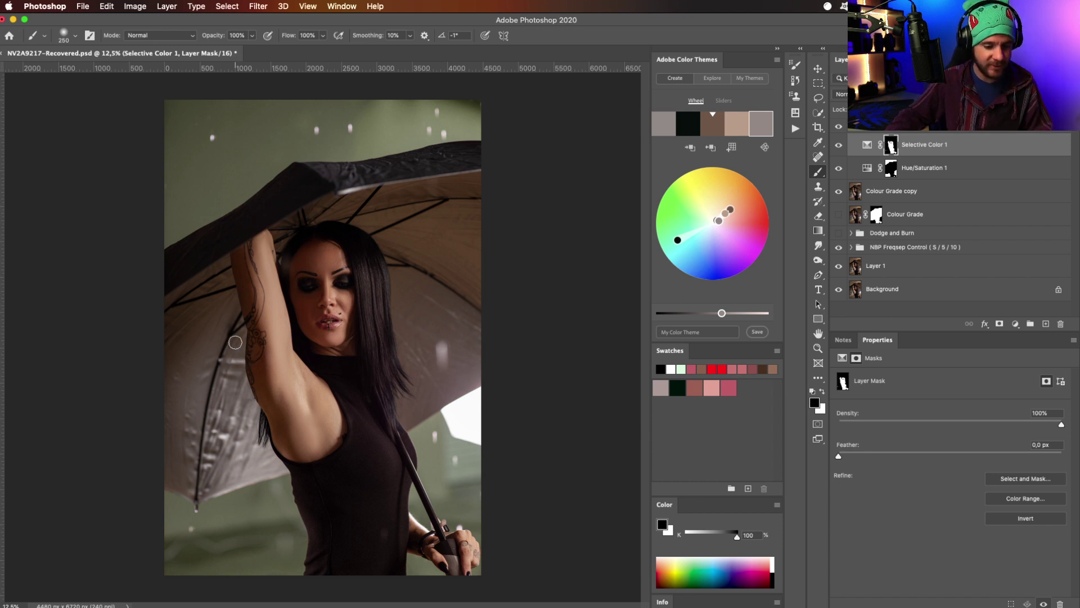
# Try painting white with a 1200 px brush on the mask over the umbrella edge and lower-left background, and undo it
pyautogui.press('x')
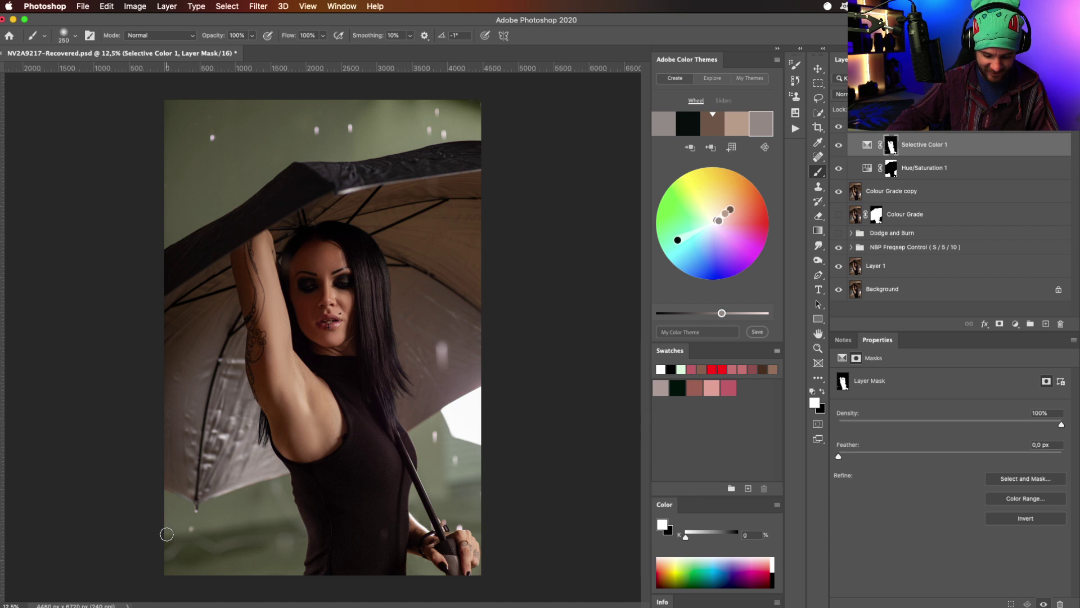
pyautogui.press(']')
pyautogui.press(']')
pyautogui.press(']')
pyautogui.press(']')
pyautogui.press(']')
pyautogui.press(']')
pyautogui.press(']')
pyautogui.press(']')
pyautogui.press(']')
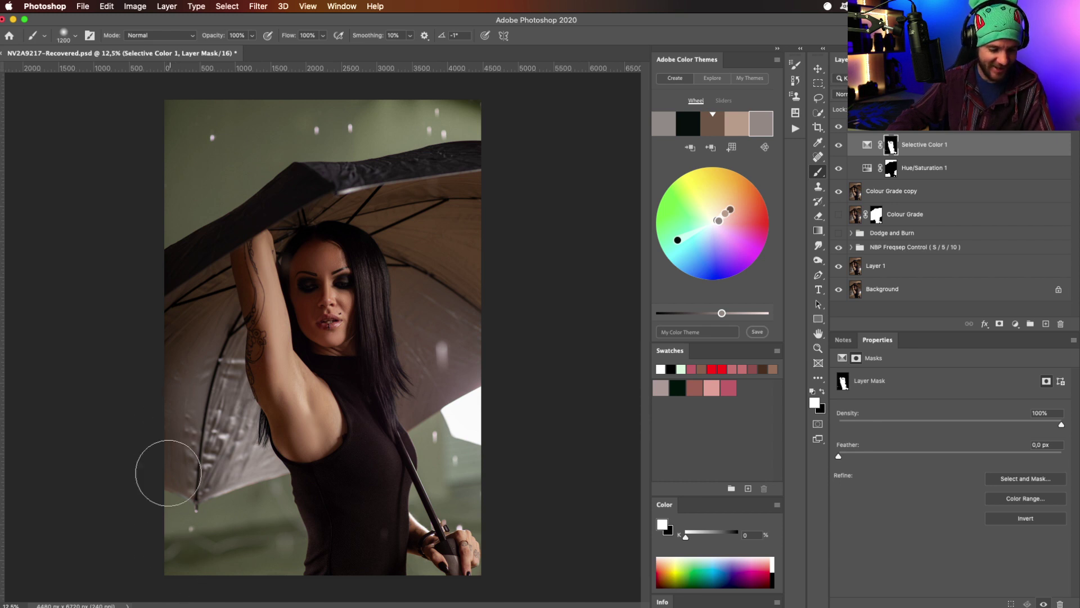
pyautogui.press('super+z')
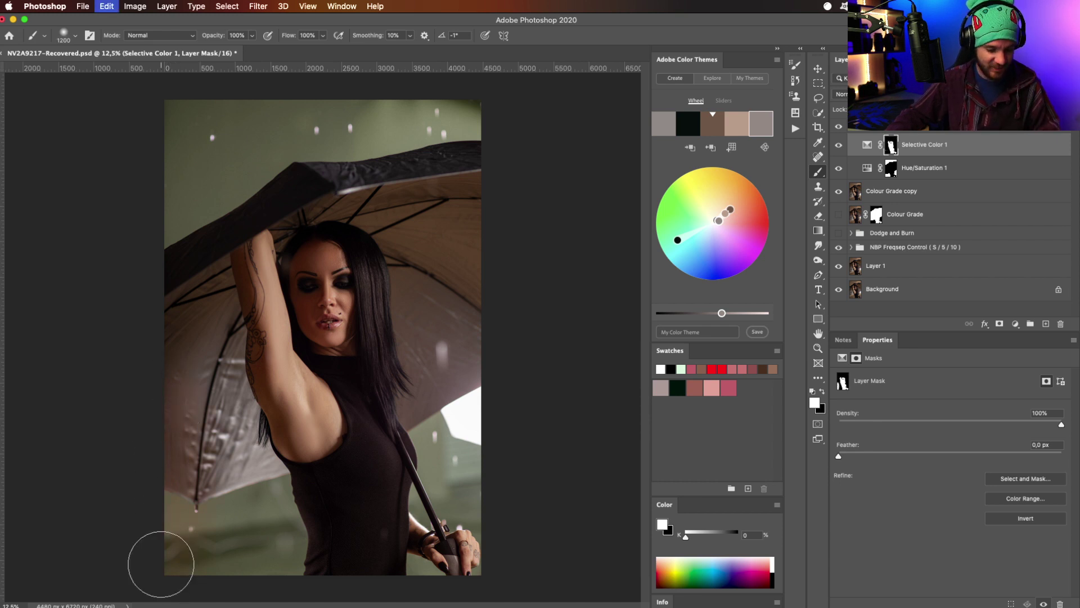
pyautogui.press('x')
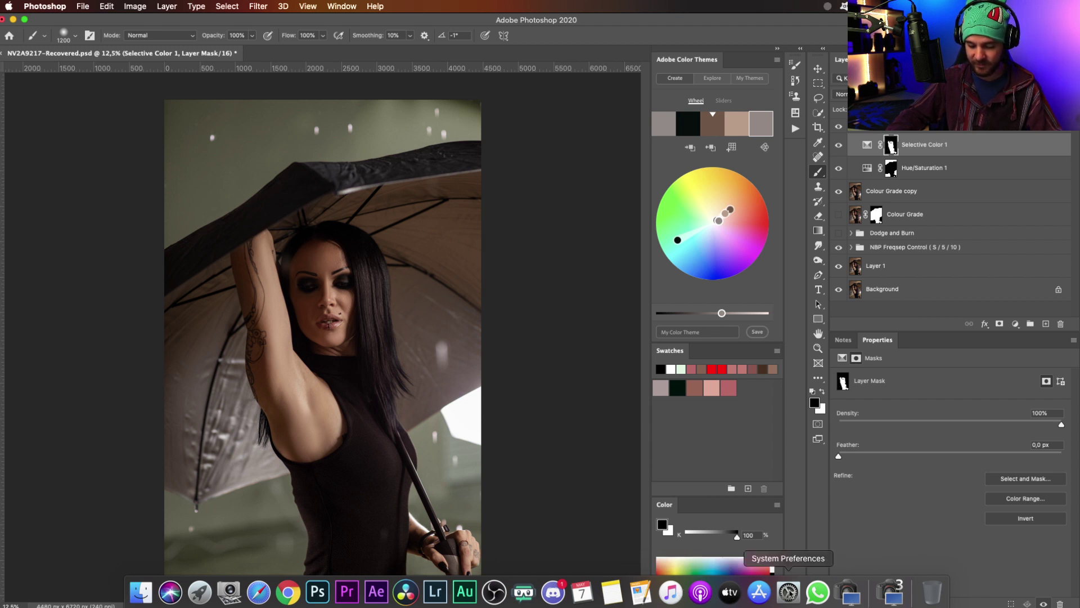
pyautogui.click(789, 591)
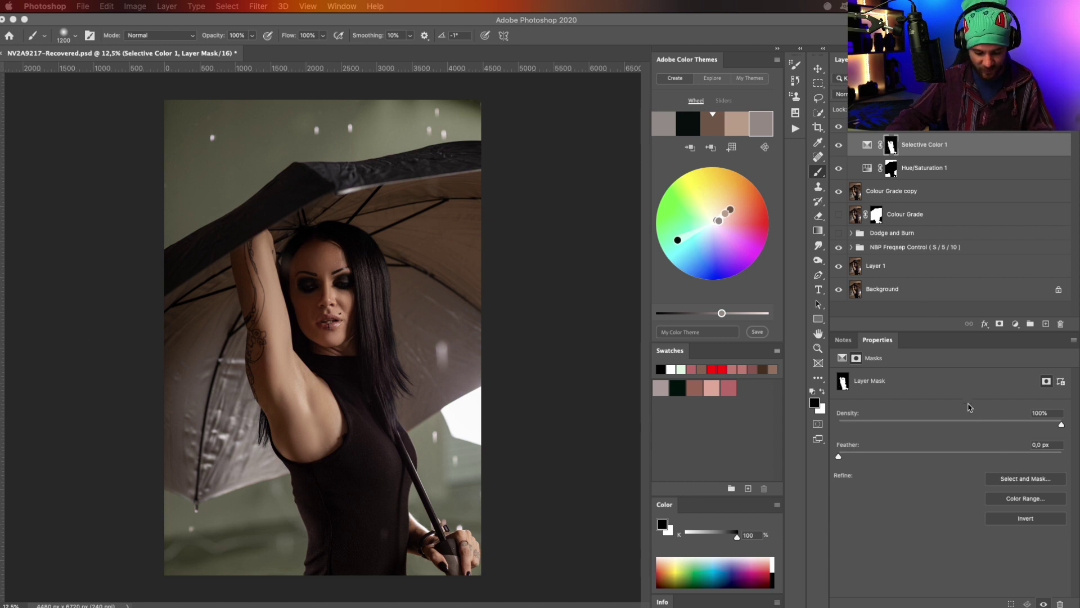
# Add a Selective Color adjustment layer above Selective Color 1 and set its Neutrals Cyan to +2%
pyautogui.click(1017, 325)
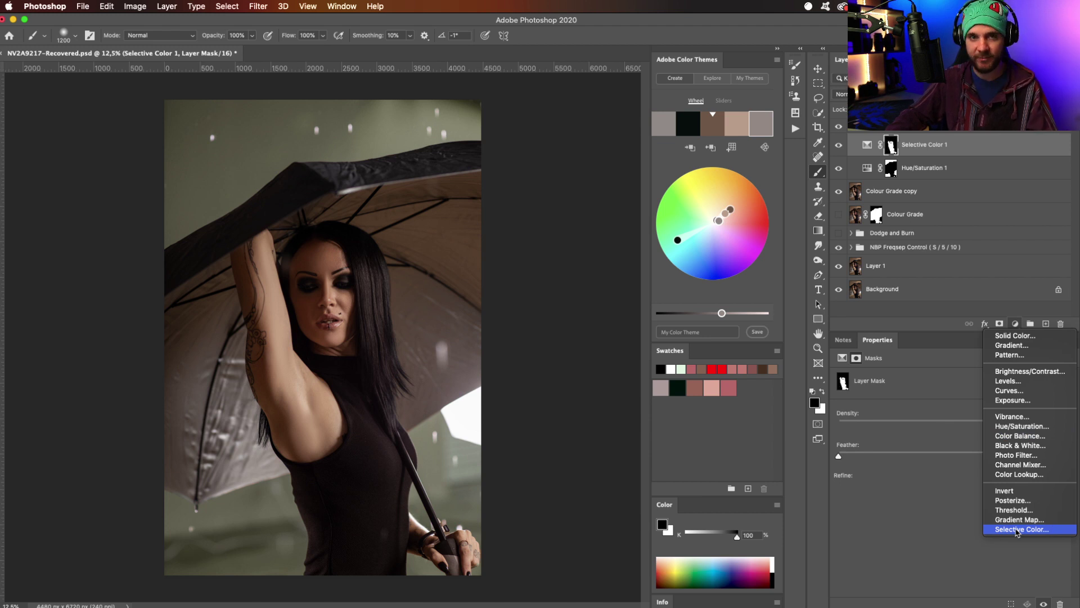
pyautogui.click(1018, 529)
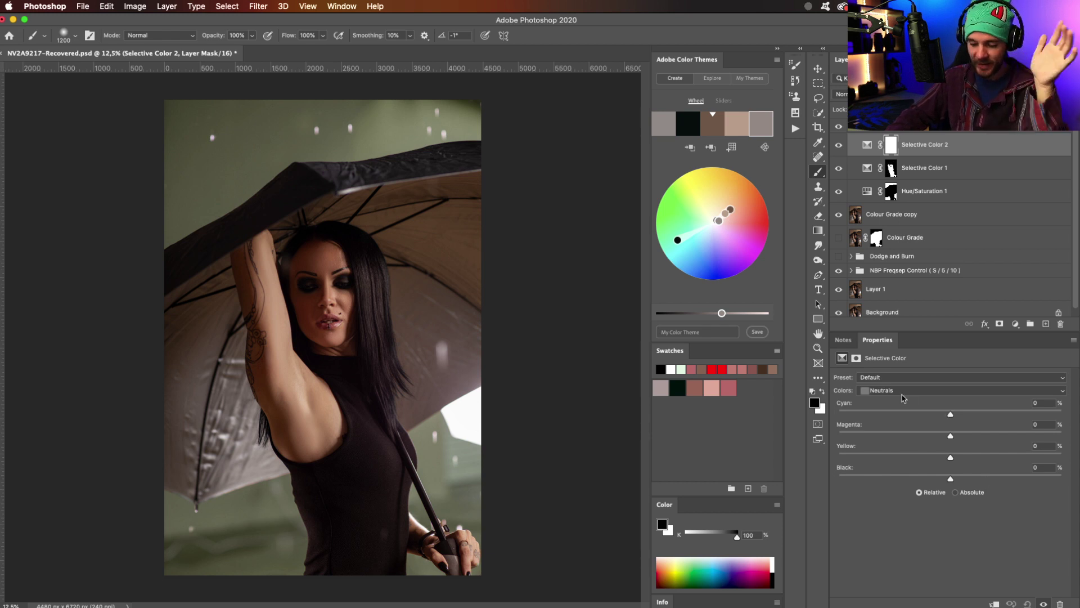
pyautogui.moveTo(950, 416); pyautogui.dragTo(839, 417)
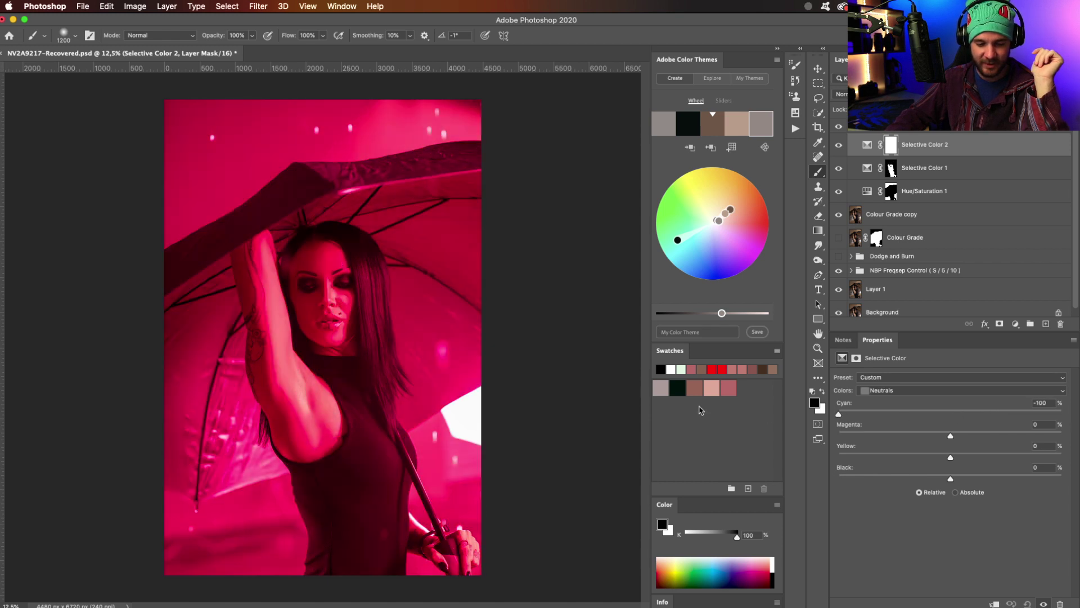
pyautogui.moveTo(707, 423); pyautogui.dragTo(953, 429)
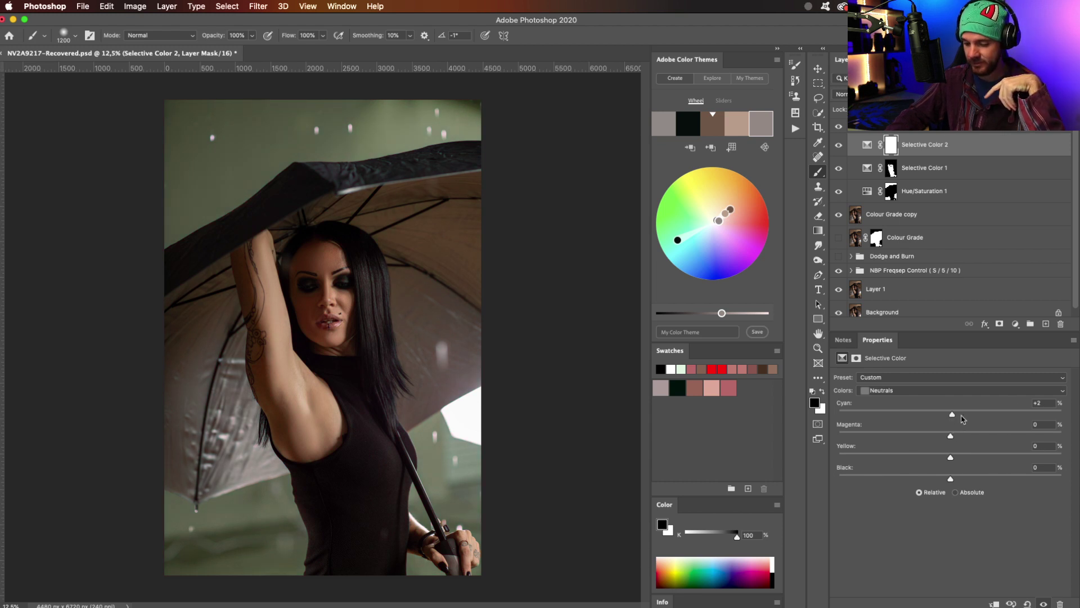
# Reset the Neutrals Cyan value of the Selective Color 2 layer to 0%
pyautogui.click(1052, 404)
pyautogui.write('-')
pyautogui.press('Return')
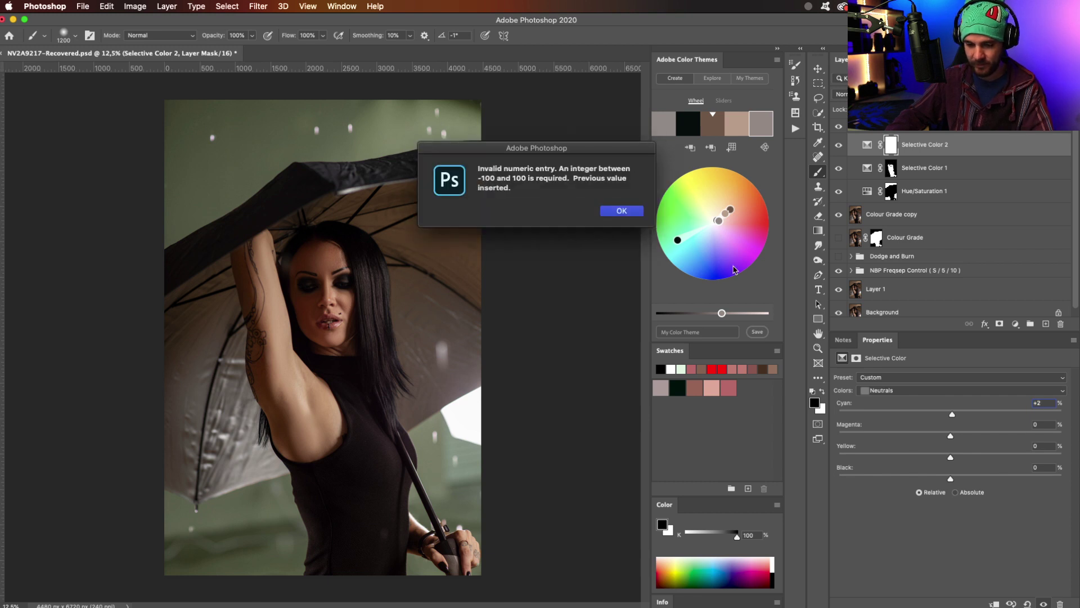
pyautogui.click(622, 210)
pyautogui.click(1035, 403)
pyautogui.write('0')
pyautogui.press('Return')
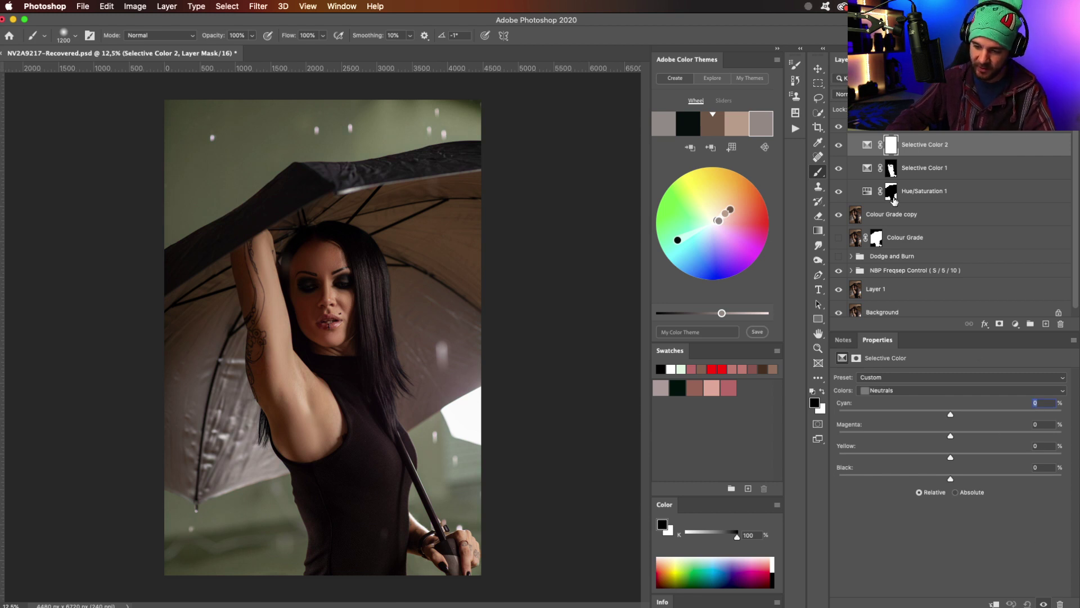
# Replace the Selective Color 2 mask with the Colour Grade layer's mask via a temporary duplicate layer, and invert it
pyautogui.click(897, 239)
pyautogui.press('super+j')
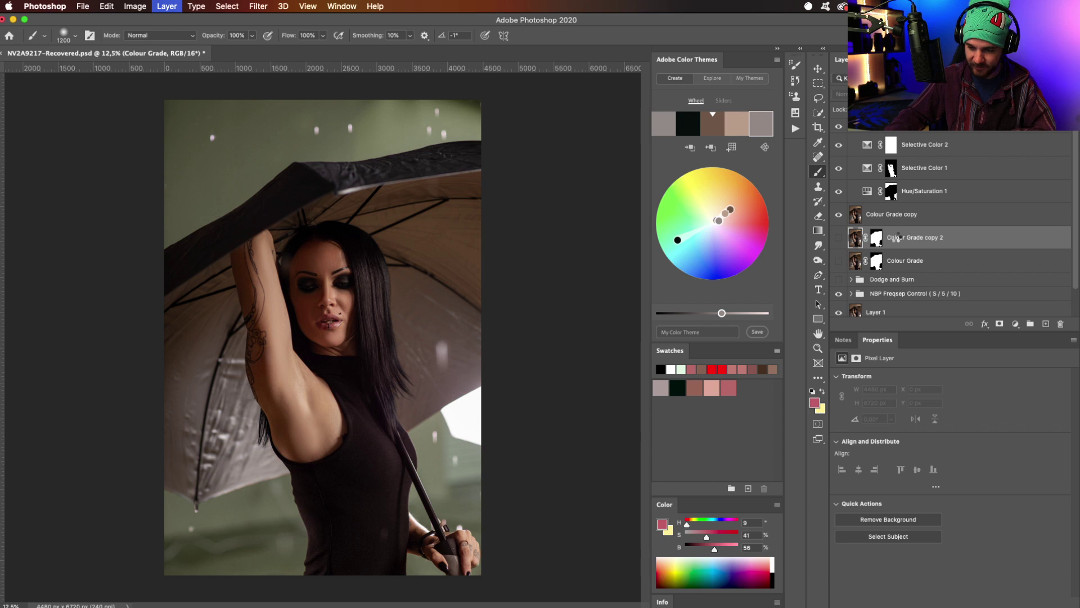
pyautogui.moveTo(876, 241); pyautogui.dragTo(891, 147)
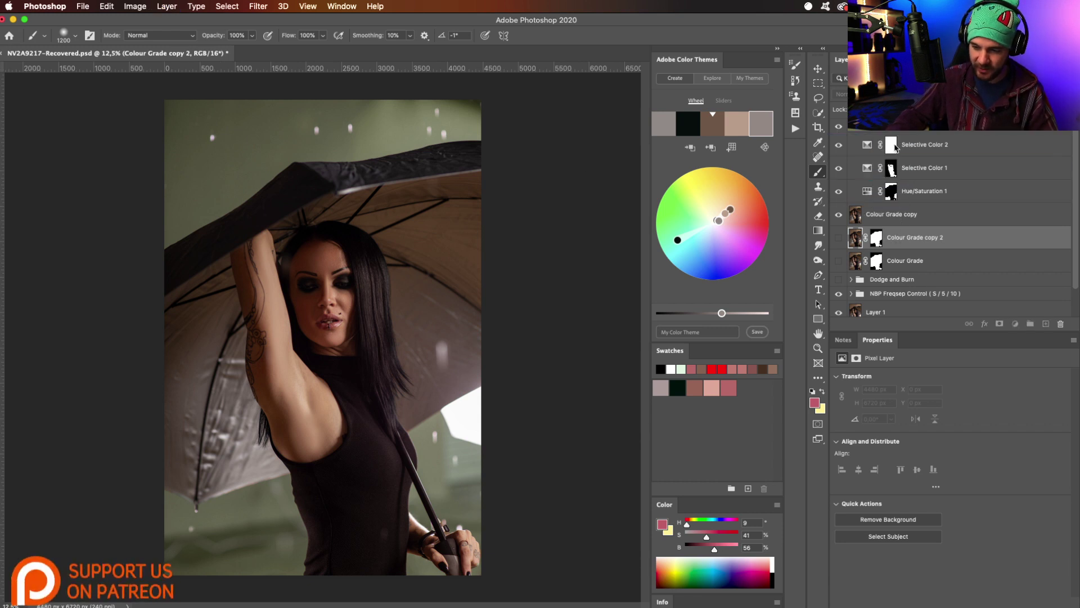
pyautogui.click(644, 213)
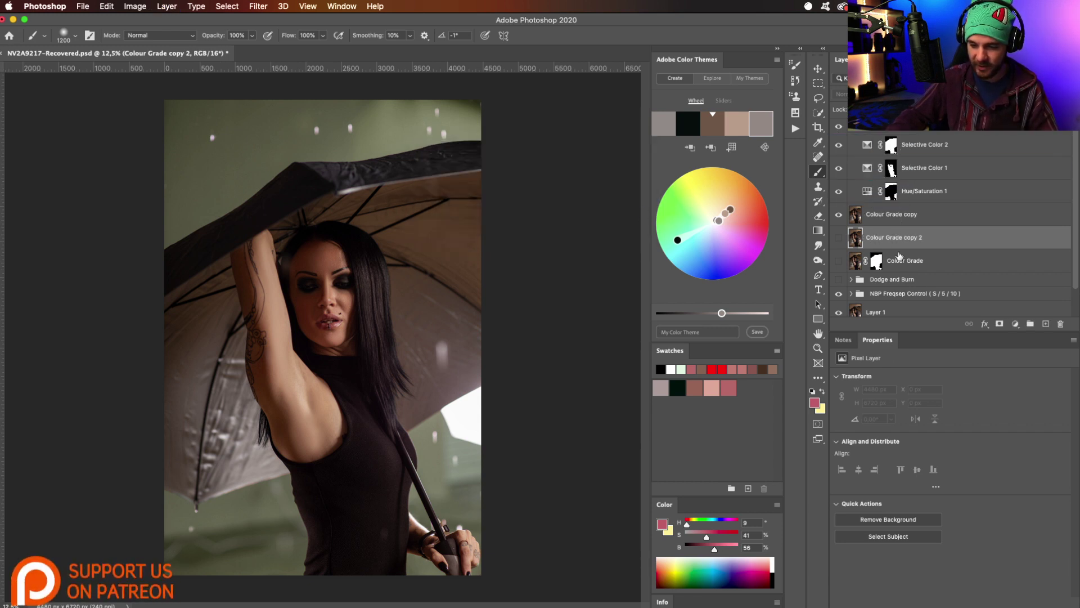
pyautogui.press('Delete')
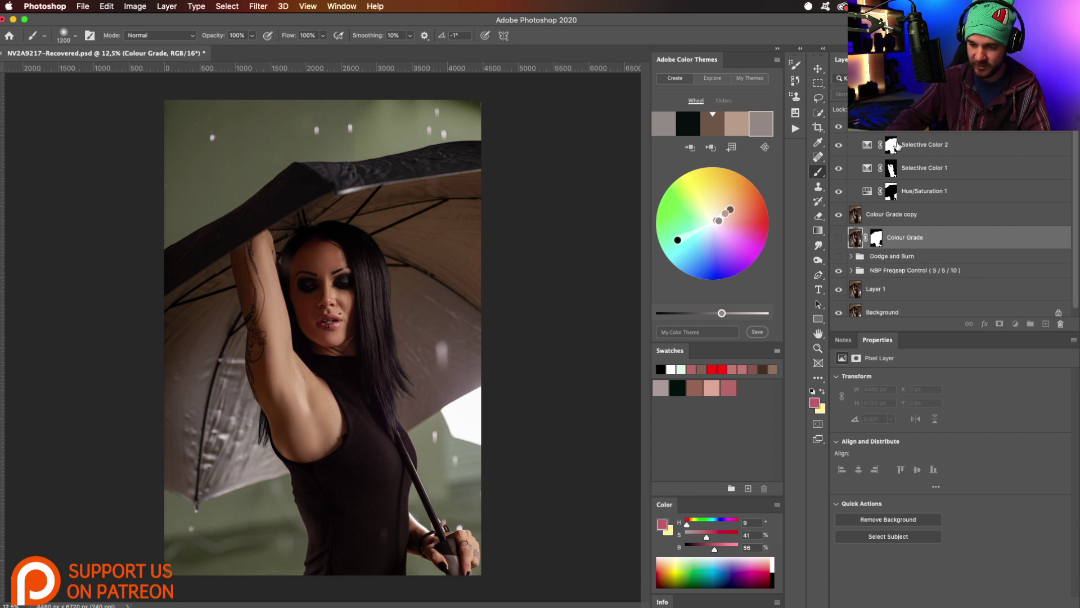
pyautogui.click(894, 146)
pyautogui.press('super+i')
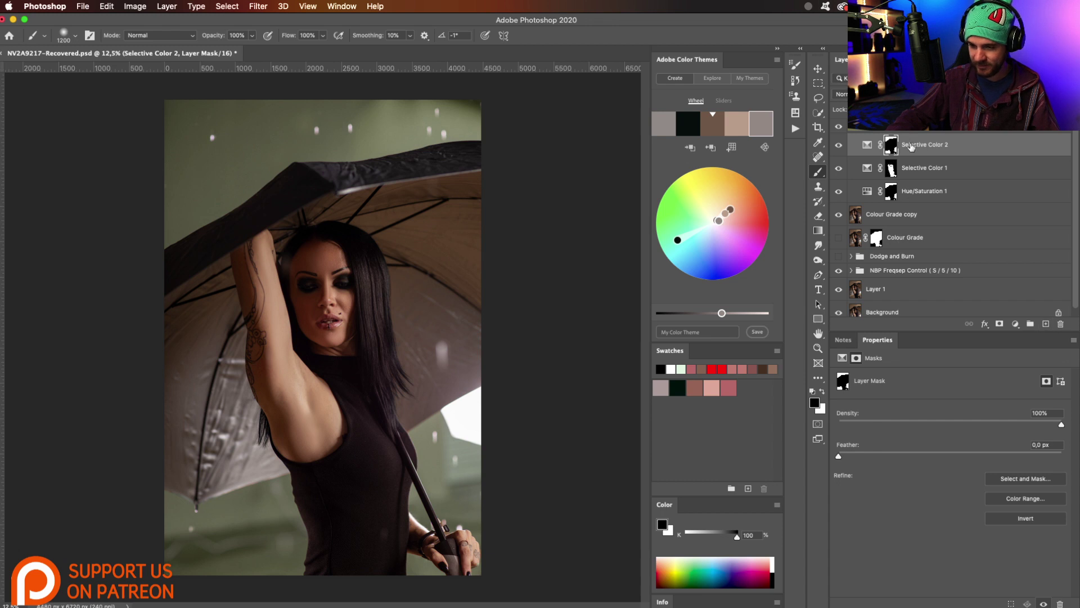
# Set the Neutrals of Selective Color 2 to Cyan +7%, Magenta 0%, Yellow +7% and Black +33%
pyautogui.click(870, 147)
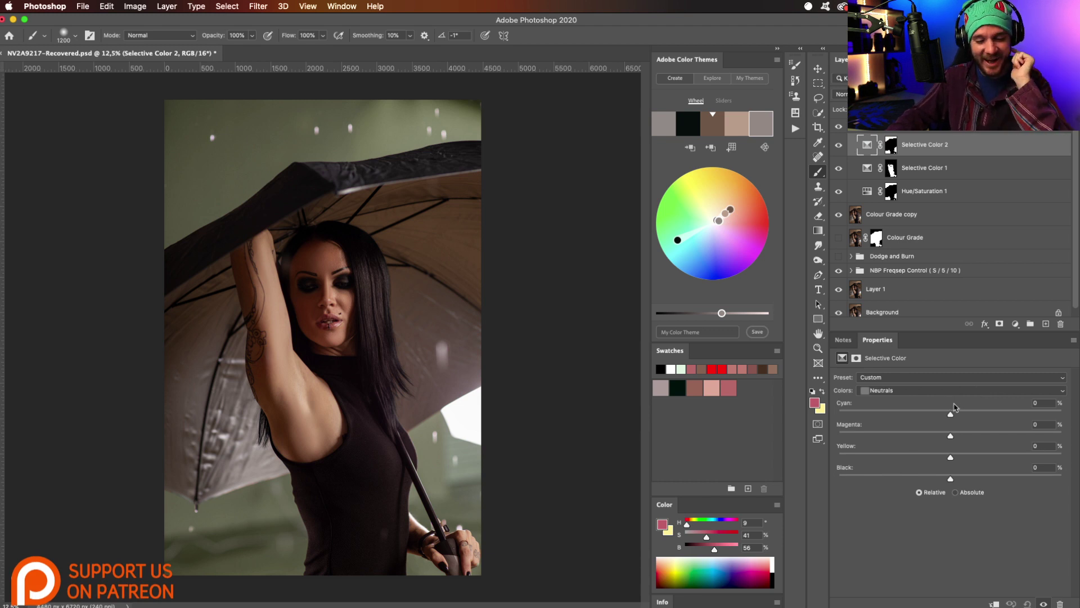
pyautogui.moveTo(951, 414); pyautogui.dragTo(962, 417)
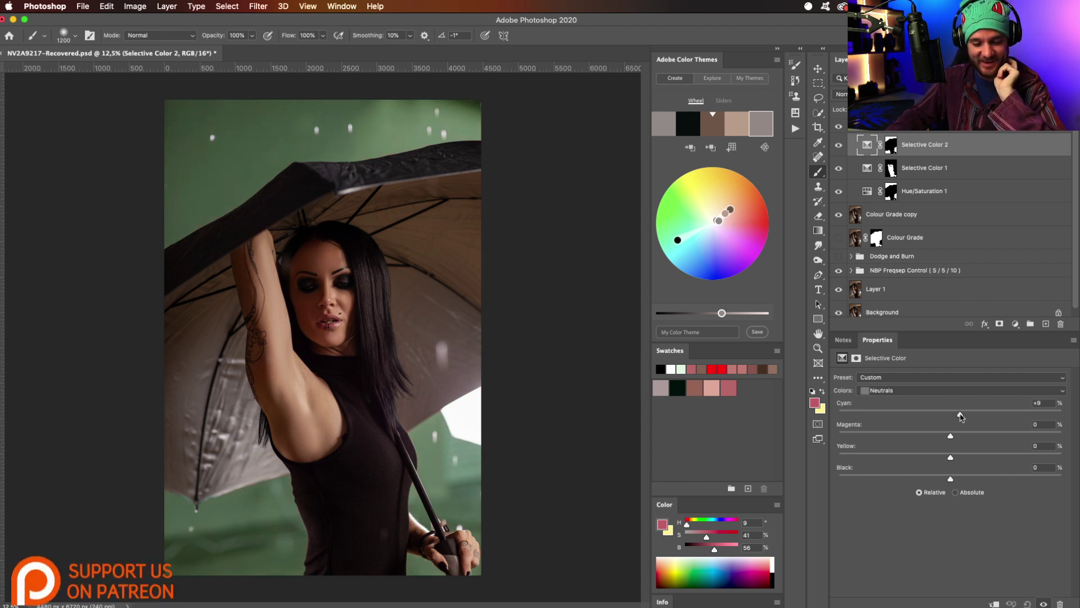
pyautogui.moveTo(960, 415); pyautogui.dragTo(959, 416)
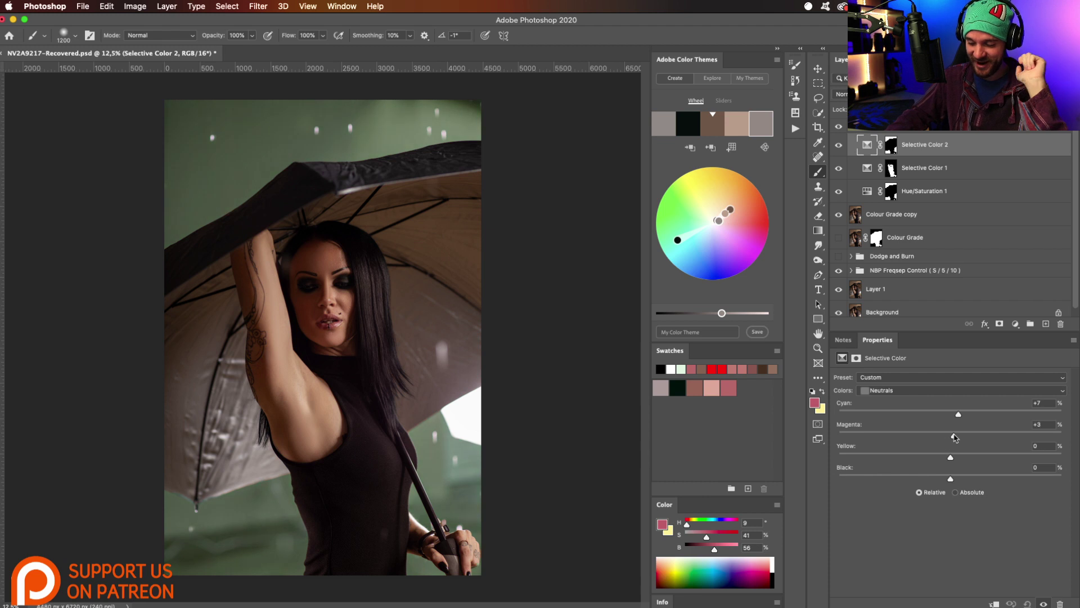
pyautogui.moveTo(951, 435); pyautogui.dragTo(954, 437)
pyautogui.doubleClick(1039, 424)
pyautogui.write('0')
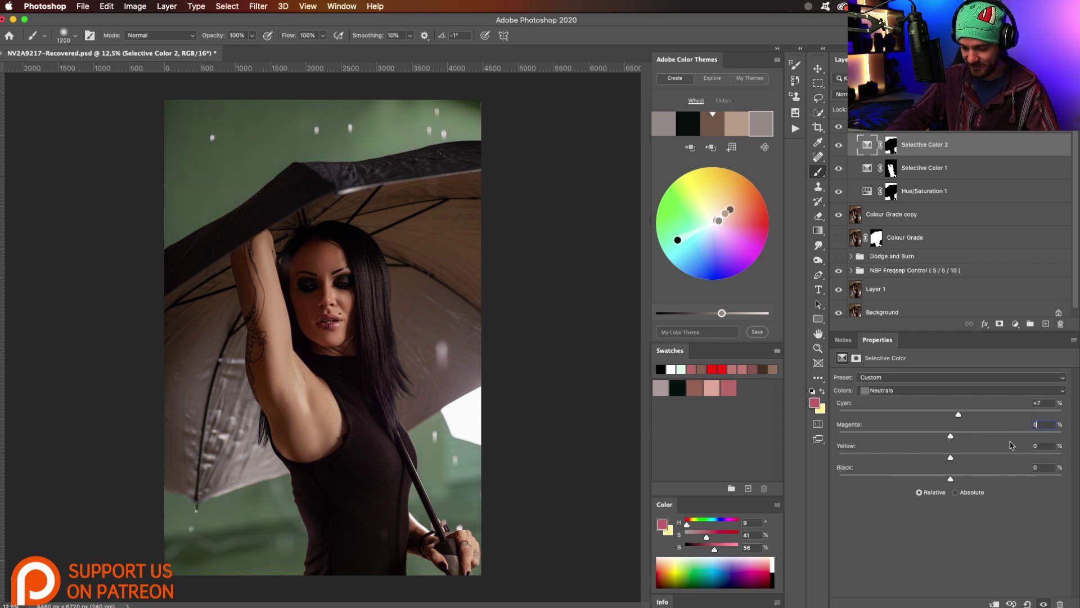
pyautogui.moveTo(951, 457); pyautogui.dragTo(988, 480)
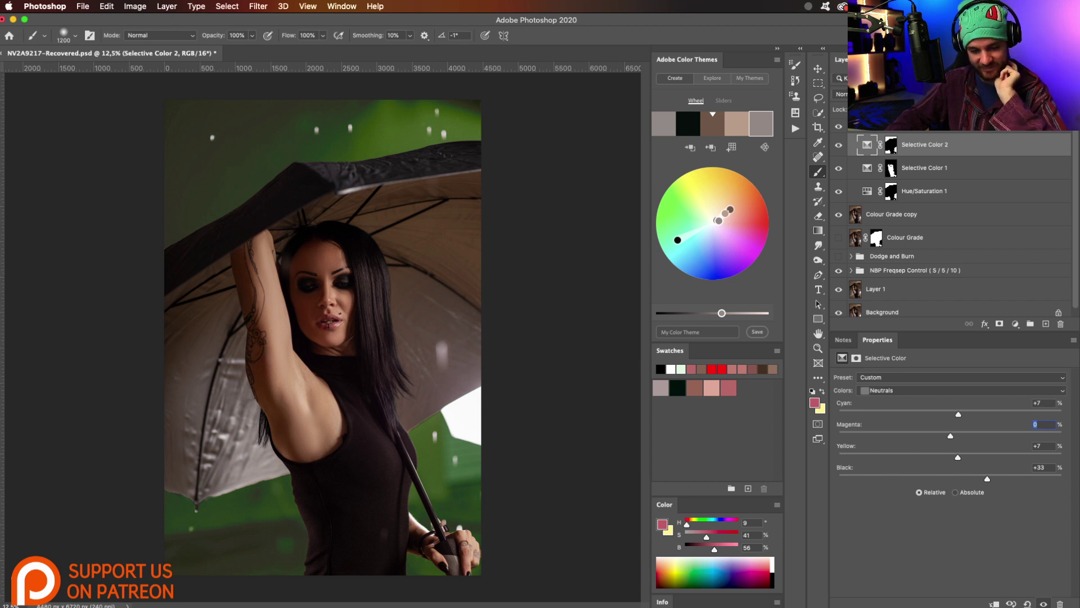
# Change the blend mode of the Selective Color 2 layer to Soft Light
pyautogui.click(841, 94)
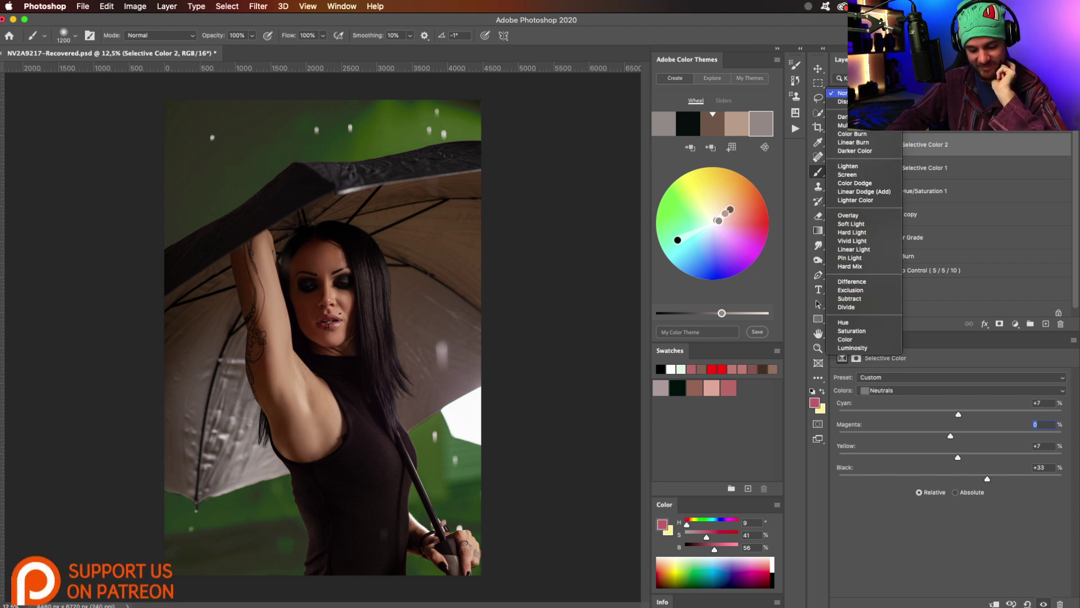
pyautogui.press('Escape')
pyautogui.click(841, 94)
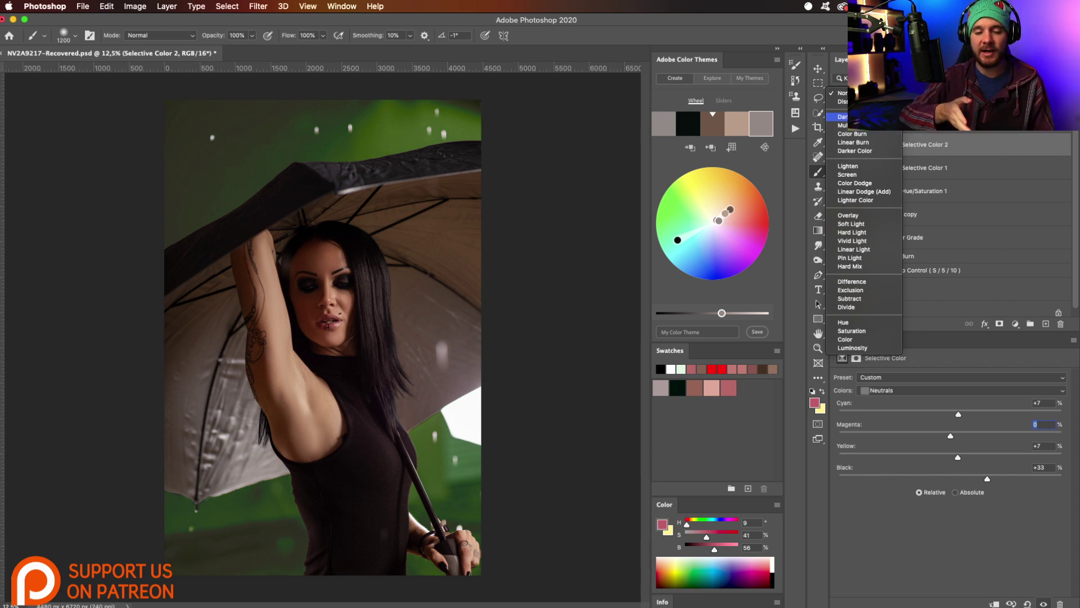
pyautogui.click(865, 224)
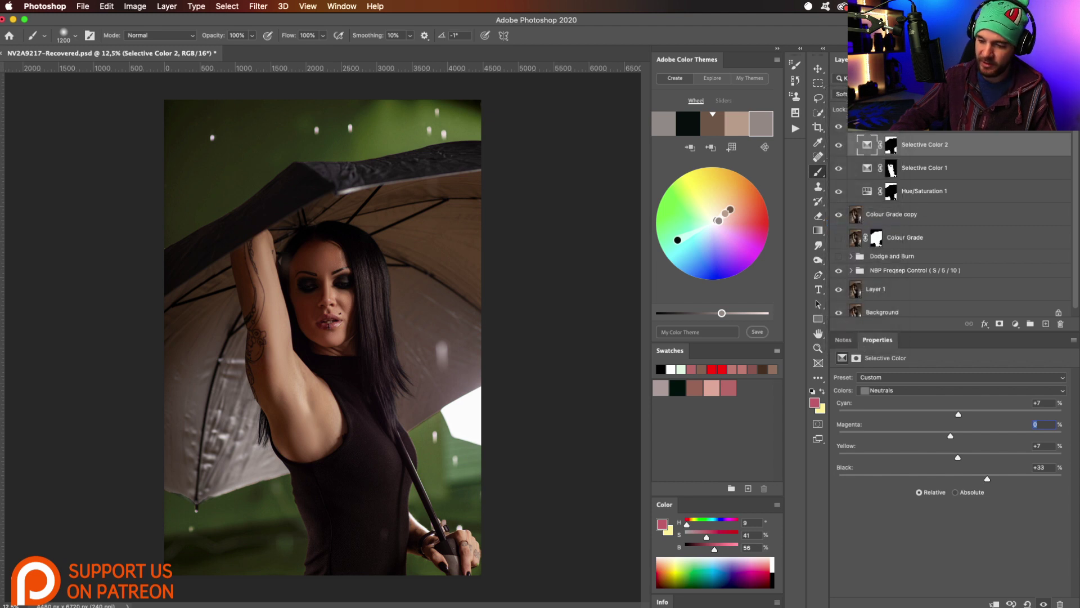
pyautogui.press('Return')
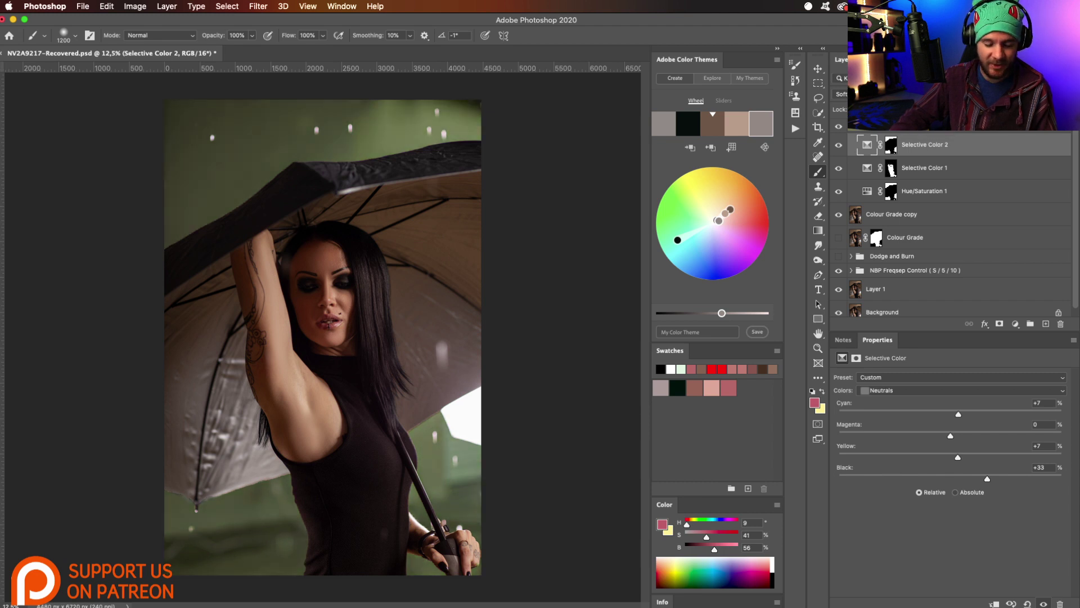
# Limit Selective Color 2 with Blend If on Gray, splitting the Underlying Layer white point to 59 / 128
pyautogui.doubleClick(1039, 148)
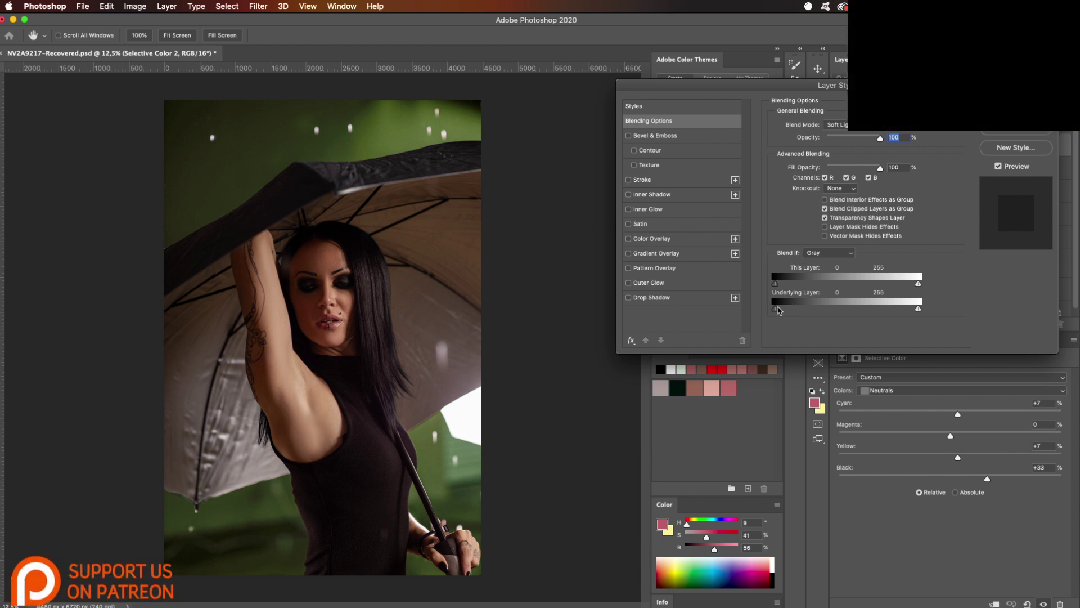
pyautogui.moveTo(919, 309); pyautogui.dragTo(865, 311)
pyautogui.moveTo(865, 310); pyautogui.dragTo(787, 311)
pyautogui.moveTo(857, 311)
pyautogui.mouseDown()
pyautogui.moveTo(799, 312)
pyautogui.moveTo(848, 311)
pyautogui.mouseUp()
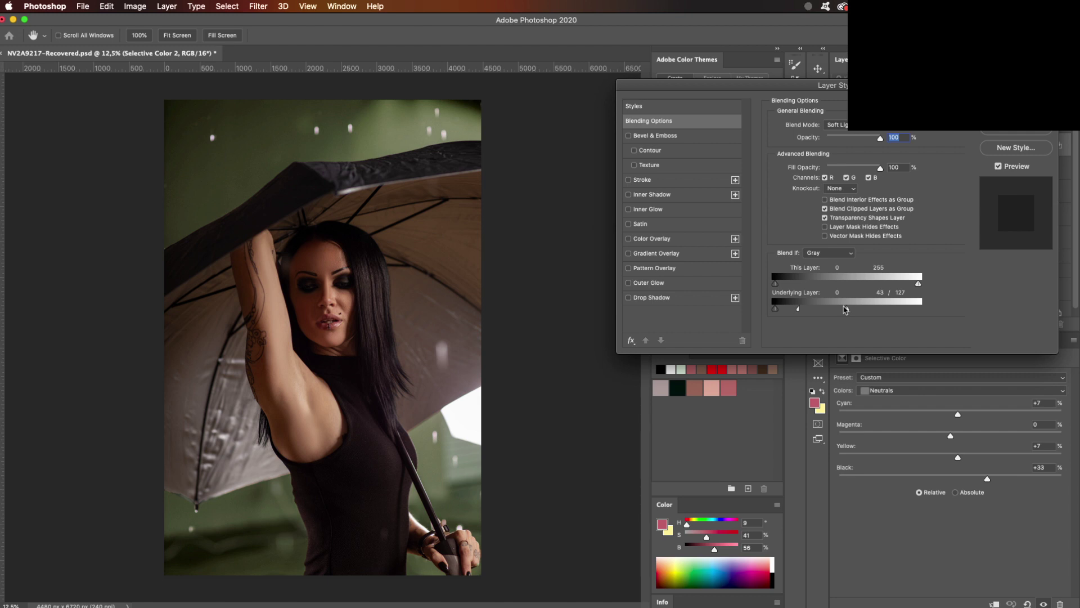
pyautogui.moveTo(847, 309); pyautogui.dragTo(810, 311)
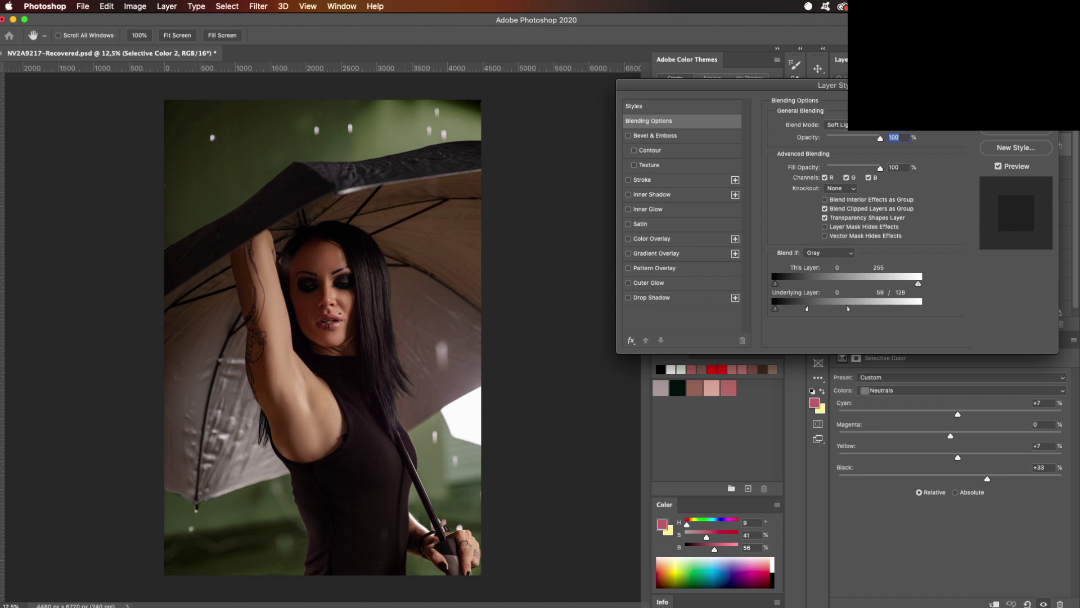
pyautogui.press('Return')
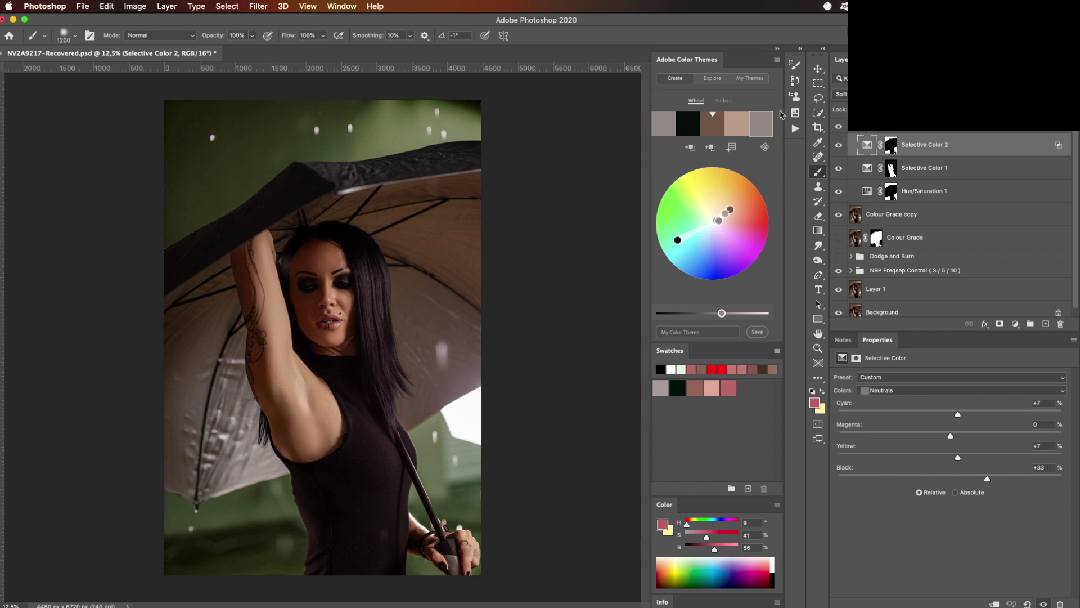
pyautogui.click(345, 6)
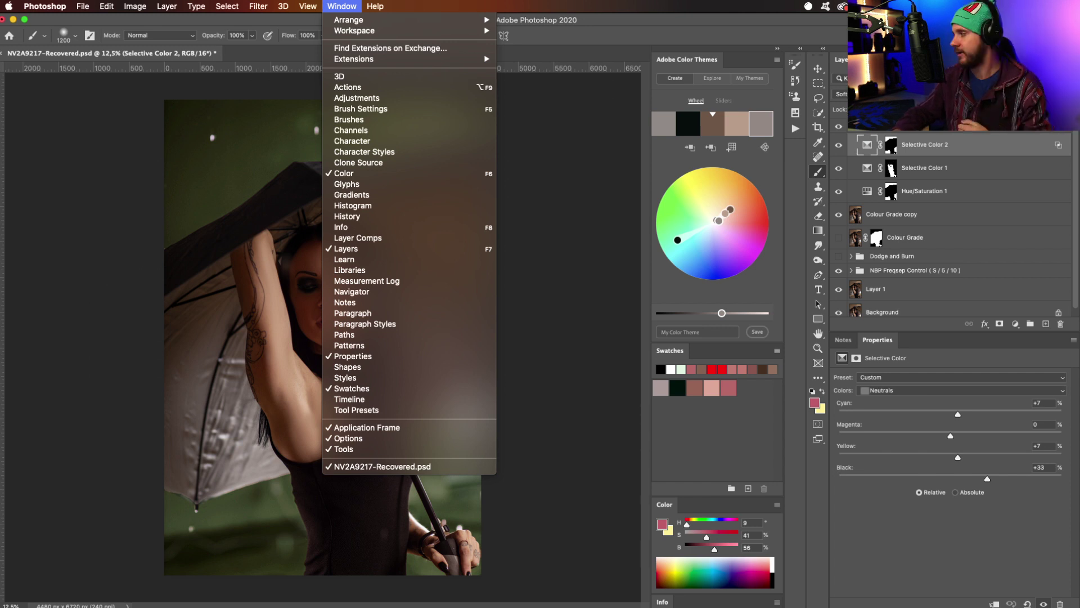
pyautogui.press('Escape')
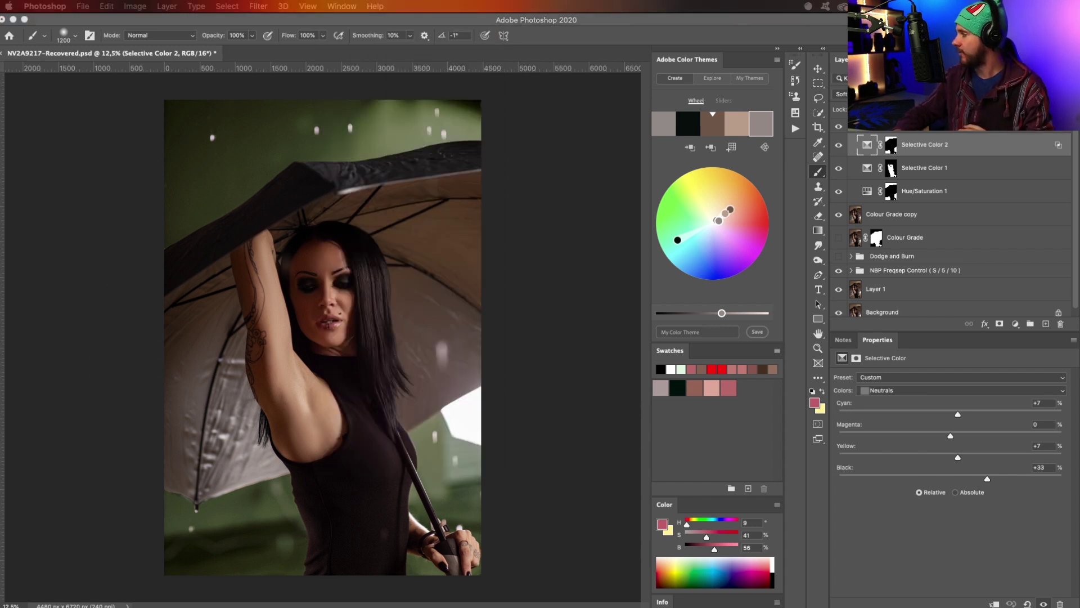
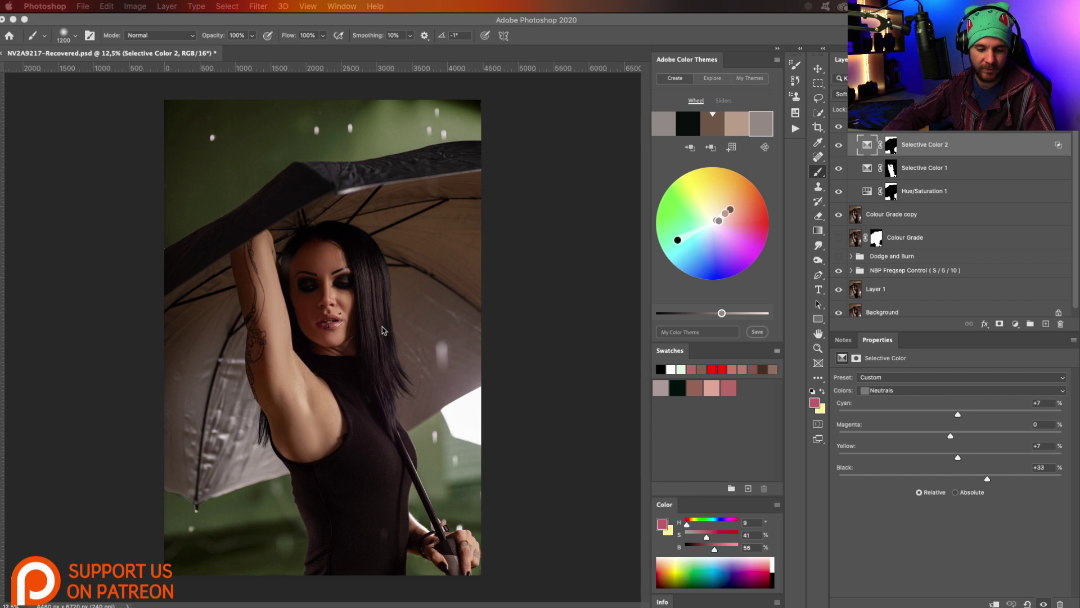
pyautogui.click(818, 348)
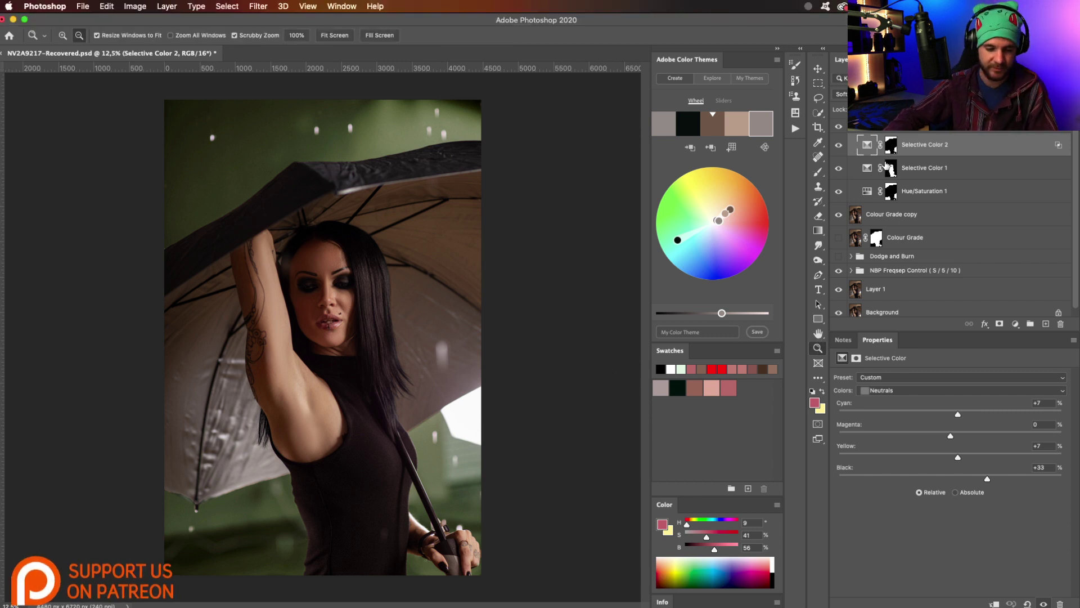
pyautogui.click(367, 277)
pyautogui.moveTo(368, 278)
pyautogui.mouseDown()
pyautogui.moveTo(386, 278)
pyautogui.moveTo(351, 279)
pyautogui.mouseUp()
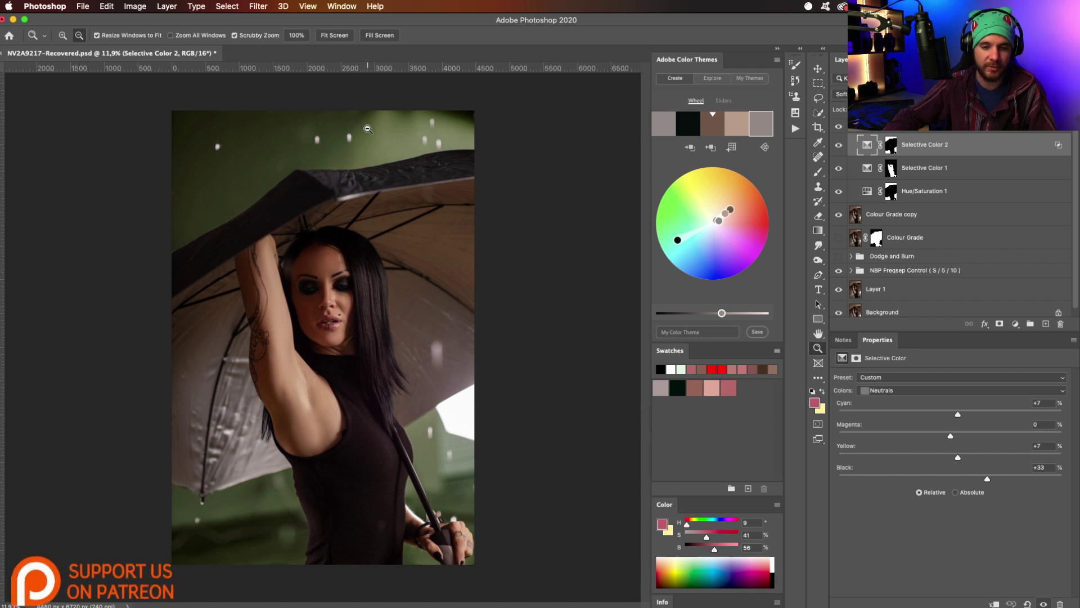
pyautogui.moveTo(350, 267); pyautogui.dragTo(359, 266)
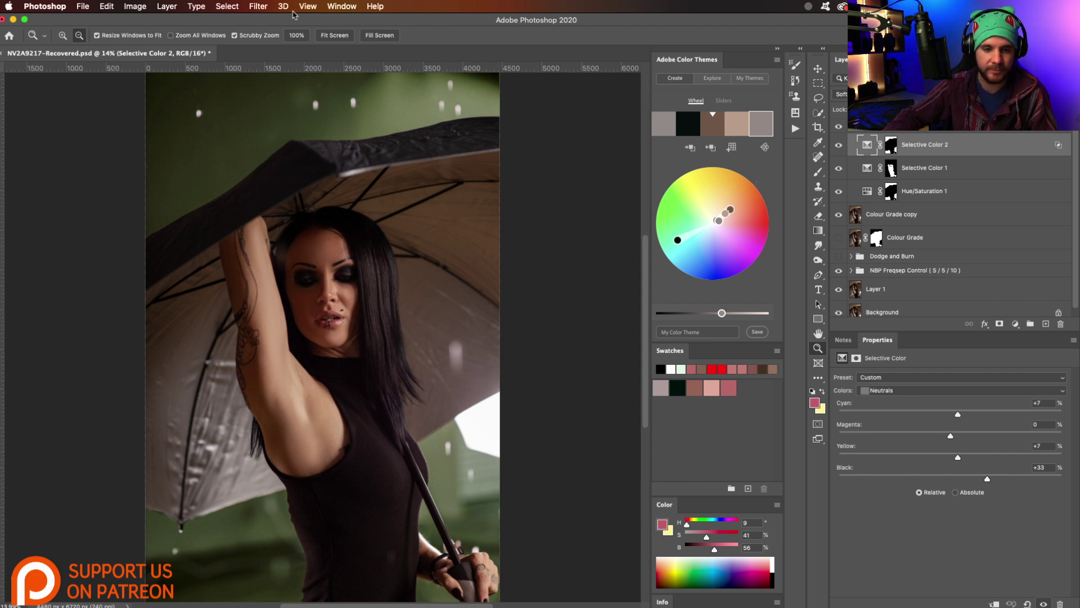
# Switch the workspace to Retouching
pyautogui.click(271, 8)
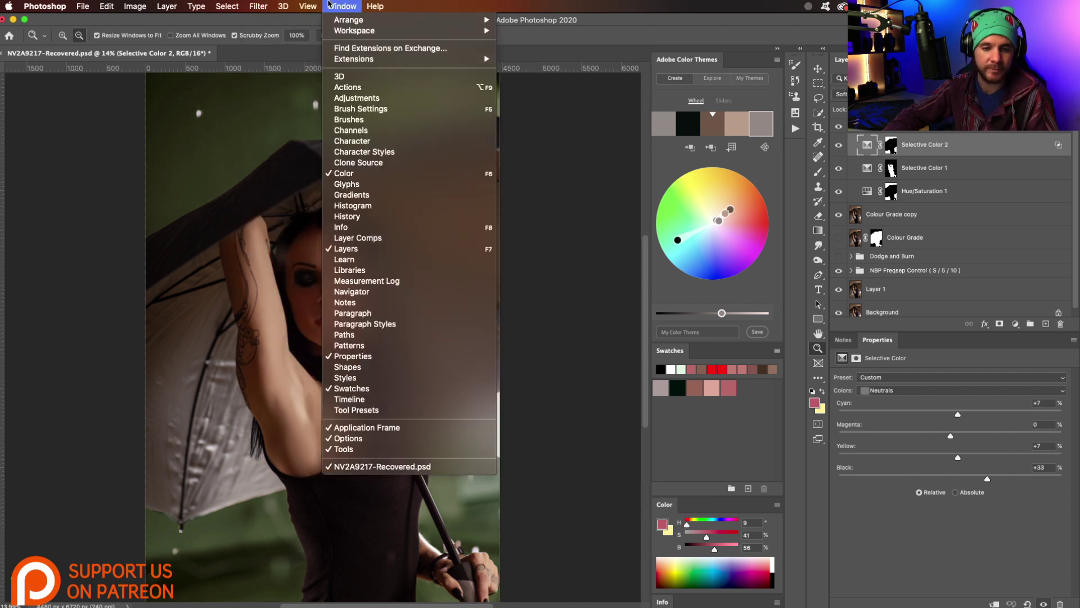
pyautogui.click(375, 6)
pyautogui.click(342, 6)
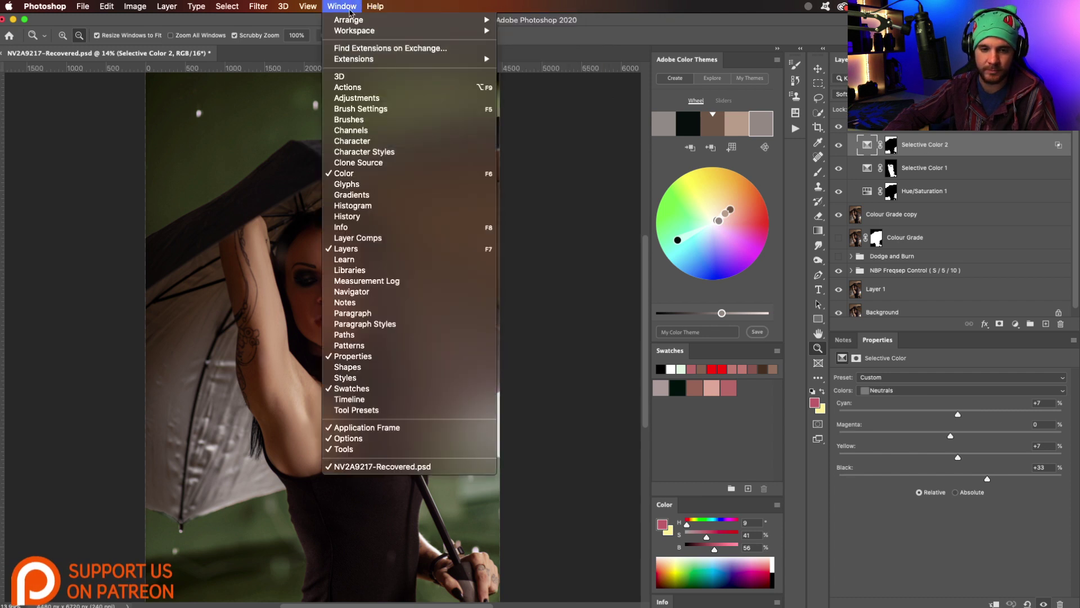
pyautogui.moveTo(355, 31)
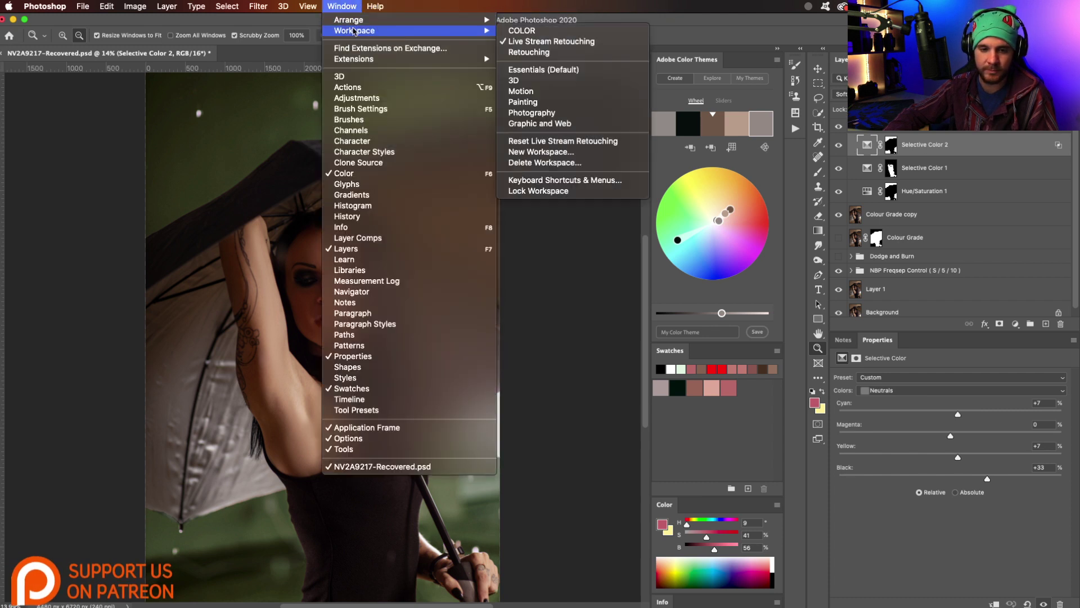
pyautogui.click(536, 52)
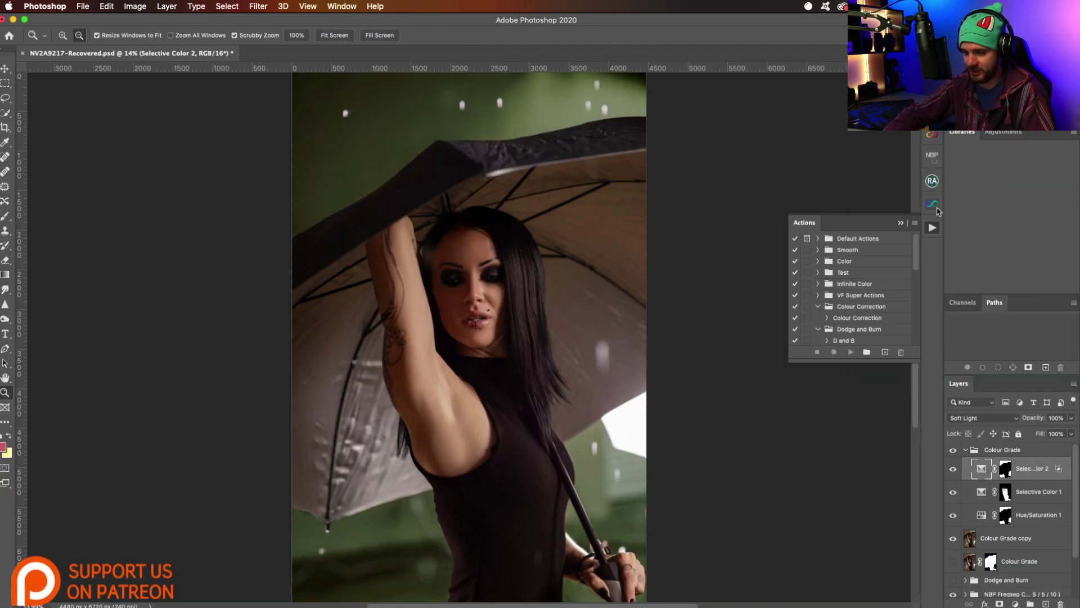
# Open the AI Visualizer extension and expand its asset list
pyautogui.click(933, 180)
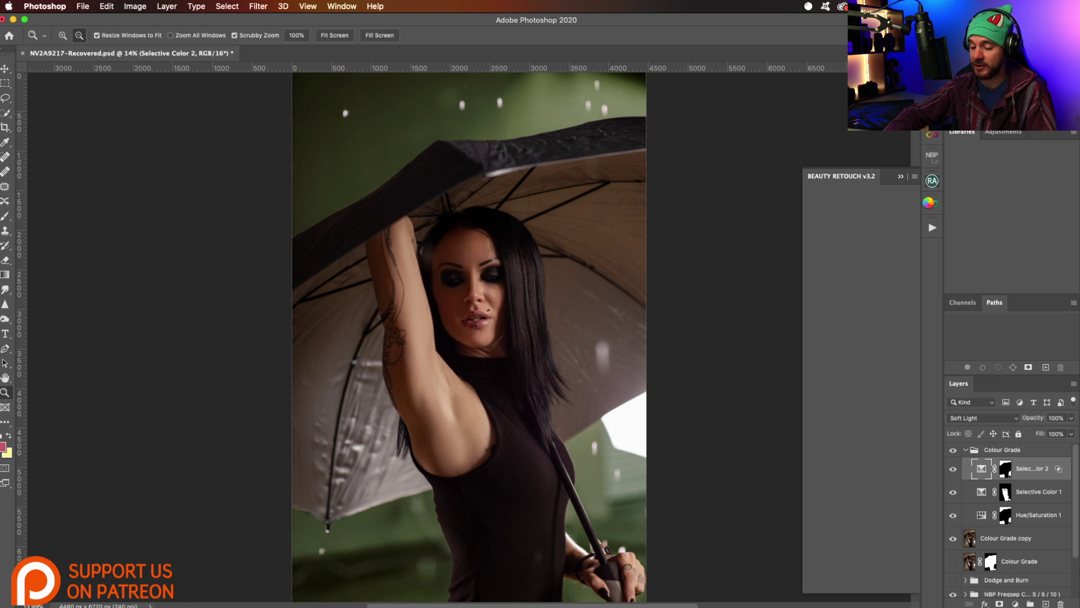
pyautogui.click(929, 204)
pyautogui.click(932, 206)
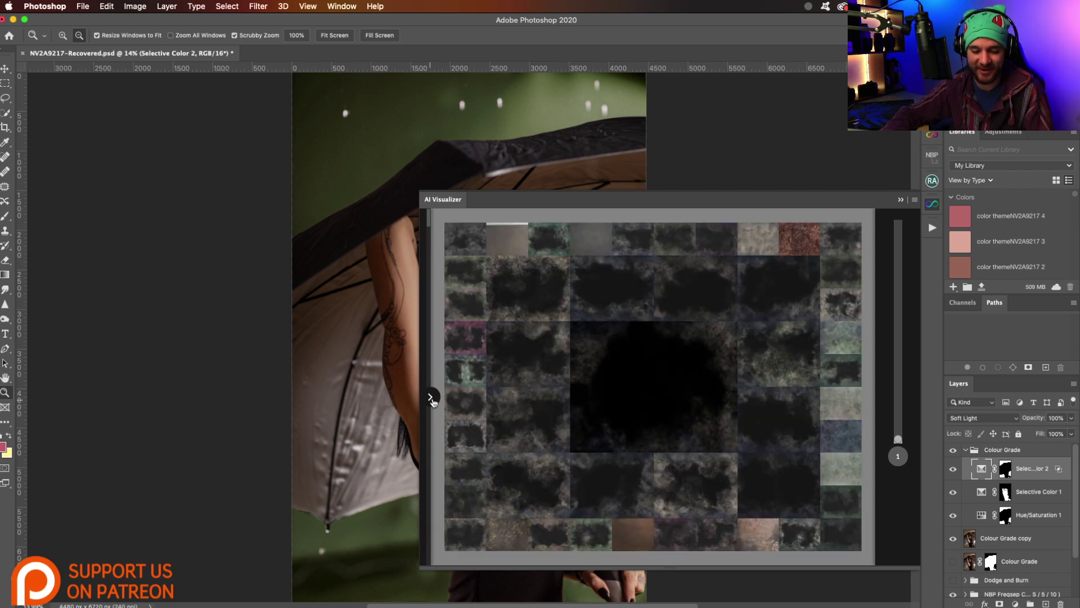
pyautogui.click(431, 399)
# Browse the AI Visualizer asset list through the Backdrops and the object assets, from Computerized Earth to Yellow Flower
pyautogui.scroll(-5, 473, 509)
pyautogui.scroll(-7, 473, 510)
pyautogui.scroll(-6, 472, 505)
pyautogui.scroll(-5, 472, 505)
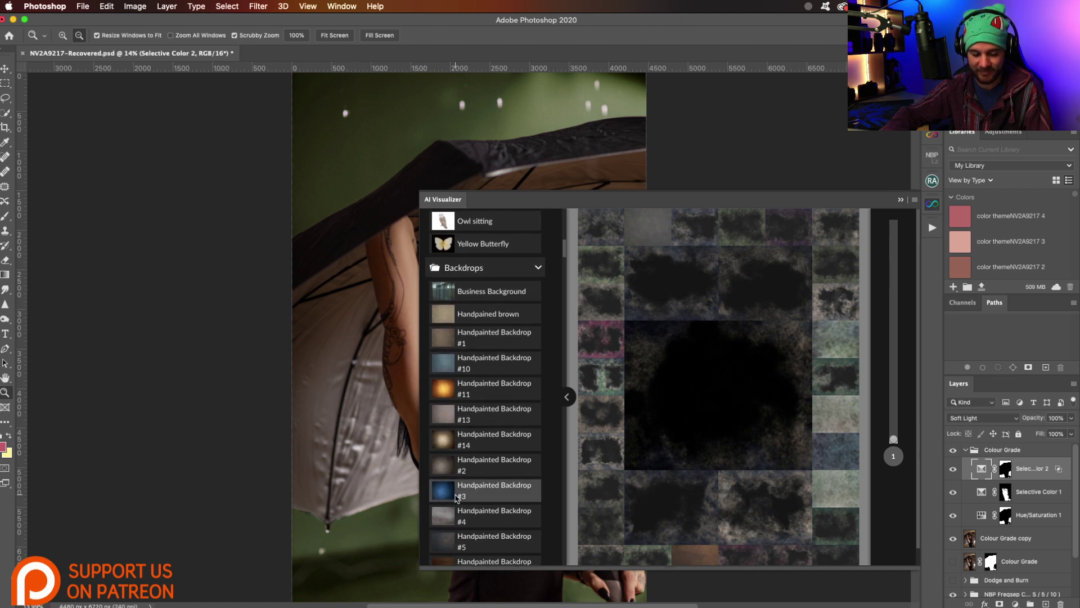
pyautogui.scroll(-6, 459, 495)
pyautogui.scroll(-4, 484, 431)
pyautogui.scroll(-12, 487, 434)
pyautogui.scroll(-8, 489, 442)
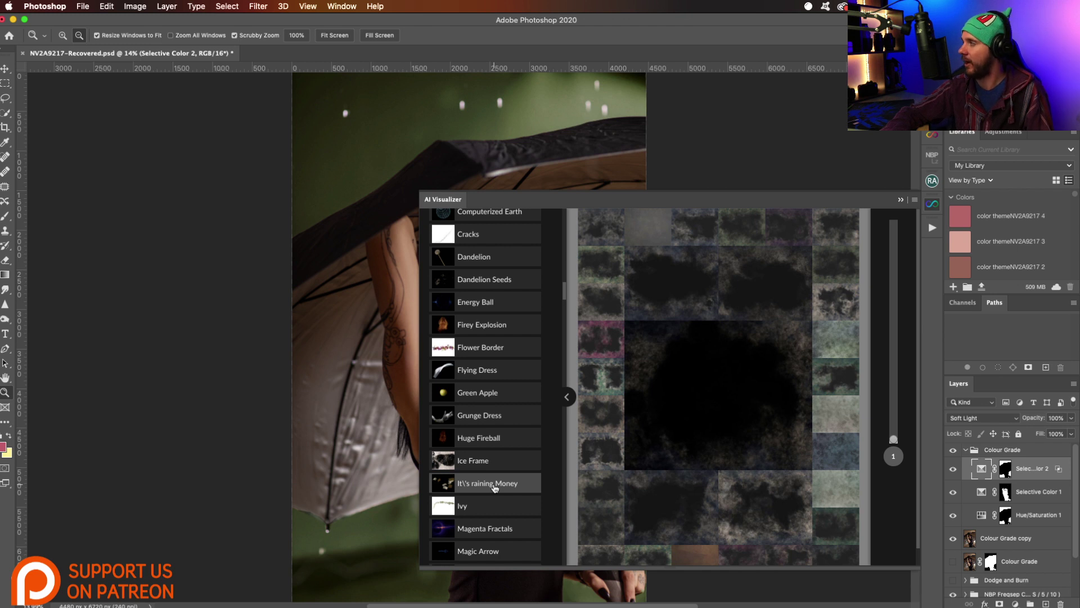
pyautogui.scroll(-5, 499, 485)
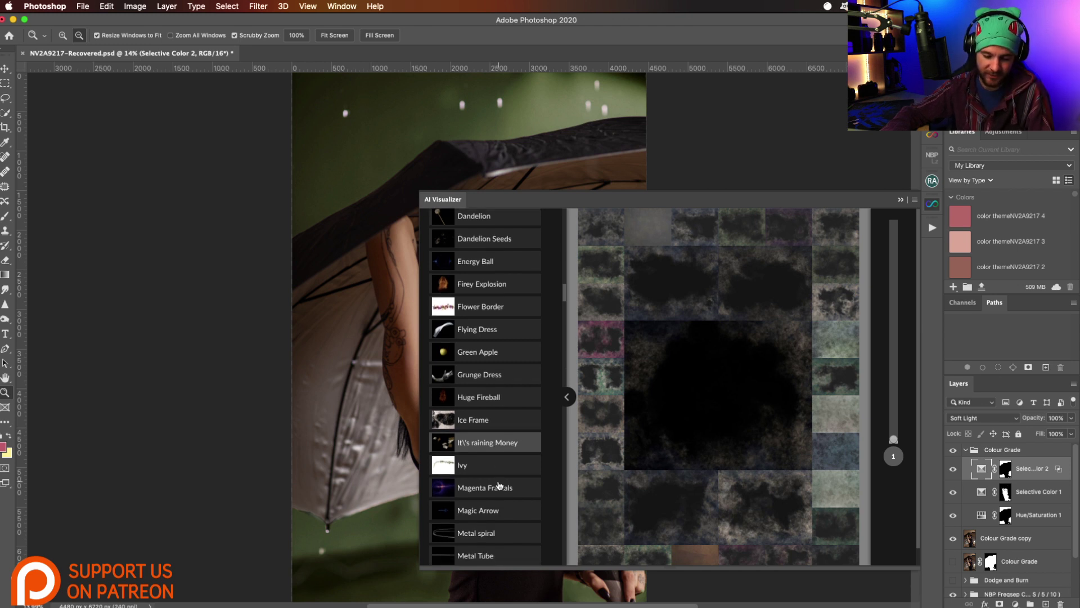
pyautogui.scroll(-5, 495, 489)
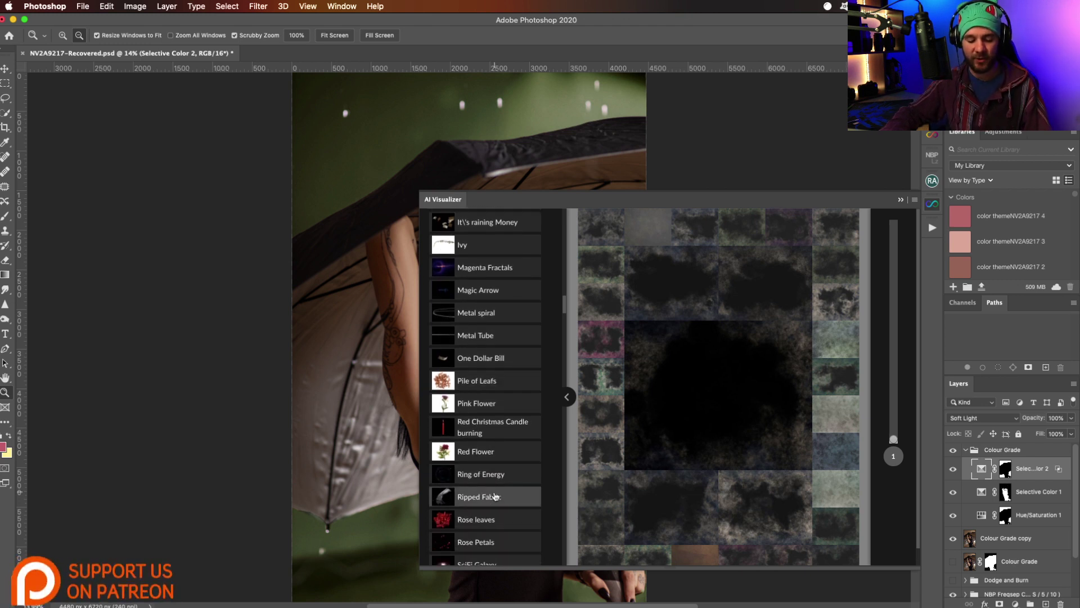
pyautogui.scroll(-3, 496, 495)
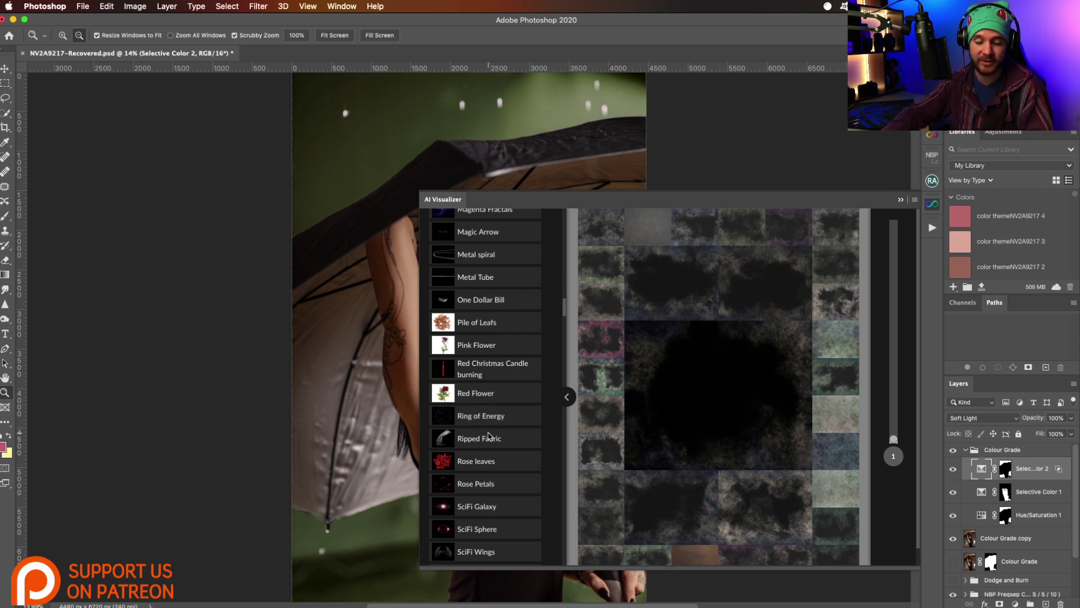
pyautogui.scroll(-3, 495, 439)
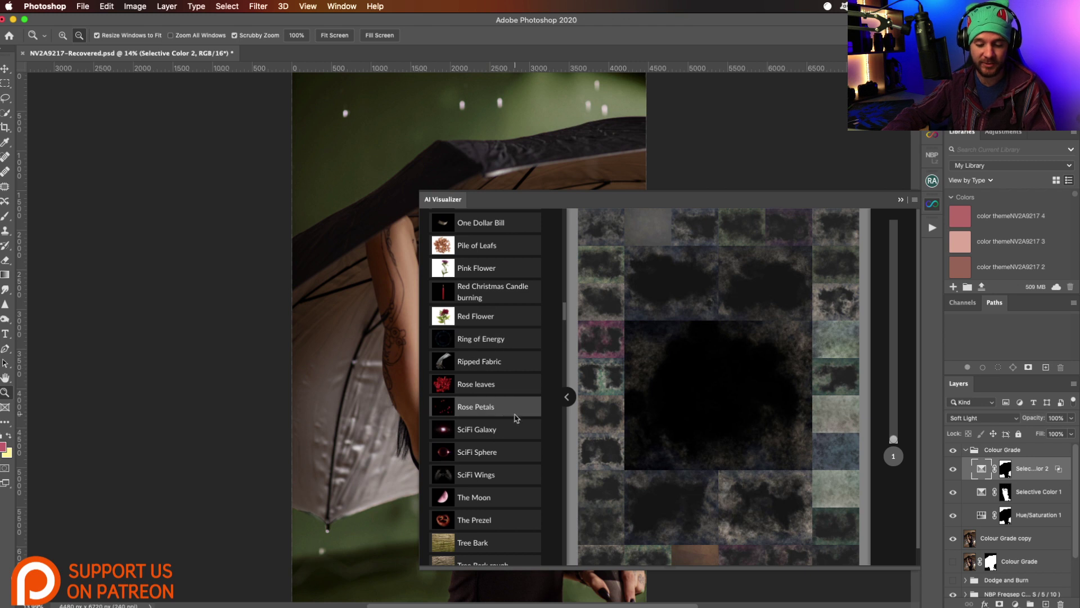
pyautogui.scroll(-5, 485, 476)
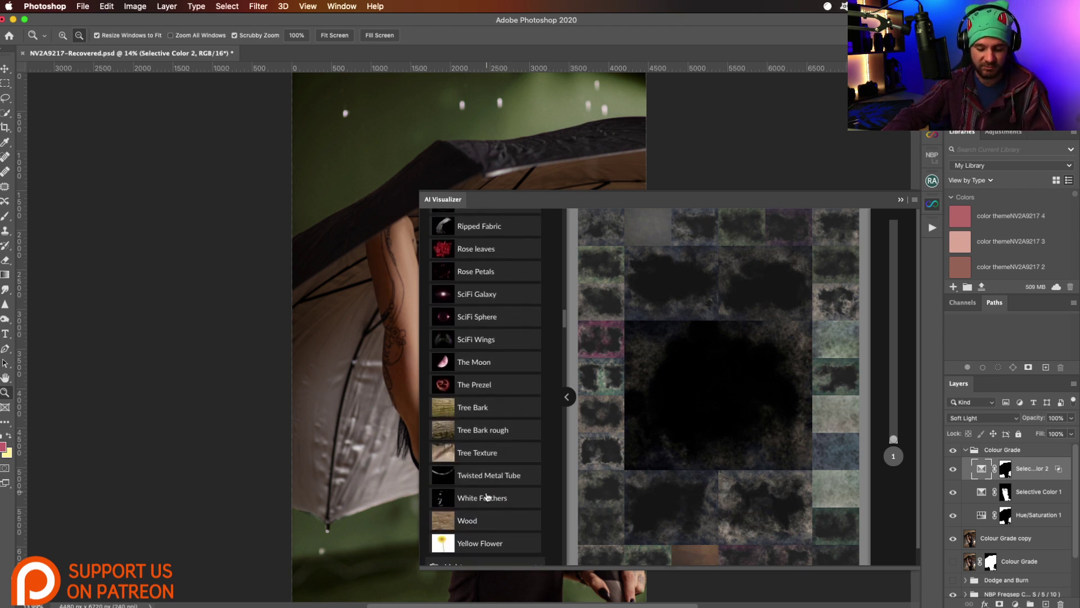
# Examine the Light assets in the AI Visualizer list, such as flares, light rays, light painting and spotlights
pyautogui.scroll(-3, 489, 495)
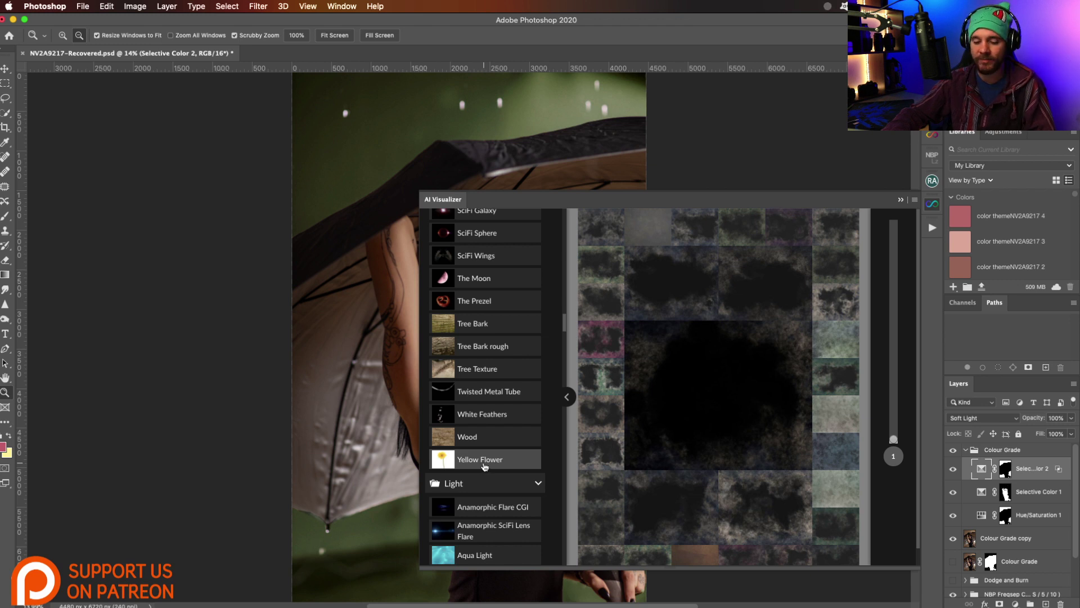
pyautogui.scroll(-3, 484, 467)
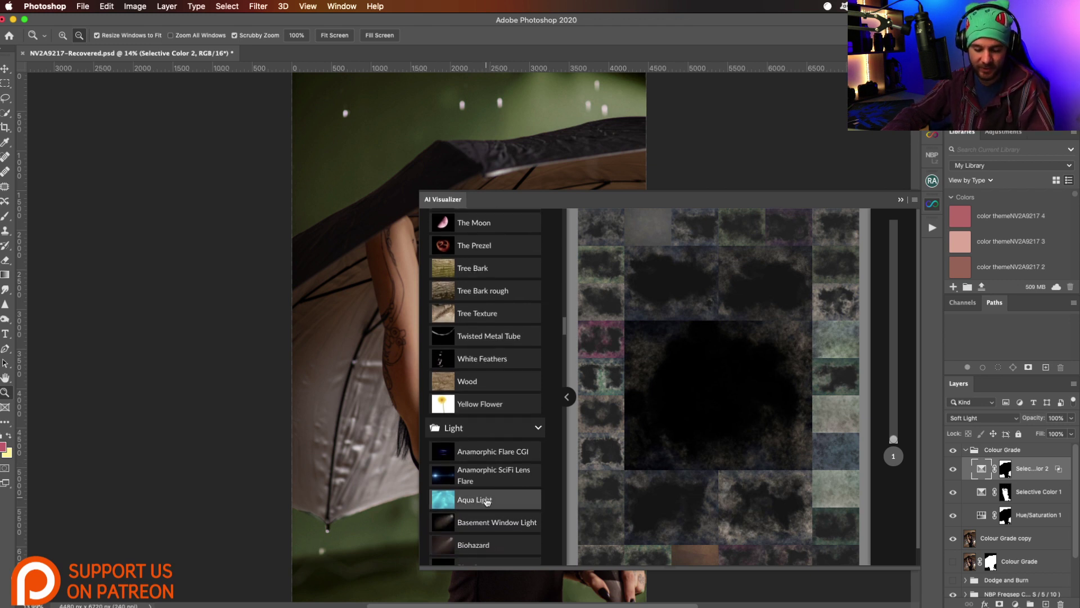
pyautogui.scroll(-10, 490, 525)
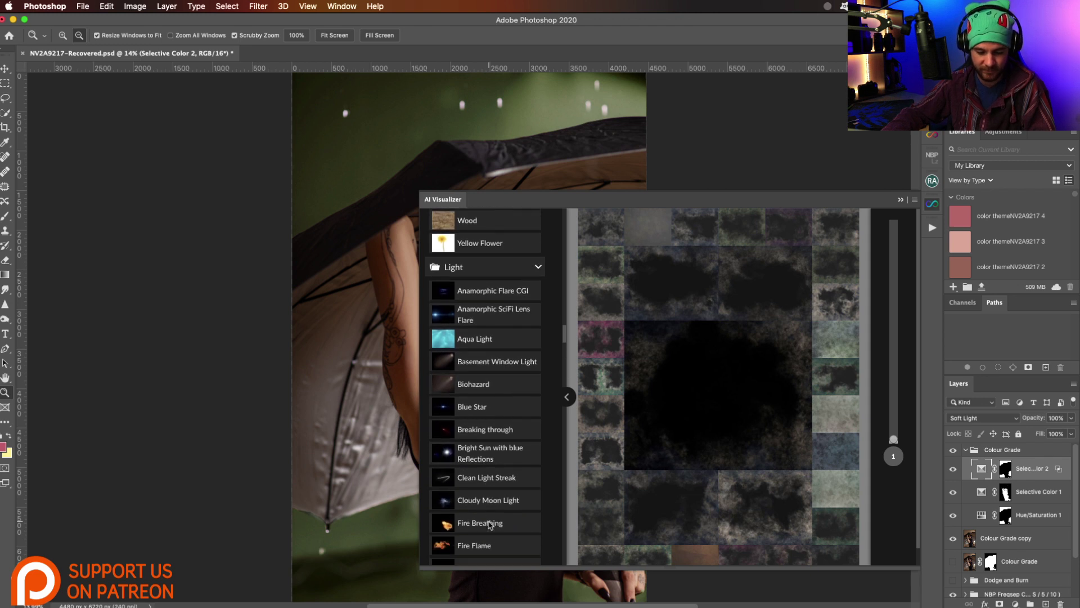
pyautogui.scroll(-4, 495, 529)
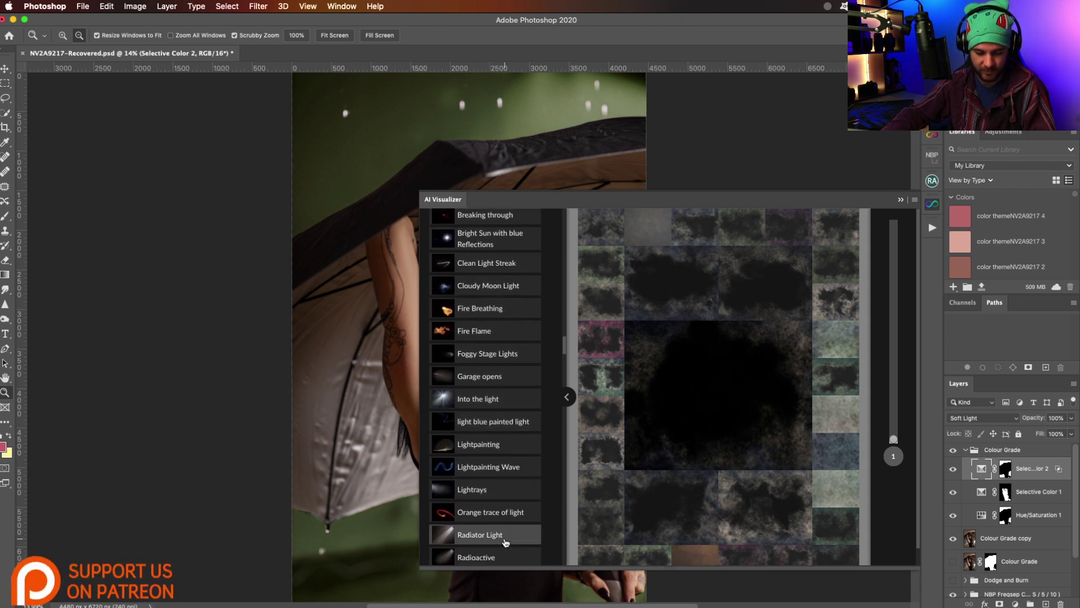
pyautogui.scroll(-8, 505, 542)
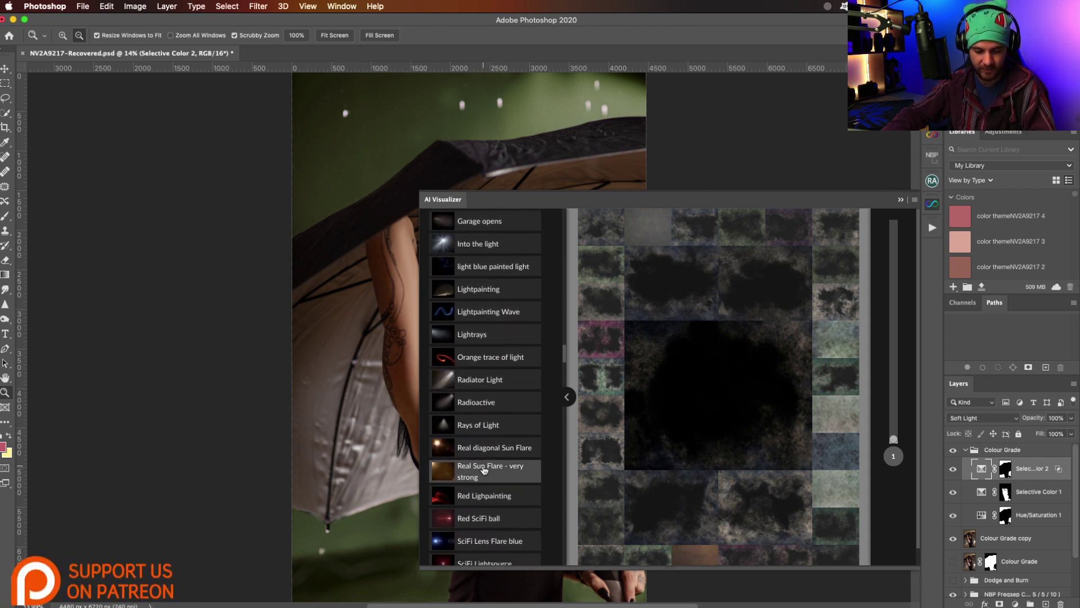
pyautogui.scroll(-1, 485, 470)
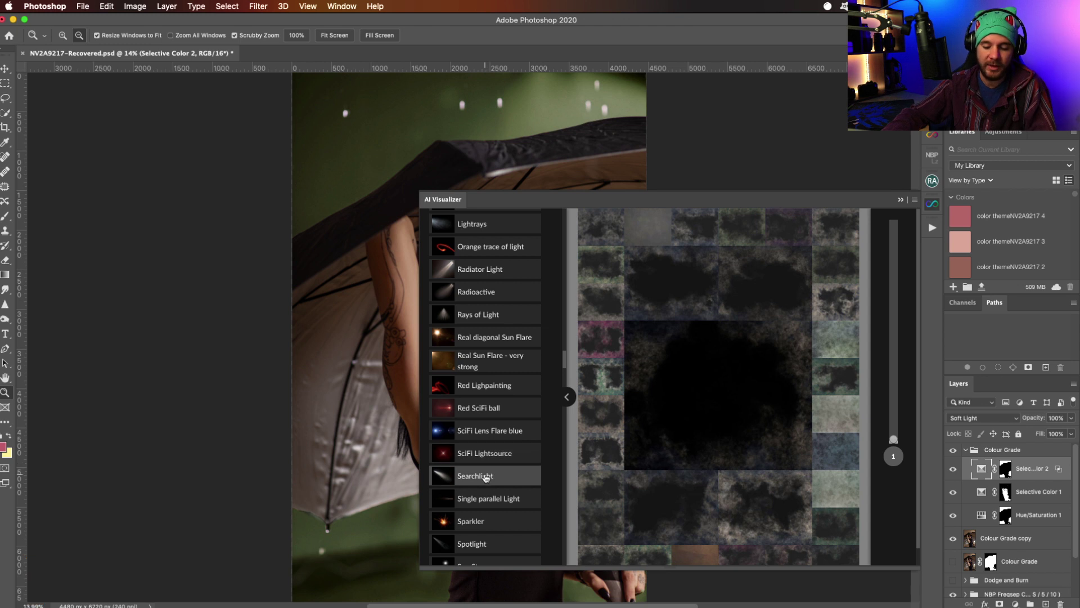
pyautogui.scroll(-2, 487, 478)
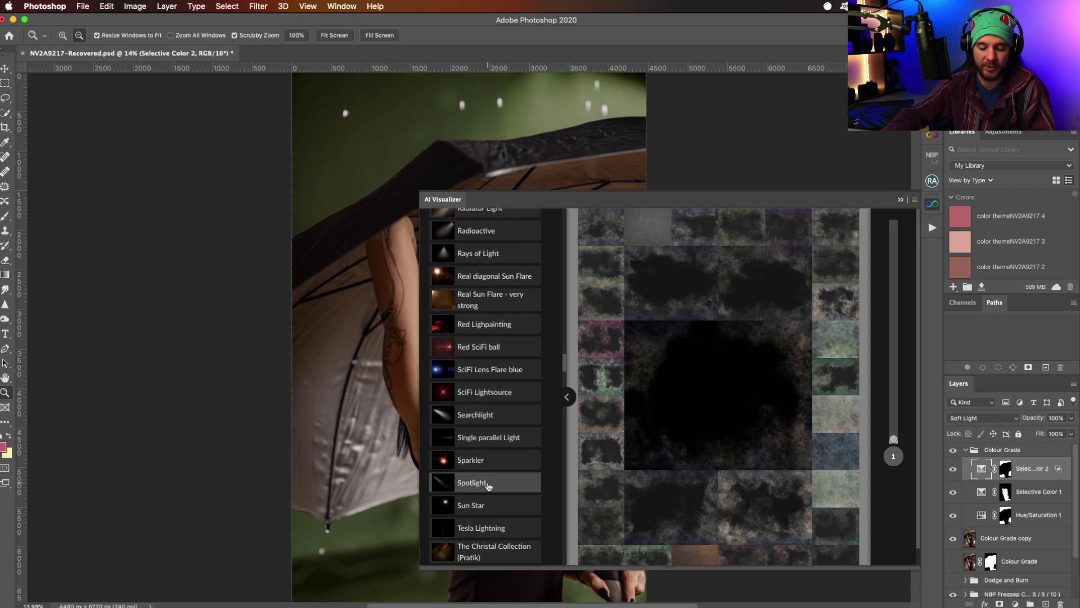
pyautogui.scroll(-5, 490, 495)
# Look through the Liquids and Overlays assets in the AI Visualizer list, including splashes, bokeh, grunge and rainbow glass effects
pyautogui.scroll(-6, 498, 535)
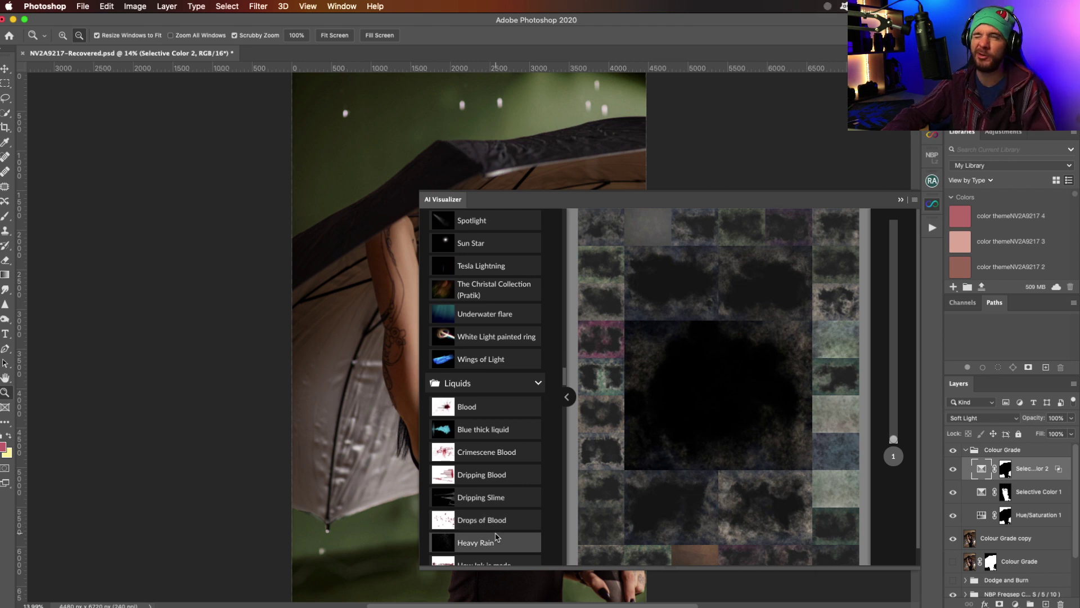
pyautogui.scroll(-5, 497, 538)
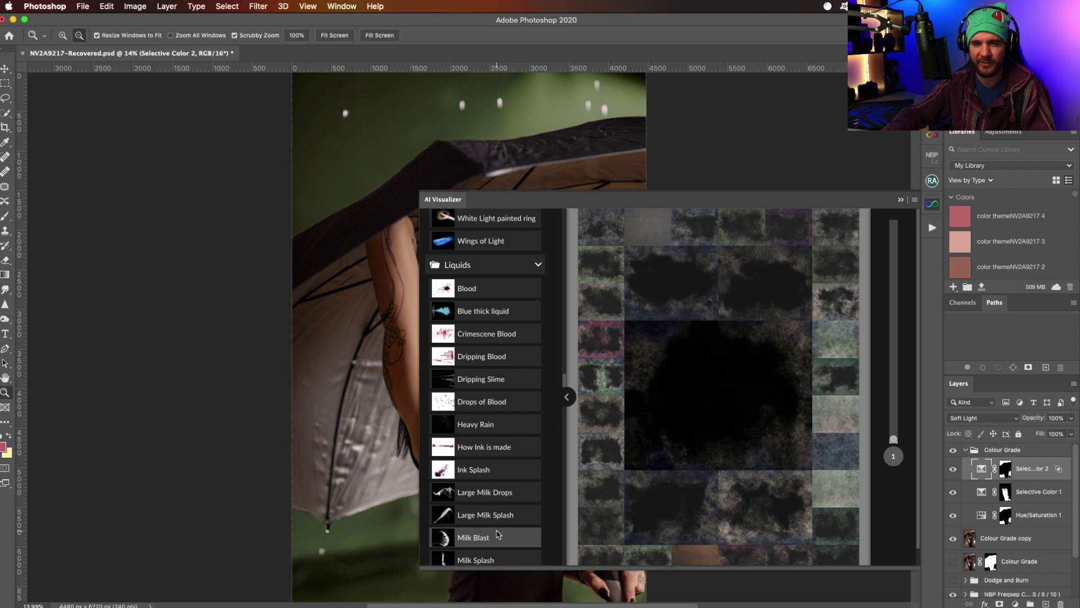
pyautogui.scroll(-5, 503, 469)
pyautogui.scroll(-2, 505, 466)
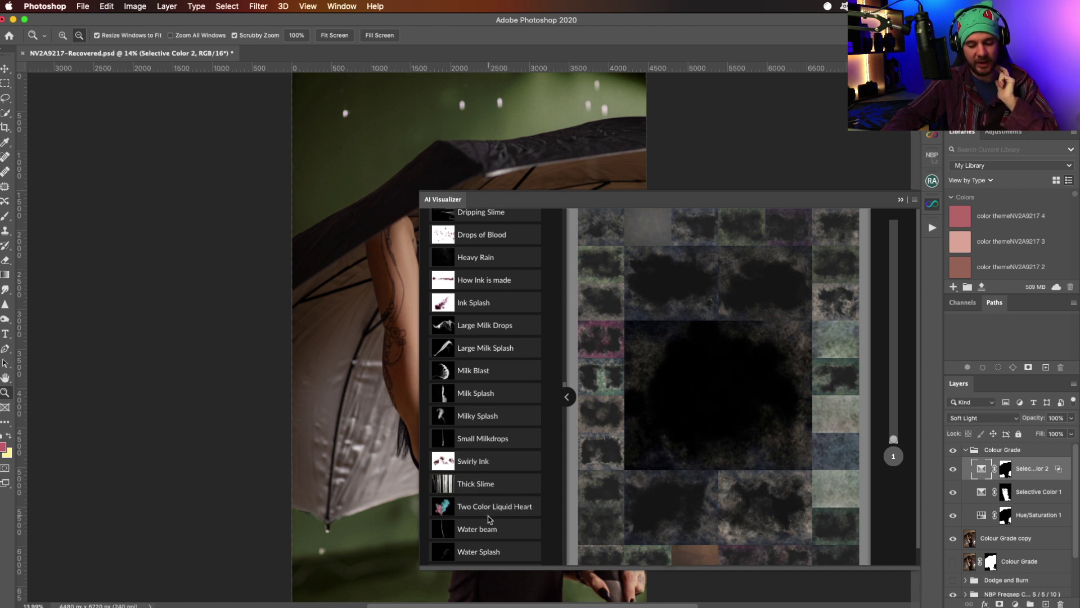
pyautogui.scroll(-2, 489, 519)
pyautogui.scroll(-4, 489, 519)
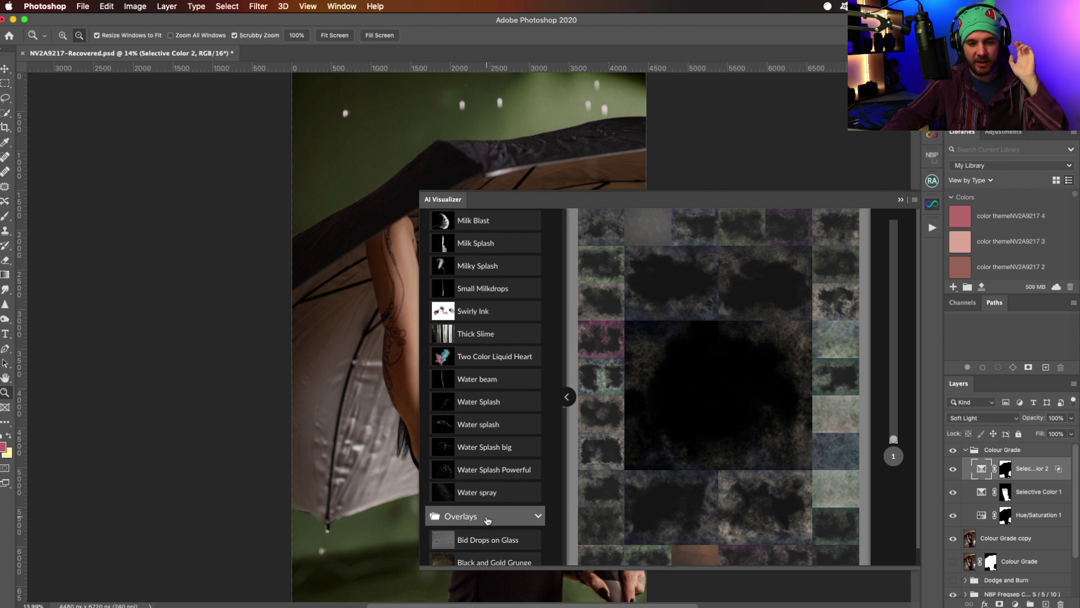
pyautogui.scroll(-5, 488, 520)
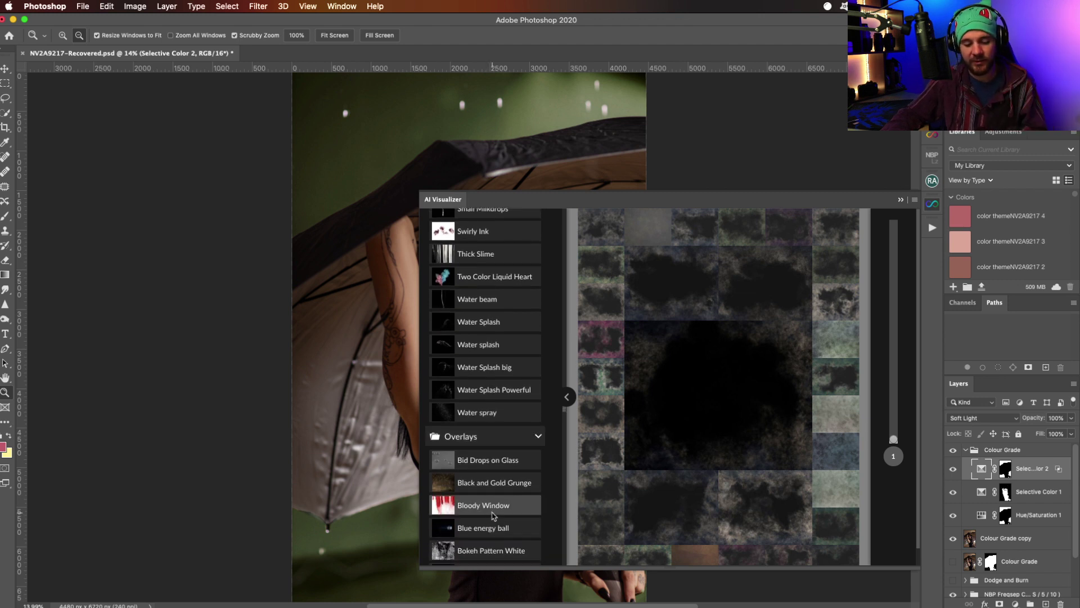
pyautogui.scroll(-3, 488, 521)
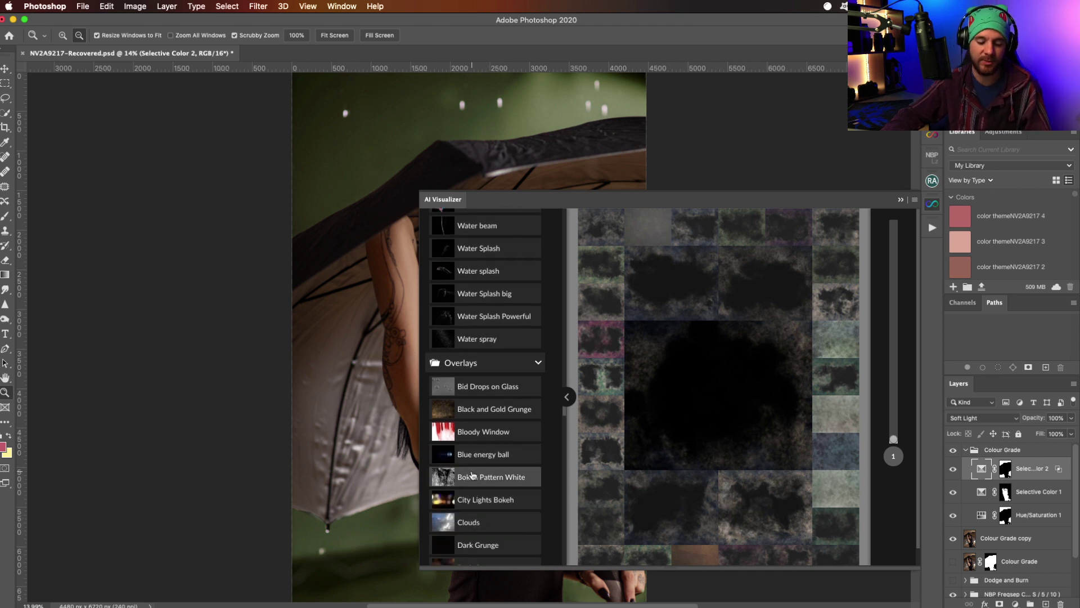
pyautogui.scroll(-2, 490, 499)
pyautogui.scroll(-1, 490, 499)
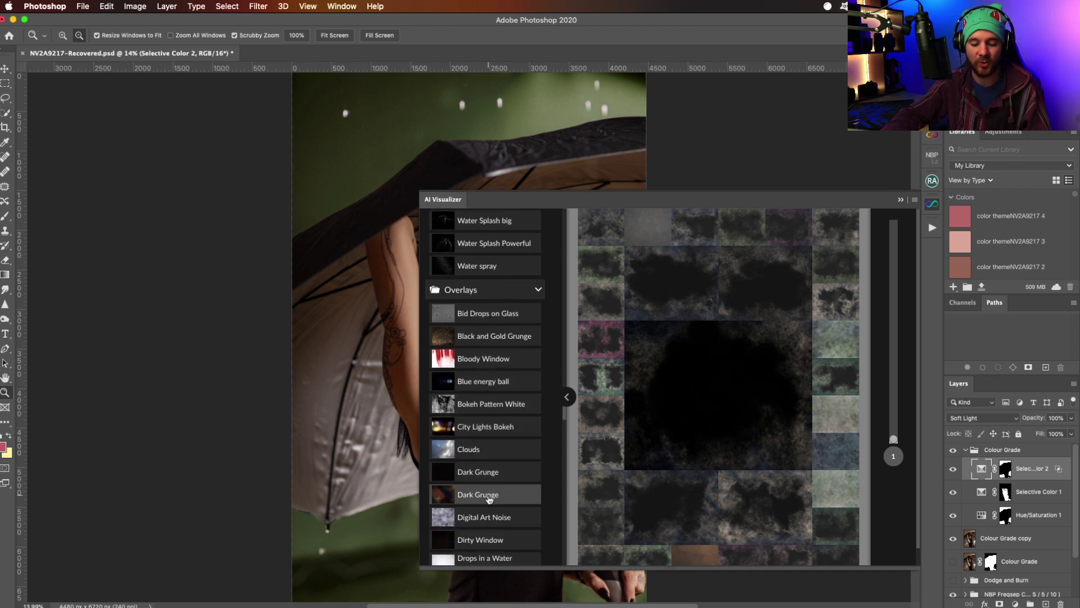
pyautogui.scroll(-4, 489, 499)
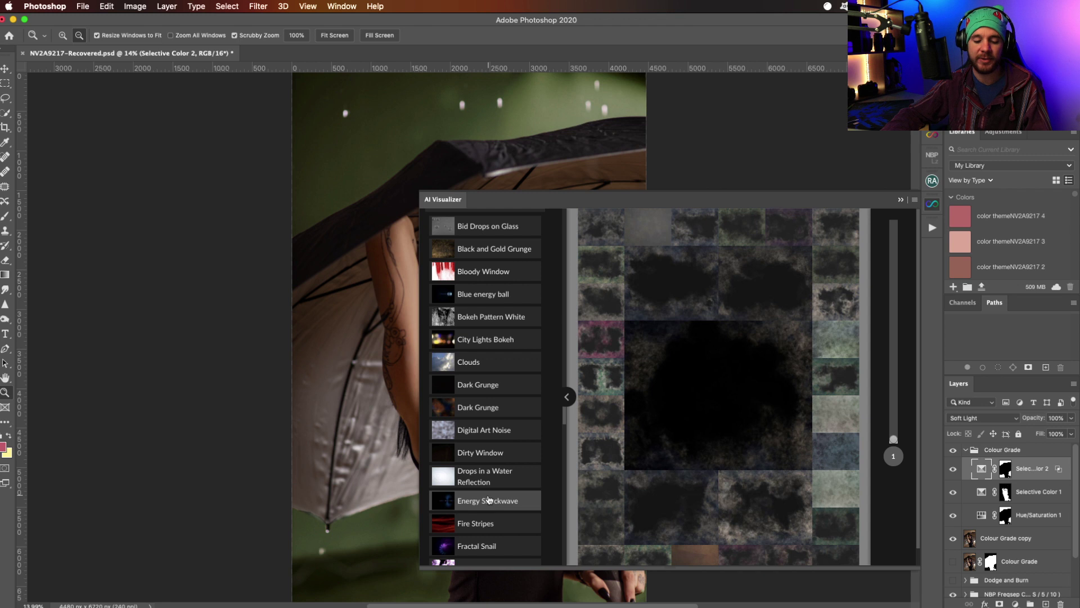
pyautogui.scroll(-4, 485, 498)
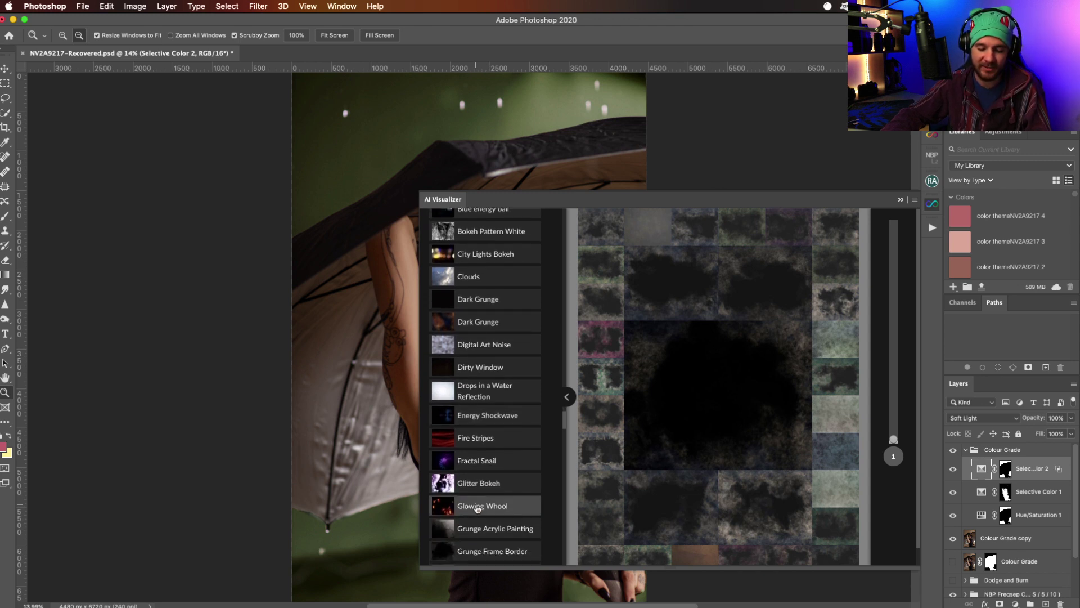
pyautogui.scroll(-10, 479, 510)
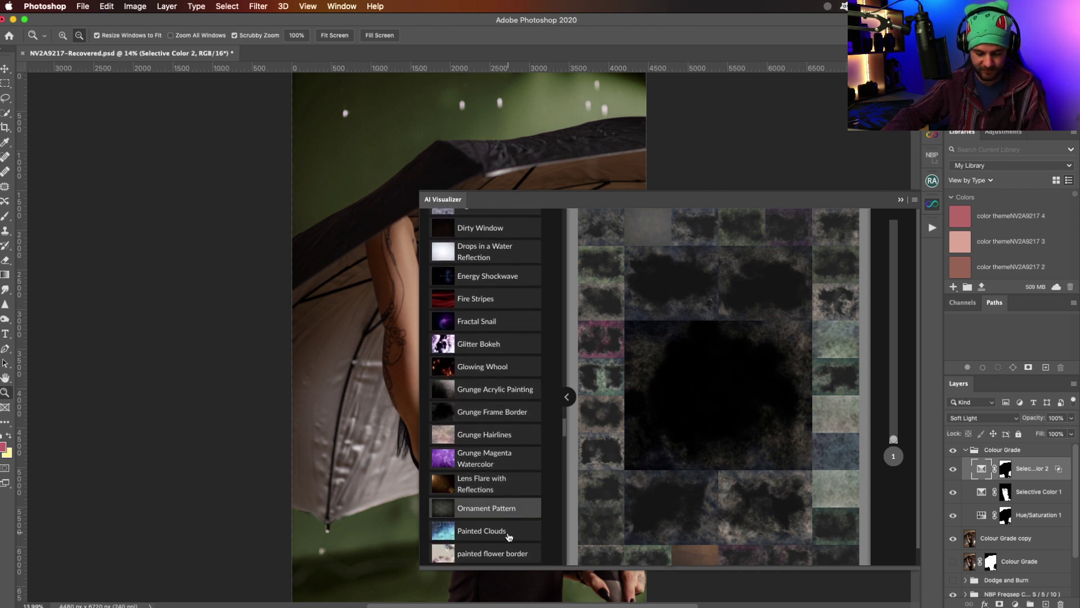
pyautogui.scroll(-18, 508, 536)
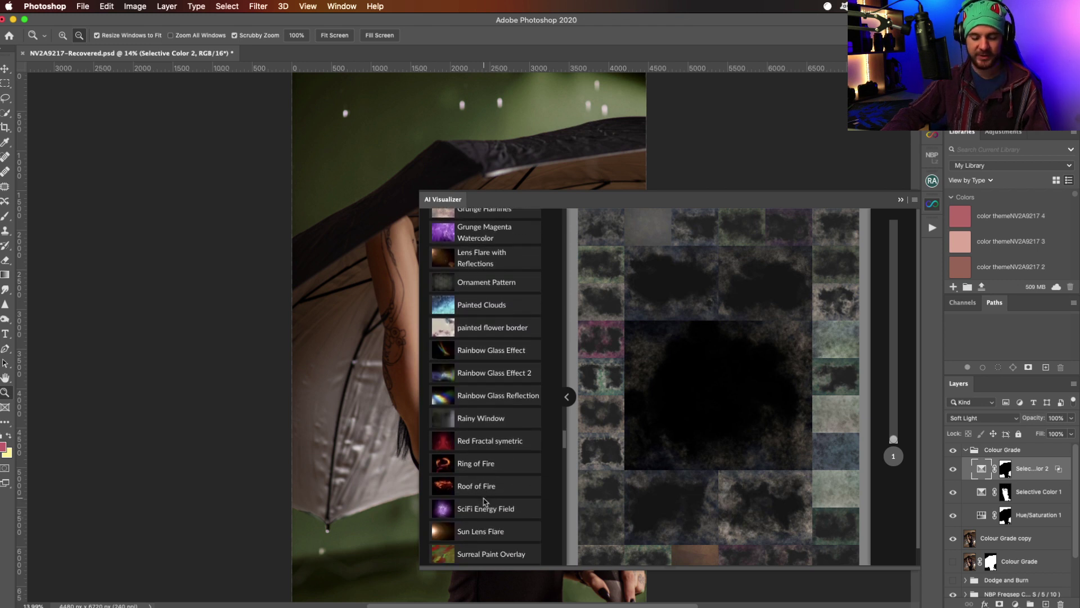
# Review the Particles assets in the AI Visualizer list, including dust, glitter, bubbles and snow
pyautogui.scroll(-4, 484, 501)
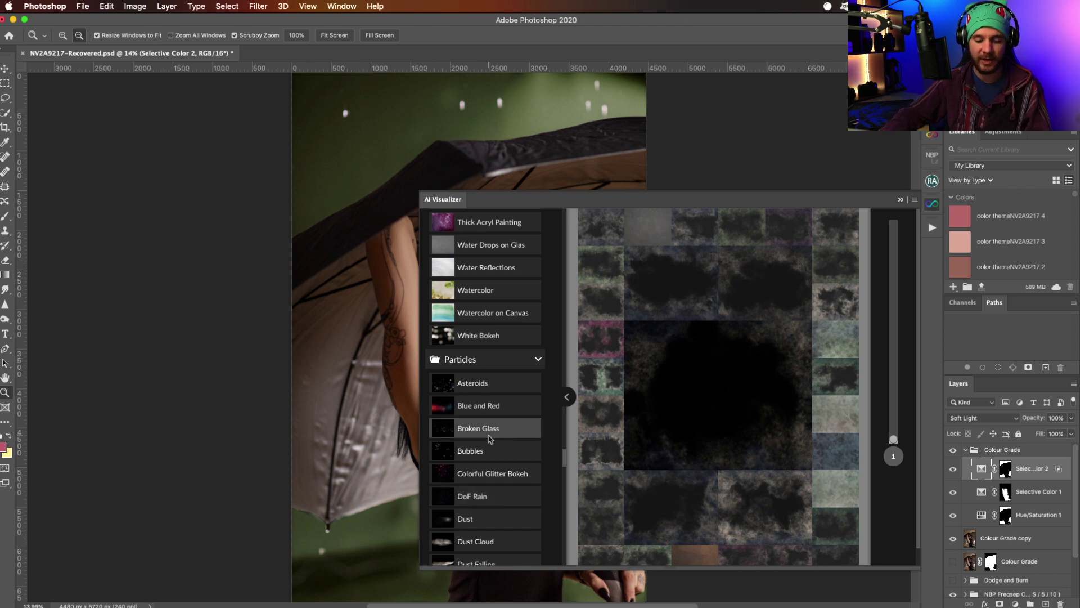
pyautogui.scroll(-4, 490, 473)
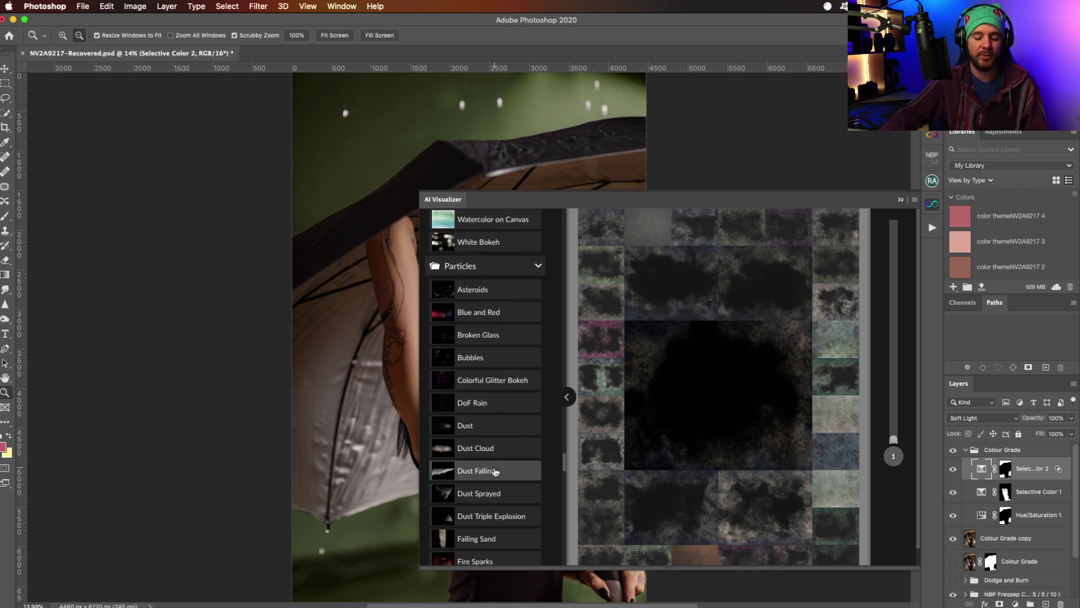
pyautogui.scroll(-3, 495, 471)
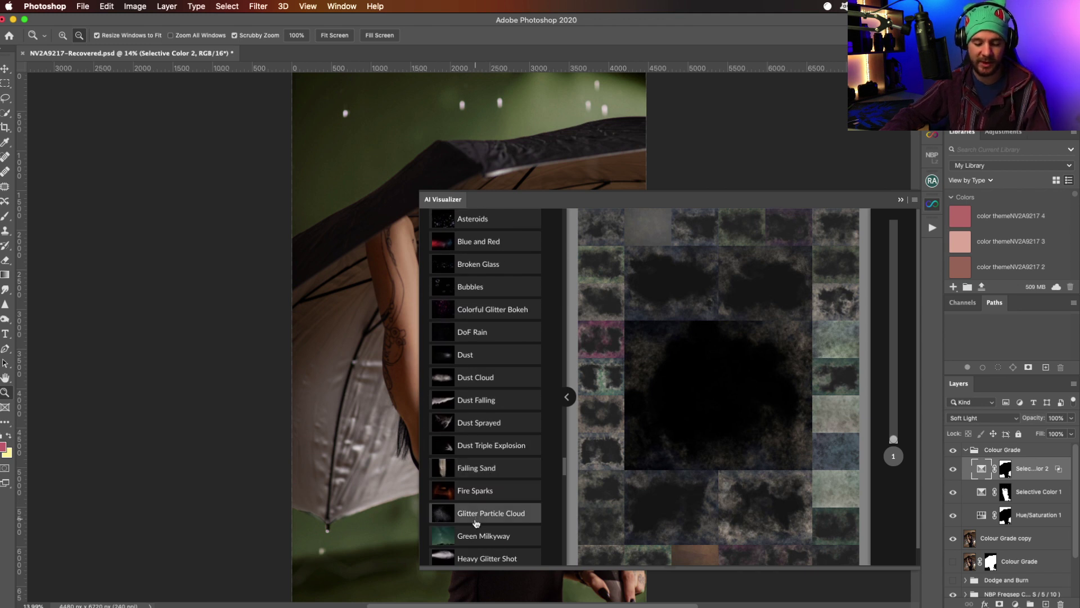
pyautogui.scroll(-4, 477, 521)
pyautogui.scroll(-1, 477, 524)
pyautogui.scroll(-7, 475, 517)
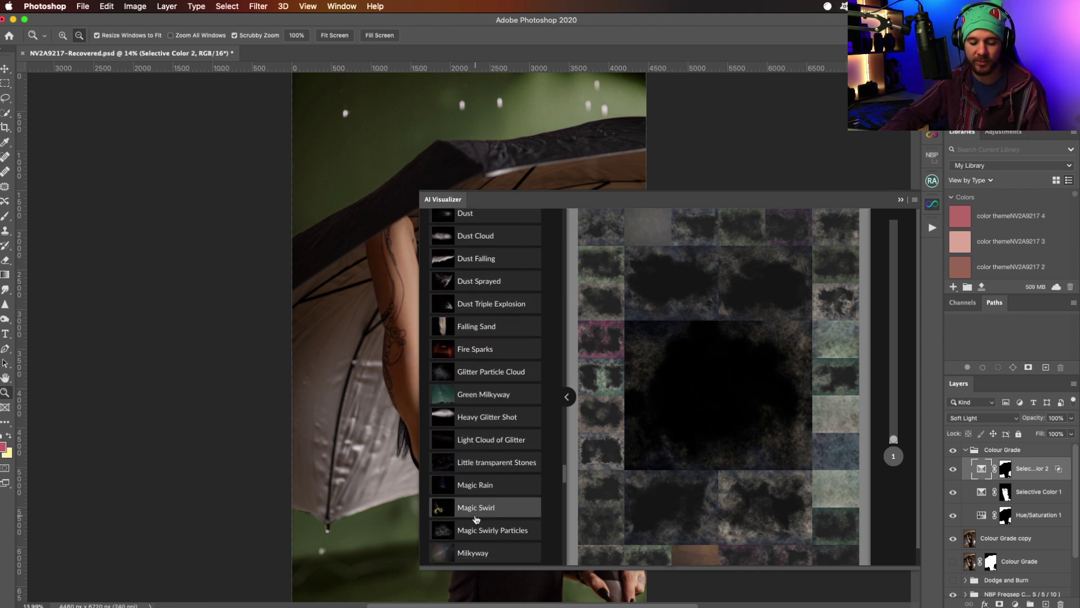
pyautogui.scroll(-2, 474, 510)
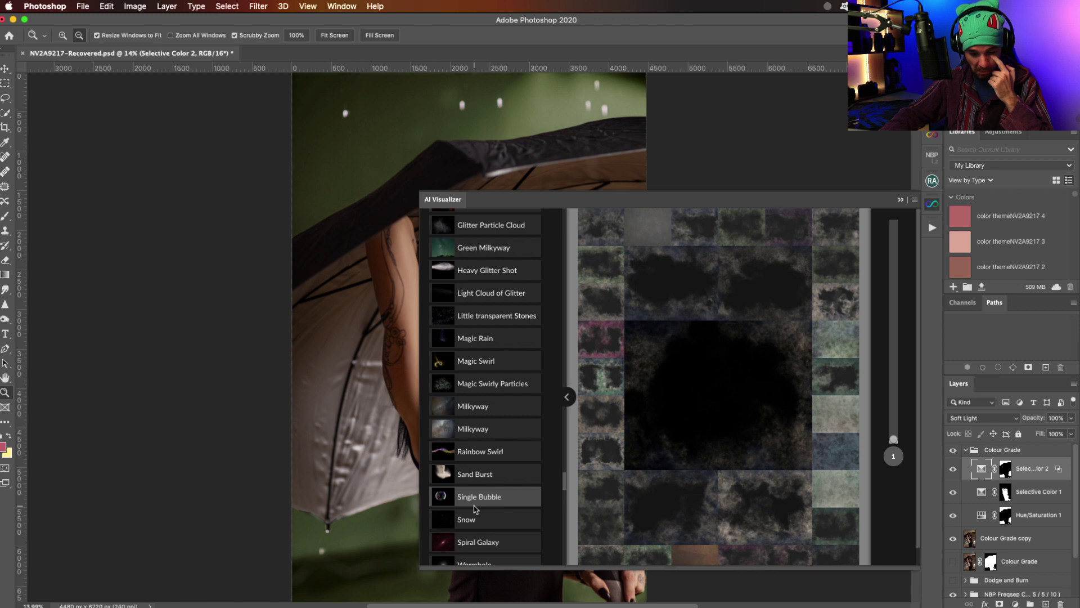
# Examine the Smoke and Textures assets in the AI Visualizer list, including fog, cracked ice and paper textures
pyautogui.scroll(-8, 474, 509)
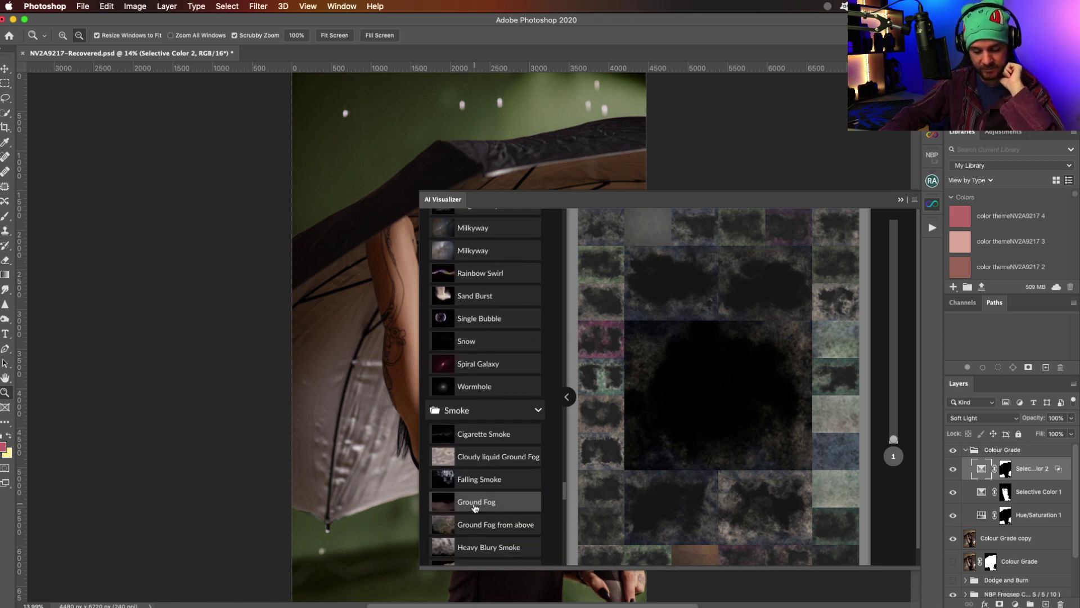
pyautogui.scroll(-6, 475, 508)
pyautogui.scroll(-5, 474, 507)
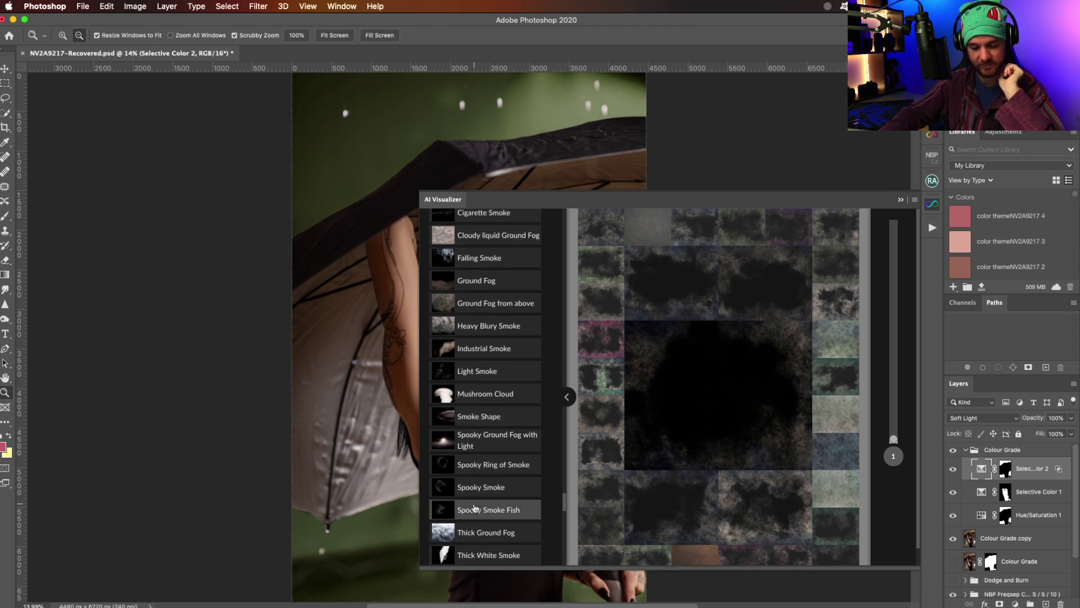
pyautogui.scroll(-6, 474, 508)
pyautogui.scroll(-5, 474, 508)
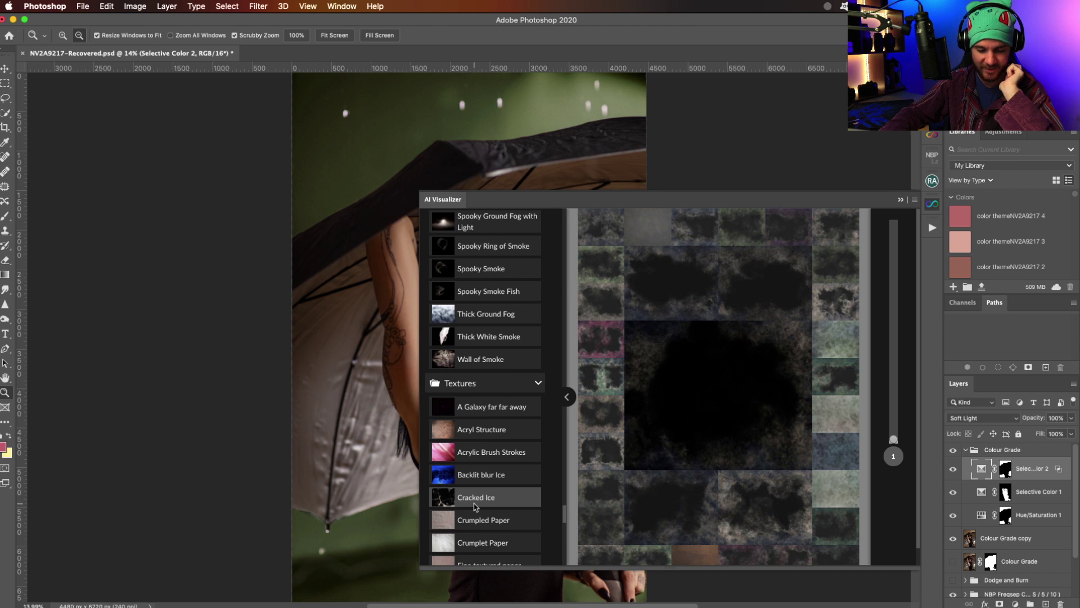
pyautogui.scroll(-5, 504, 506)
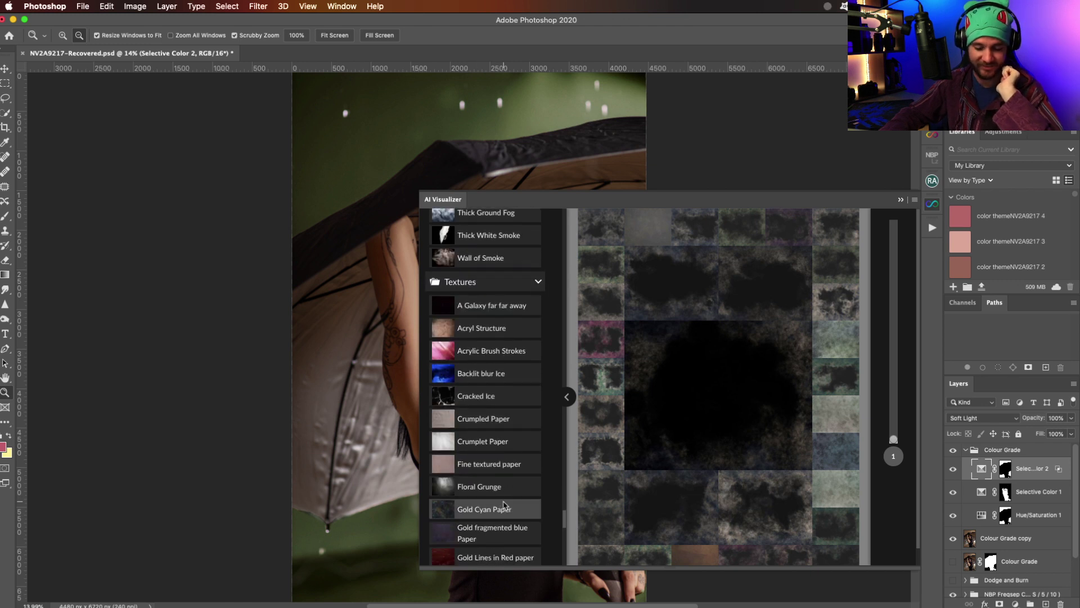
pyautogui.scroll(-11, 499, 504)
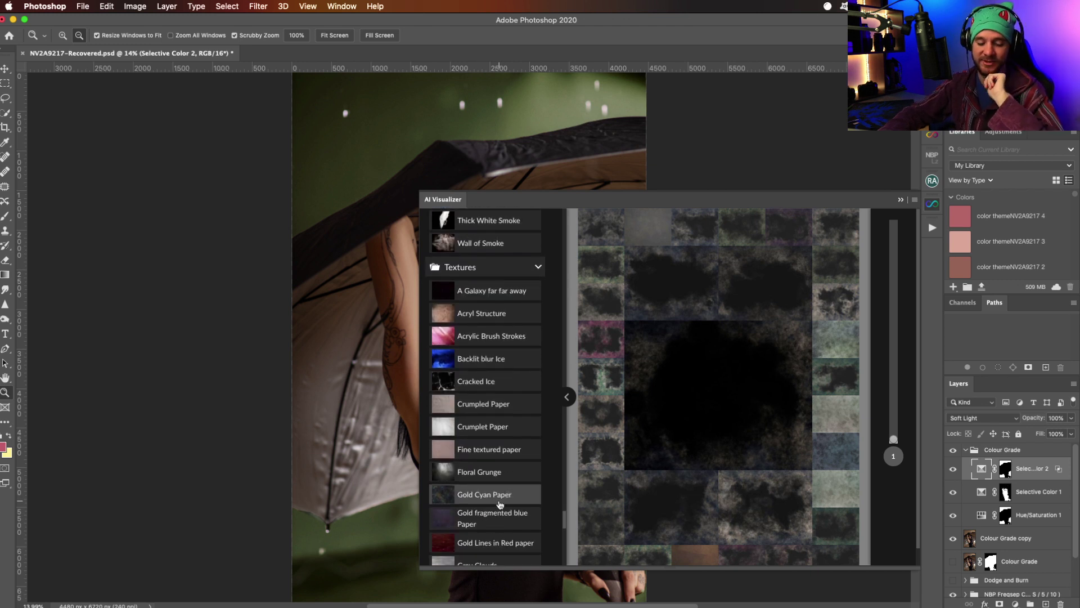
# Look through the remaining Textures assets in the AI Visualizer list, such as papers, ice, rust, sand, stone and sky textures
pyautogui.scroll(-6, 500, 505)
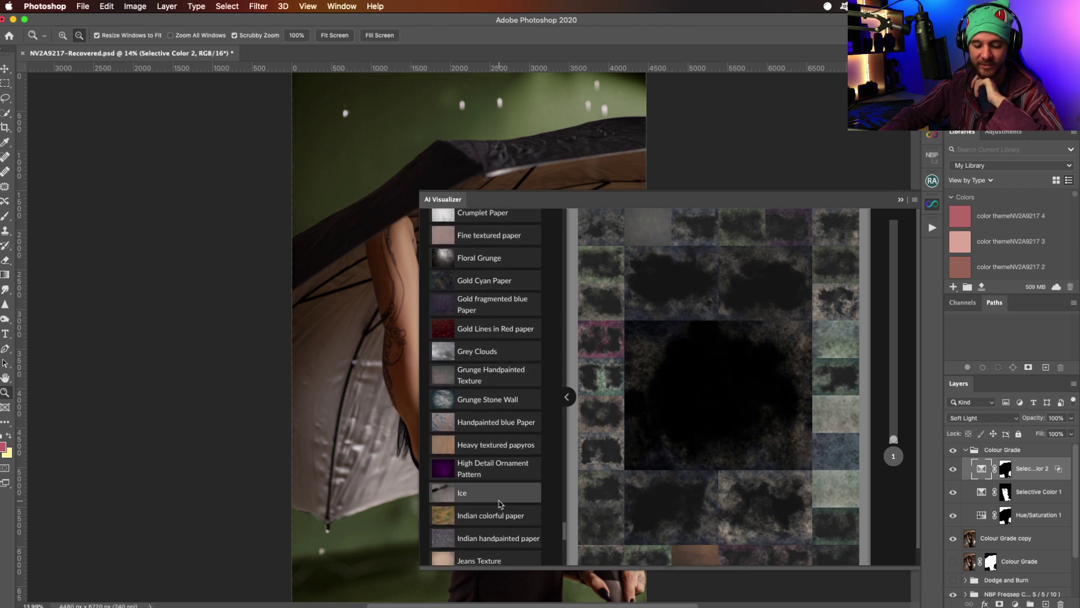
pyautogui.scroll(-6, 512, 524)
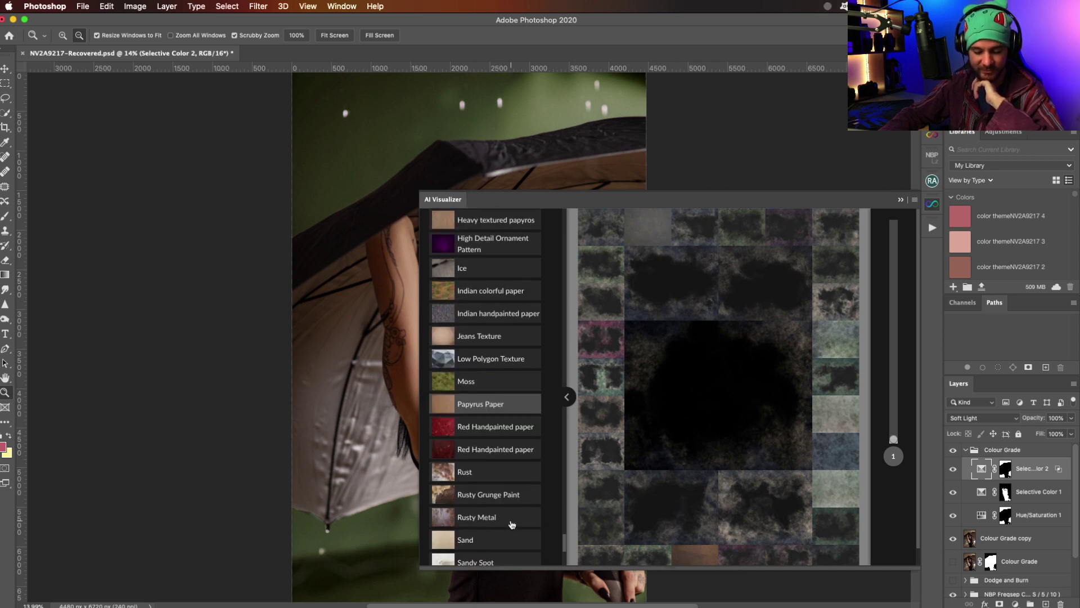
pyautogui.scroll(-8, 474, 451)
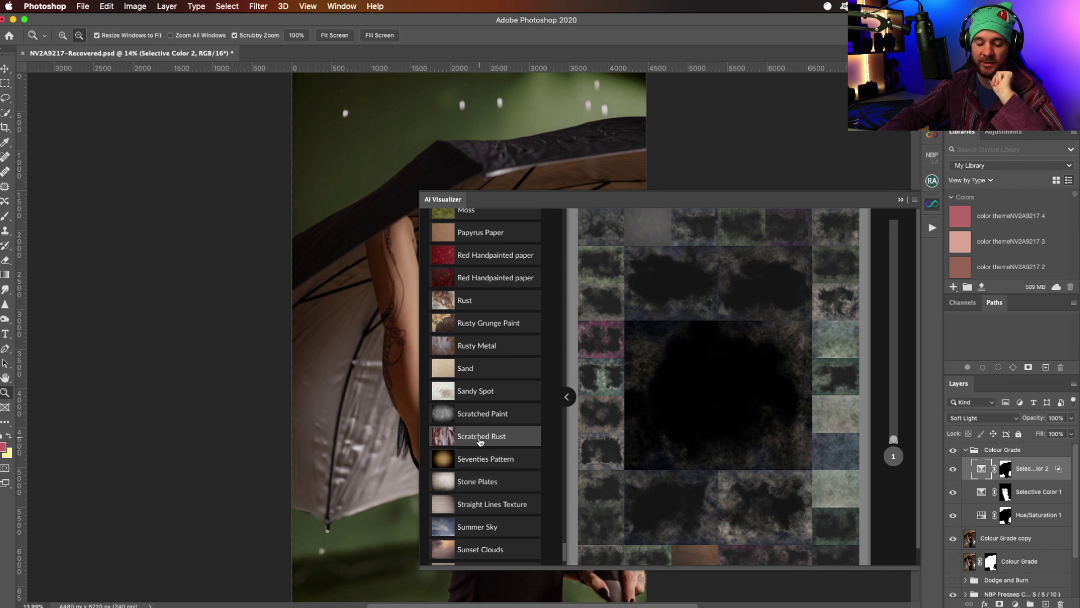
pyautogui.scroll(-3, 480, 441)
pyautogui.scroll(-15, 480, 441)
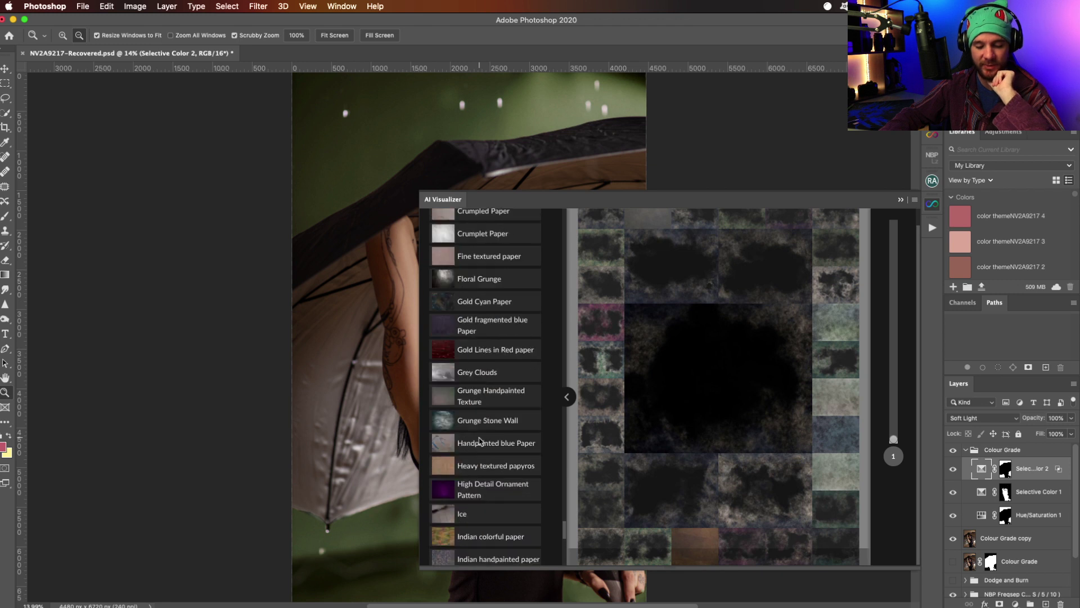
# Collapse the Light, Liquids, .NEW and Animals categories in the AI Visualizer list
pyautogui.scroll(12, 480, 441)
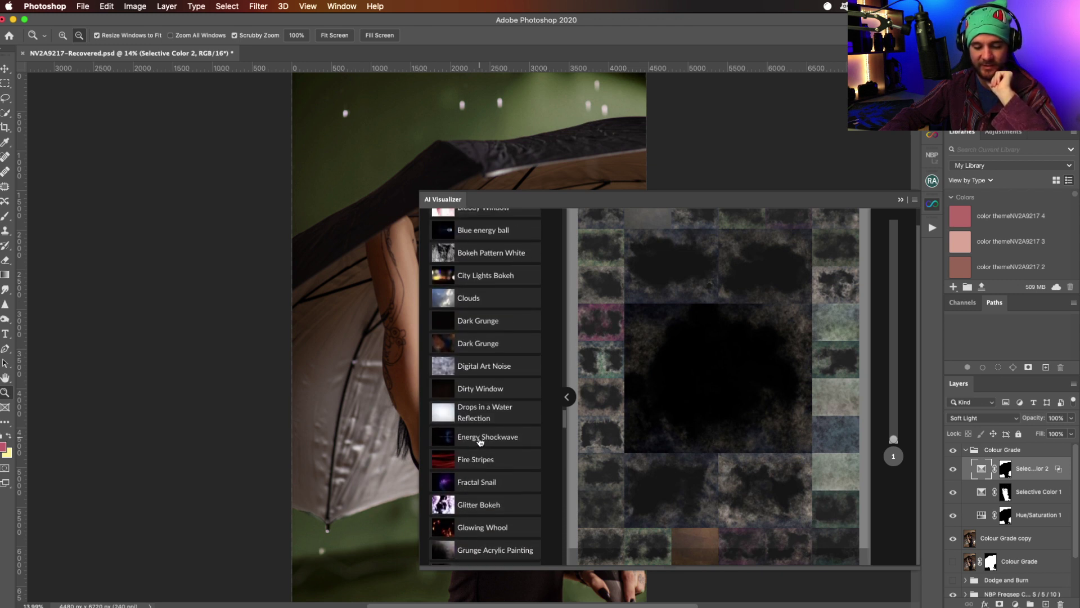
pyautogui.scroll(5, 480, 441)
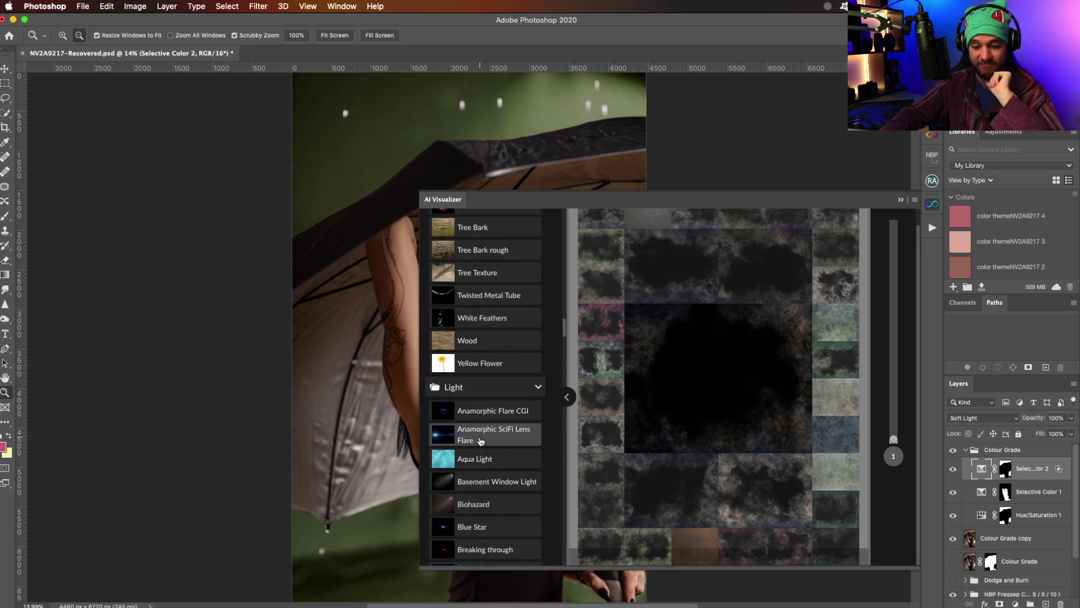
pyautogui.click(539, 389)
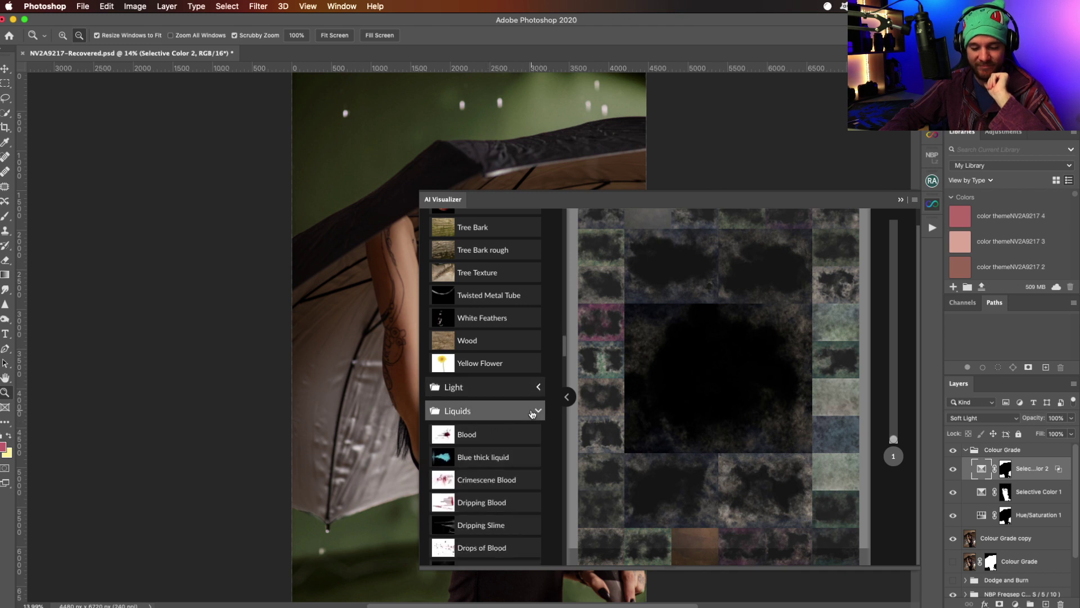
pyautogui.click(538, 413)
pyautogui.scroll(-10, 523, 422)
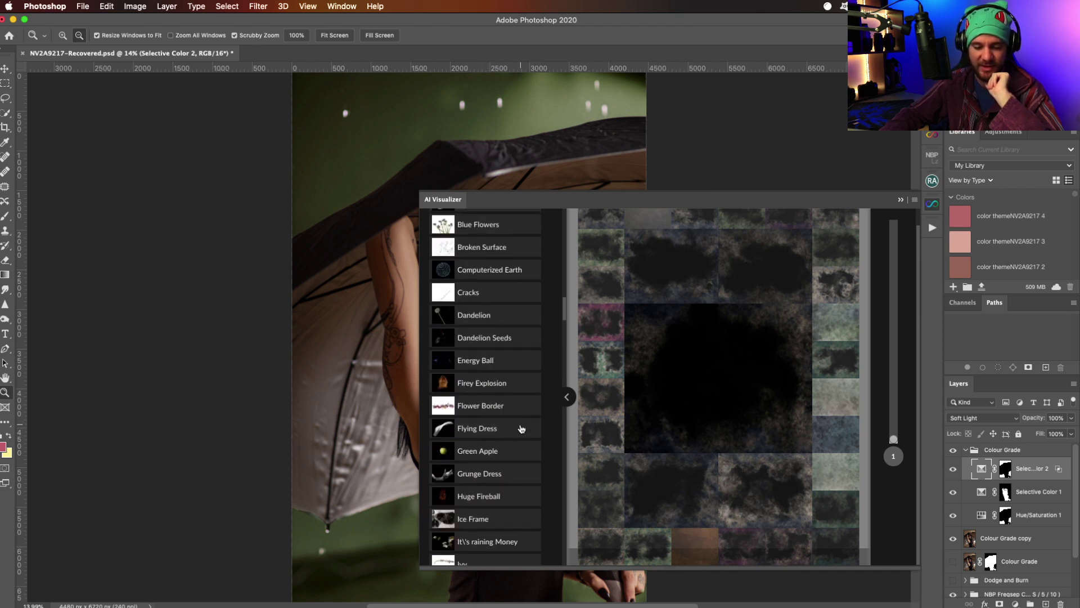
pyautogui.scroll(15, 521, 429)
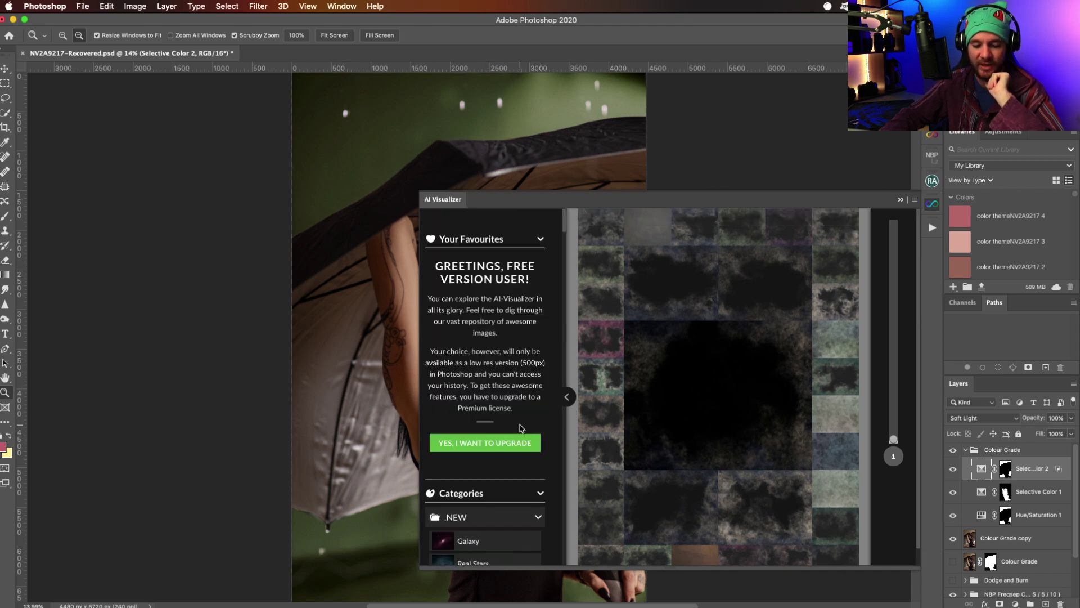
pyautogui.click(538, 512)
pyautogui.scroll(-2, 538, 513)
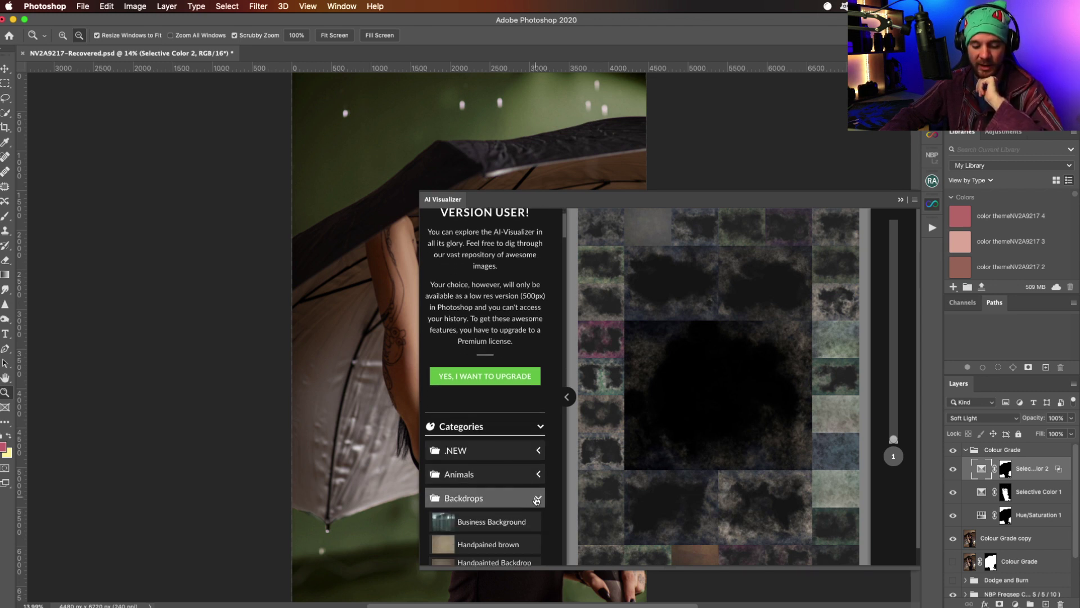
# Review the Backdrops assets in the AI Visualizer list, including the handpainted backdrops, Real Galaxy and Rusty Wall
pyautogui.scroll(-4, 536, 500)
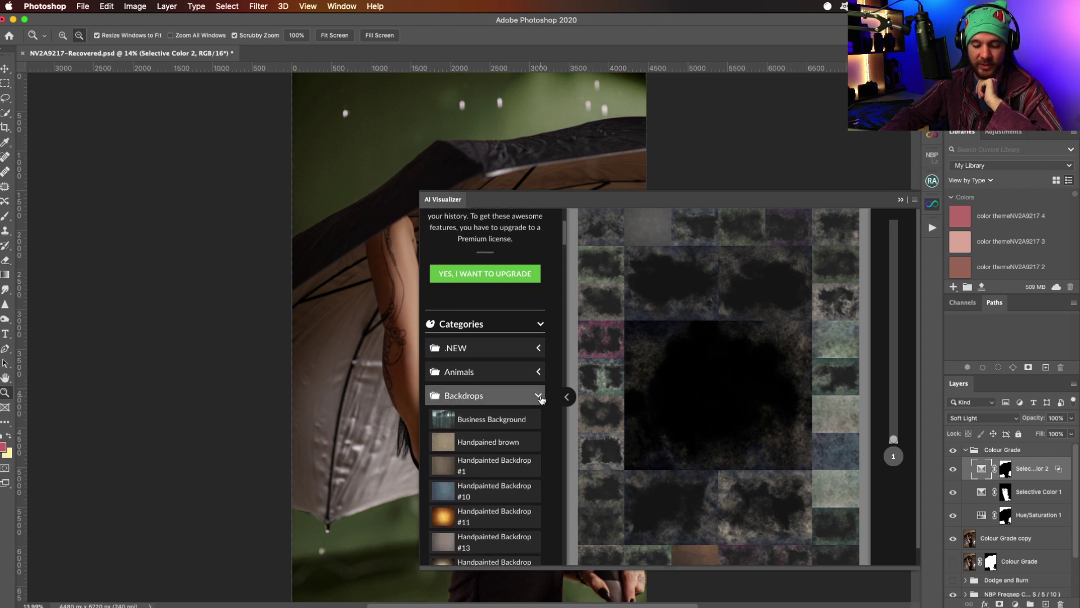
pyautogui.scroll(-5, 488, 443)
pyautogui.scroll(-3, 488, 443)
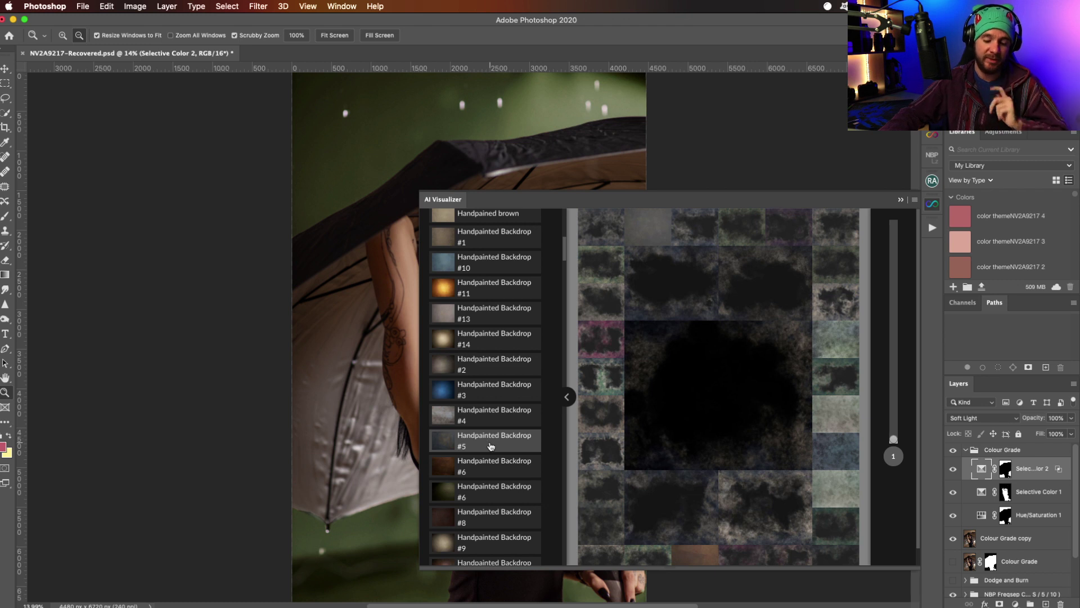
pyautogui.scroll(-2, 490, 445)
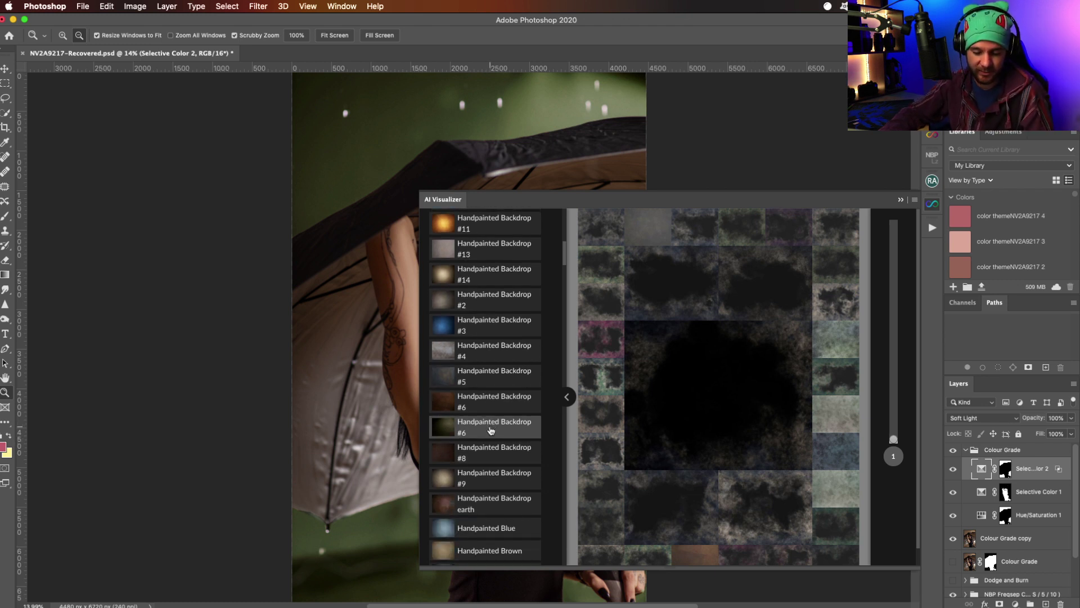
pyautogui.scroll(-6, 491, 431)
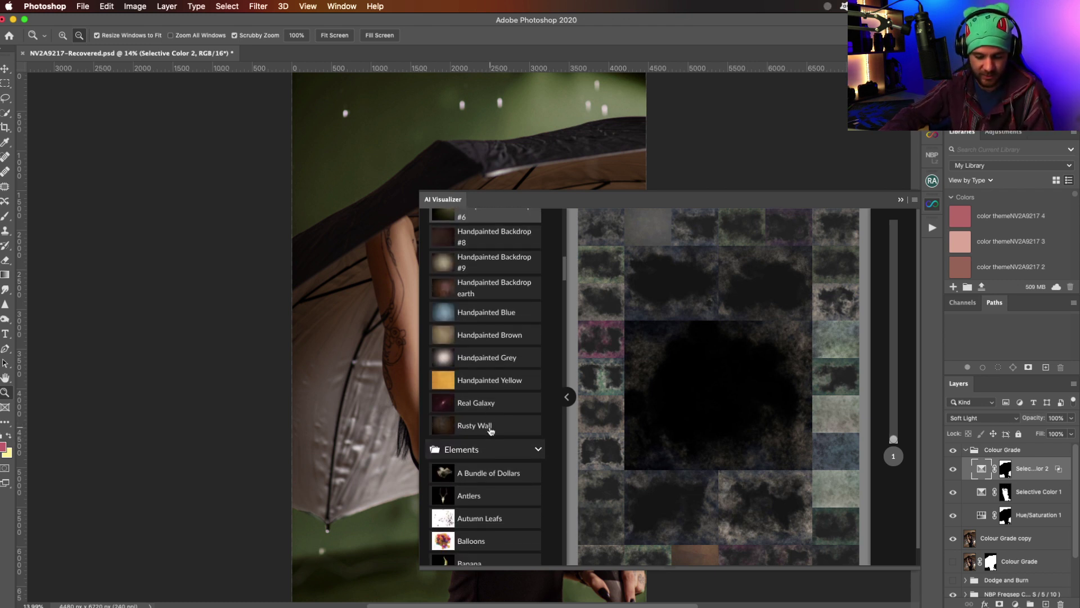
# Collapse the Backdrops category in the AI Visualizer list
pyautogui.scroll(15, 491, 432)
pyautogui.scroll(-3, 495, 437)
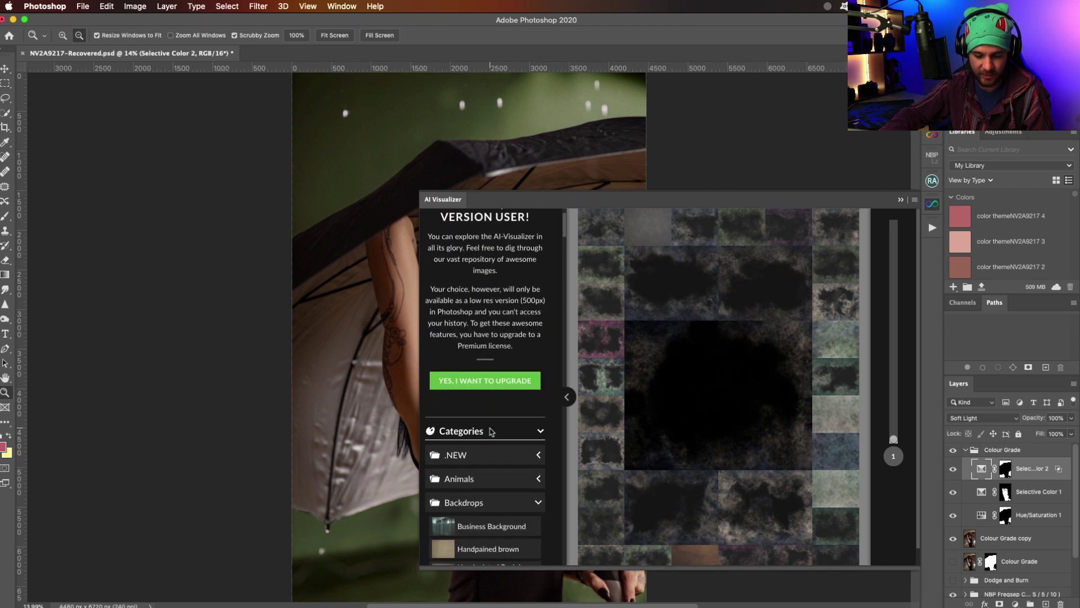
pyautogui.click(539, 475)
pyautogui.click(538, 498)
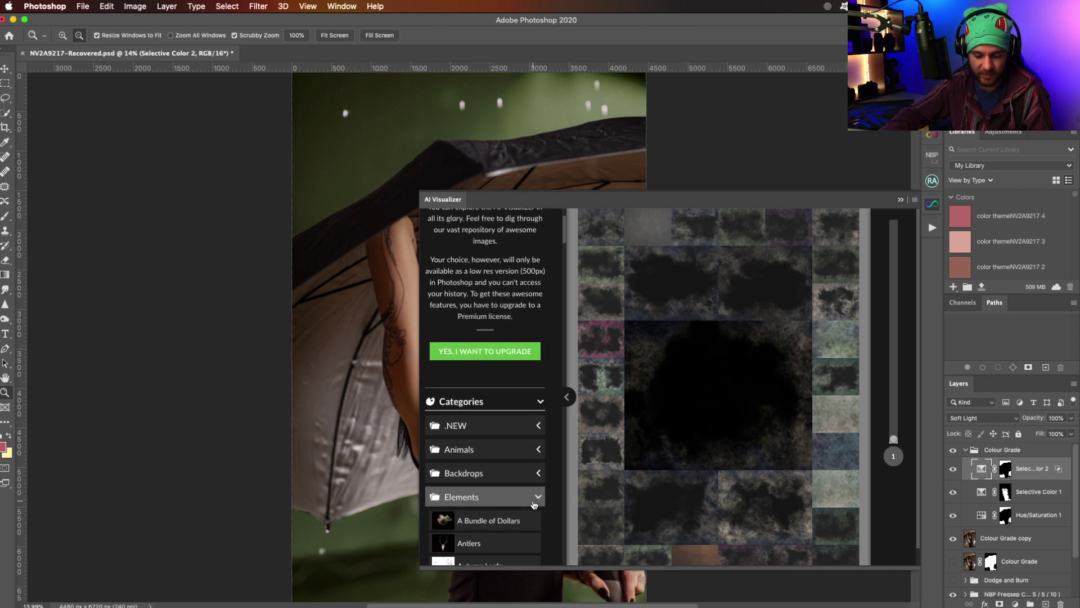
# Examine the Elements assets in the AI Visualizer list, including flowers, cracks, fireballs, Flying Dress, Ice Frame, rose petals and tree bark
pyautogui.scroll(-3, 534, 503)
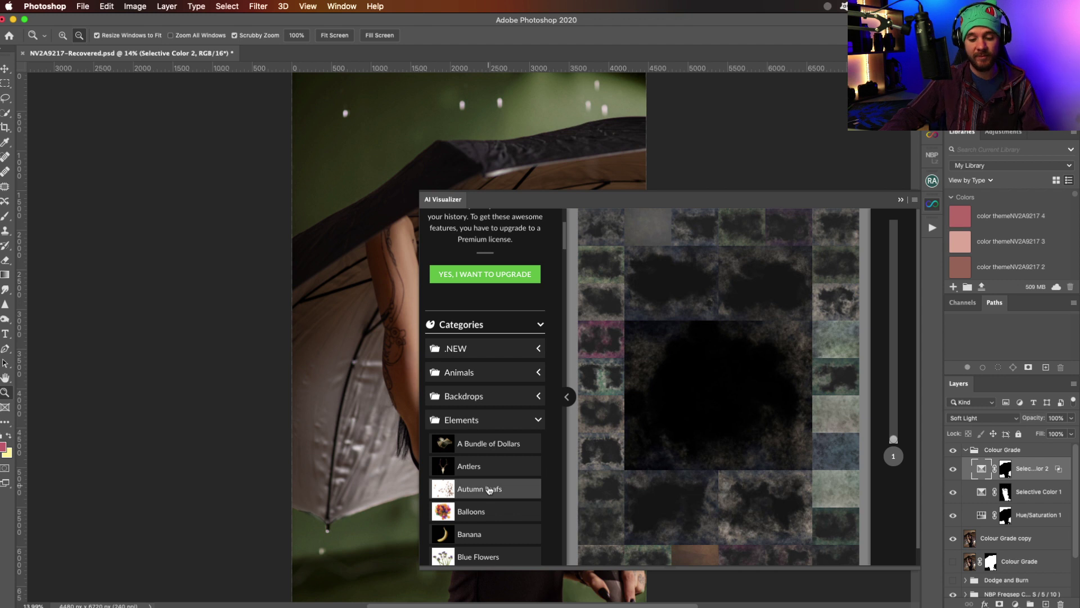
pyautogui.scroll(-3, 459, 491)
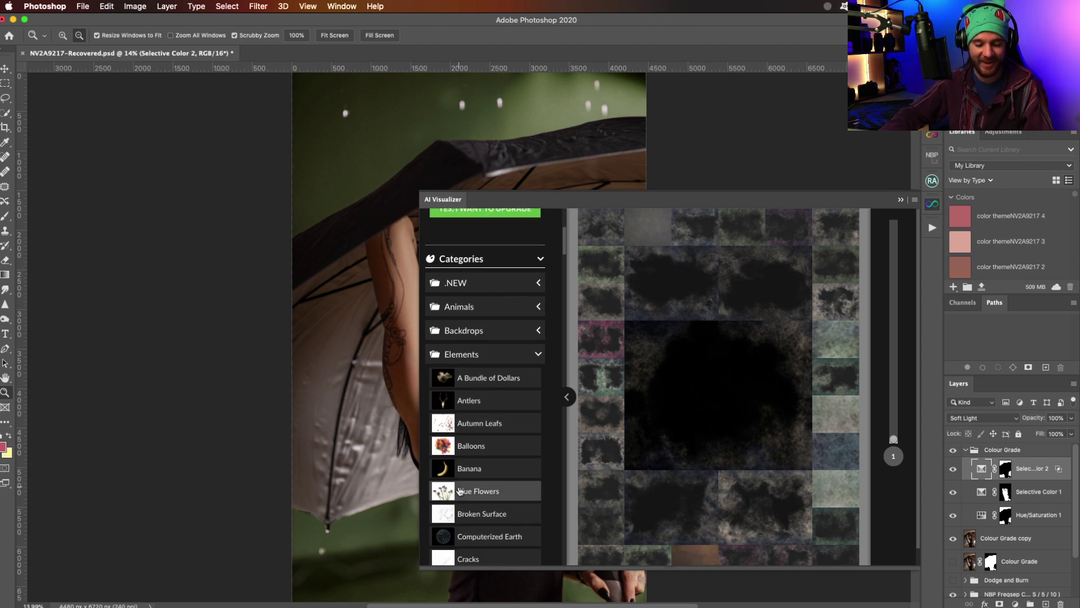
pyautogui.scroll(-2, 487, 534)
pyautogui.scroll(-4, 487, 533)
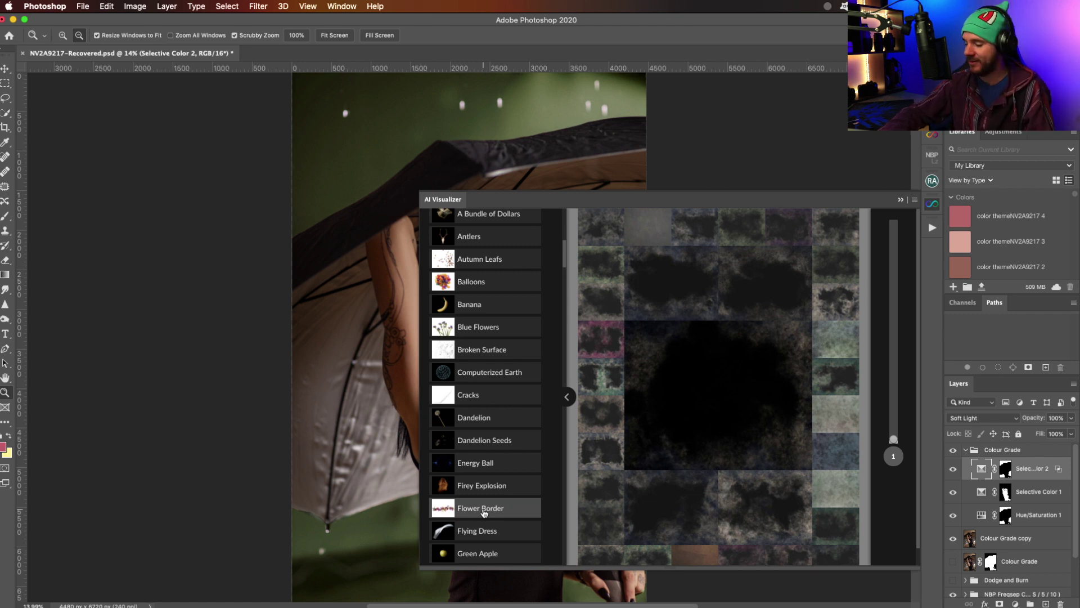
pyautogui.scroll(-3, 484, 513)
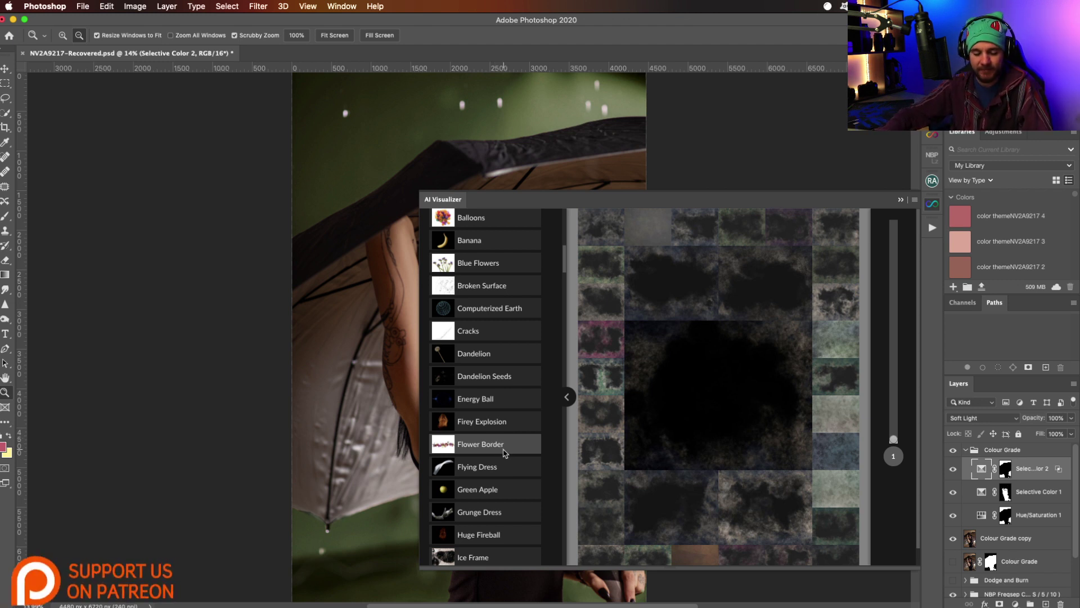
pyautogui.scroll(-3, 473, 507)
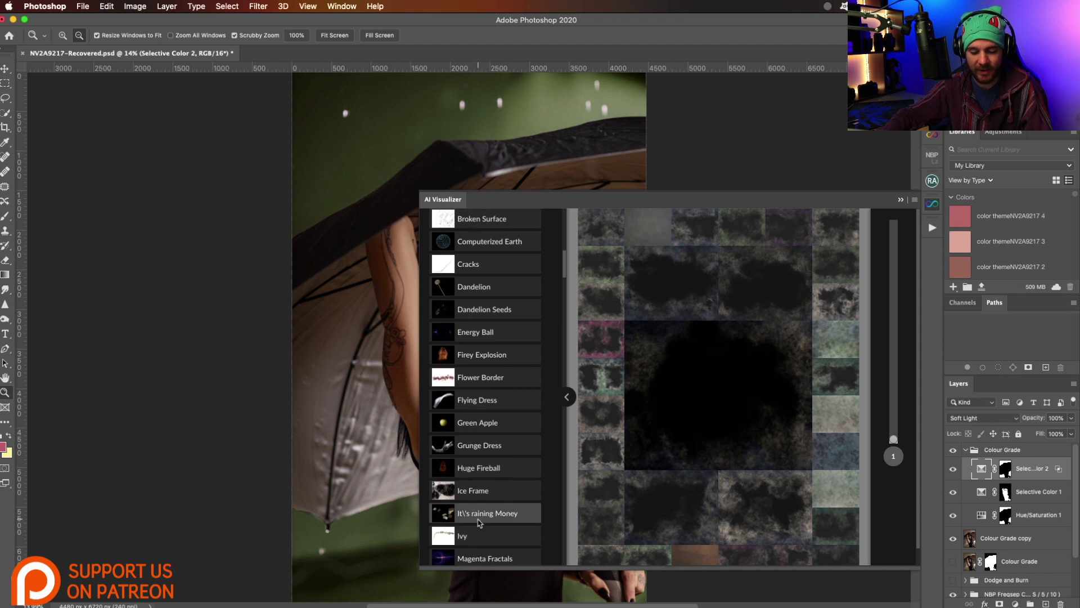
pyautogui.scroll(-3, 479, 522)
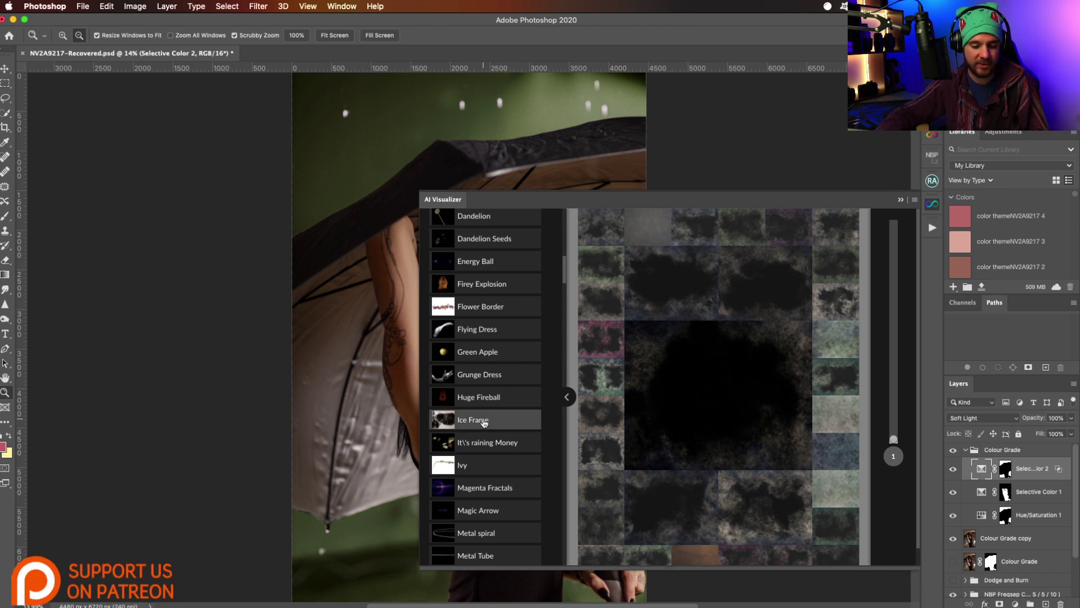
pyautogui.scroll(-10, 484, 423)
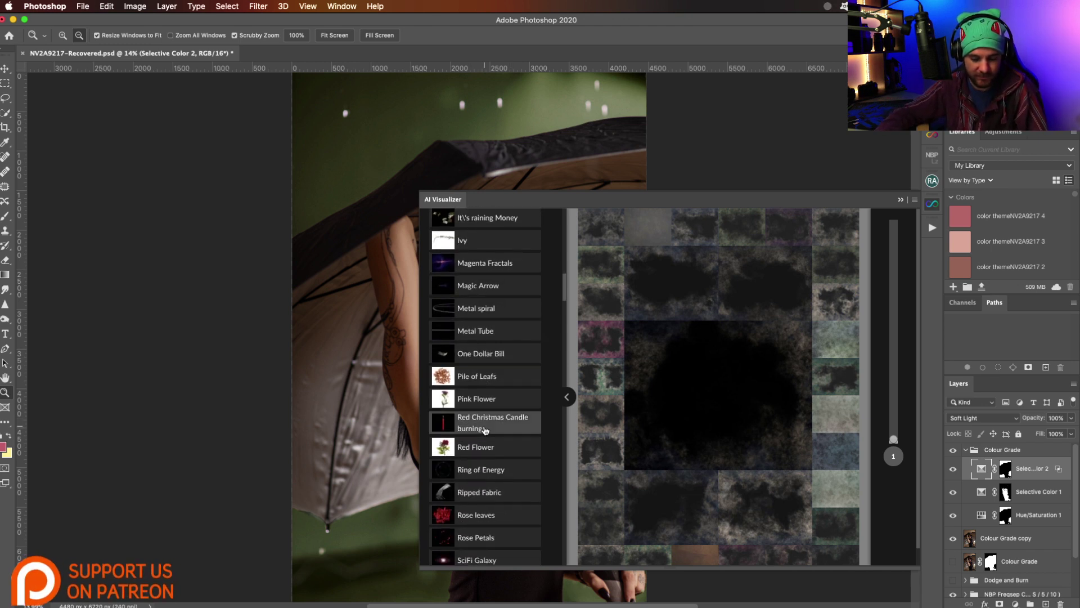
pyautogui.scroll(-8, 496, 480)
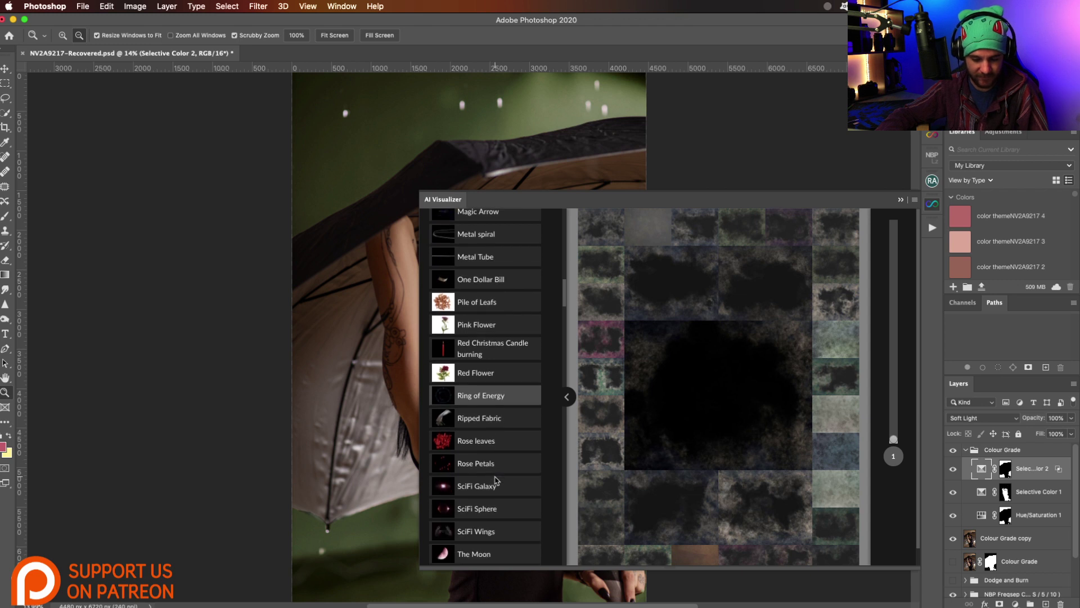
pyautogui.scroll(-8, 496, 507)
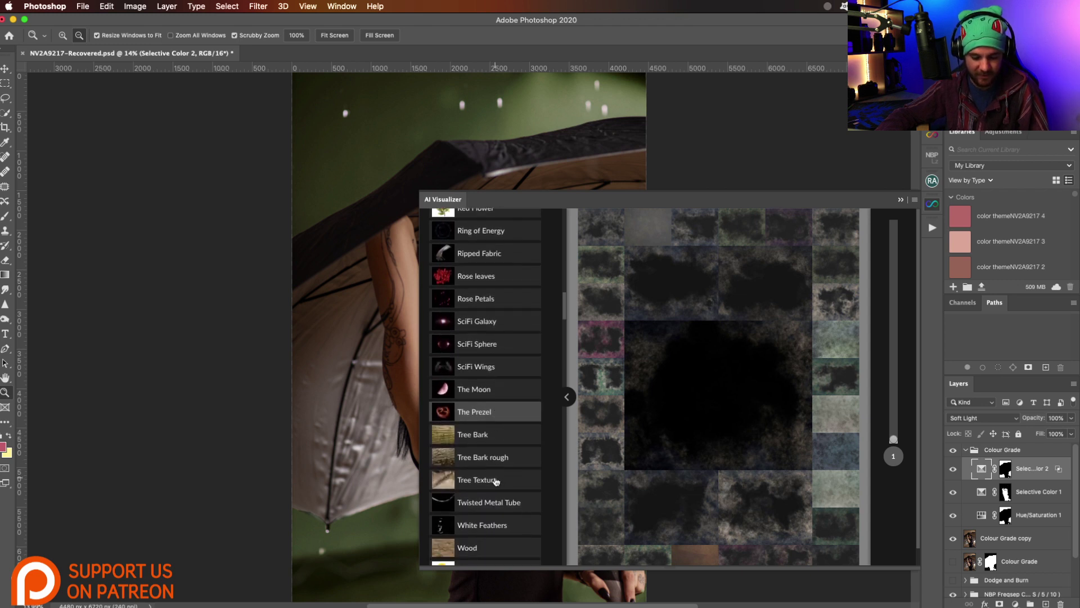
pyautogui.scroll(-1, 498, 536)
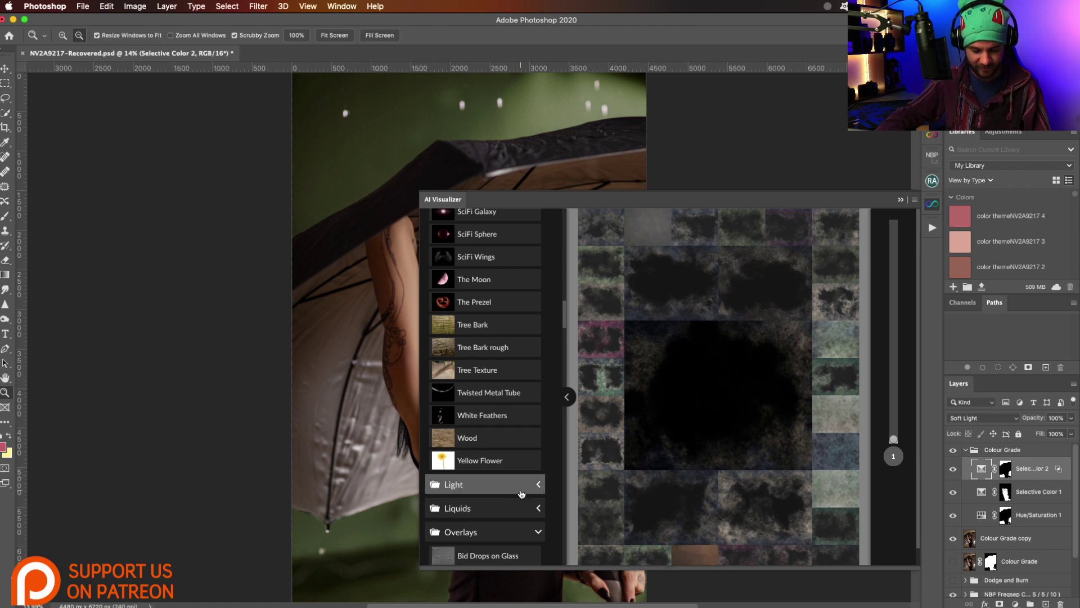
# Go through the Overlays assets in the AI Visualizer list, from glass drops and grunge frames to fire, watercolor and White Bokeh
pyautogui.scroll(-7, 524, 500)
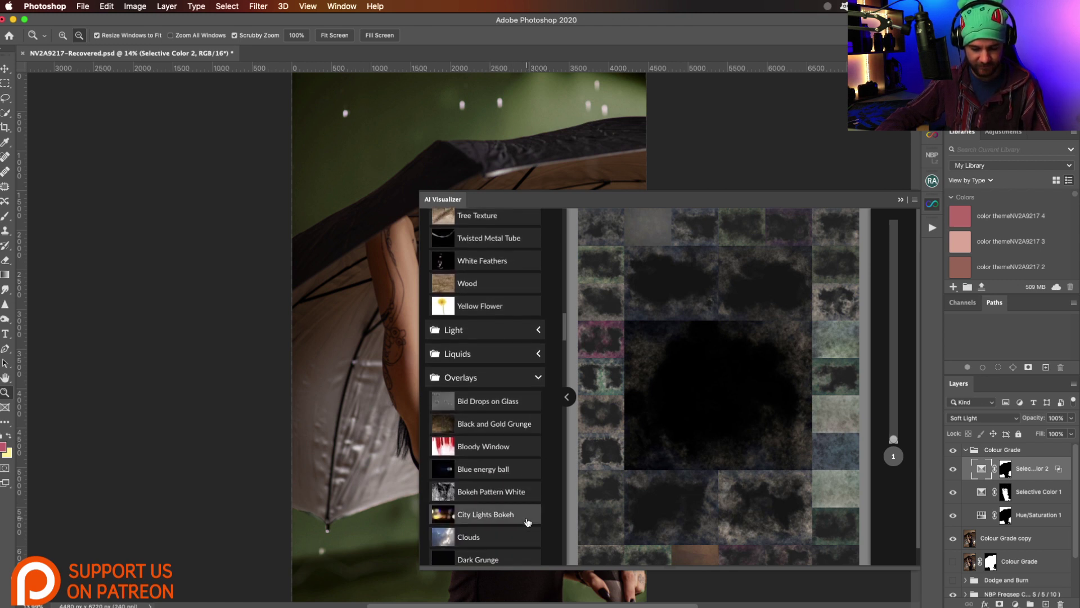
pyautogui.scroll(-4, 498, 523)
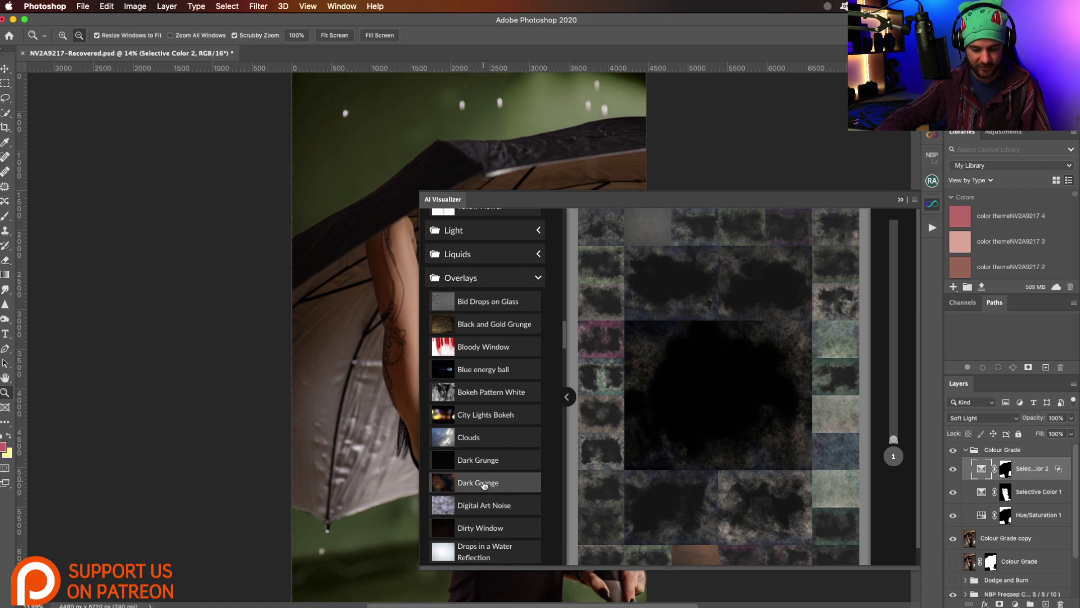
pyautogui.scroll(-10, 484, 485)
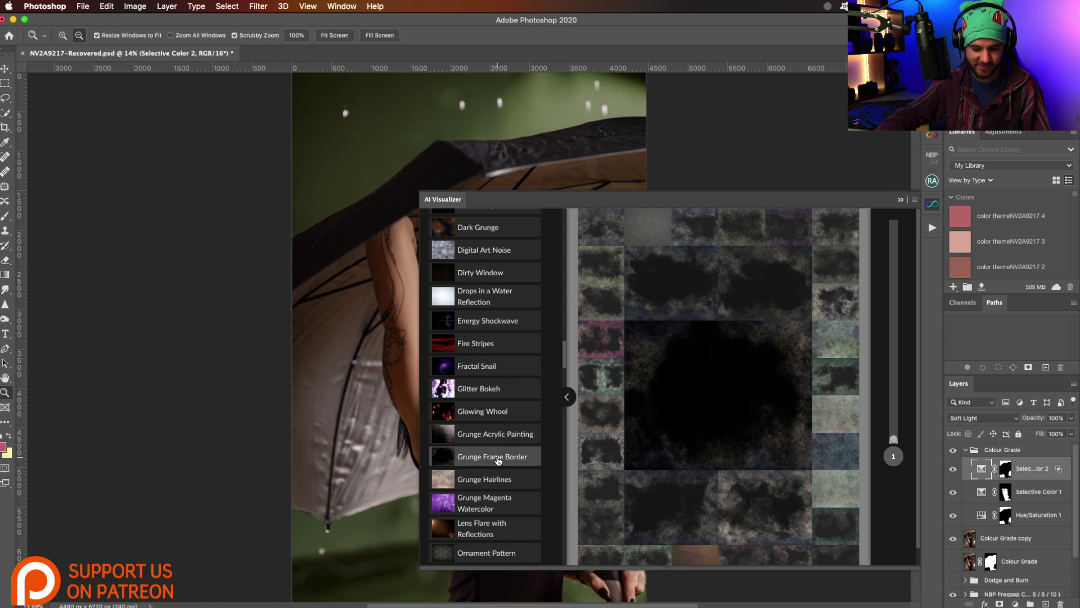
pyautogui.scroll(-5, 498, 460)
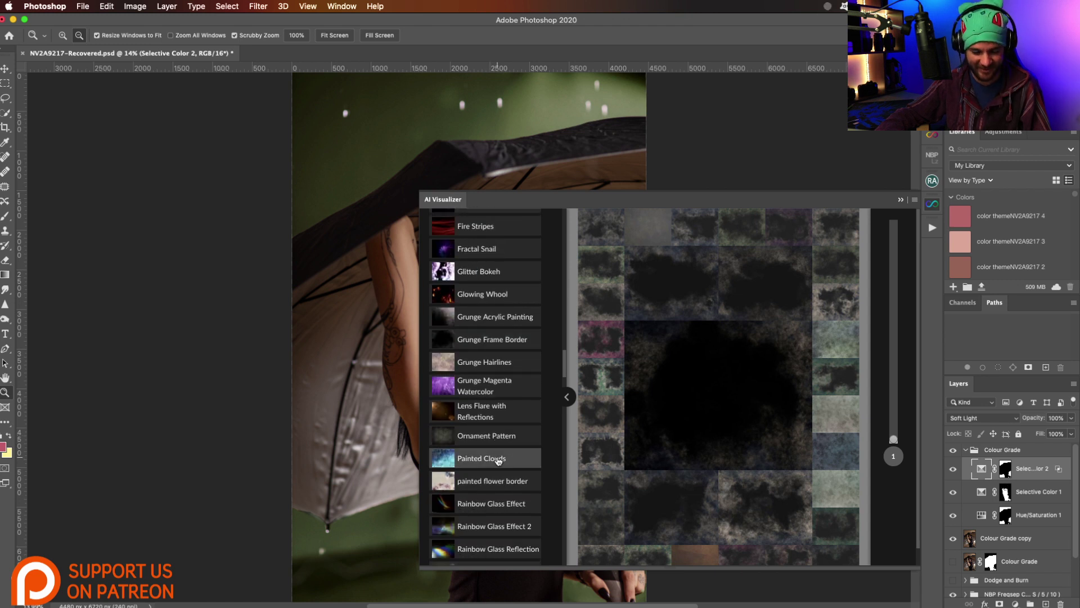
pyautogui.scroll(-4, 501, 484)
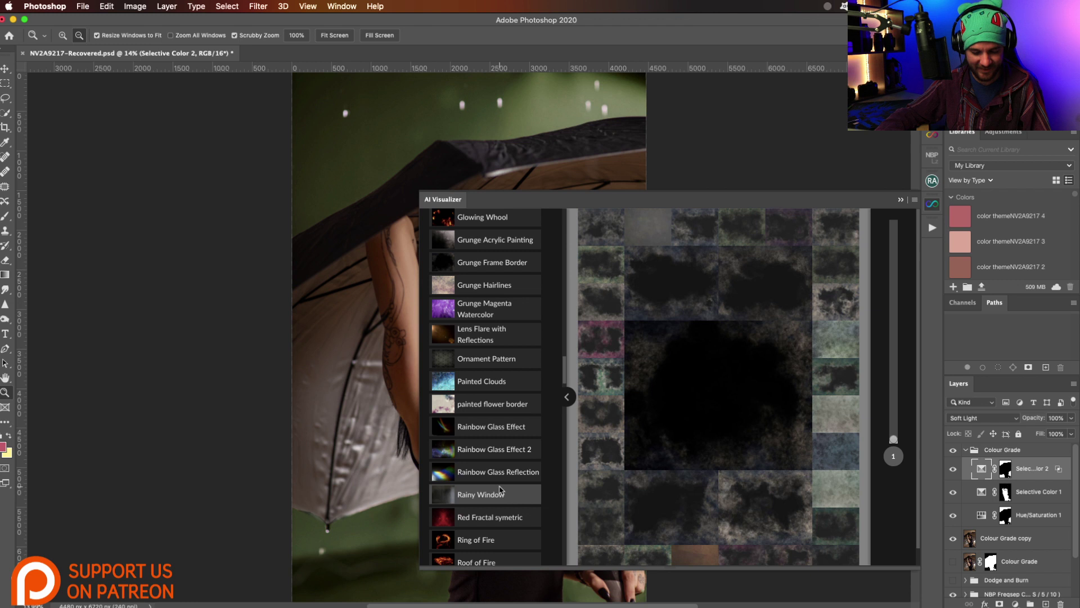
pyautogui.scroll(-2, 502, 492)
pyautogui.scroll(-4, 502, 472)
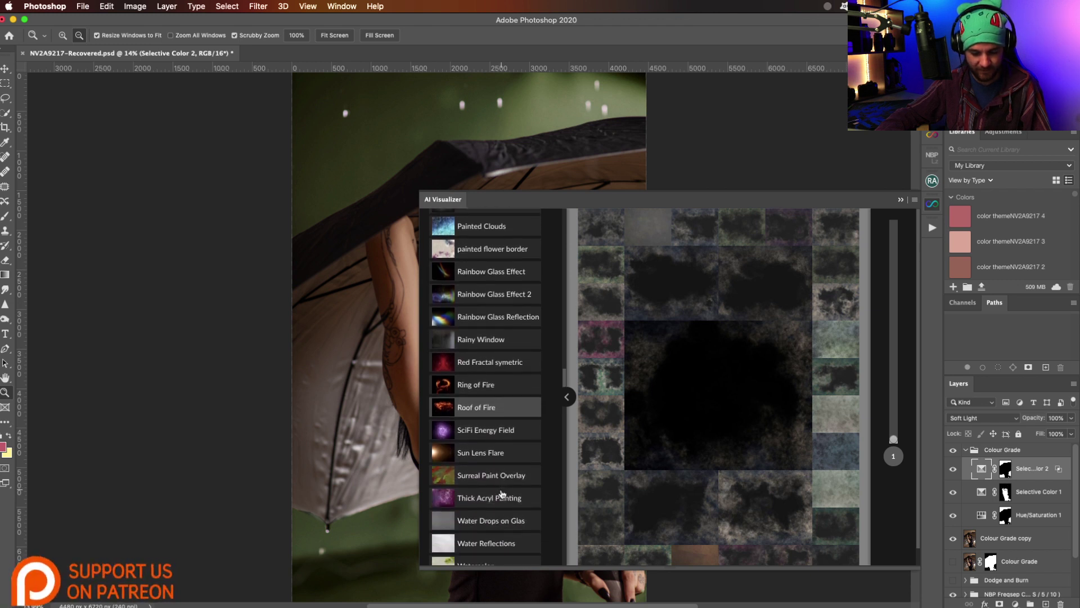
pyautogui.scroll(-2, 503, 464)
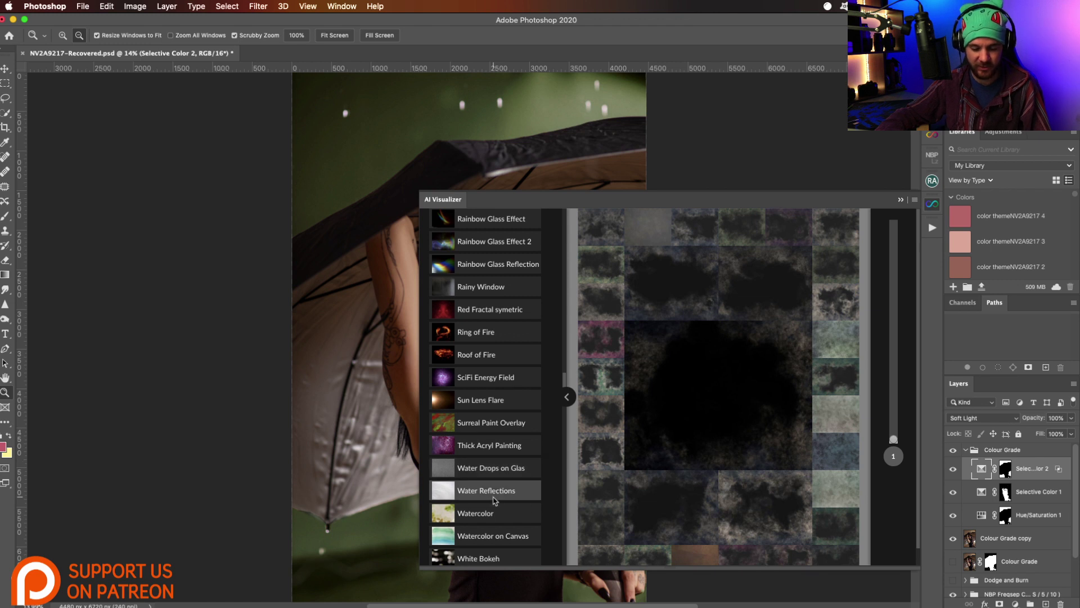
pyautogui.scroll(-4, 503, 484)
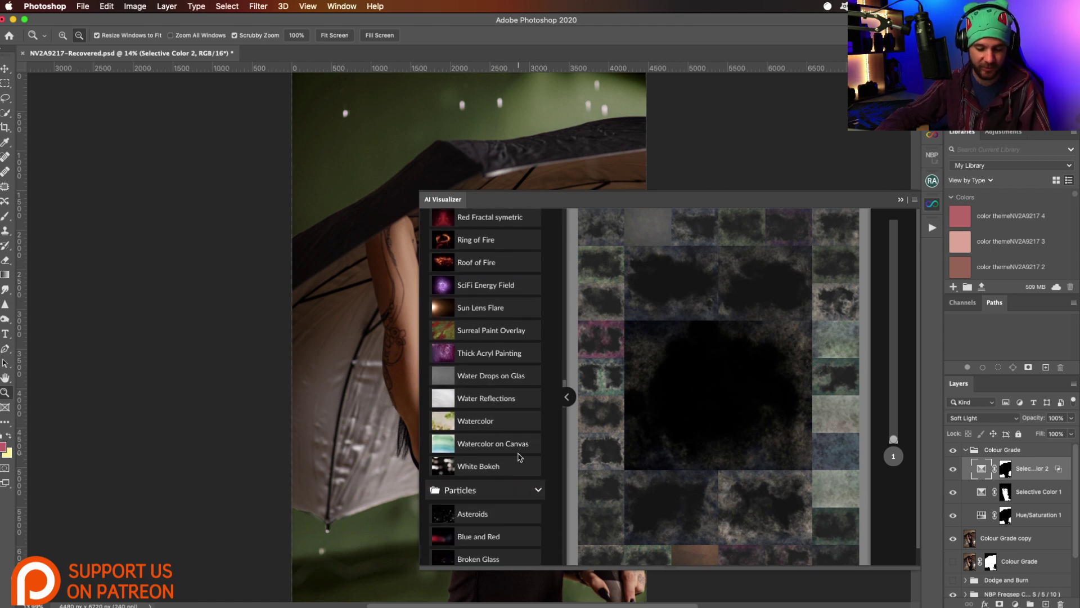
pyautogui.scroll(-2, 525, 506)
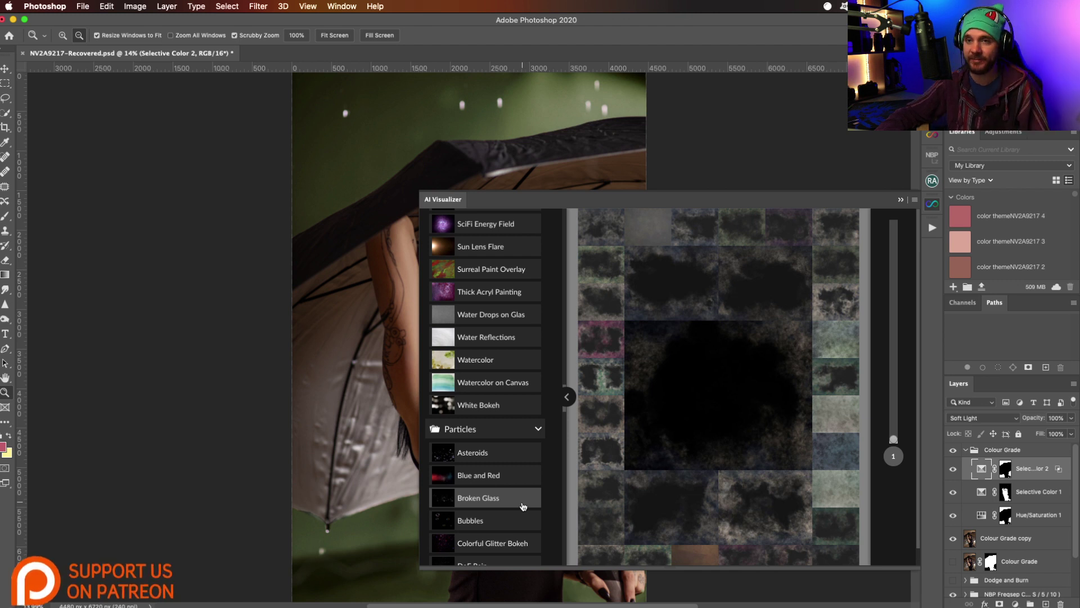
# Review the Particles assets in the AI Visualizer list, from Asteroids, Broken Glass and DoF Rain to Magic Swirl, Snow and Wormhole
pyautogui.scroll(-2, 524, 506)
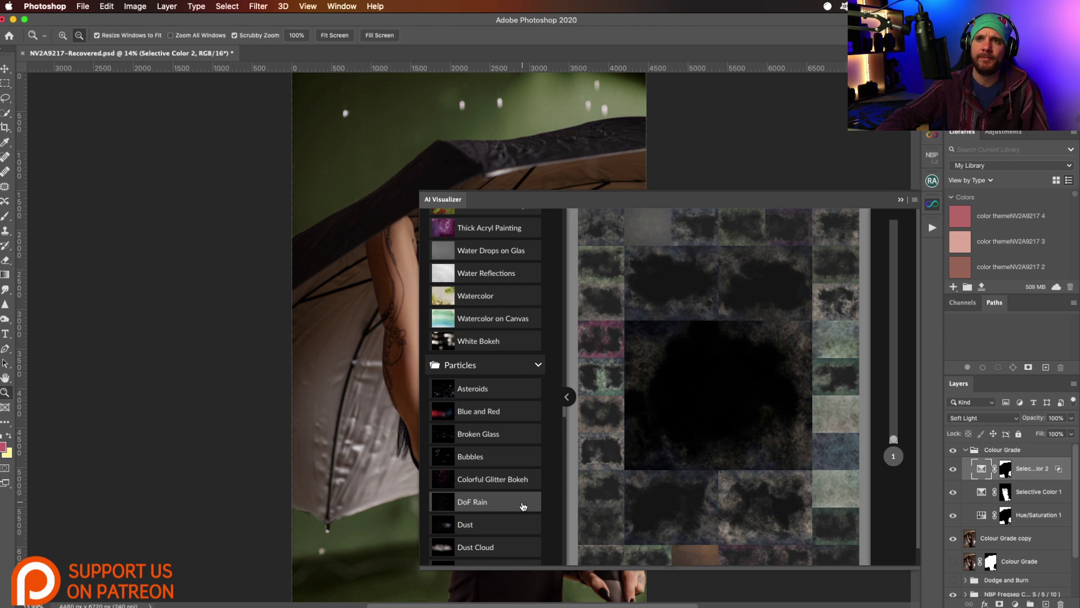
pyautogui.scroll(-4, 498, 509)
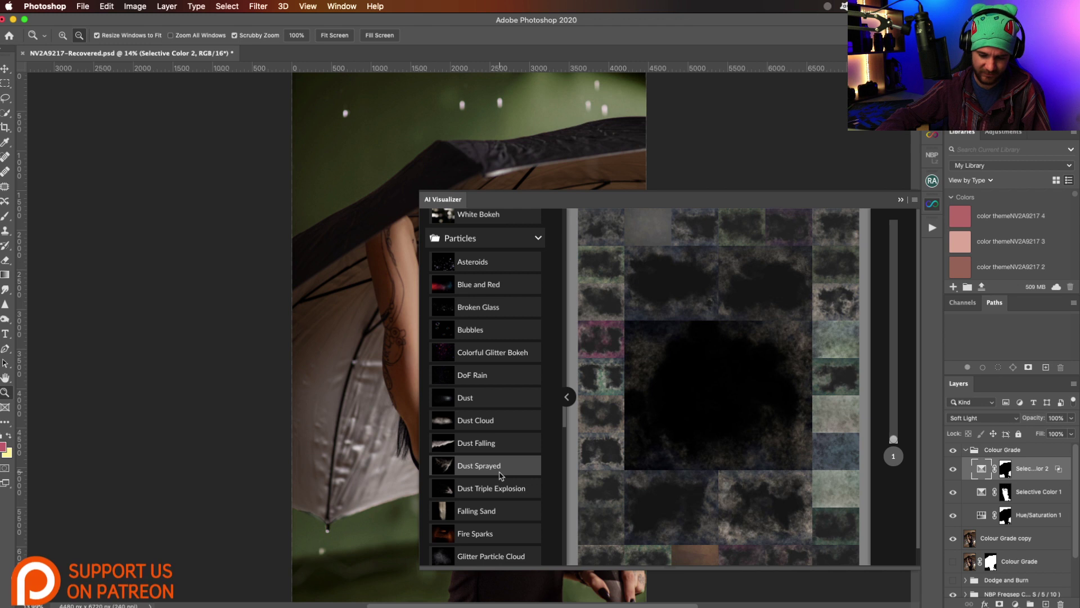
pyautogui.scroll(-4, 500, 475)
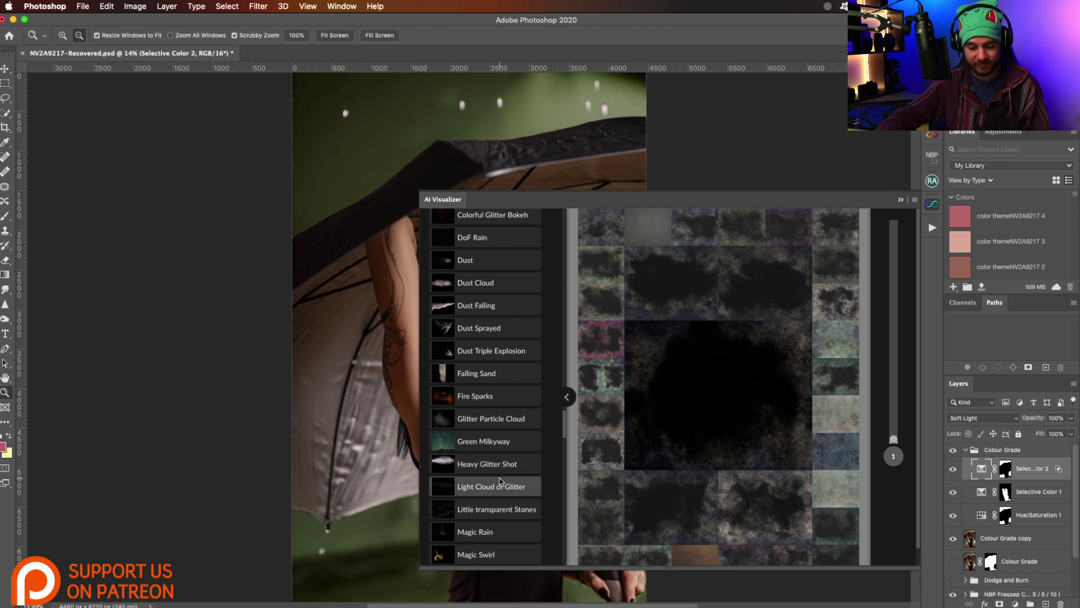
pyautogui.scroll(-4, 498, 478)
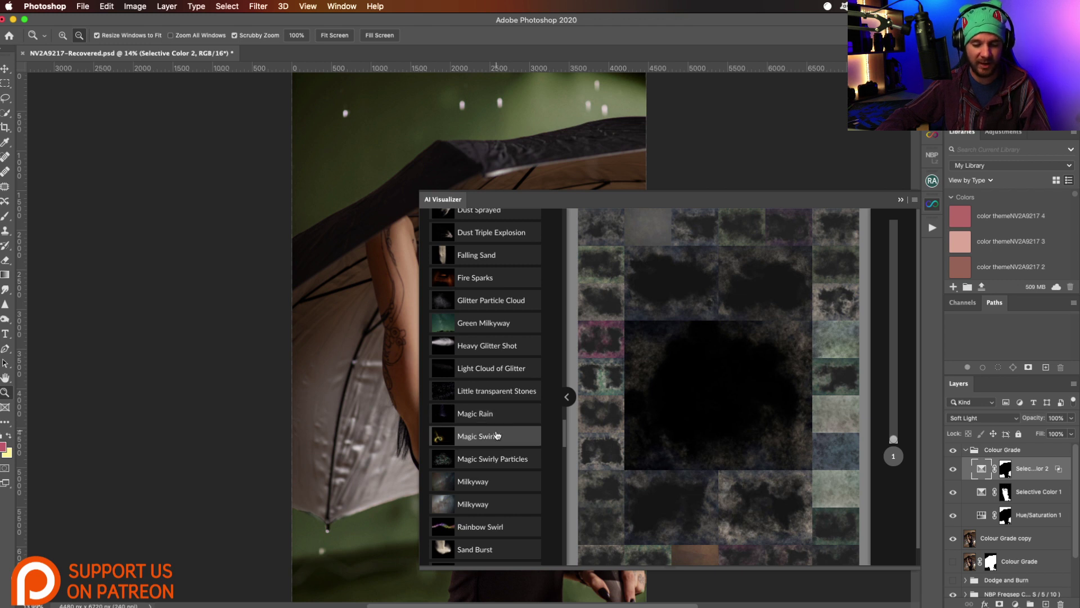
pyautogui.scroll(-4, 475, 472)
pyautogui.scroll(-1, 469, 467)
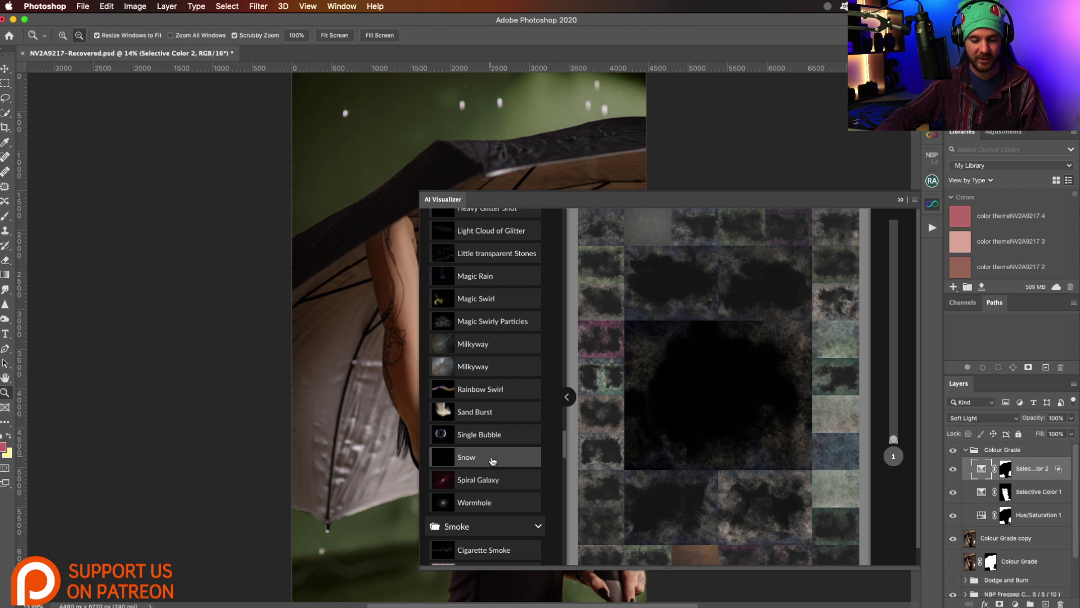
pyautogui.scroll(-6, 501, 435)
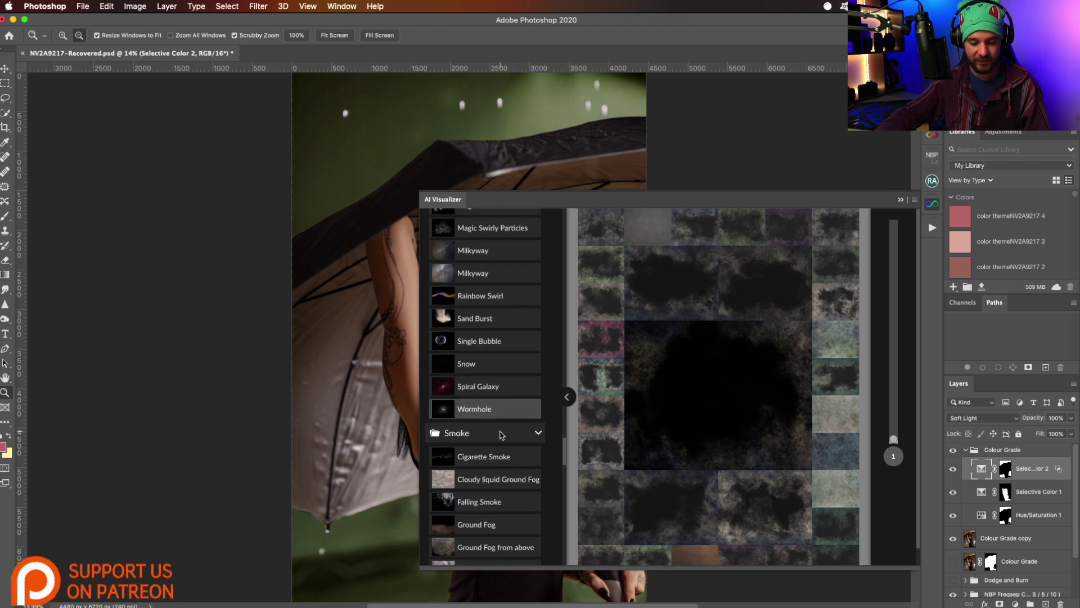
# Look through the Smoke assets in the AI Visualizer list, including the ground fogs, Mushroom Cloud, Spooky Smoke and Thick White Smoke
pyautogui.scroll(-3, 501, 435)
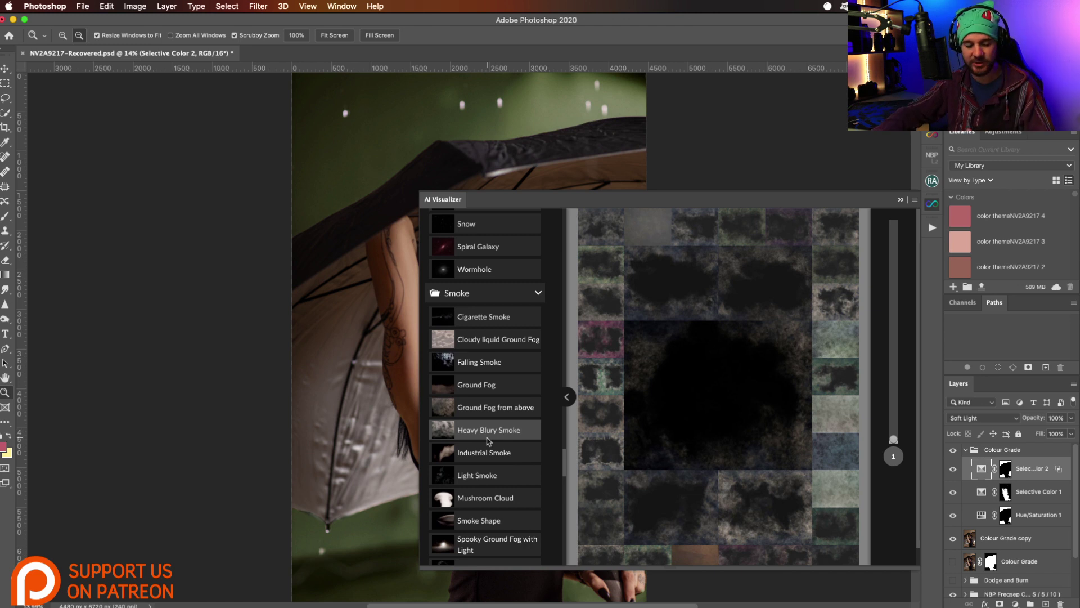
pyautogui.scroll(-2, 498, 501)
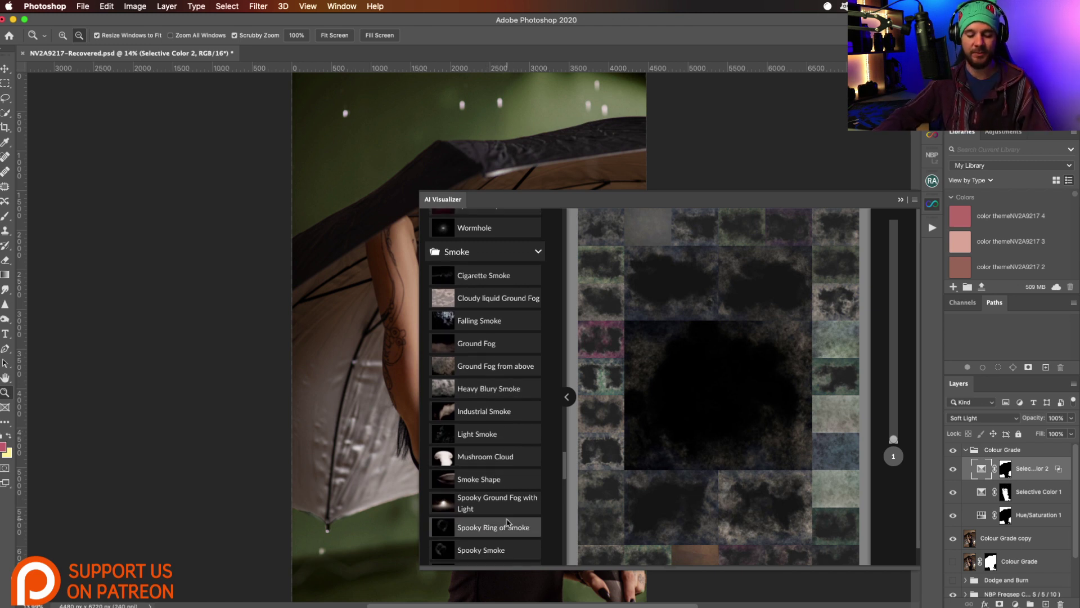
pyautogui.scroll(-3, 505, 521)
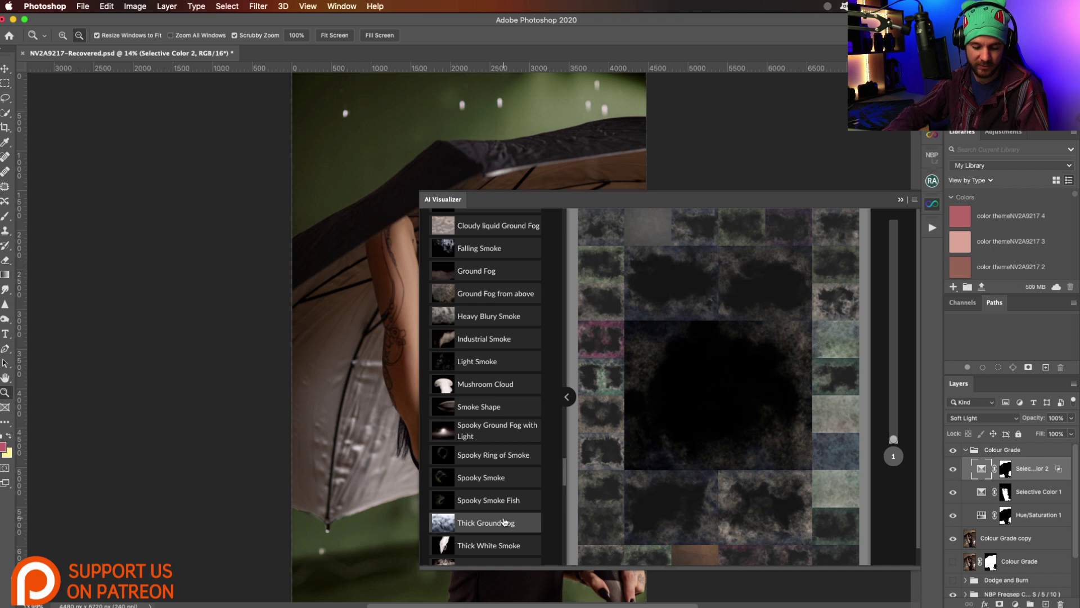
pyautogui.scroll(-5, 505, 521)
# Examine the Textures assets in the AI Visualizer list, from crumpled papers, ice and grunge walls to rust, sand and sky textures
pyautogui.scroll(-3, 505, 500)
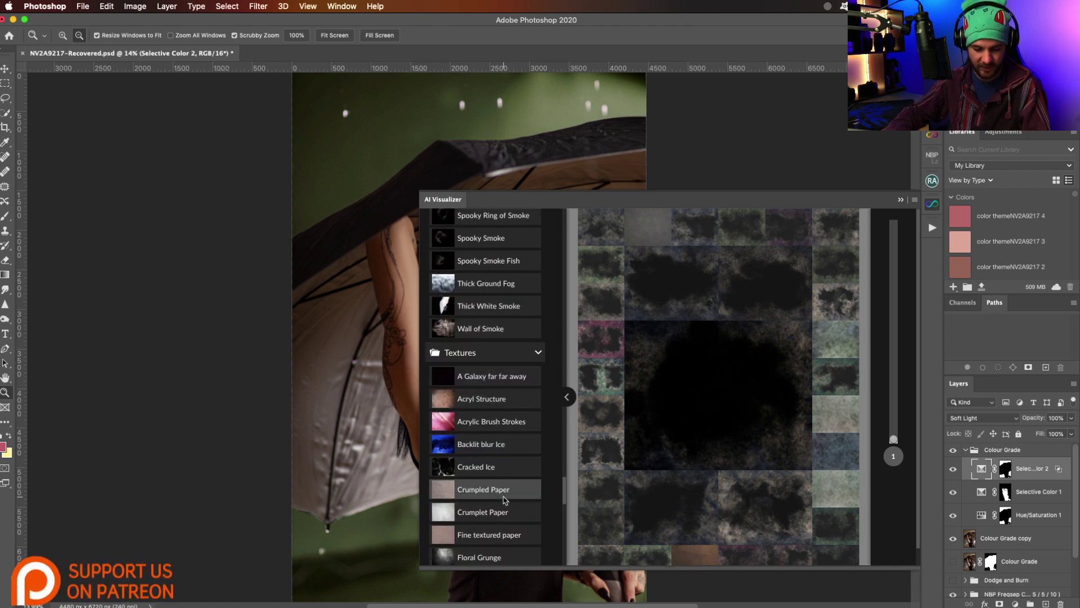
pyautogui.scroll(-3, 497, 472)
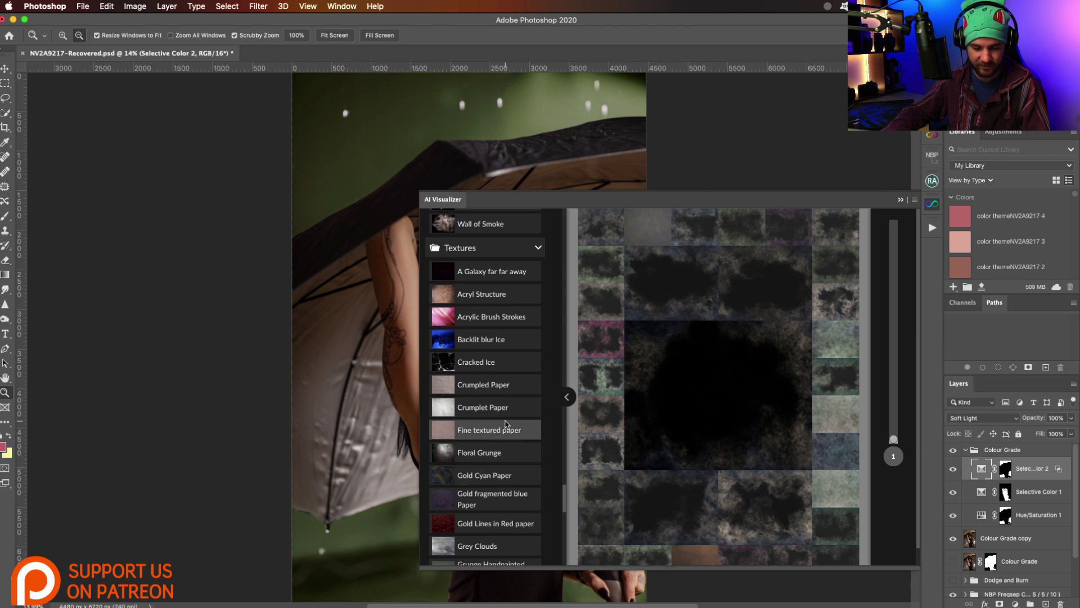
pyautogui.scroll(-4, 506, 428)
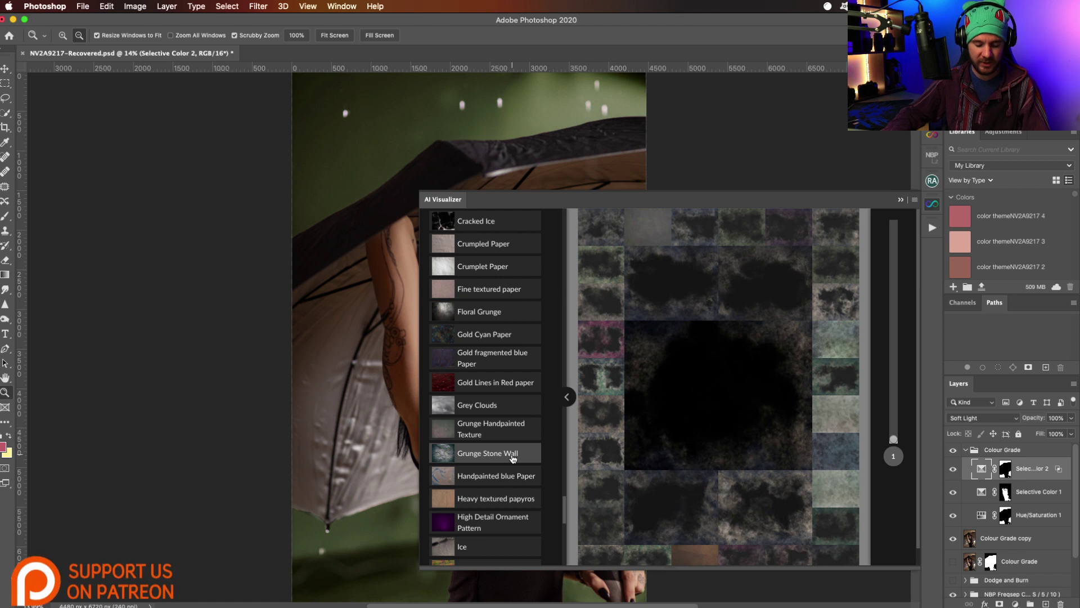
pyautogui.scroll(-2, 529, 524)
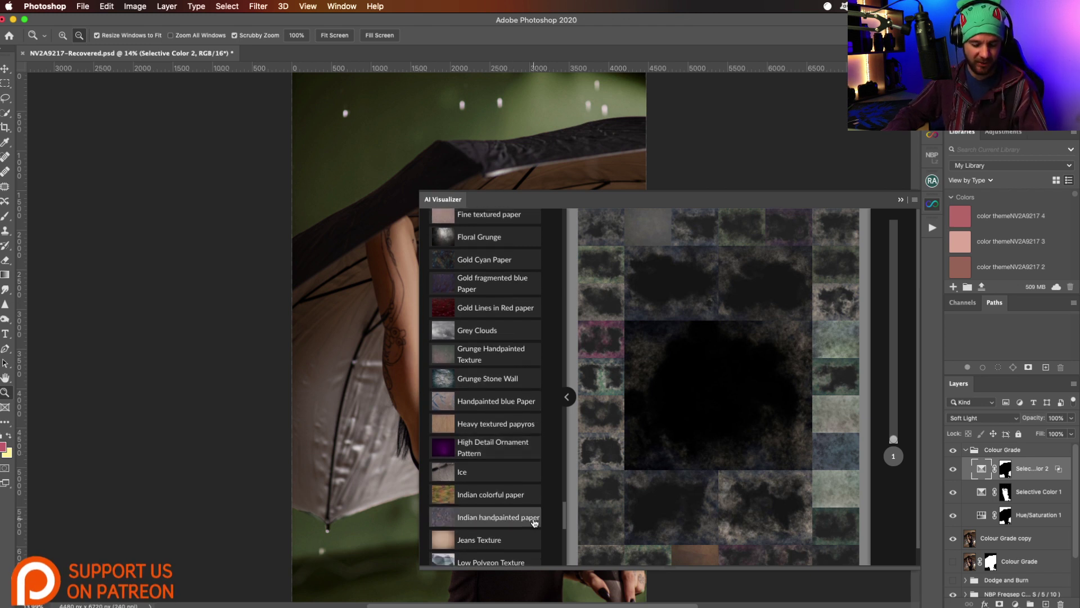
pyautogui.scroll(-2, 532, 526)
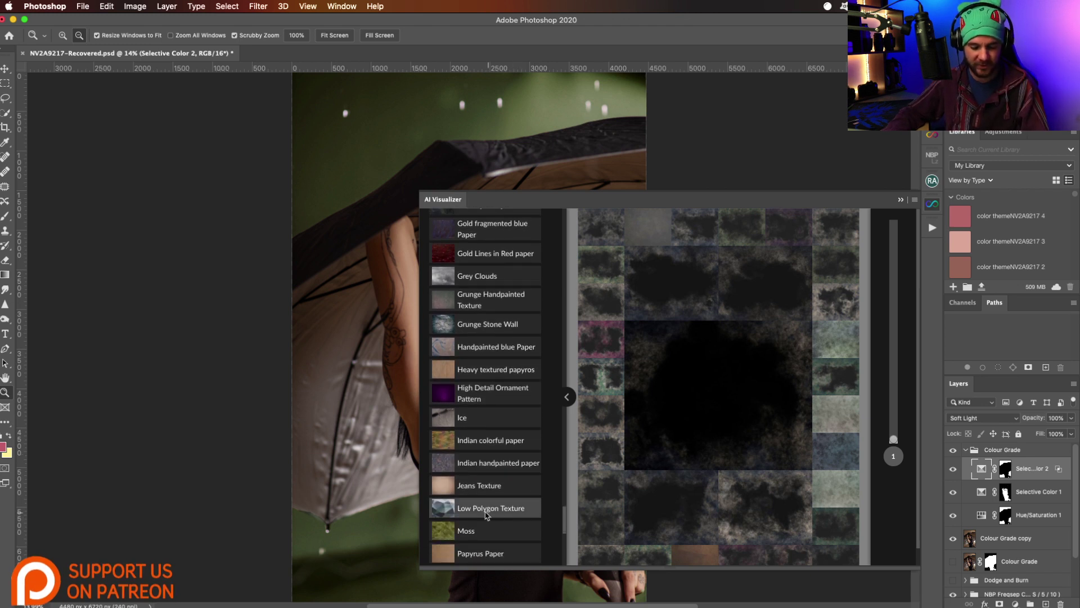
pyautogui.scroll(-1, 495, 515)
pyautogui.scroll(-4, 489, 507)
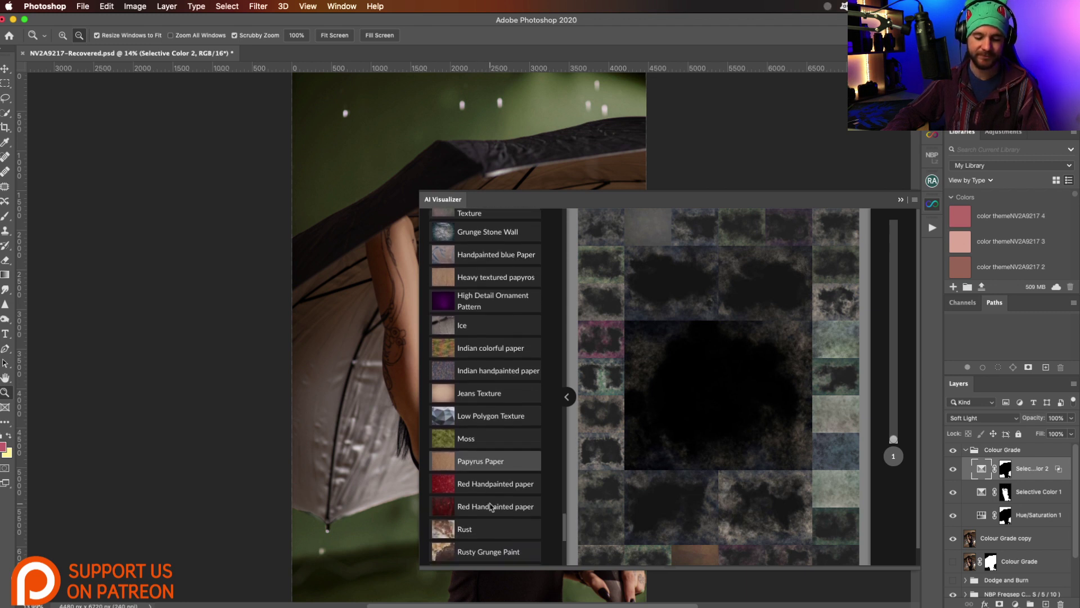
pyautogui.scroll(-2, 490, 508)
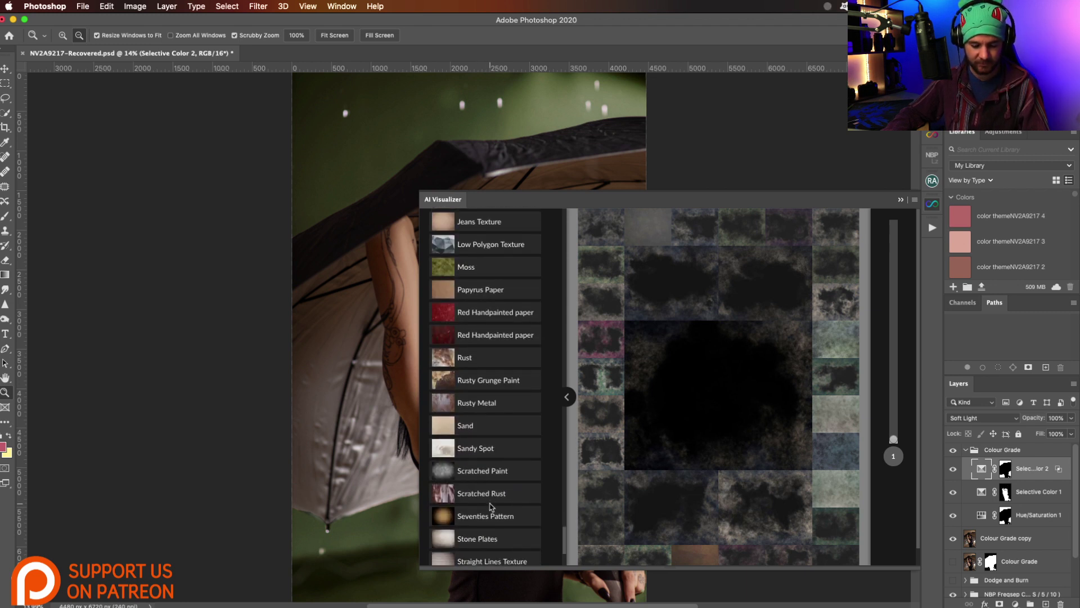
pyautogui.scroll(-2, 490, 495)
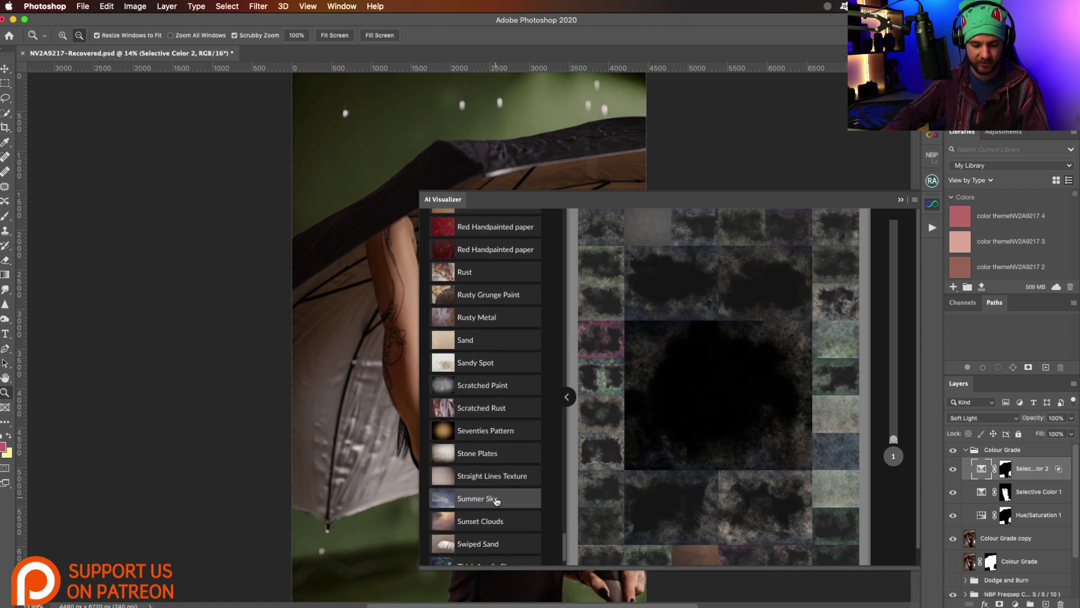
pyautogui.scroll(-2, 496, 500)
pyautogui.scroll(-20, 498, 515)
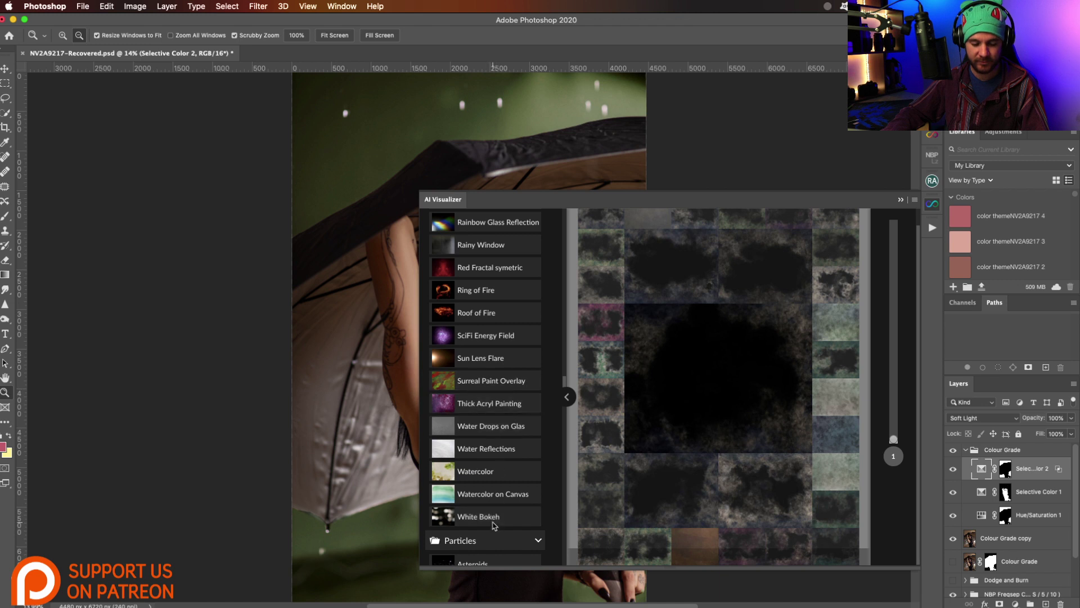
# Go back up the AI Visualizer list and collapse the Overlays category
pyautogui.scroll(4, 479, 519)
pyautogui.scroll(6, 480, 519)
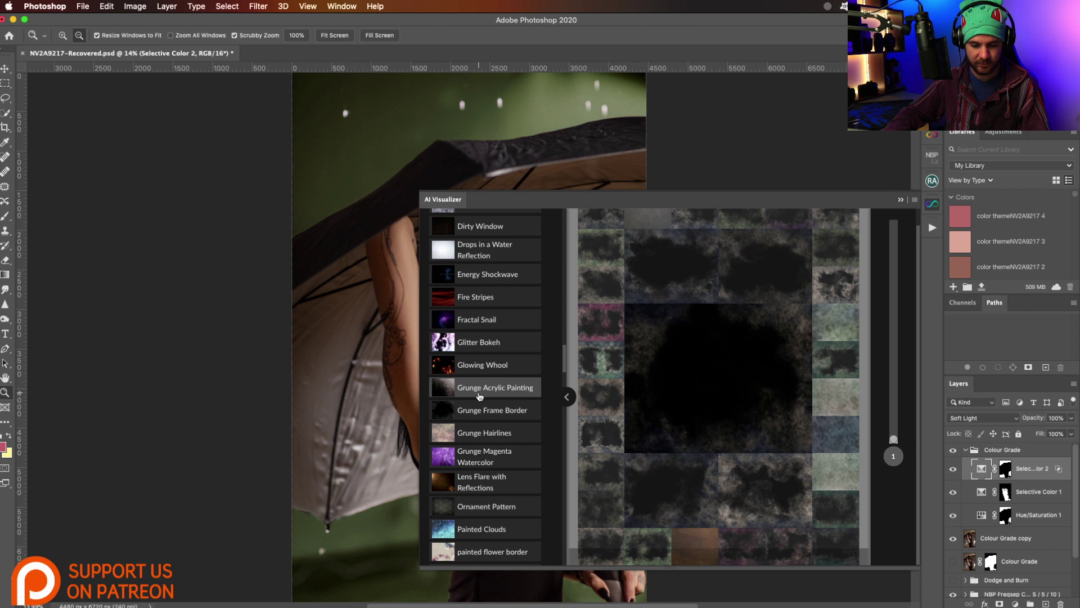
pyautogui.scroll(9, 479, 394)
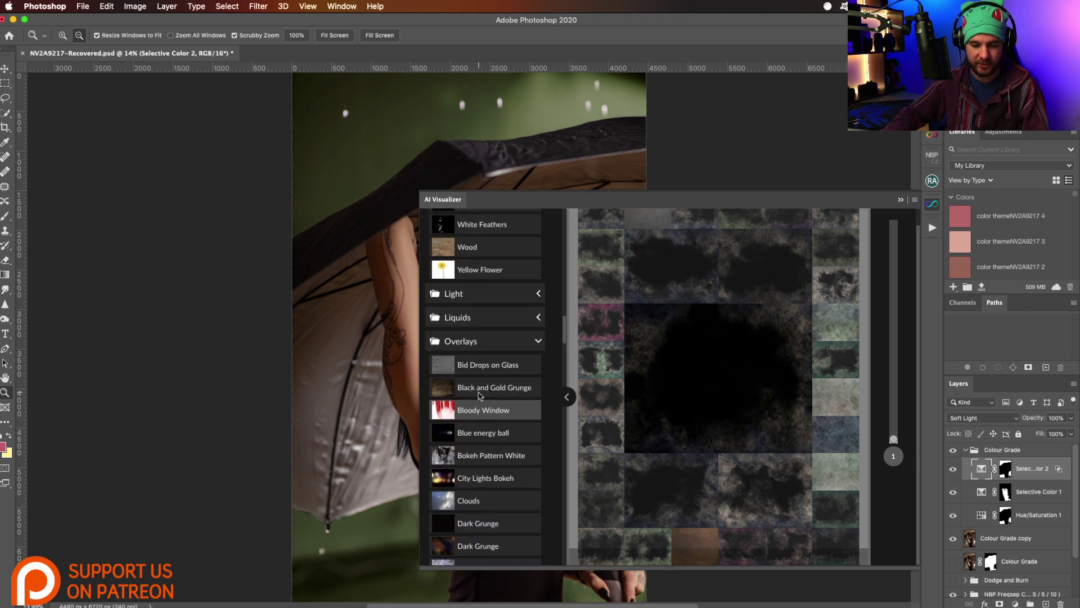
pyautogui.click(536, 347)
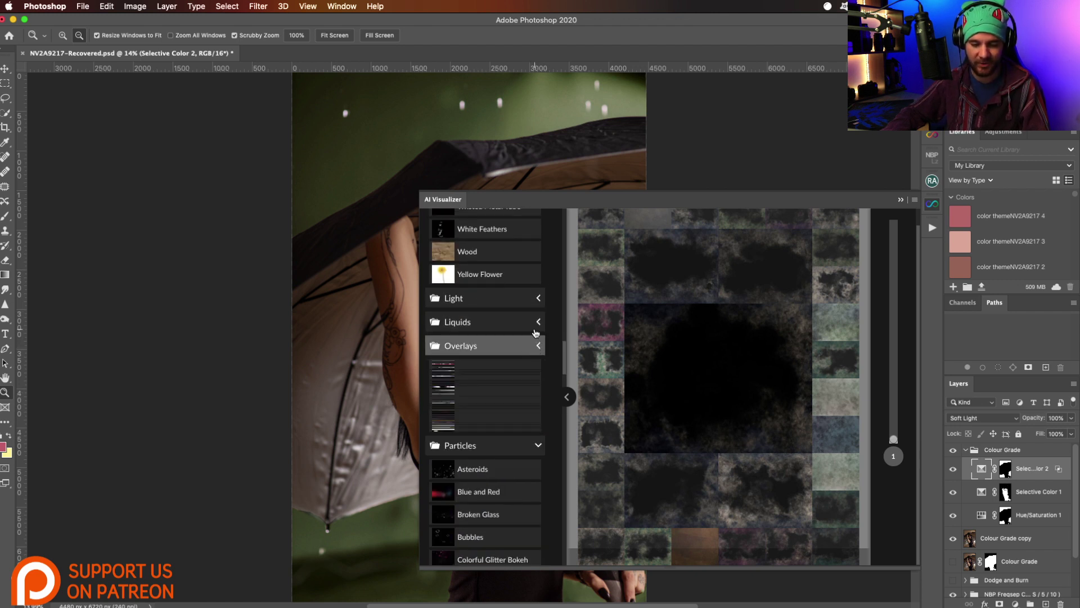
# Expand the Liquids category, review its blood, ink, milk, slime and water splash assets, and collapse it
pyautogui.click(535, 321)
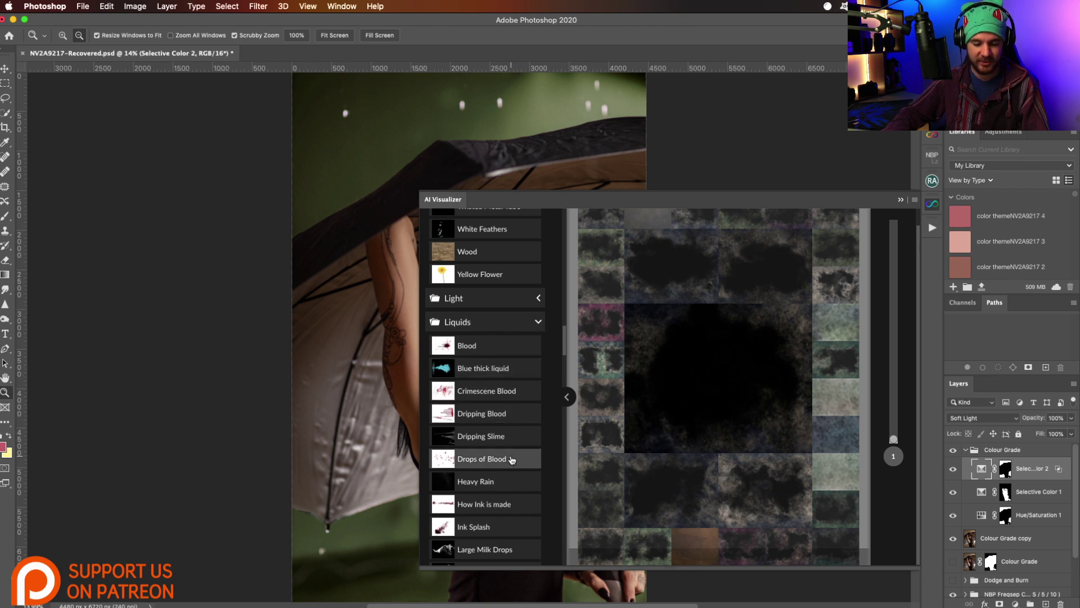
pyautogui.scroll(-1, 513, 459)
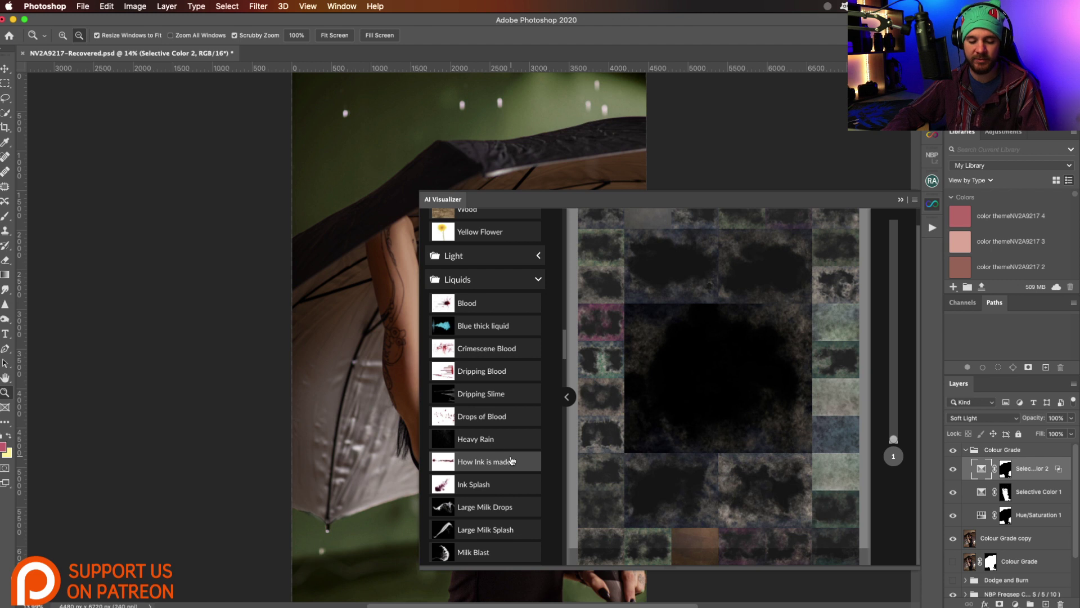
pyautogui.scroll(-3, 506, 478)
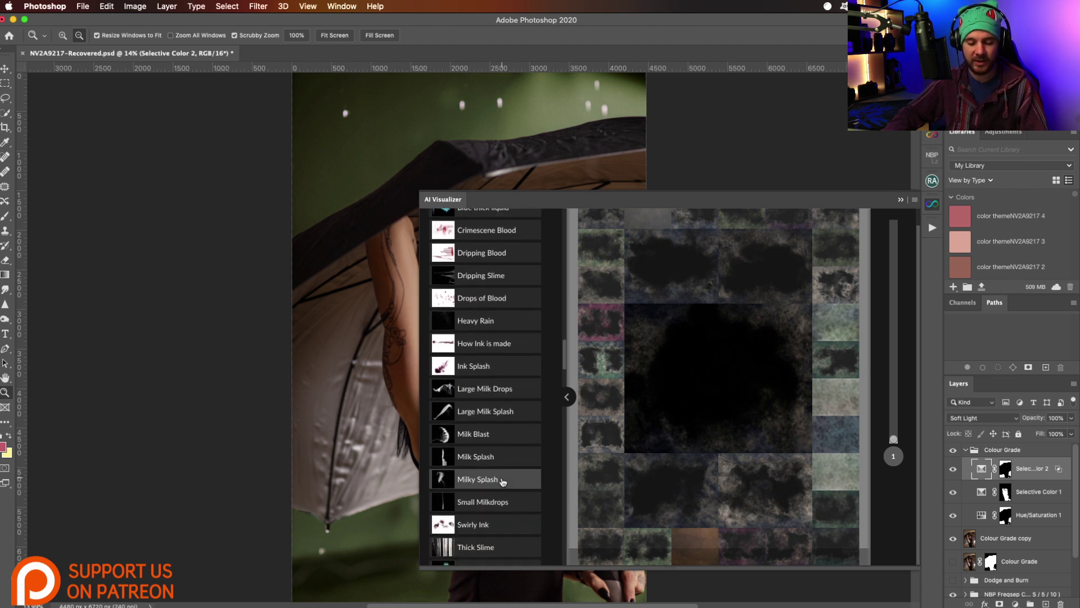
pyautogui.scroll(-3, 498, 521)
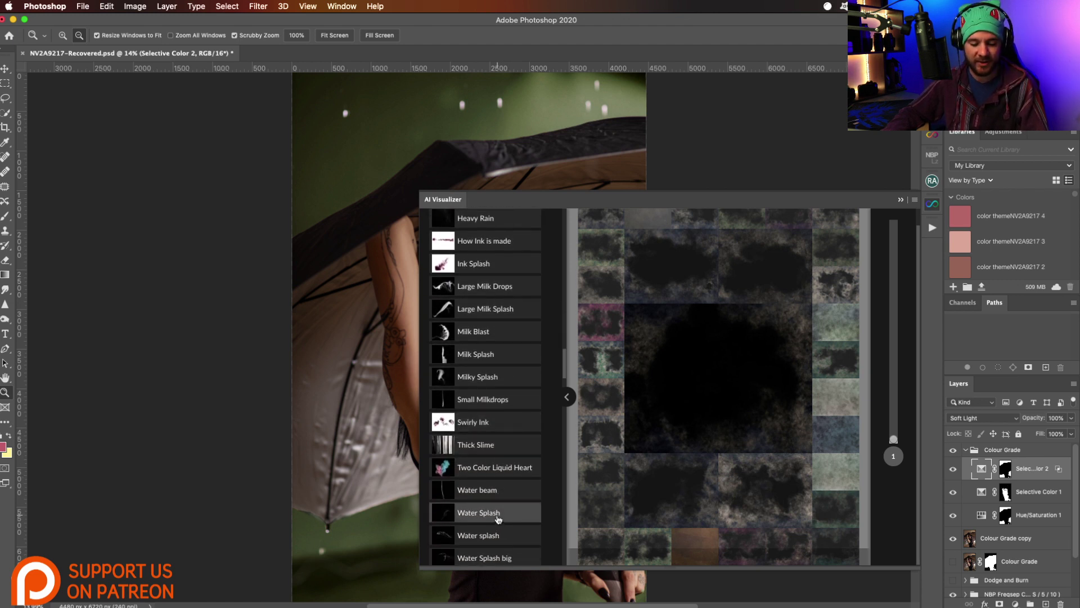
pyautogui.scroll(-3, 498, 519)
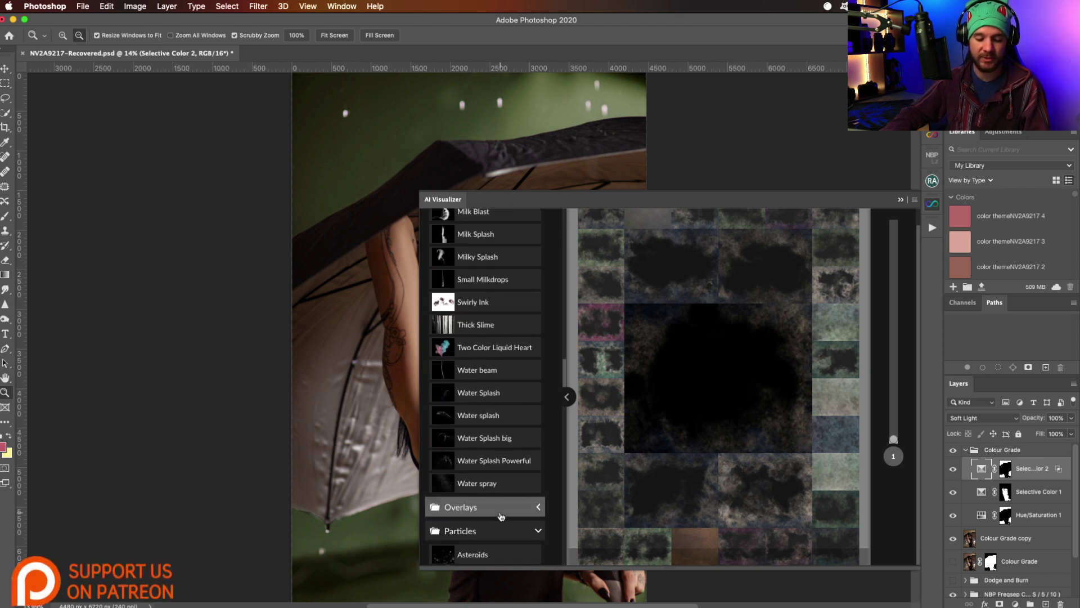
pyautogui.scroll(10, 507, 445)
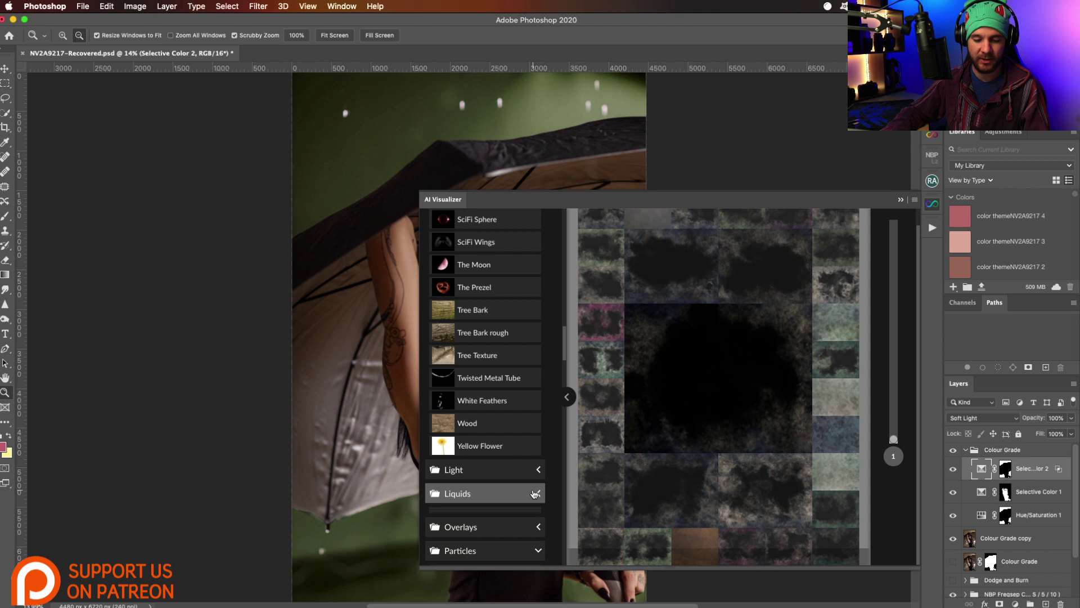
# Check the assets in the .NEW category at the start of the AI Visualizer list and collapse the category again
pyautogui.scroll(6, 482, 363)
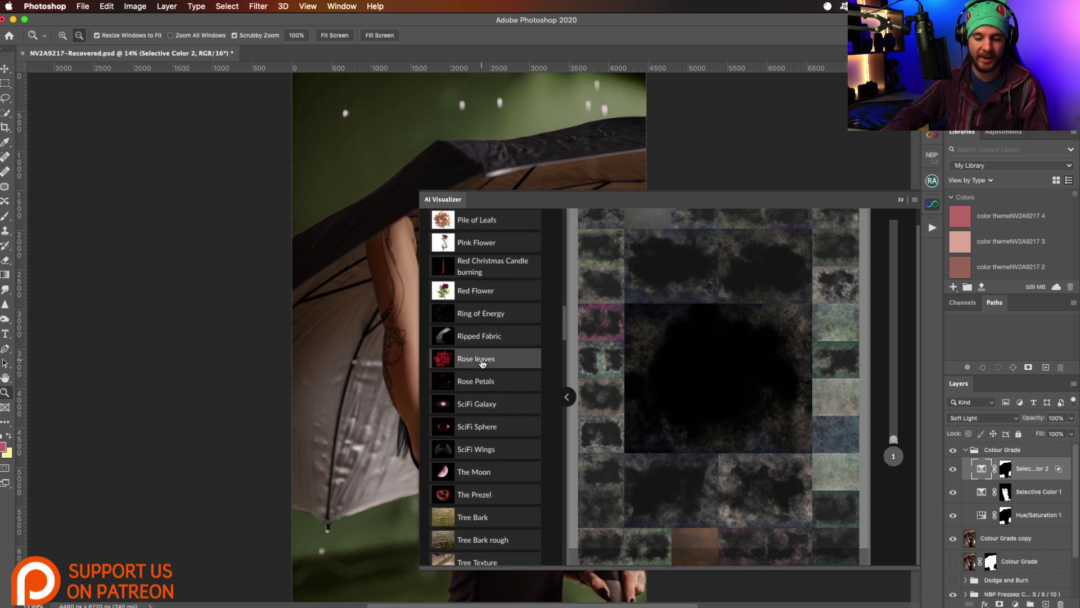
pyautogui.scroll(7, 481, 363)
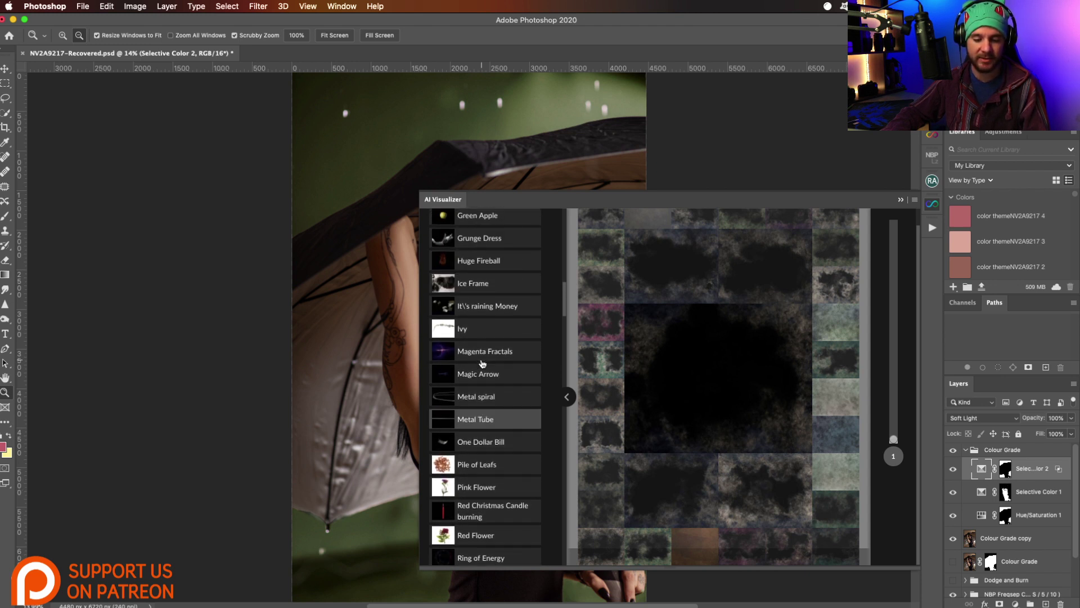
pyautogui.scroll(6, 482, 363)
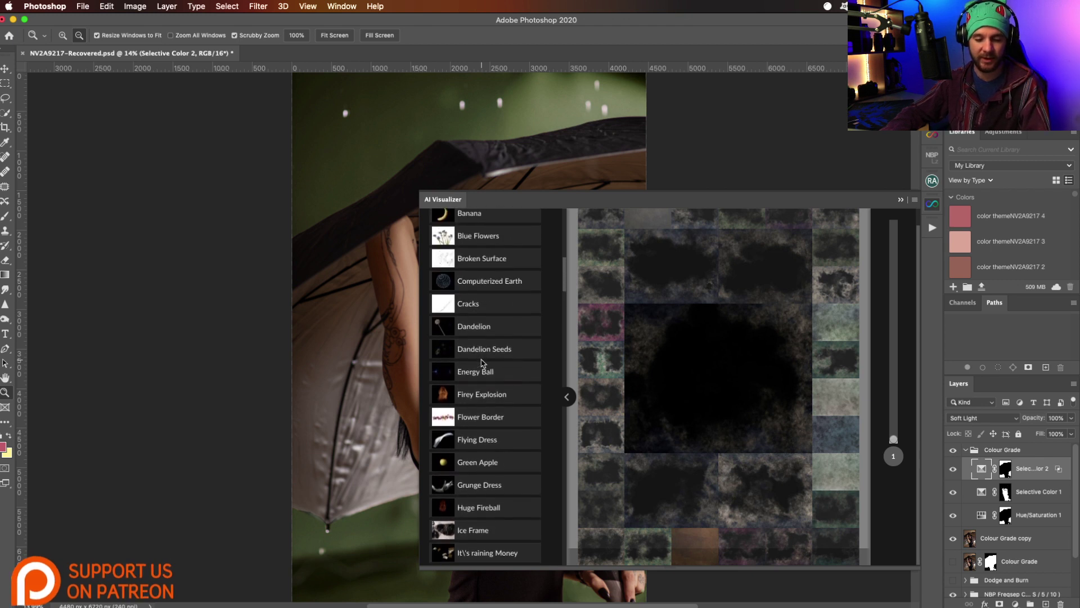
pyautogui.scroll(6, 483, 363)
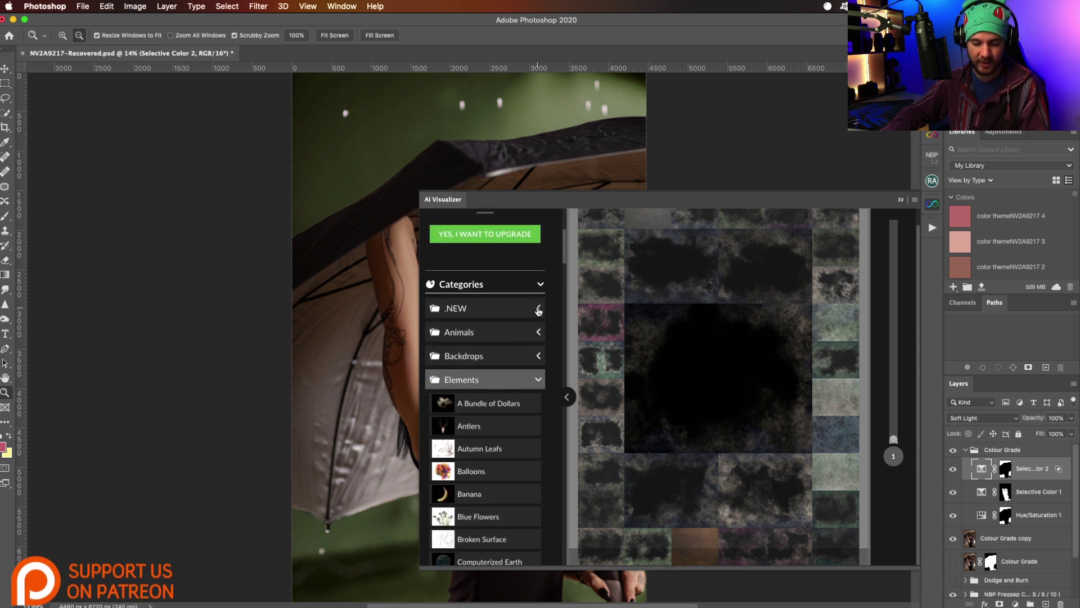
pyautogui.click(538, 308)
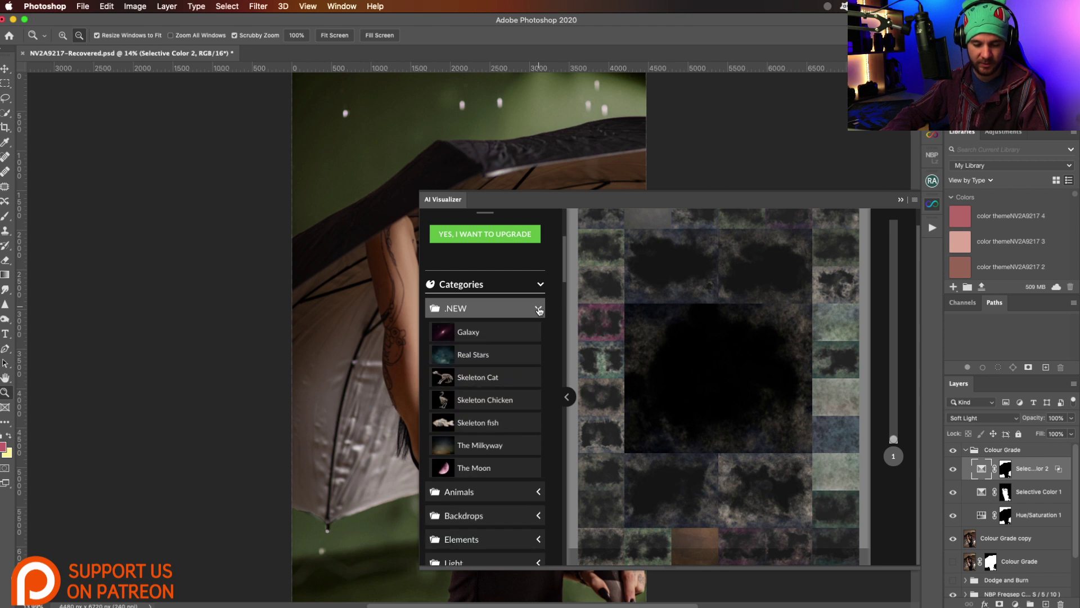
pyautogui.click(539, 309)
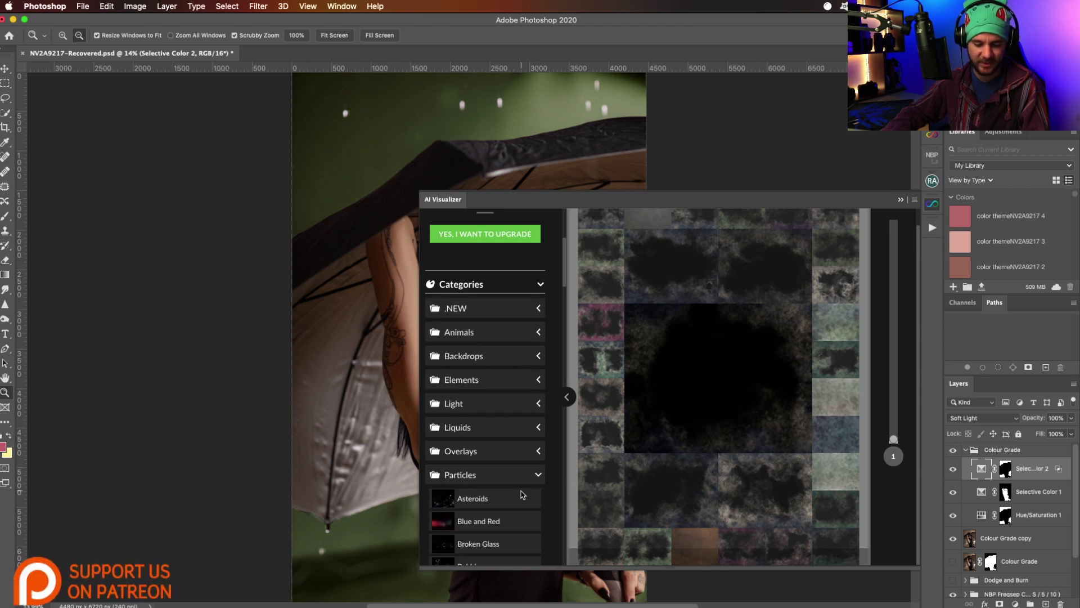
# Load the DoF Rain asset from the Particles category into the AI Visualizer preview
pyautogui.scroll(-2, 522, 495)
pyautogui.scroll(-5, 523, 495)
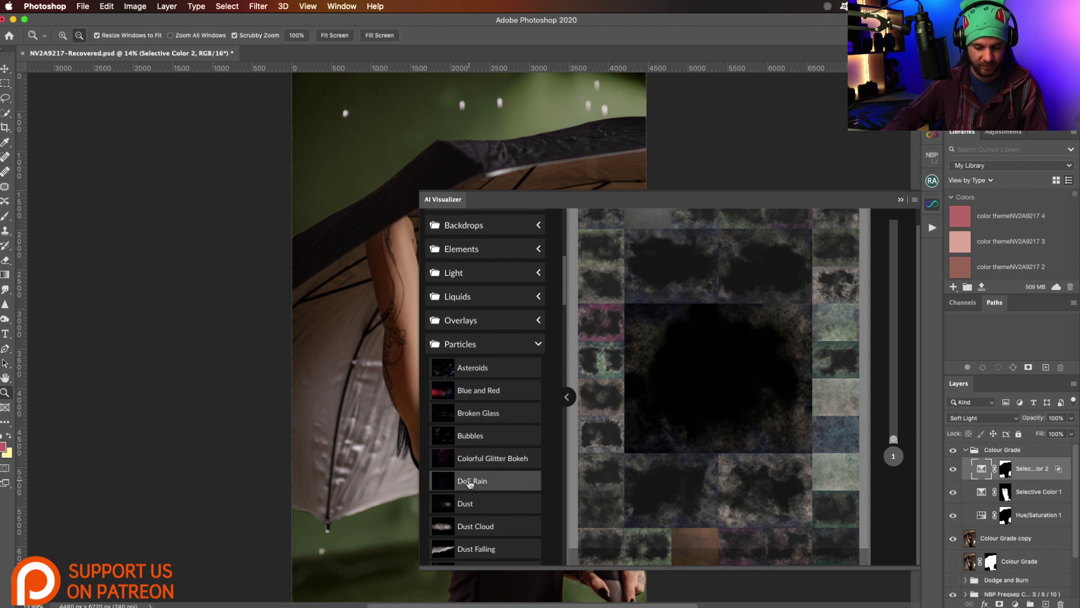
pyautogui.click(470, 482)
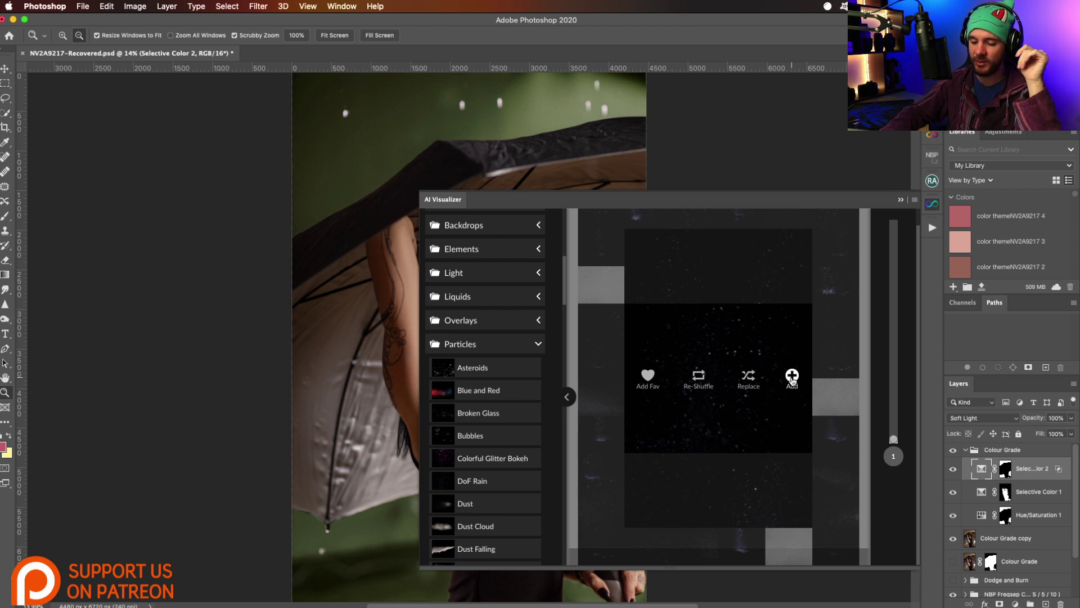
# Add the DoF Rain texture to the image, collapse the AI Visualizer, and move the rain layer up over the umbrella and face
pyautogui.click(793, 381)
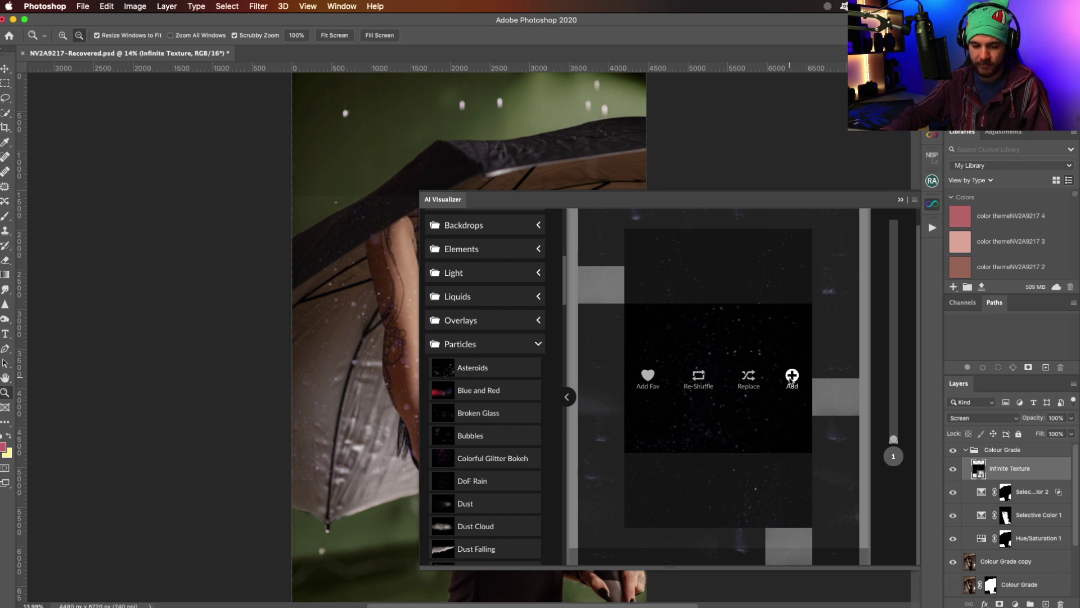
pyautogui.click(902, 200)
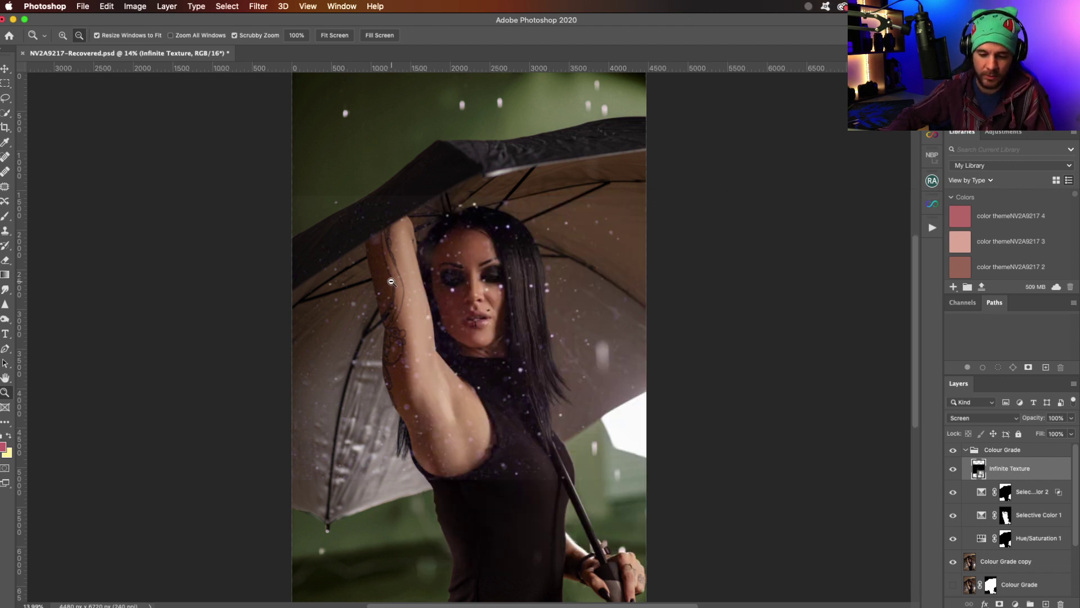
pyautogui.press('v')
pyautogui.moveTo(491, 338); pyautogui.dragTo(488, 238)
pyautogui.moveTo(626, 376); pyautogui.dragTo(620, 363)
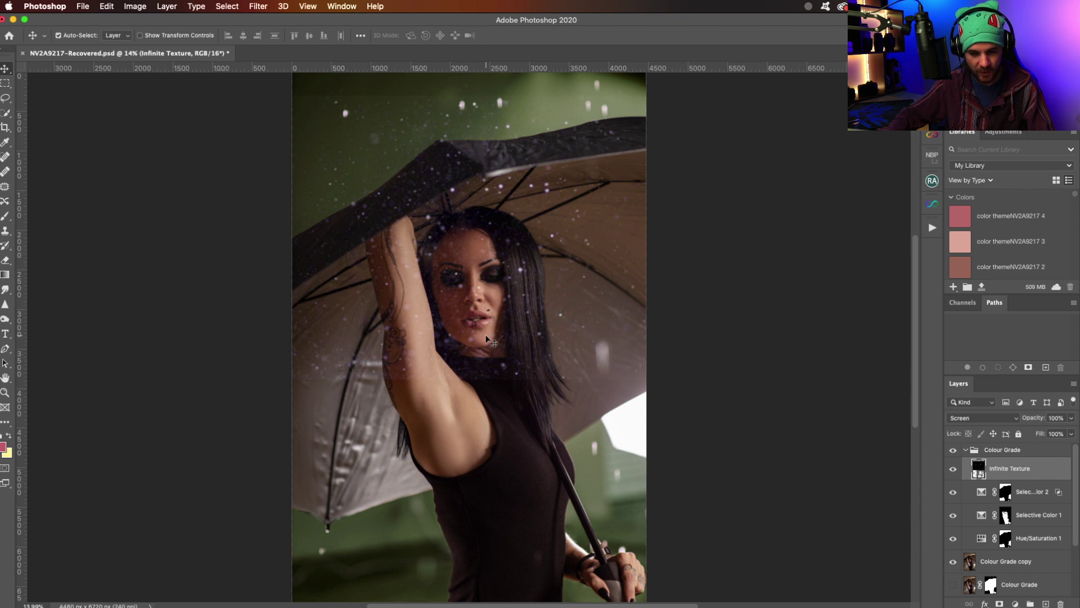
# Scale the rain texture proportionally to about 2097% and reposition it so it covers the full height of the portrait
pyautogui.hotkey('ctrl', 't')
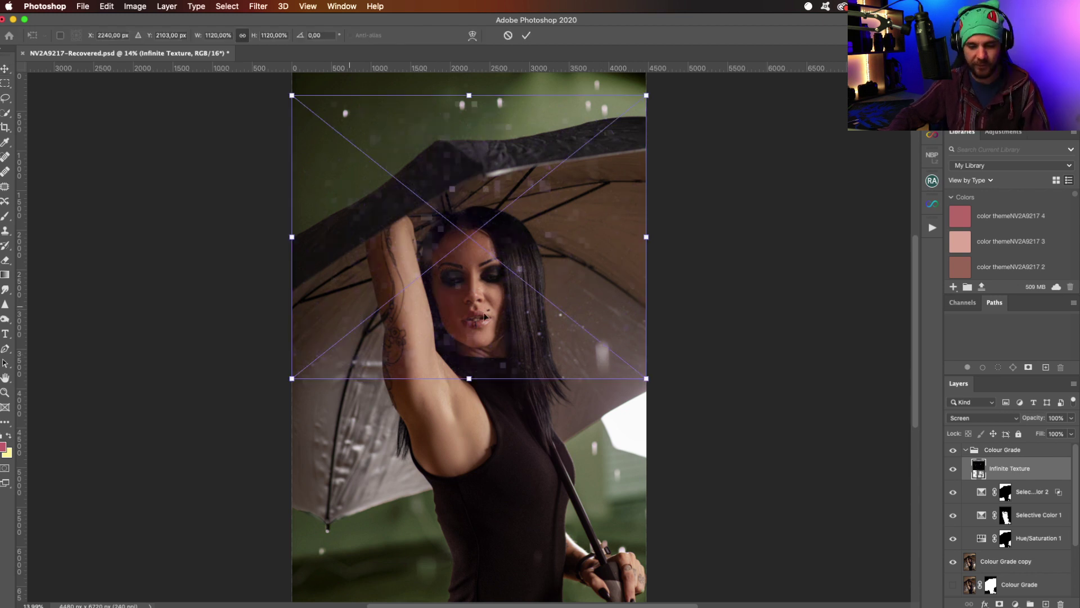
pyautogui.moveTo(646, 377); pyautogui.dragTo(916, 501)
pyautogui.moveTo(561, 403); pyautogui.dragTo(454, 379)
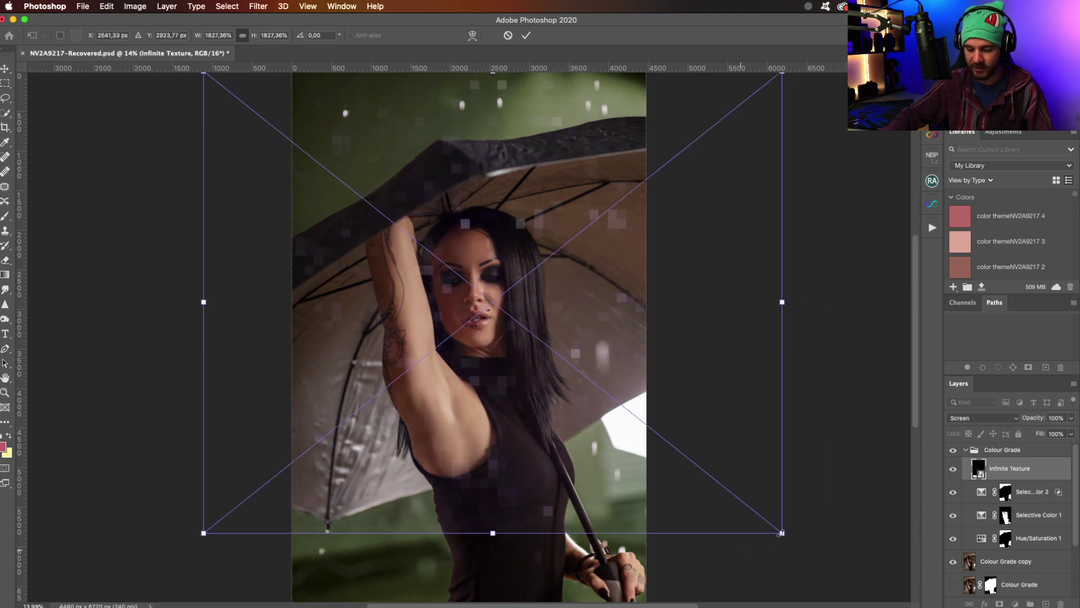
pyautogui.moveTo(786, 536); pyautogui.dragTo(876, 588)
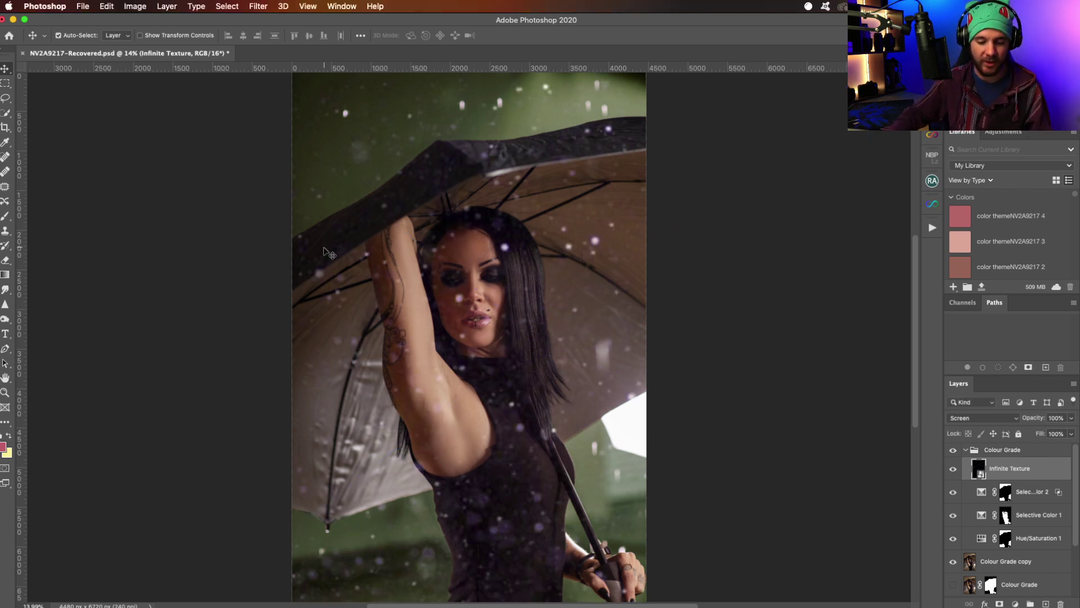
# Enlarge the rain texture further to about 2228% so it extends slightly beyond the canvas's upper and lower edges
pyautogui.press('z')
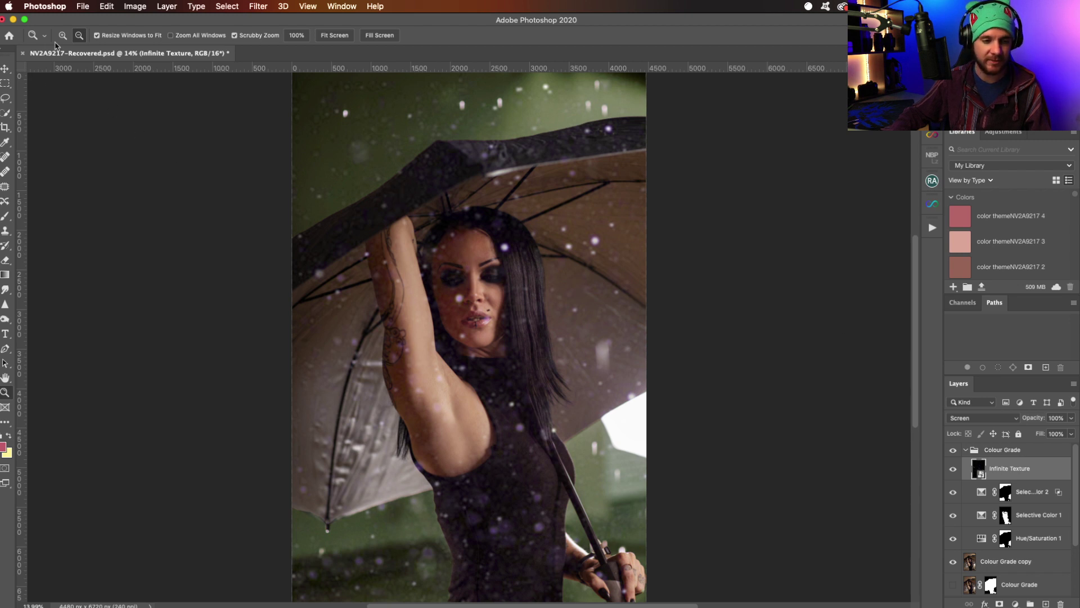
pyautogui.moveTo(258, 137); pyautogui.dragTo(241, 138)
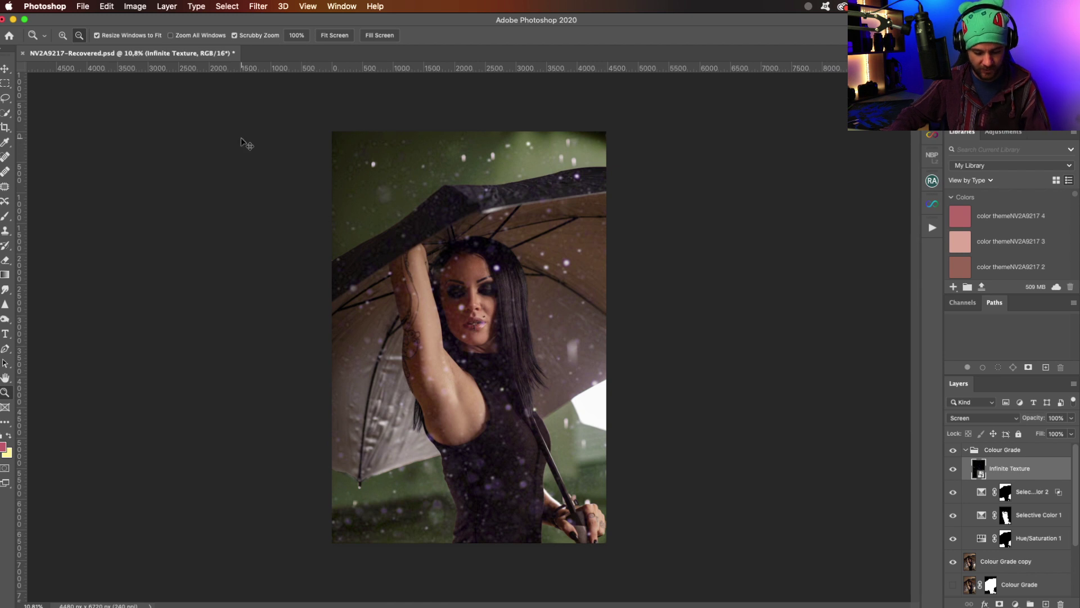
pyautogui.press('super+t')
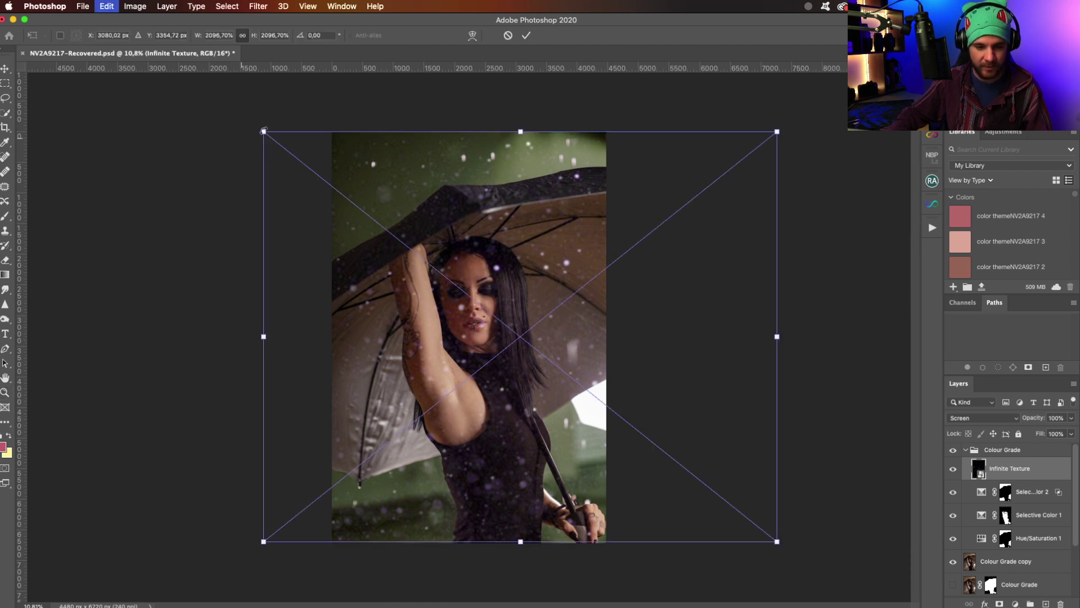
pyautogui.moveTo(256, 131); pyautogui.dragTo(238, 115)
pyautogui.moveTo(779, 540); pyautogui.dragTo(795, 548)
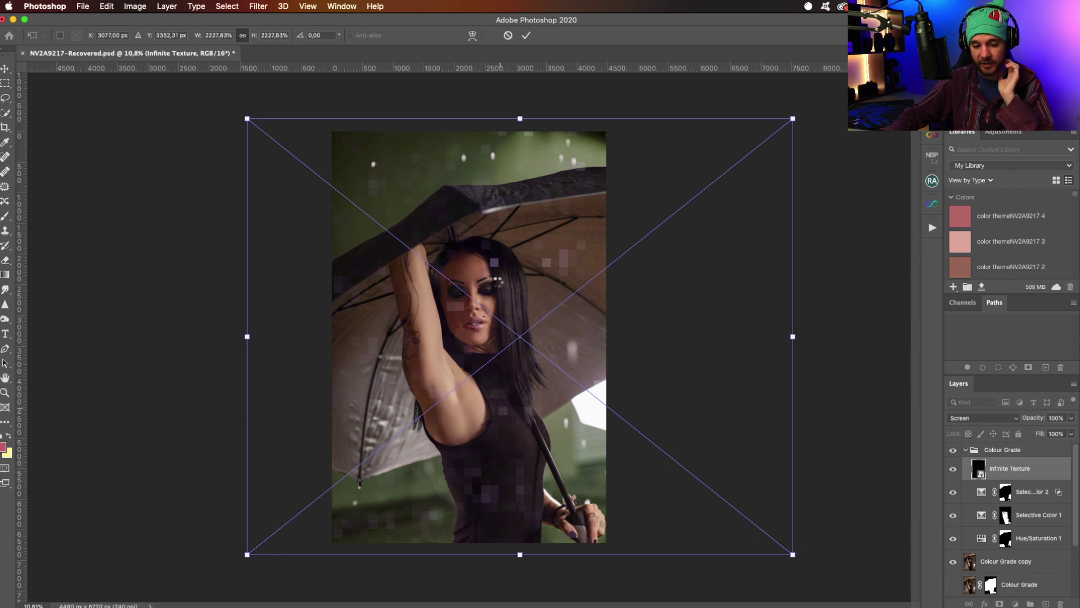
pyautogui.press('z')
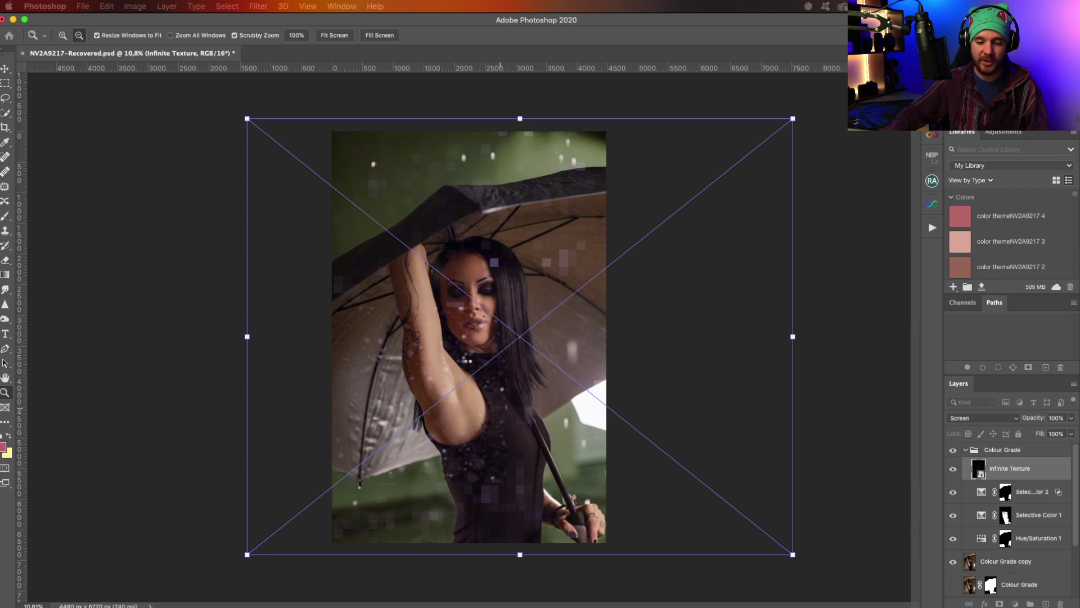
pyautogui.press('Return')
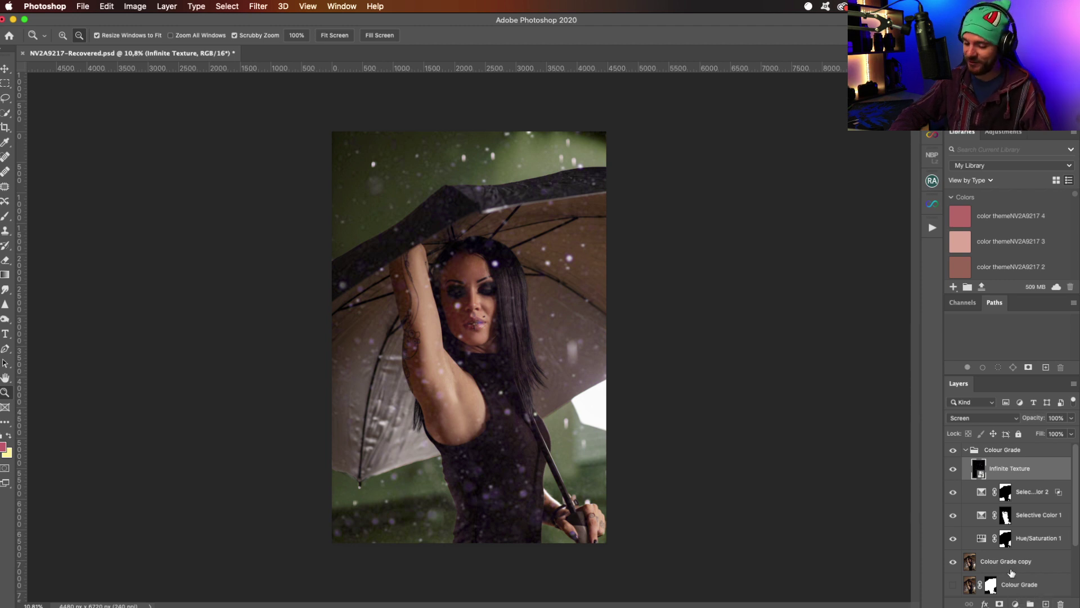
# Apply a Levels adjustment to the rain texture with the black input level raised to 10
pyautogui.press('super+space')
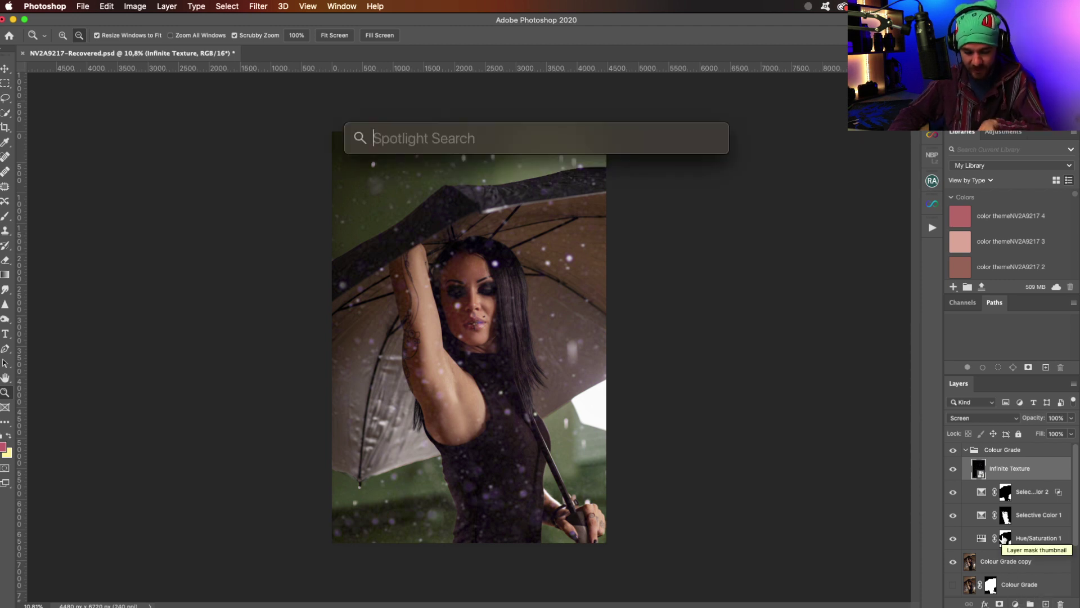
pyautogui.press('super+space')
pyautogui.press('super+minus')
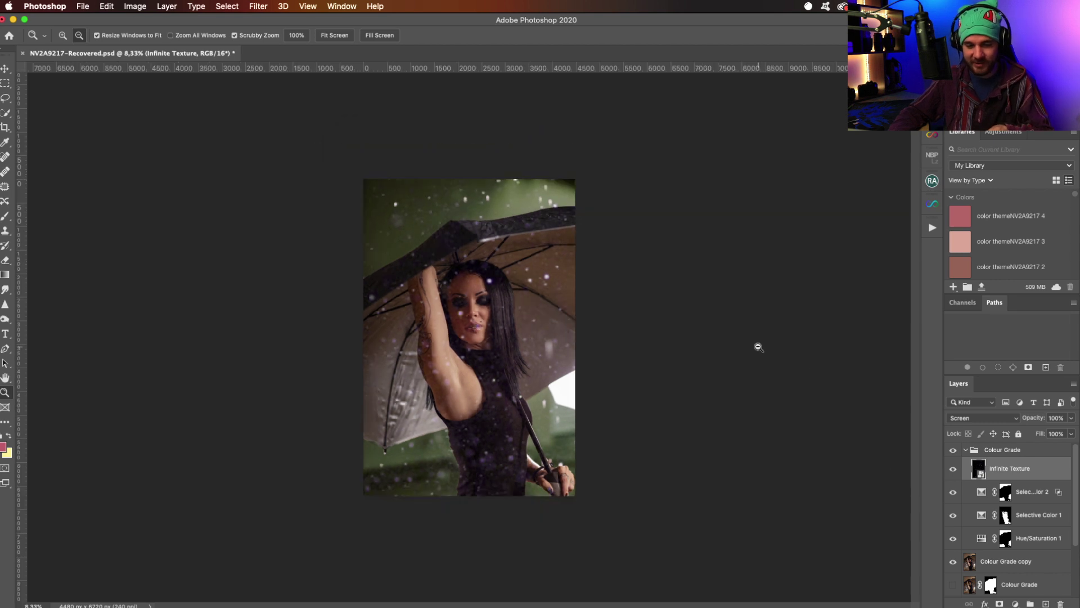
pyautogui.press('super+l')
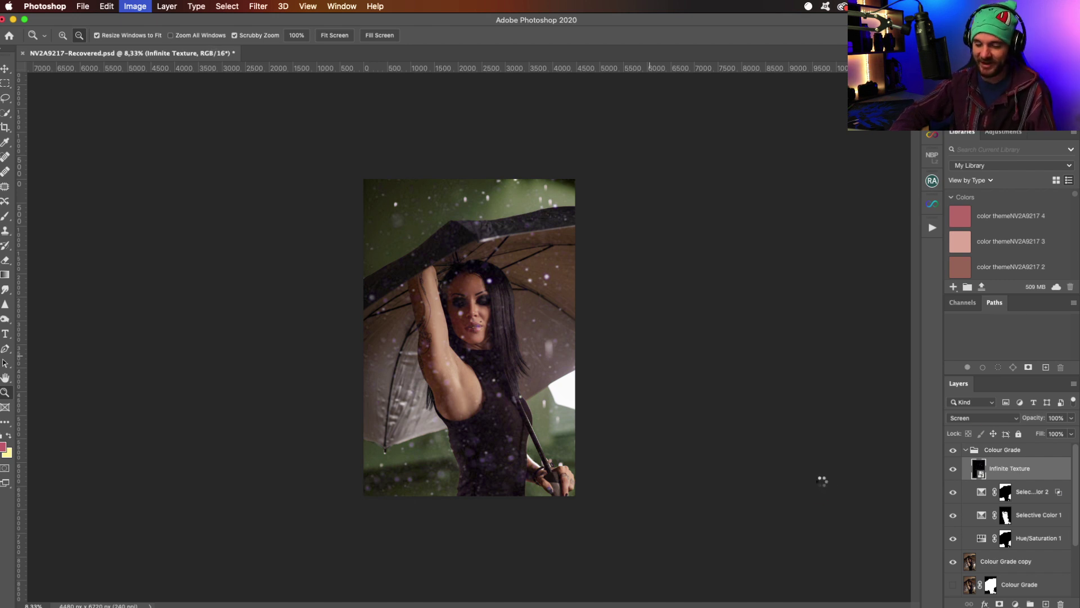
pyautogui.moveTo(541, 149); pyautogui.dragTo(733, 157)
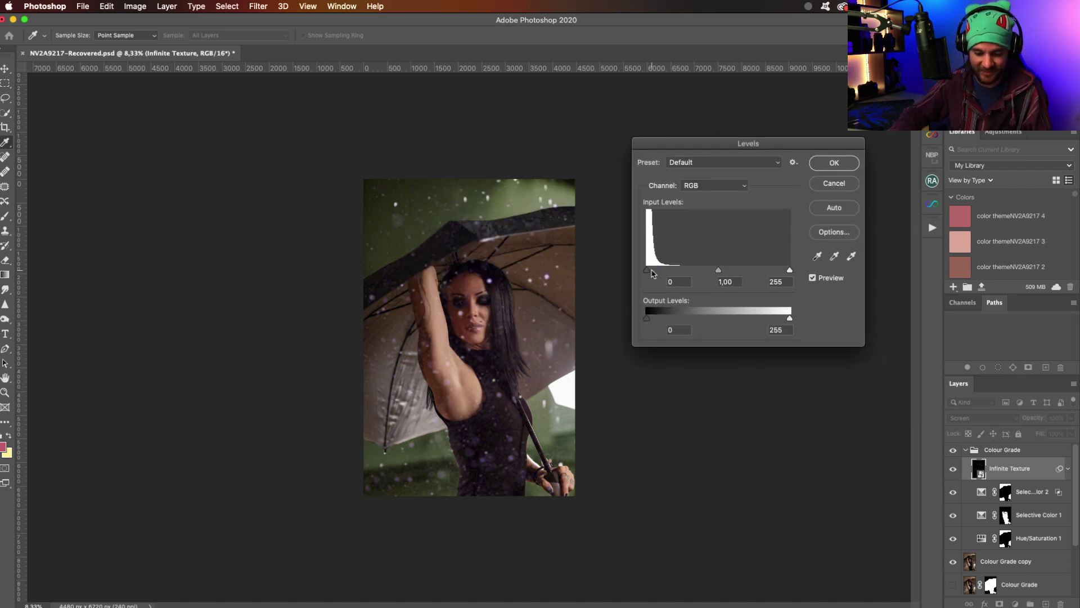
pyautogui.moveTo(650, 273); pyautogui.dragTo(652, 273)
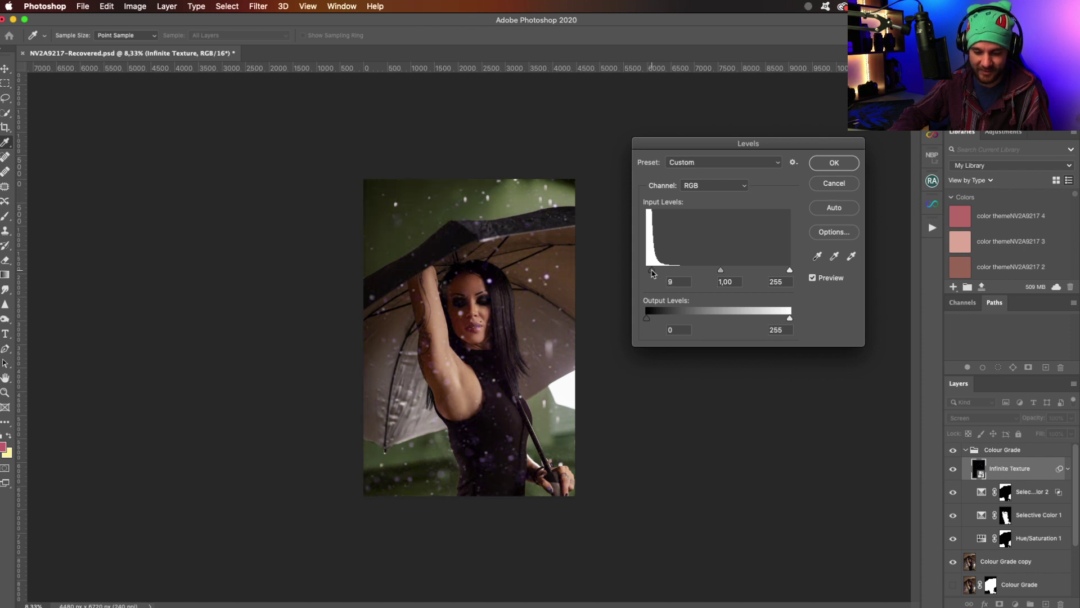
pyautogui.moveTo(652, 274); pyautogui.dragTo(653, 273)
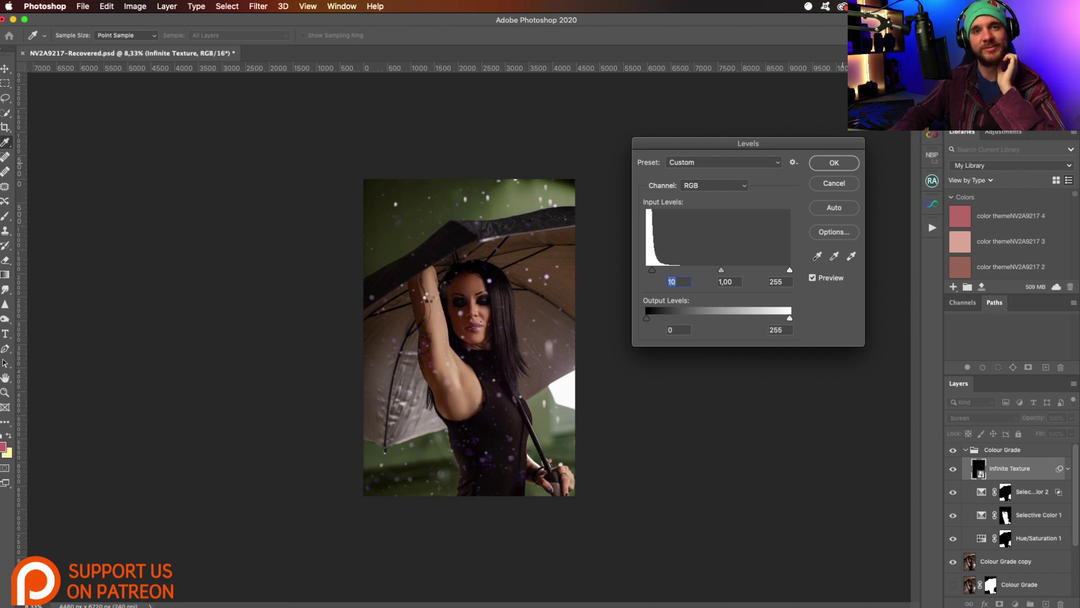
pyautogui.press('Return')
# Apply the Camera Raw Filter to the rain texture with the Defringe Purple Amount set to 20
pyautogui.press('z')
pyautogui.moveTo(476, 342); pyautogui.dragTo(487, 340)
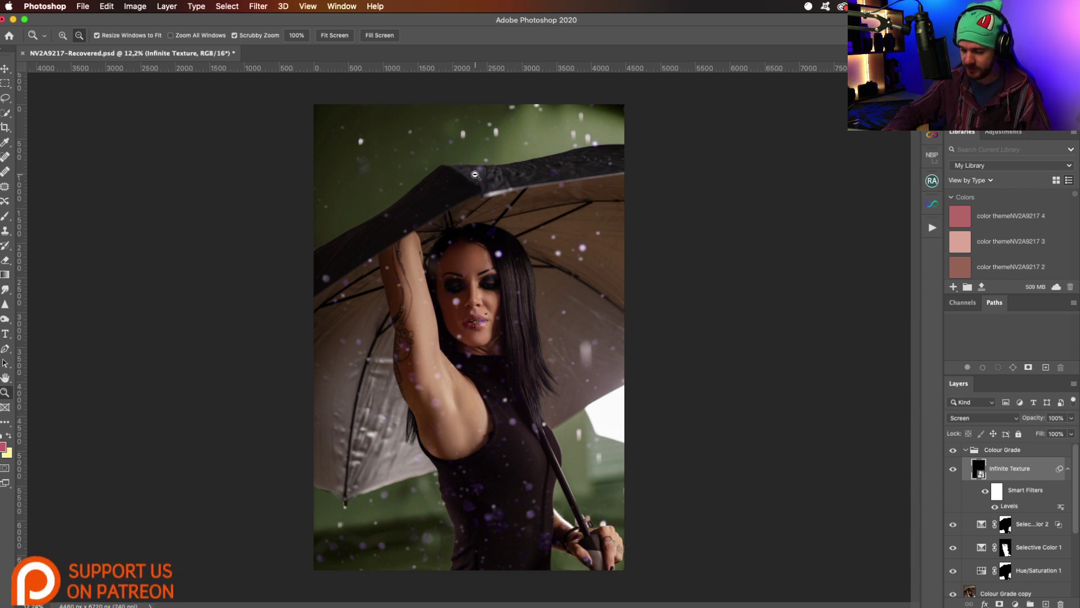
pyautogui.click(1015, 604)
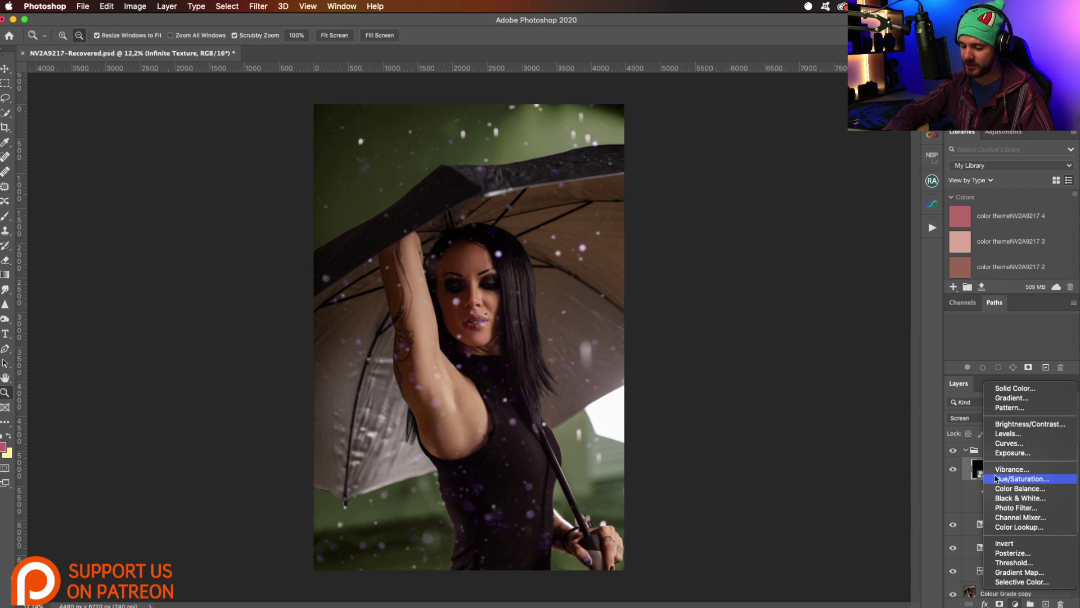
pyautogui.press('Escape')
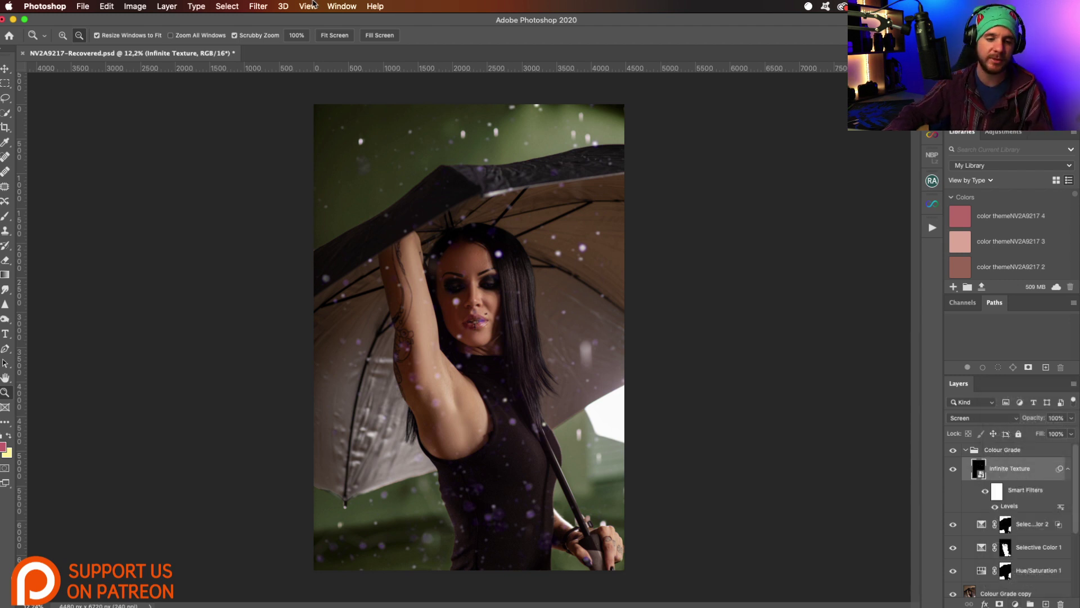
pyautogui.click(258, 6)
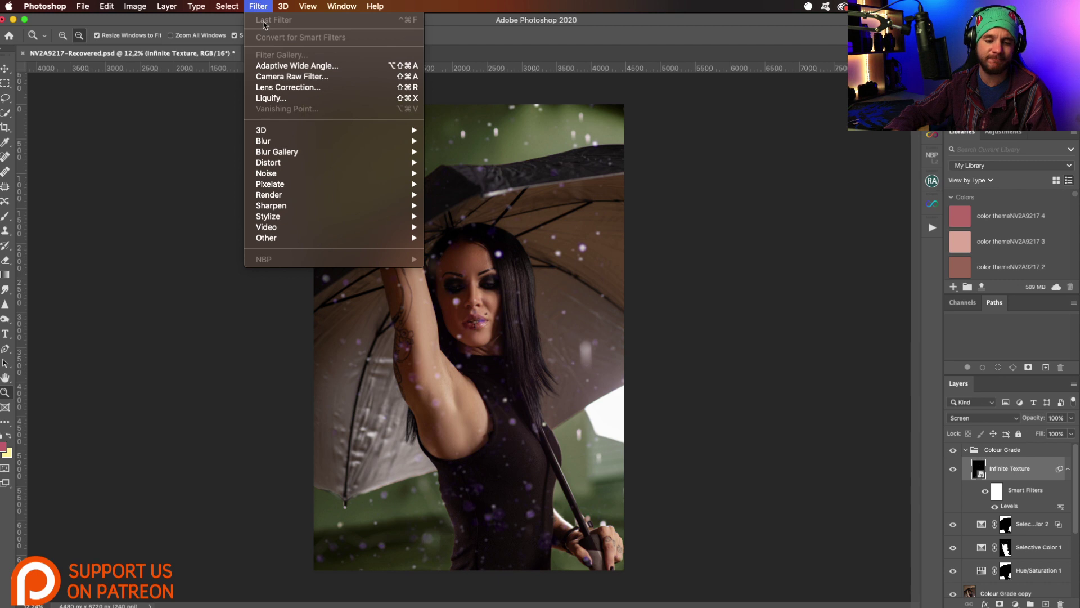
pyautogui.click(287, 77)
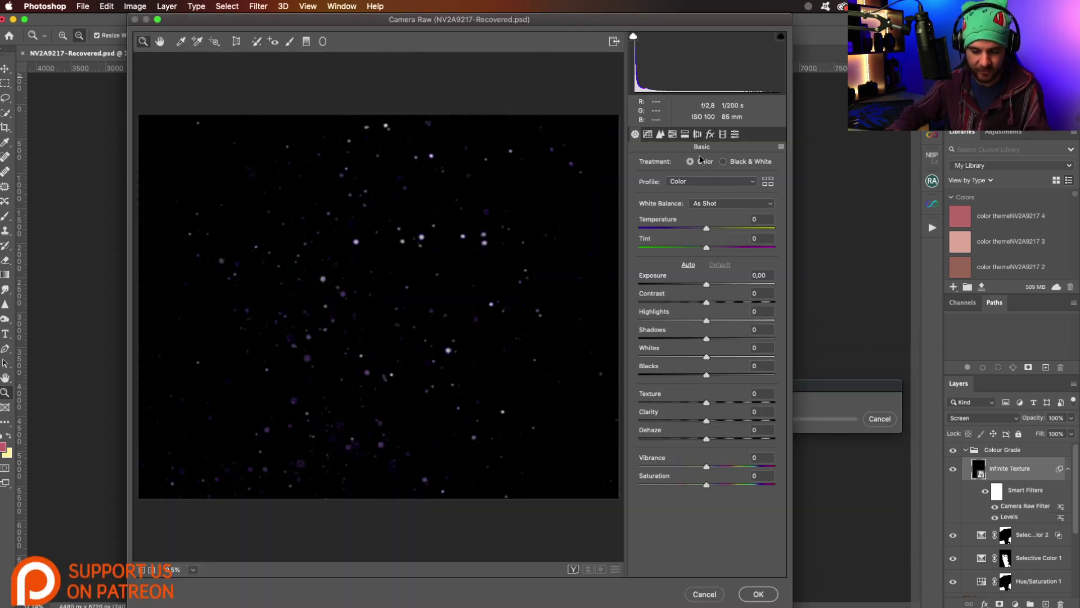
pyautogui.click(710, 134)
pyautogui.click(697, 135)
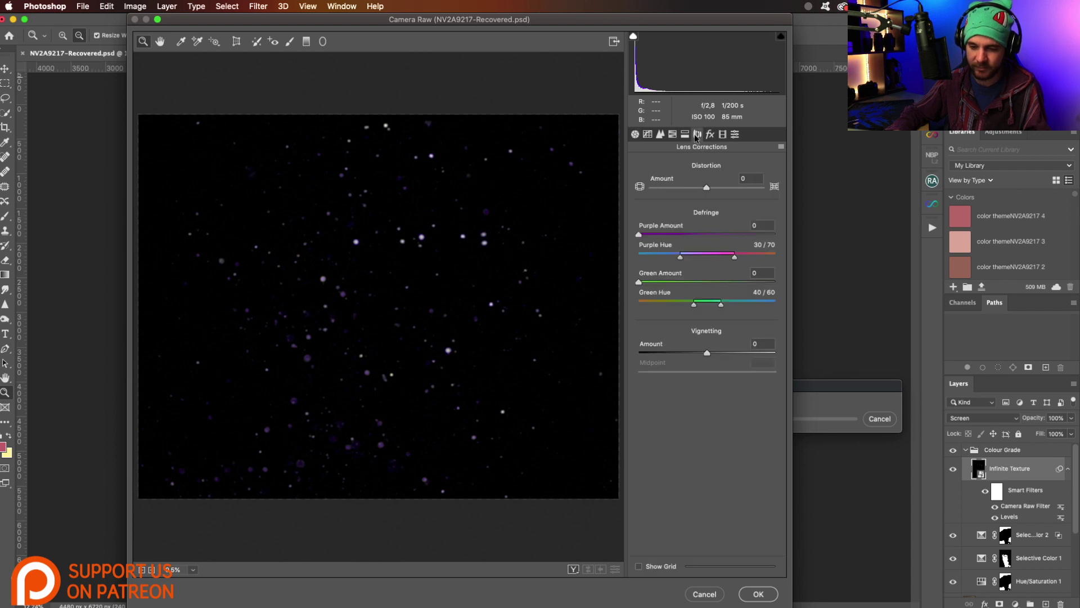
pyautogui.moveTo(638, 234); pyautogui.dragTo(792, 246)
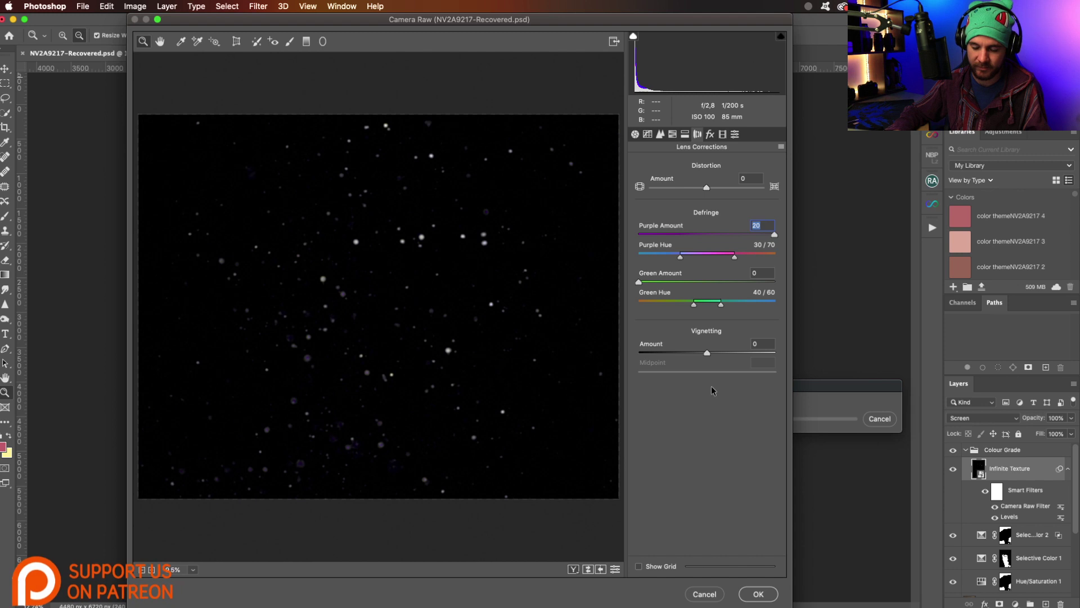
pyautogui.click(757, 595)
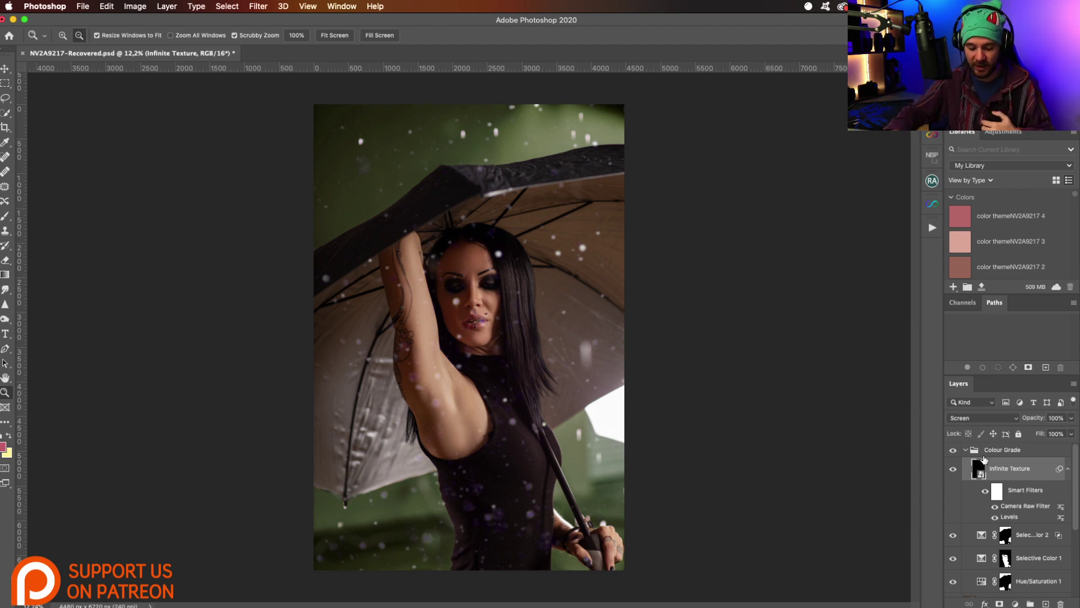
# Add a layer mask to the rain texture and set the brush to 3000 px with 21% flow
pyautogui.press('b')
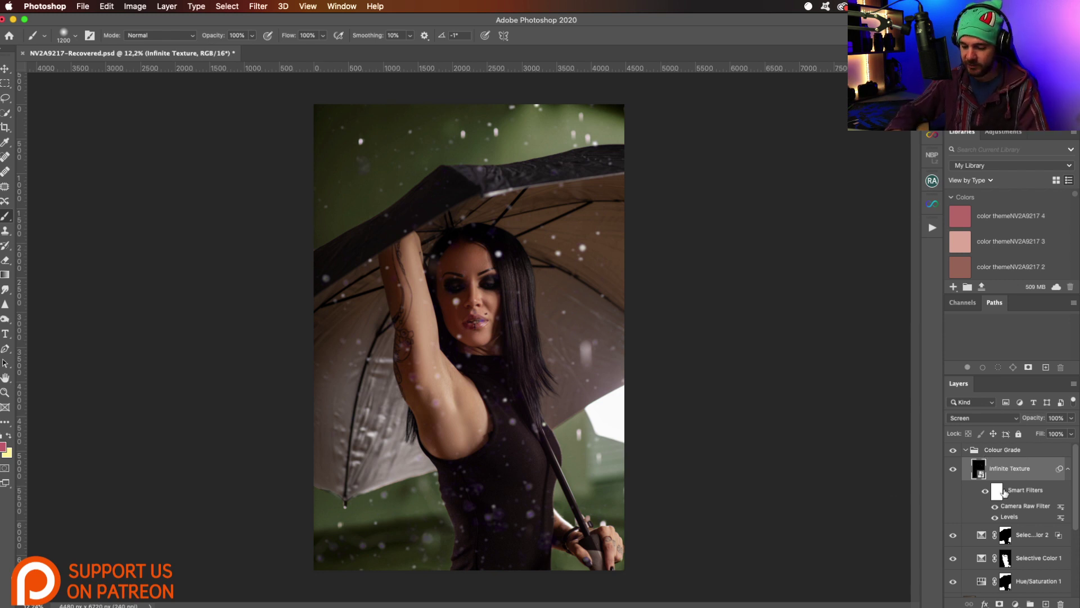
pyautogui.click(1000, 603)
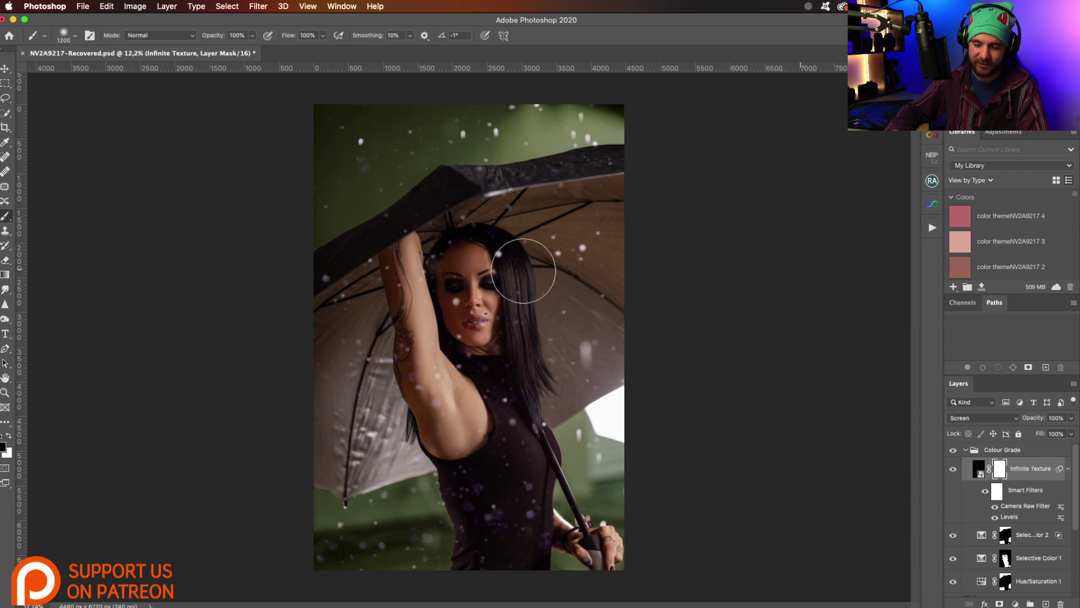
pyautogui.press(']')
pyautogui.press(']')
pyautogui.press(']')
pyautogui.press(']')
pyautogui.press(']')
pyautogui.press(']')
pyautogui.press(']')
pyautogui.press(']')
pyautogui.press(']')
pyautogui.press(']')
pyautogui.press(']')
pyautogui.press(']')
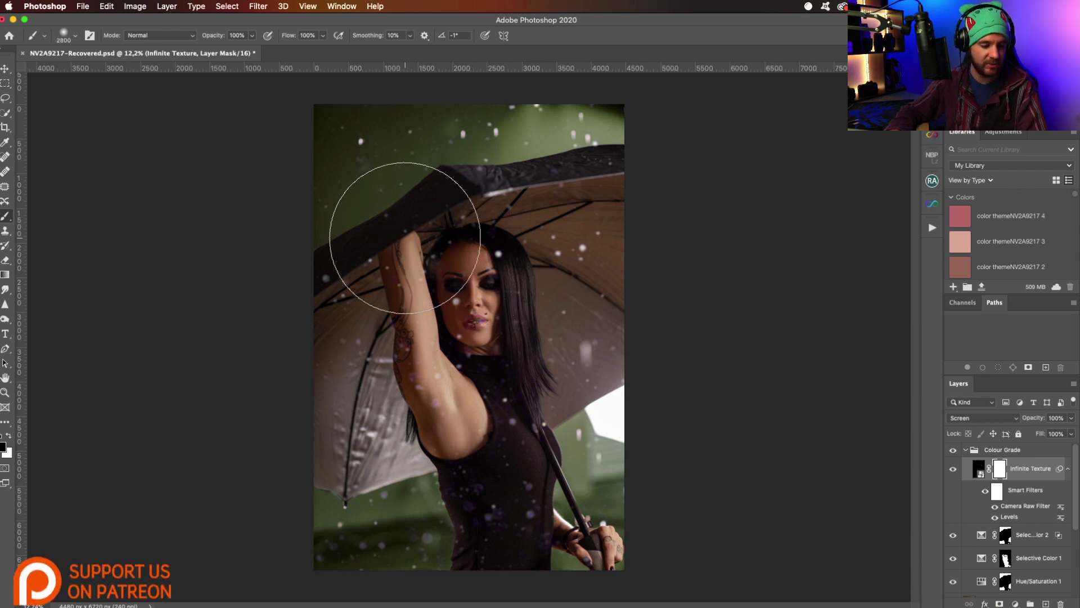
pyautogui.press(']')
pyautogui.press(']')
pyautogui.press(']')
pyautogui.press(']')
pyautogui.press(']')
pyautogui.press(']')
pyautogui.click(324, 36)
pyautogui.moveTo(325, 49); pyautogui.dragTo(283, 75)
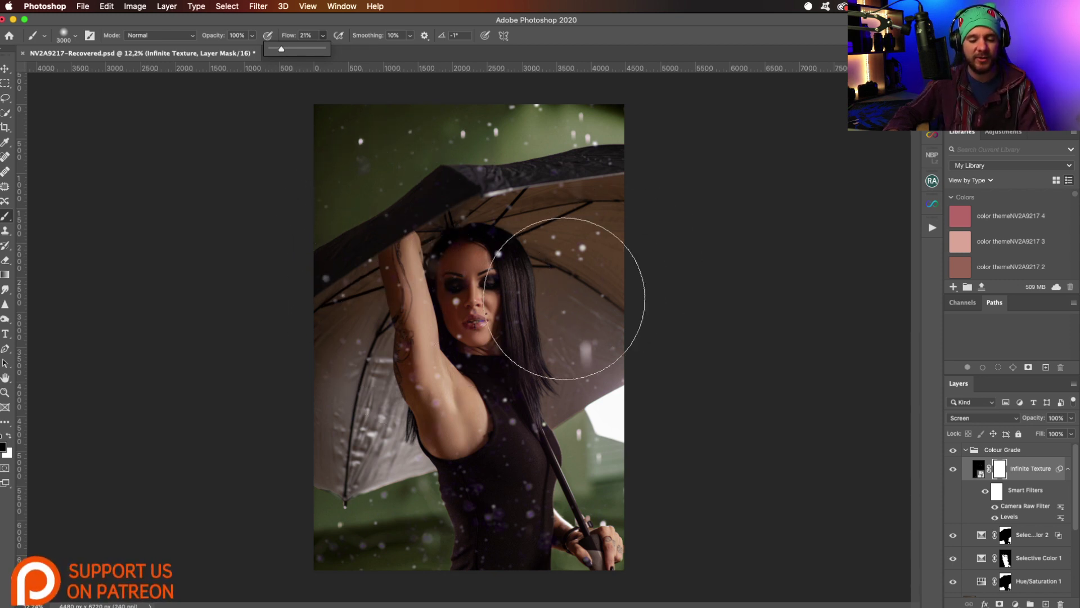
# Paint black on the rain texture's mask over the face and upper body to fade the drops there
pyautogui.click(469, 291)
pyautogui.moveTo(469, 291)
pyautogui.mouseDown()
pyautogui.moveTo(458, 297)
pyautogui.moveTo(449, 253)
pyautogui.moveTo(453, 294)
pyautogui.mouseUp()
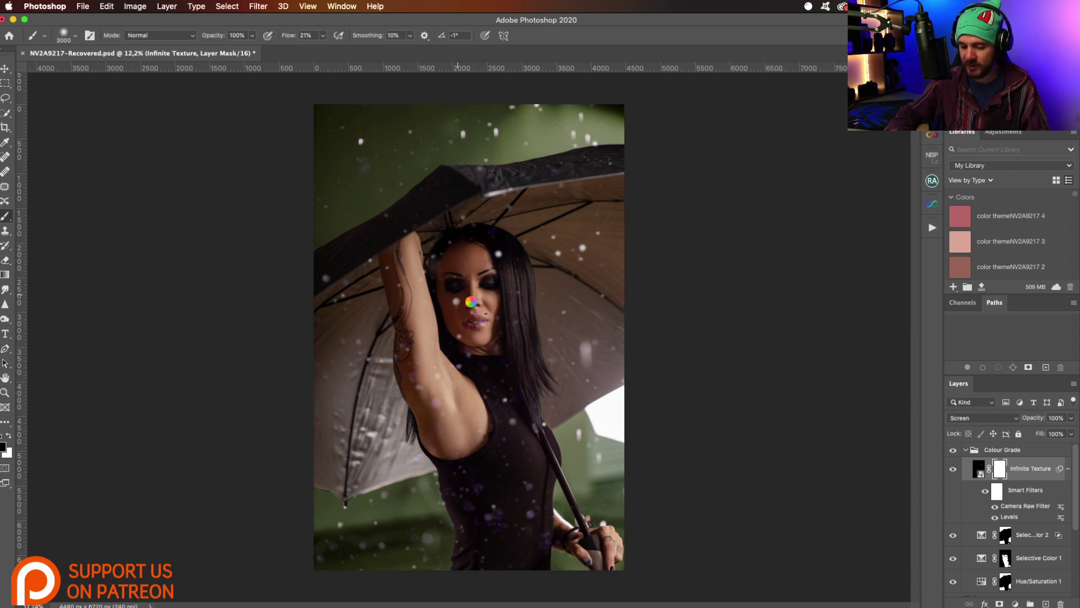
pyautogui.moveTo(453, 368)
pyautogui.mouseDown()
pyautogui.moveTo(470, 313)
pyautogui.moveTo(456, 315)
pyautogui.mouseUp()
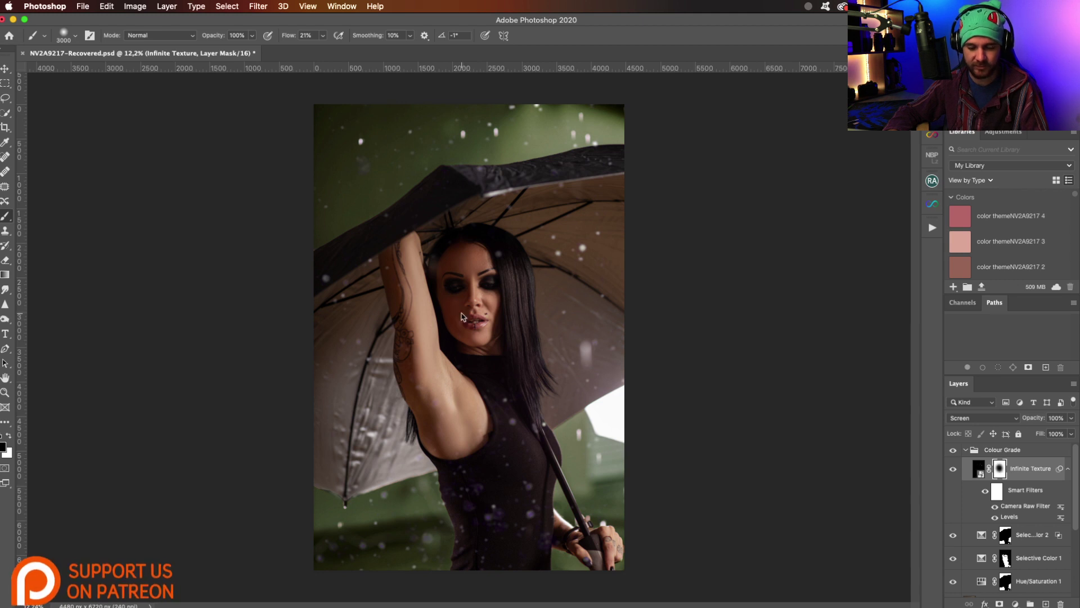
pyautogui.moveTo(466, 361)
pyautogui.mouseDown()
pyautogui.moveTo(461, 286)
pyautogui.moveTo(456, 332)
pyautogui.mouseUp()
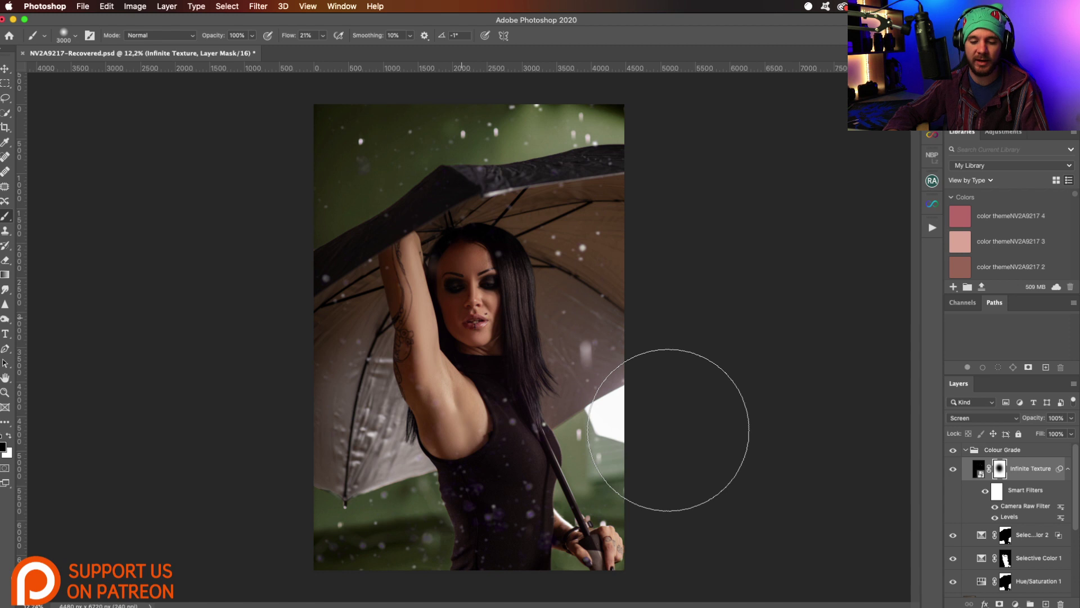
# Lower the brush flow to 10% and further fade the rain over the dress on the layer mask
pyautogui.click(320, 36)
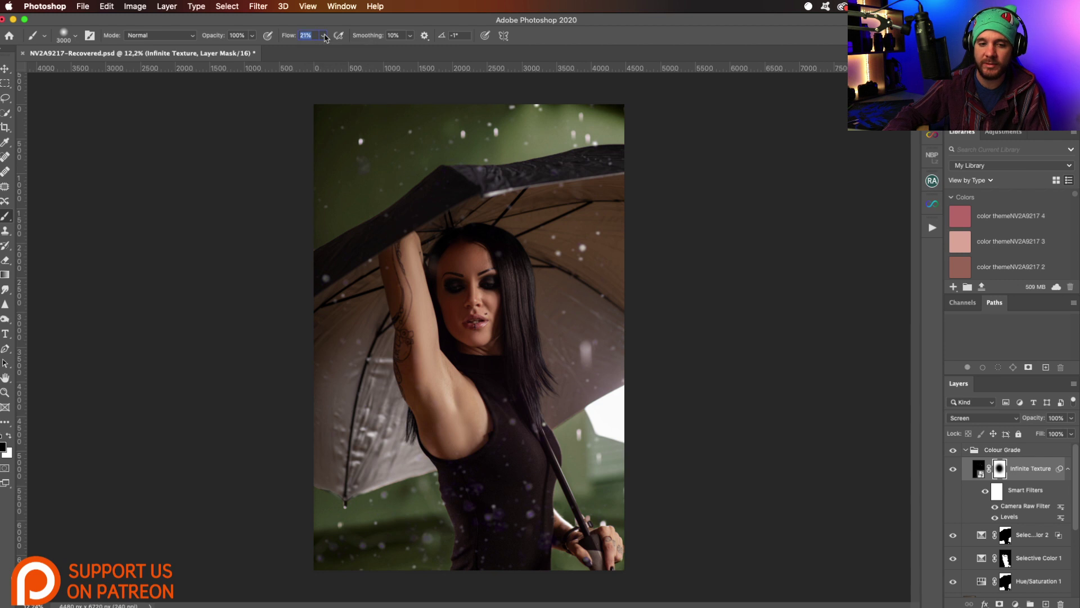
pyautogui.moveTo(318, 52); pyautogui.dragTo(314, 48)
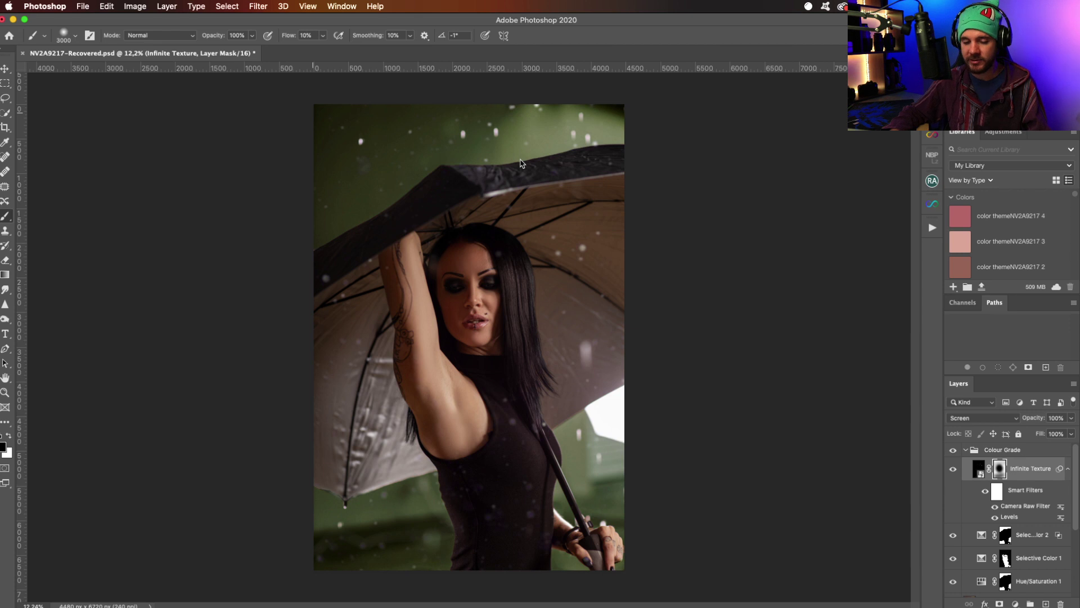
# Compare the image with and without the Infinite Texture rain layer
pyautogui.click(955, 475)
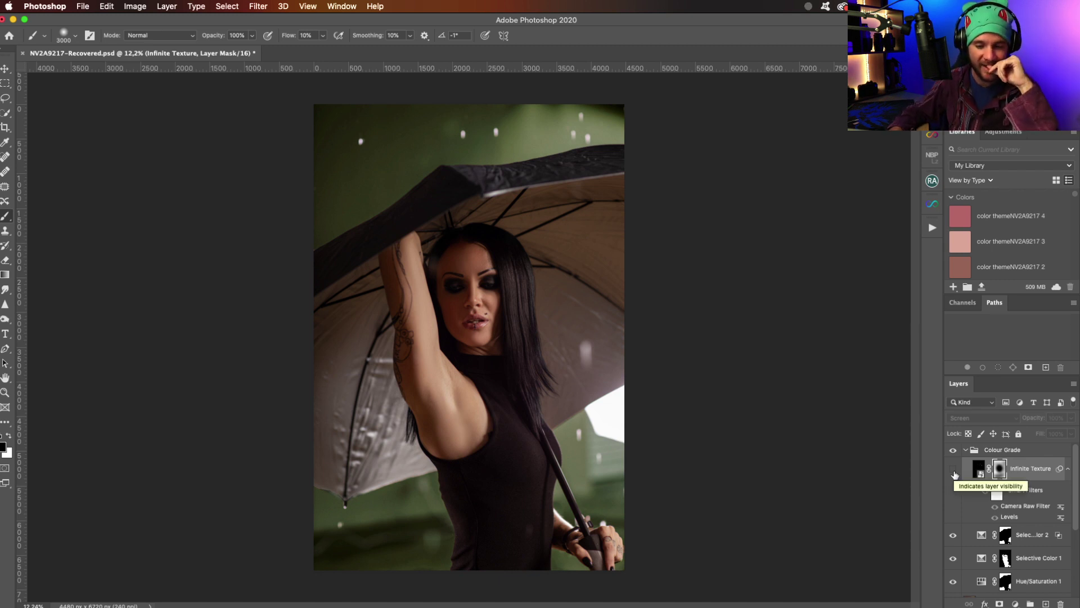
pyautogui.click(955, 476)
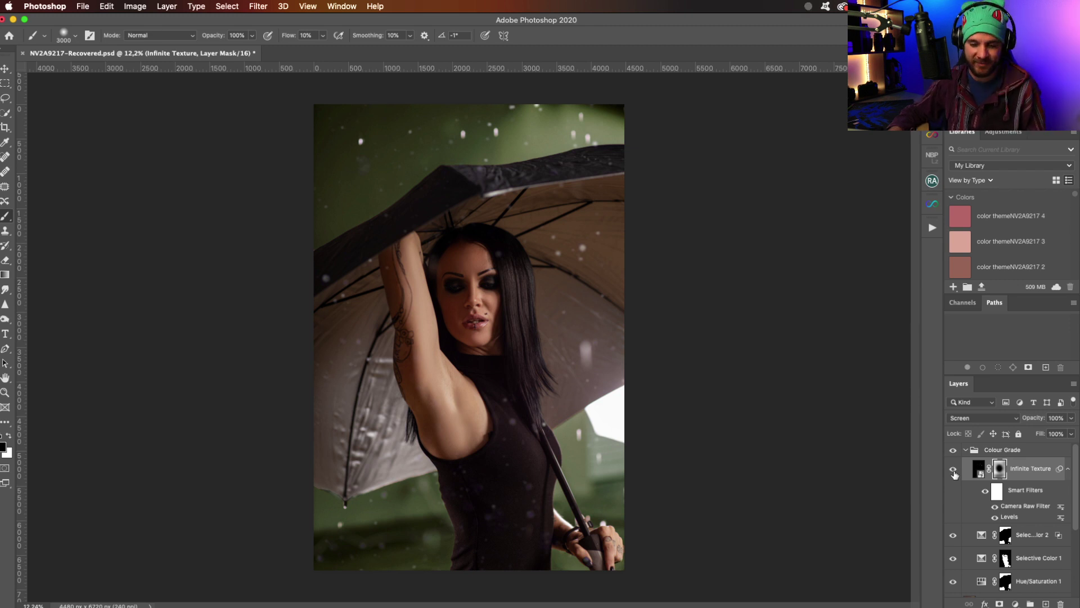
pyautogui.click(955, 475)
pyautogui.click(955, 475)
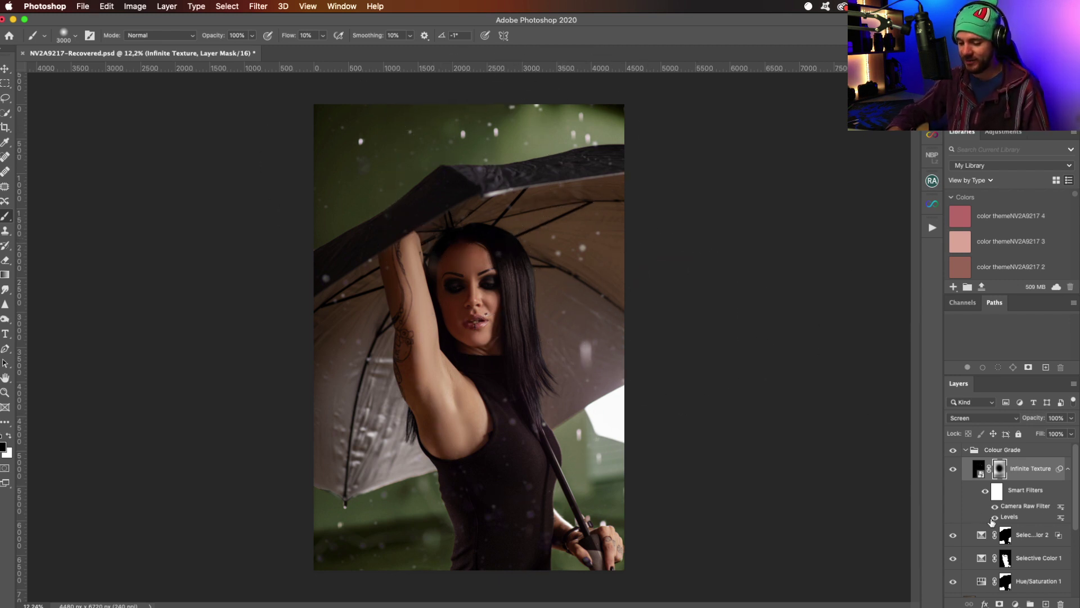
# Duplicate the Colour Grade copy layer, hide the duplicate and make the original copy the active layer
pyautogui.scroll(-5, 999, 525)
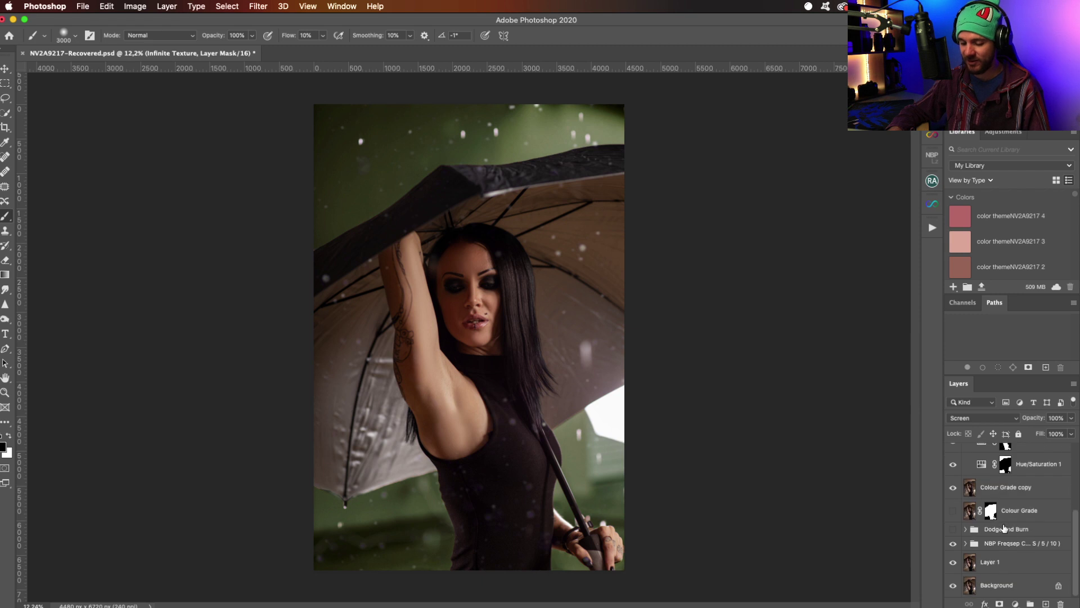
pyautogui.click(994, 493)
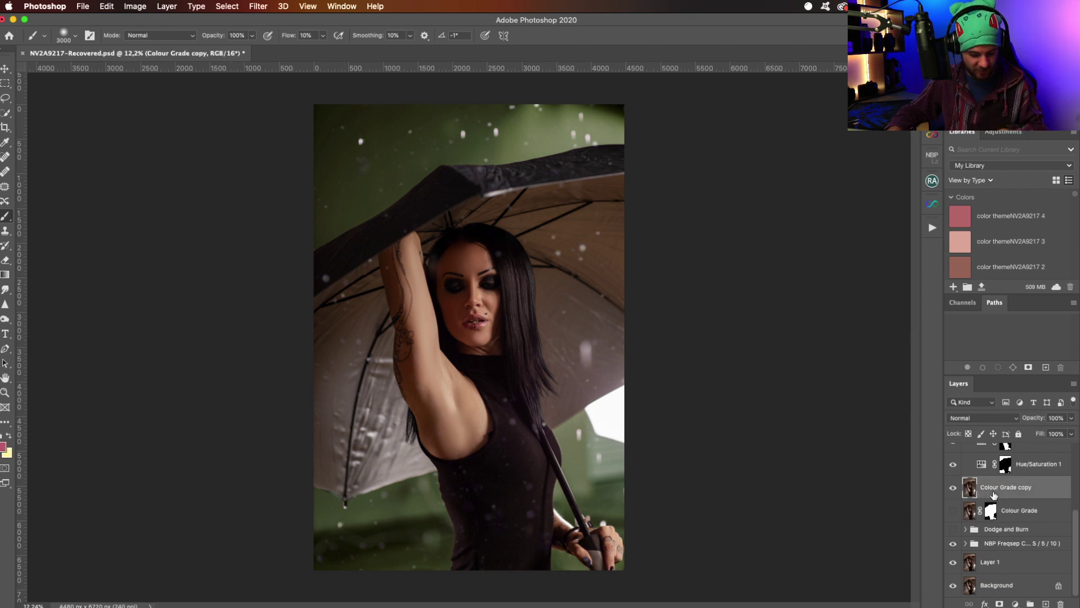
pyautogui.press('super+j')
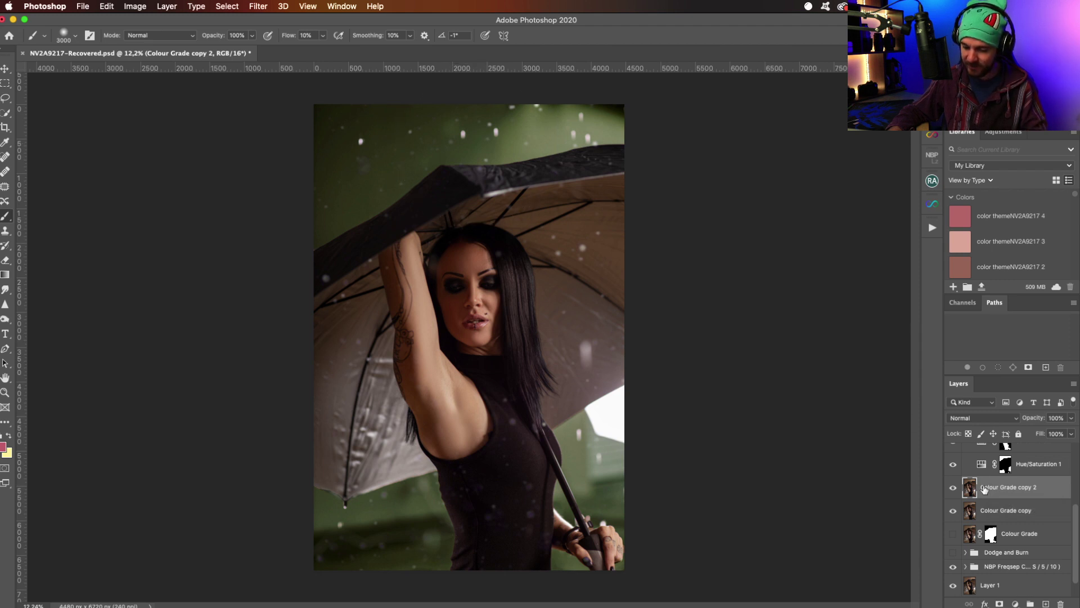
pyautogui.click(985, 515)
pyautogui.click(953, 487)
# Spot-heal the bright raindrops above the umbrella on the Colour Grade copy layer, and show the duplicate layer again
pyautogui.press('j')
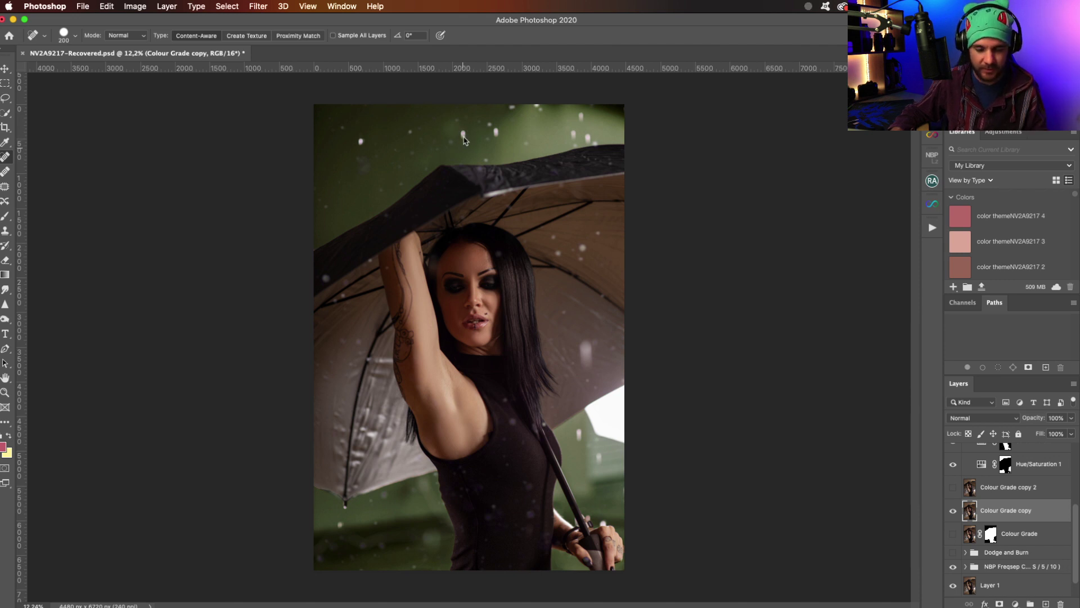
pyautogui.keyDown('alt'); pyautogui.click(464, 142); pyautogui.keyUp('alt')
pyautogui.click(610, 229)
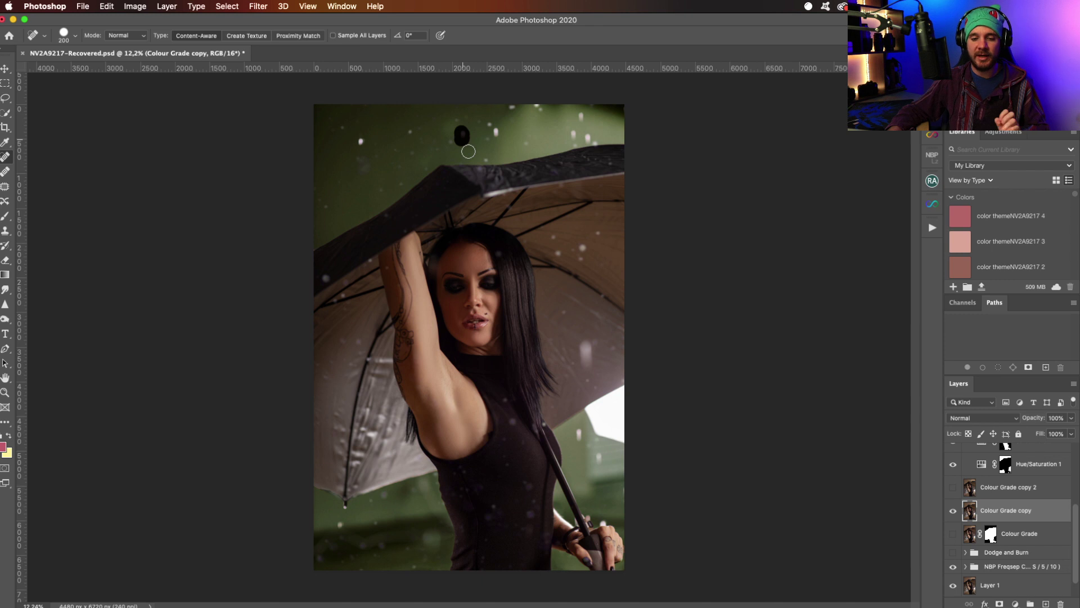
pyautogui.click(462, 135)
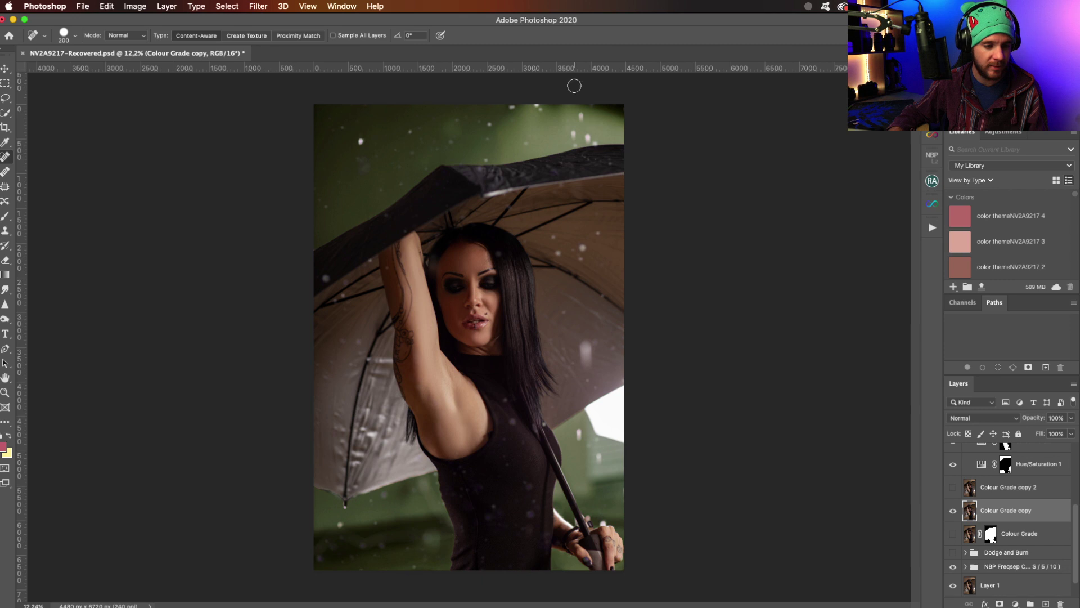
pyautogui.click(580, 115)
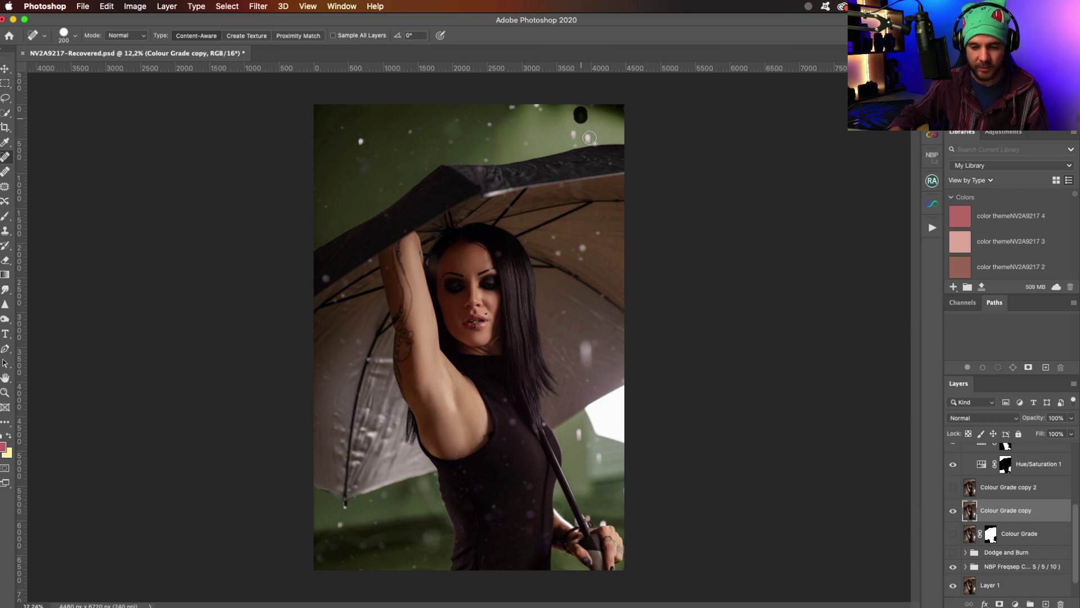
pyautogui.click(572, 133)
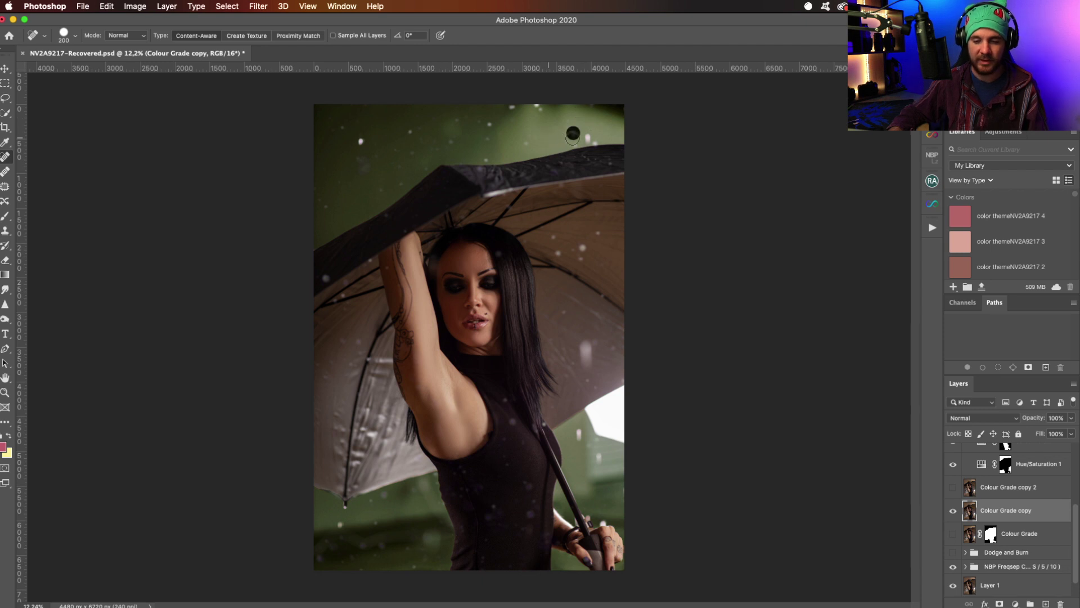
pyautogui.click(587, 138)
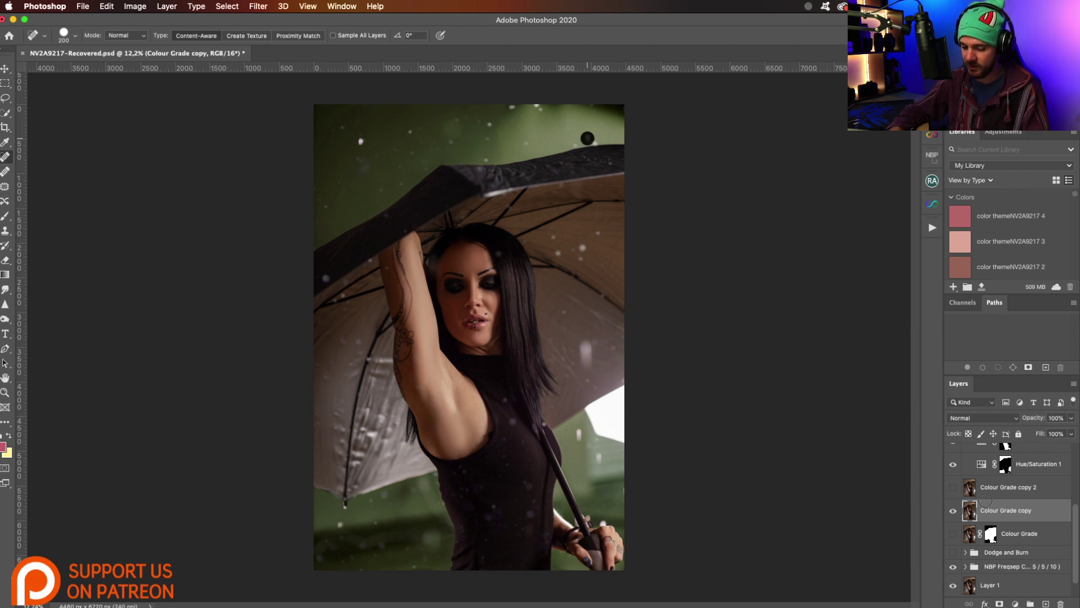
pyautogui.click(954, 488)
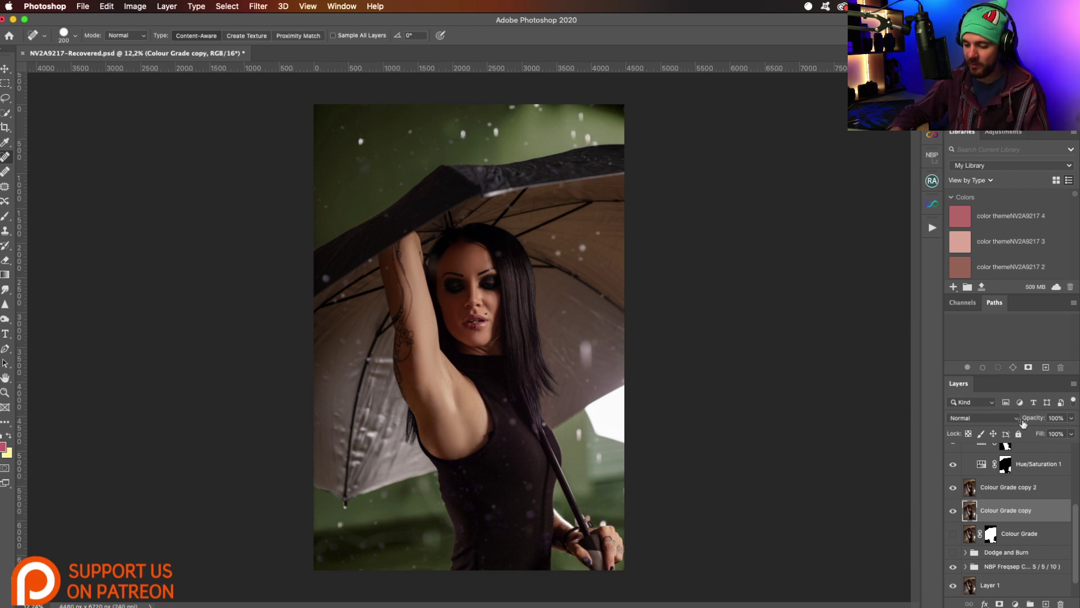
pyautogui.click(1071, 418)
pyautogui.moveTo(1059, 434); pyautogui.dragTo(1030, 436)
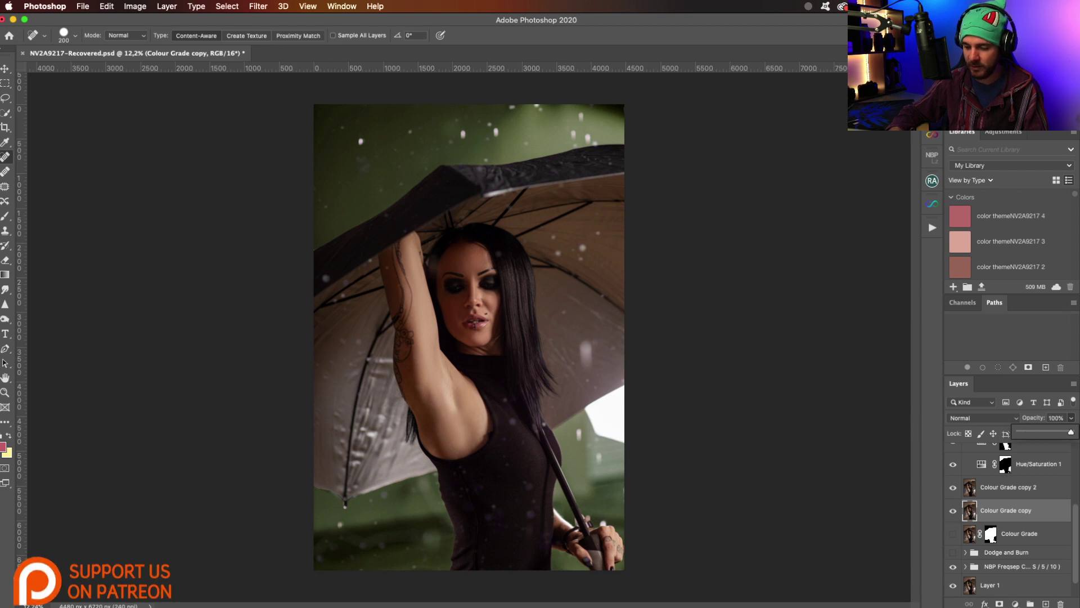
pyautogui.press('0')
# Lower the Colour Grade copy 2 layer's opacity to 27% to partly bring the original raindrops back
pyautogui.click(1055, 499)
pyautogui.click(1070, 423)
pyautogui.moveTo(1066, 431); pyautogui.dragTo(1035, 431)
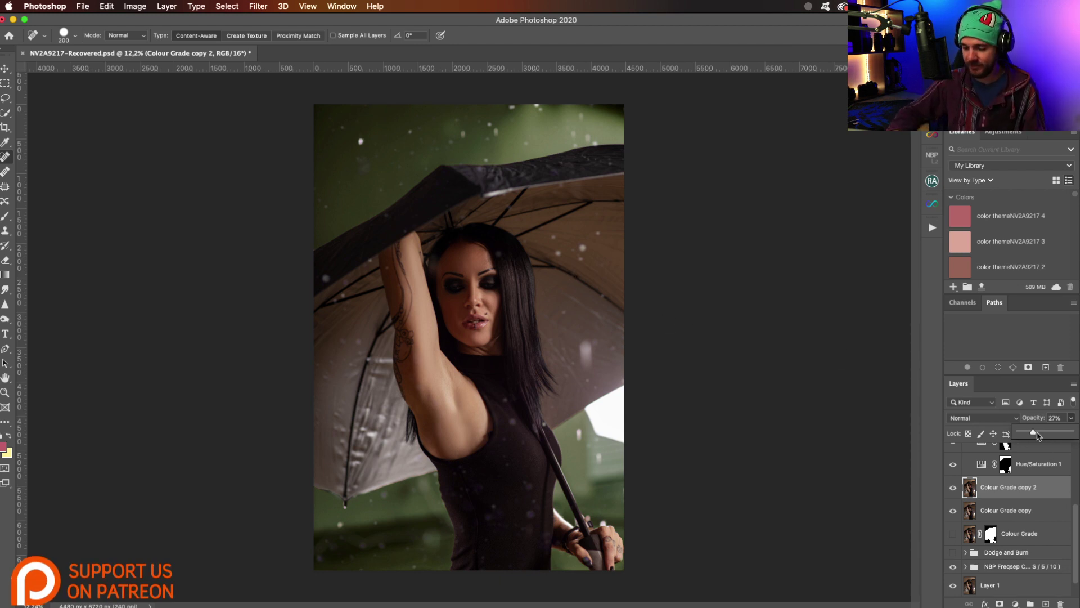
pyautogui.click(928, 464)
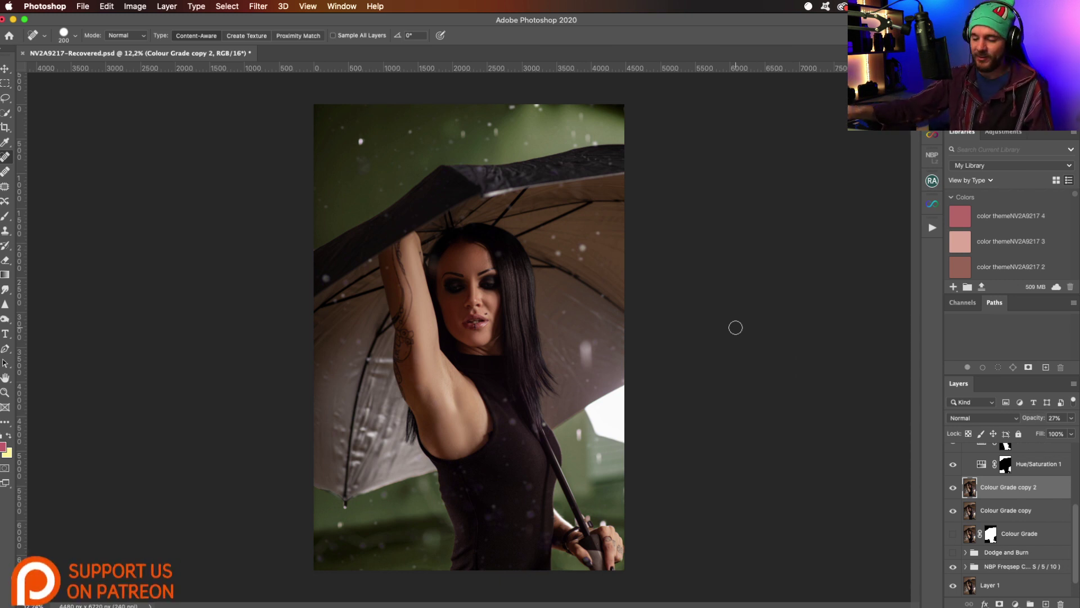
# Compare the image with and without the Colour Grade copy 2 layer and look through its blend modes, keeping Normal
pyautogui.click(953, 488)
pyautogui.click(953, 488)
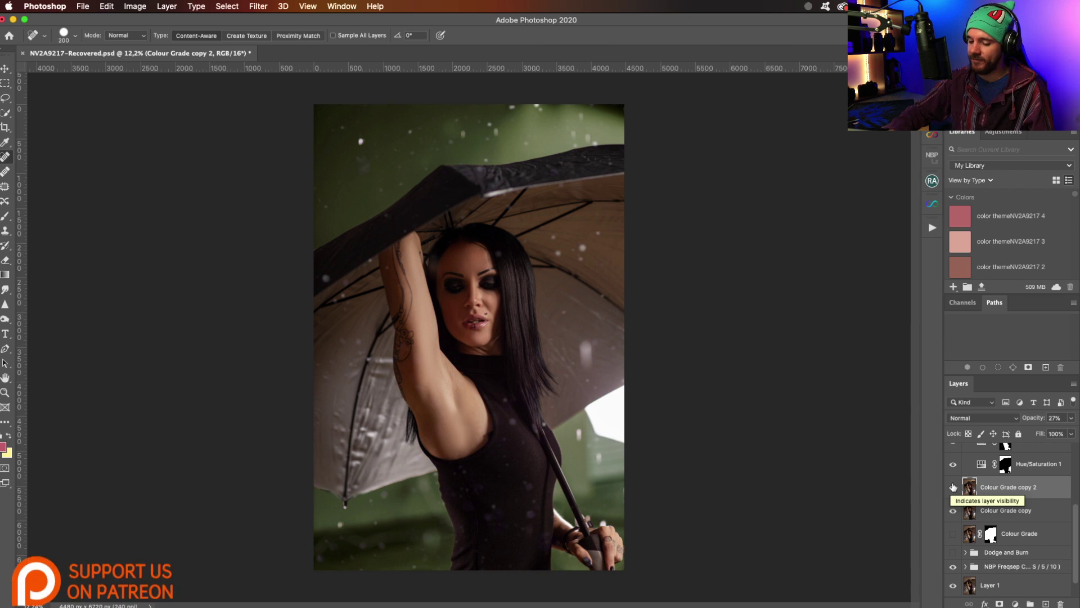
pyautogui.click(968, 418)
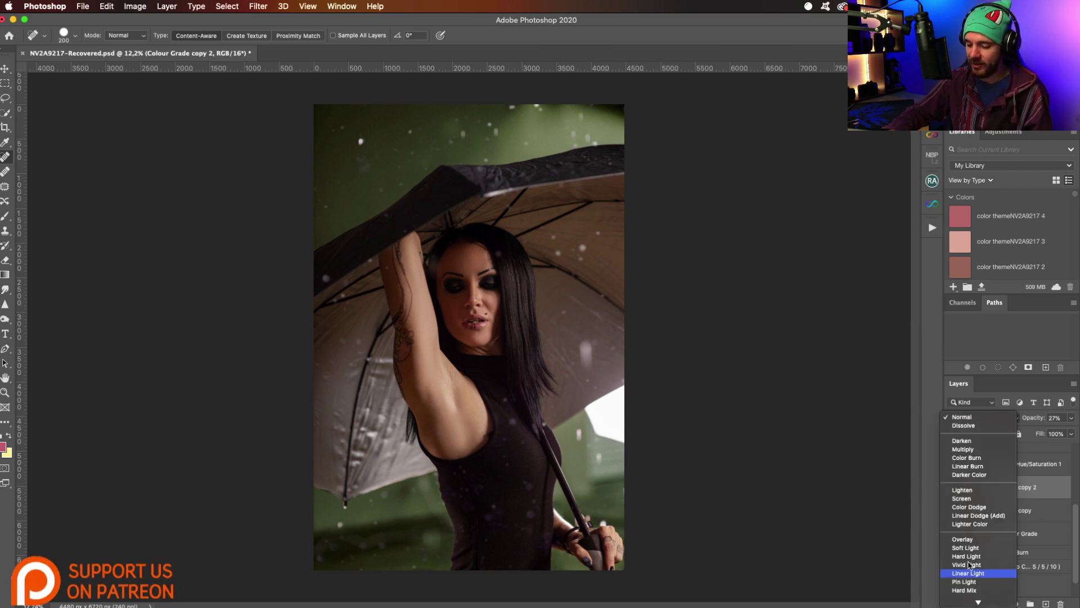
pyautogui.click(962, 418)
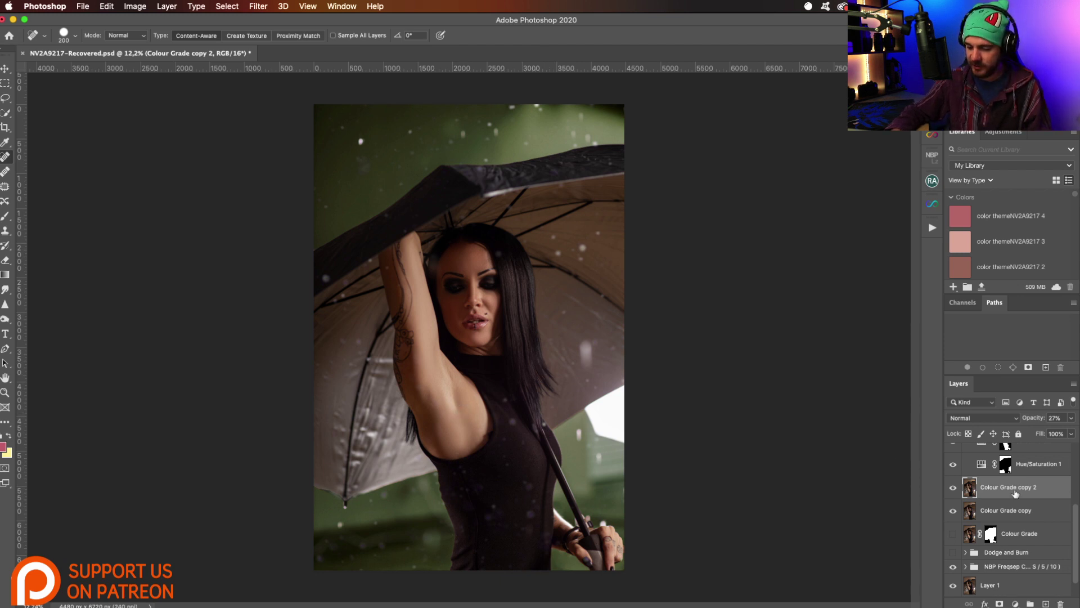
# Show only the Background layer to review the unedited photo, with a close look at the face
pyautogui.scroll(-1, 1016, 493)
pyautogui.keyDown('alt'); pyautogui.click(956, 586); pyautogui.keyUp('alt')
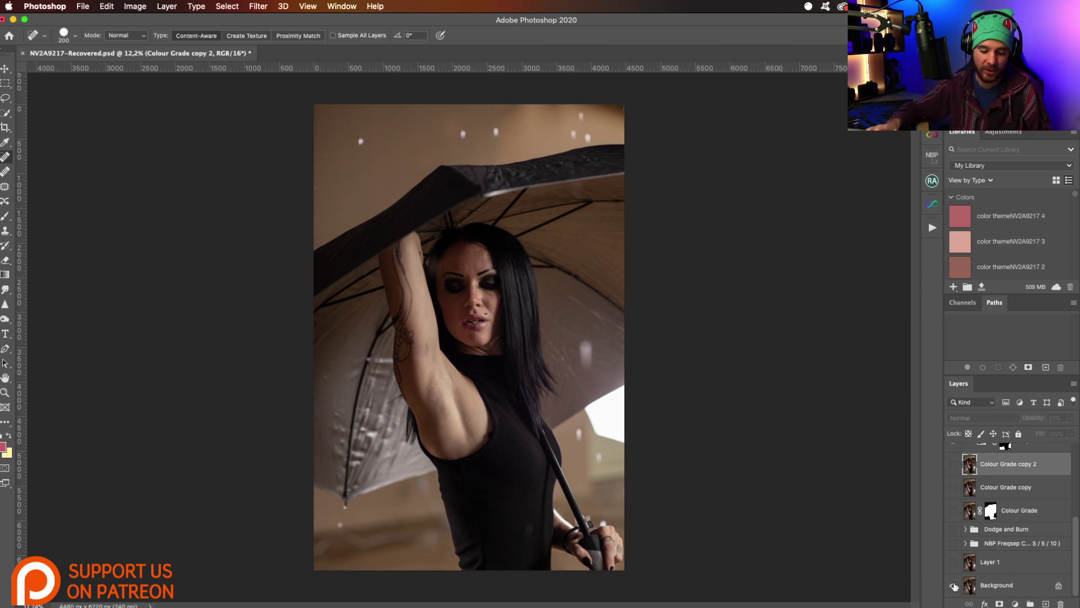
pyautogui.click(953, 563)
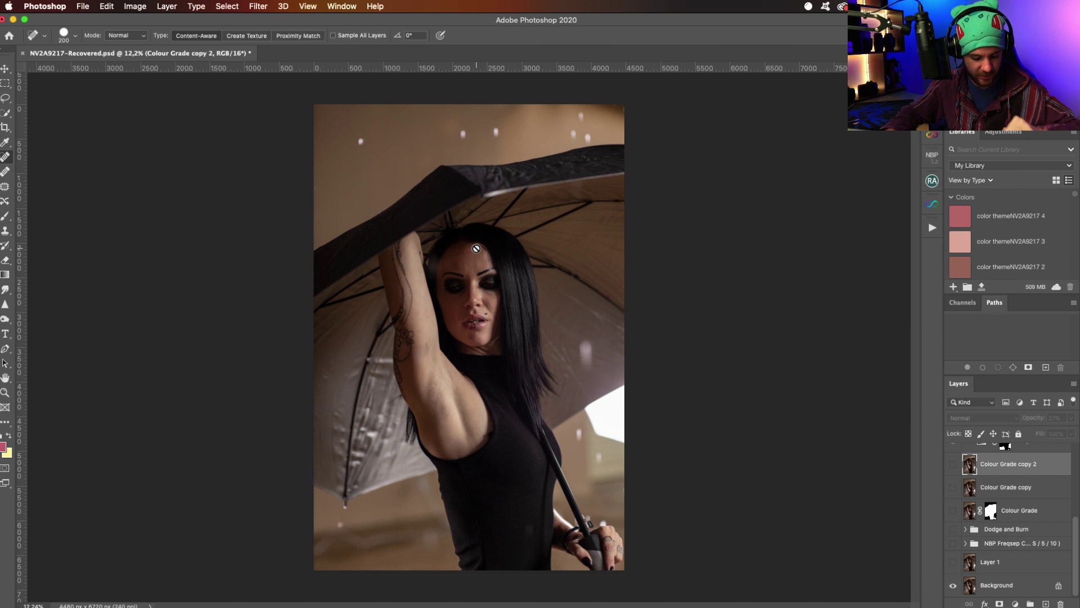
pyautogui.press('z')
pyautogui.moveTo(477, 248); pyautogui.dragTo(544, 287)
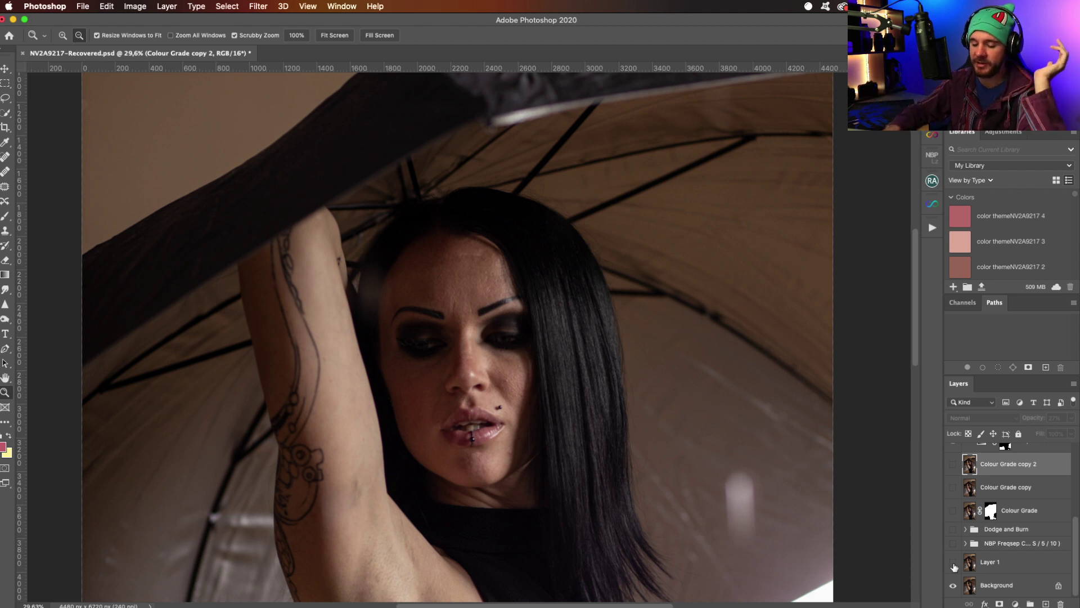
# Turn Layer 1, the NBP frequency separation group and the Dodge and Burn group back on in sequence to review the retouching
pyautogui.click(954, 563)
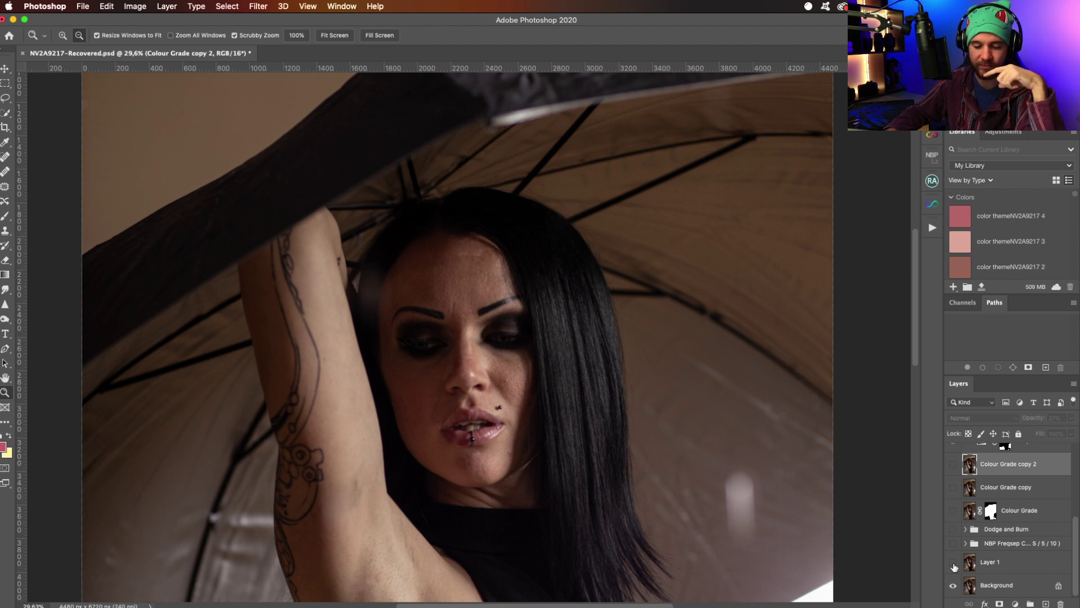
pyautogui.click(953, 563)
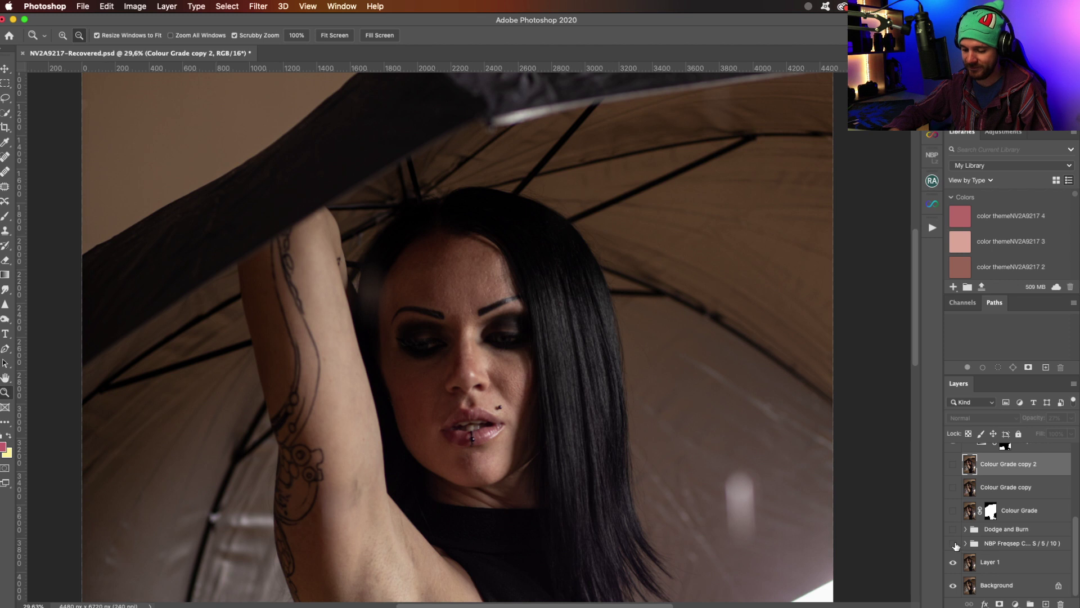
pyautogui.click(953, 543)
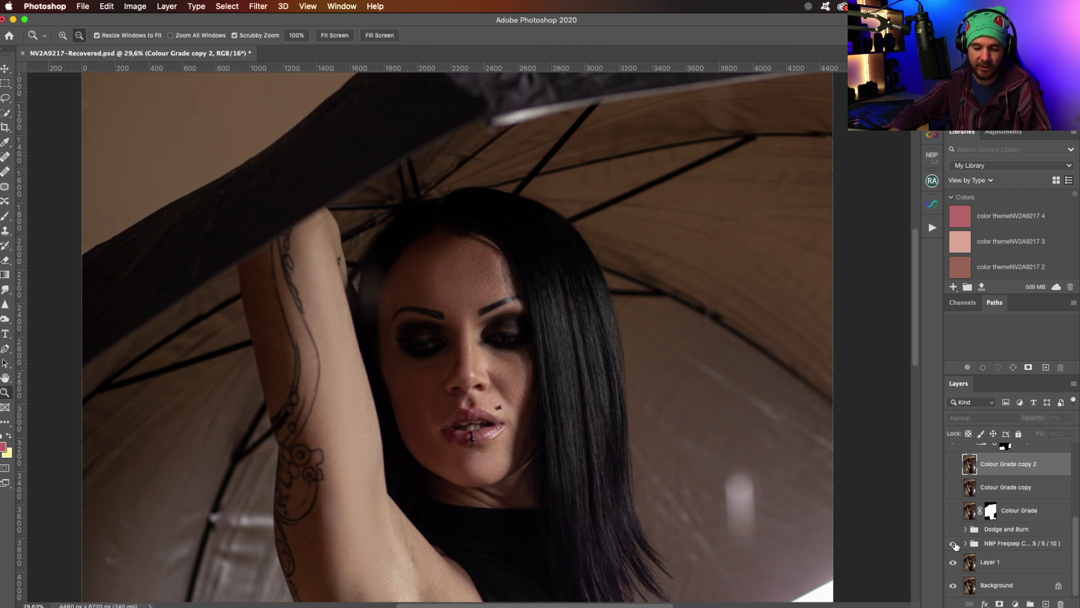
pyautogui.moveTo(493, 404)
pyautogui.mouseDown()
pyautogui.moveTo(473, 403)
pyautogui.moveTo(488, 402)
pyautogui.mouseUp()
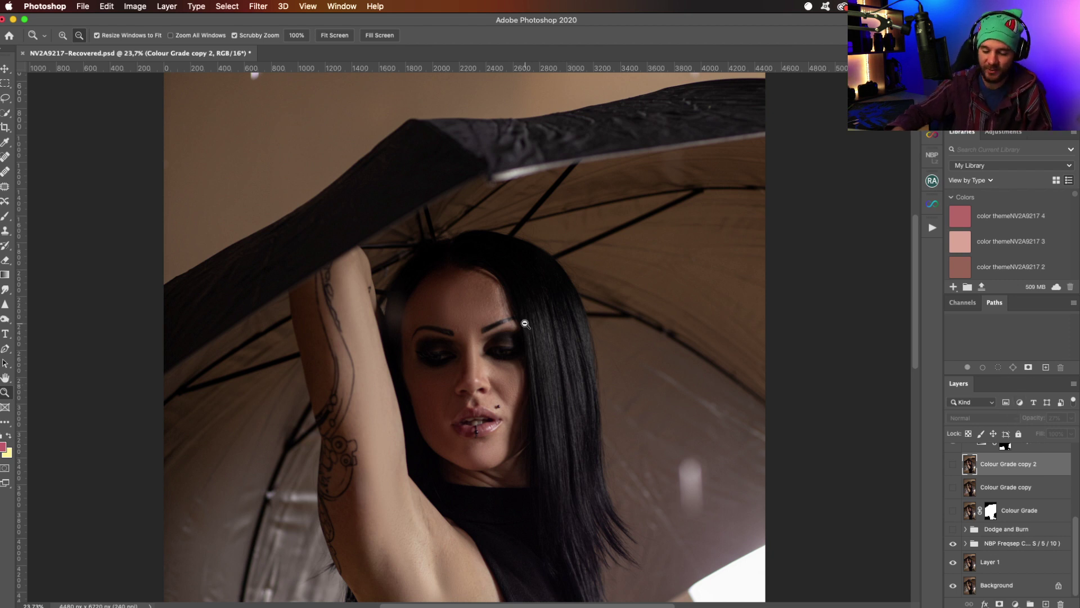
pyautogui.moveTo(514, 366); pyautogui.dragTo(516, 367)
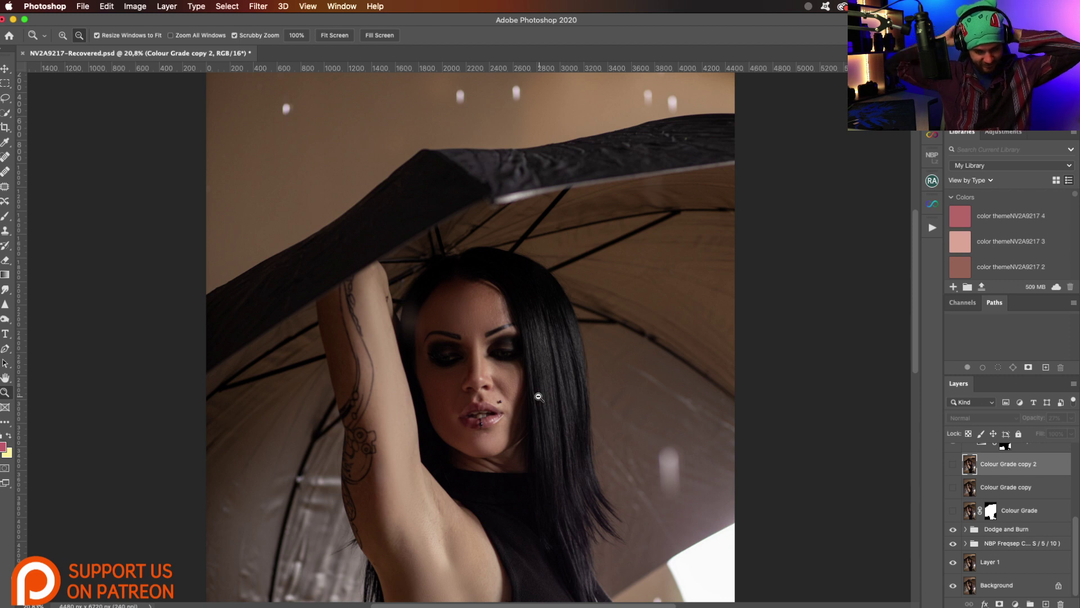
pyautogui.scroll(-3, 538, 397)
pyautogui.moveTo(547, 394); pyautogui.dragTo(525, 396)
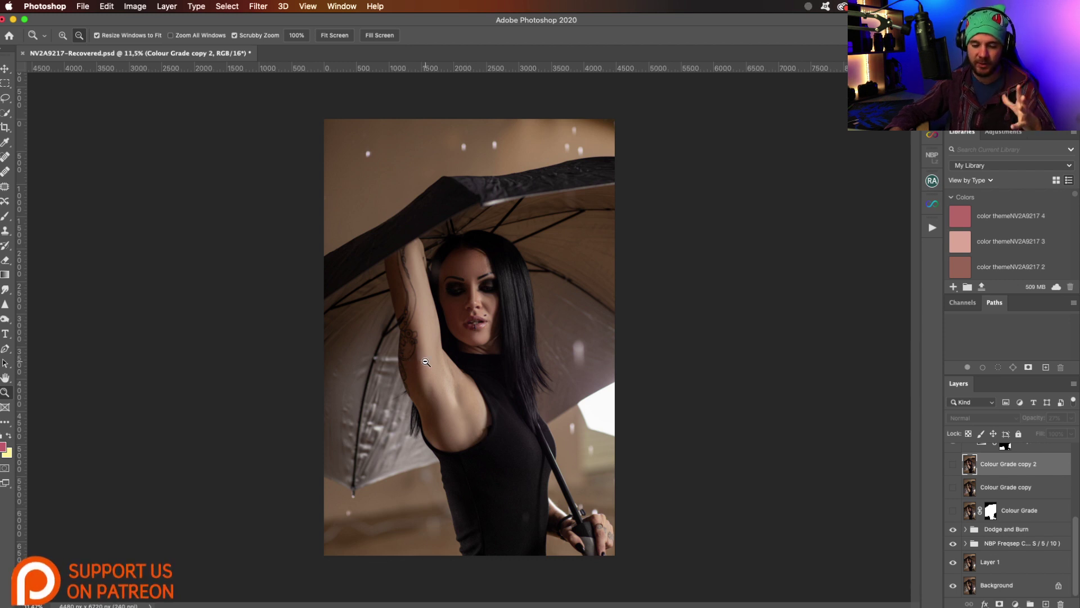
# Turn Colour Grade copy, Colour Grade copy 2 and the Colour Grade group back on to review the graded result
pyautogui.click(954, 488)
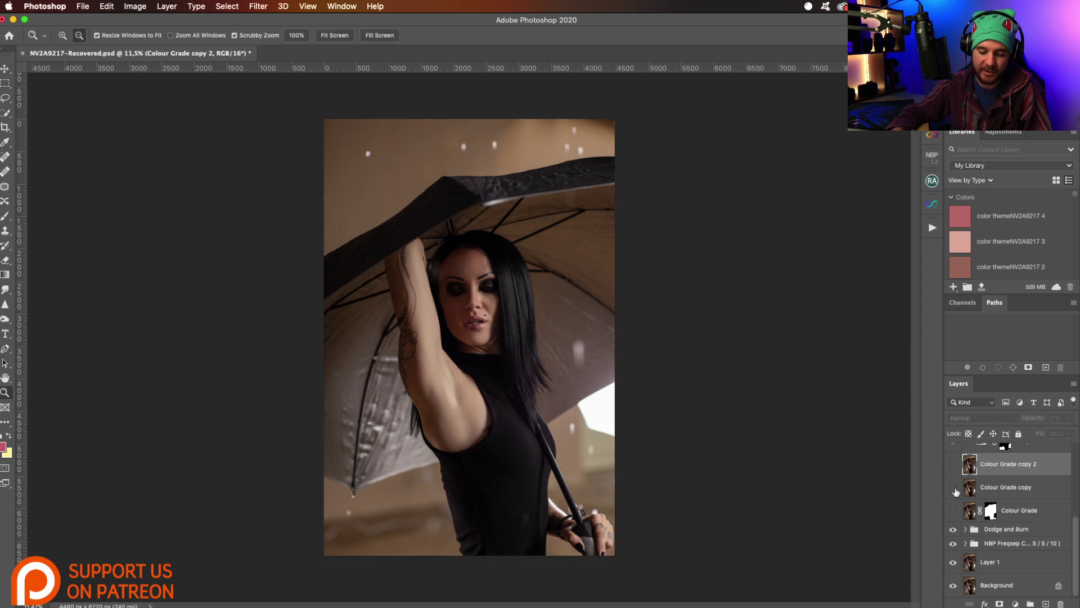
pyautogui.click(953, 488)
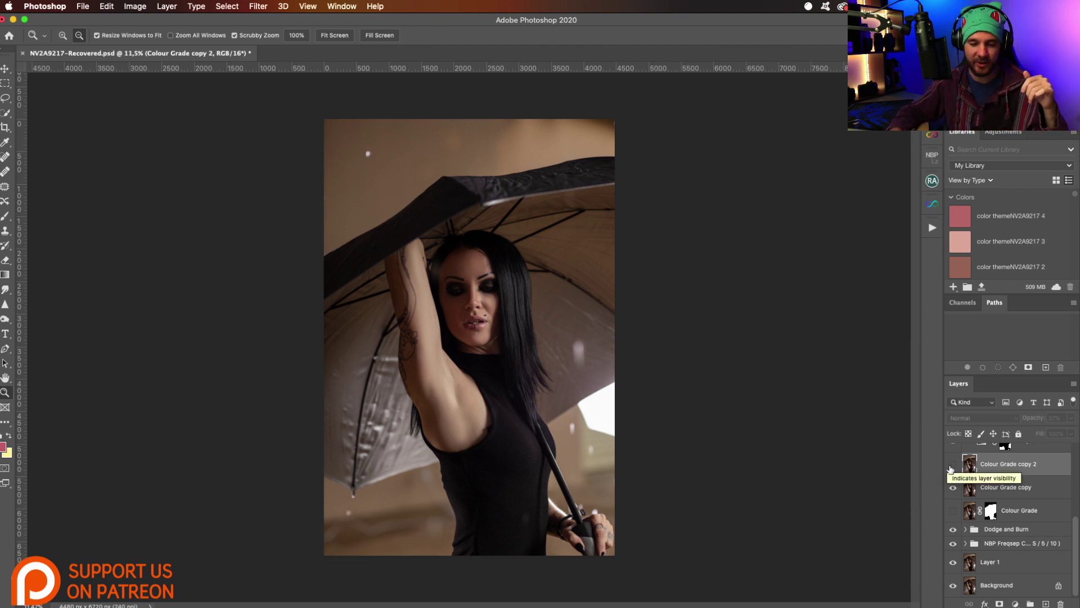
pyautogui.click(952, 467)
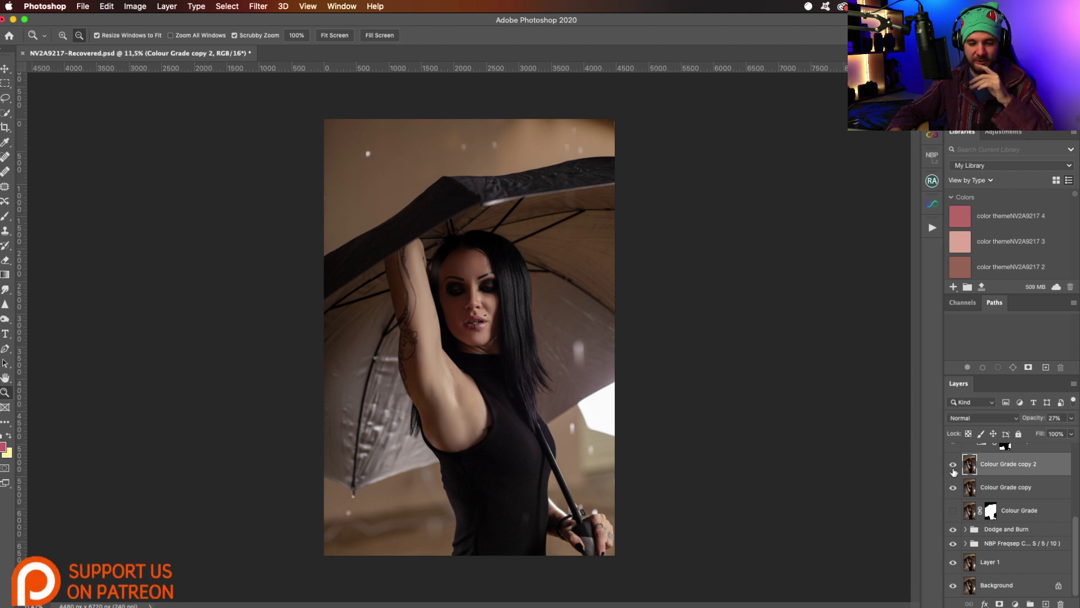
pyautogui.scroll(5, 993, 506)
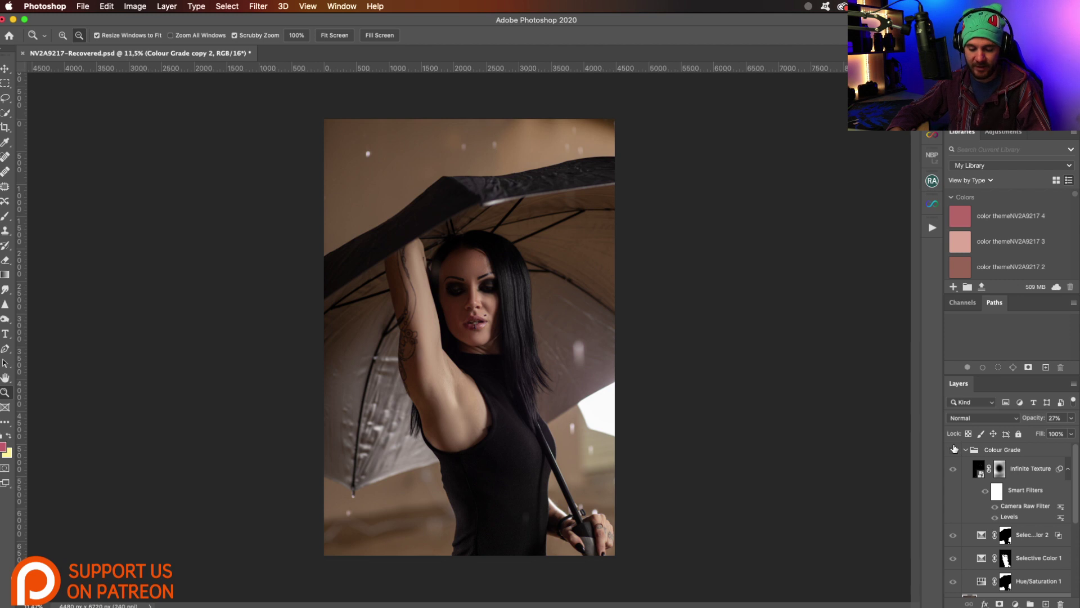
pyautogui.scroll(-1, 954, 450)
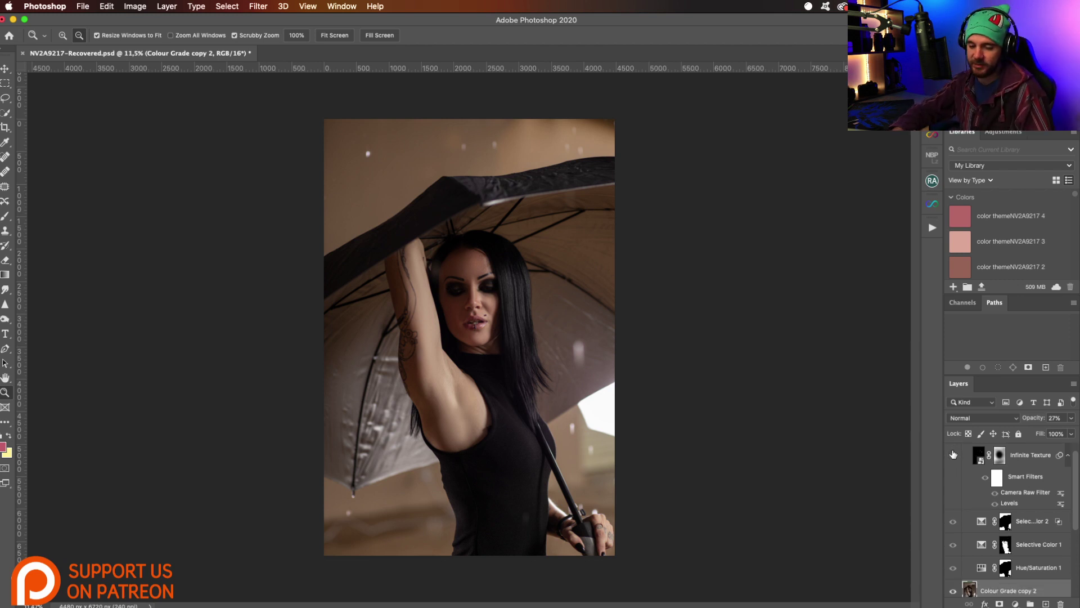
pyautogui.click(953, 454)
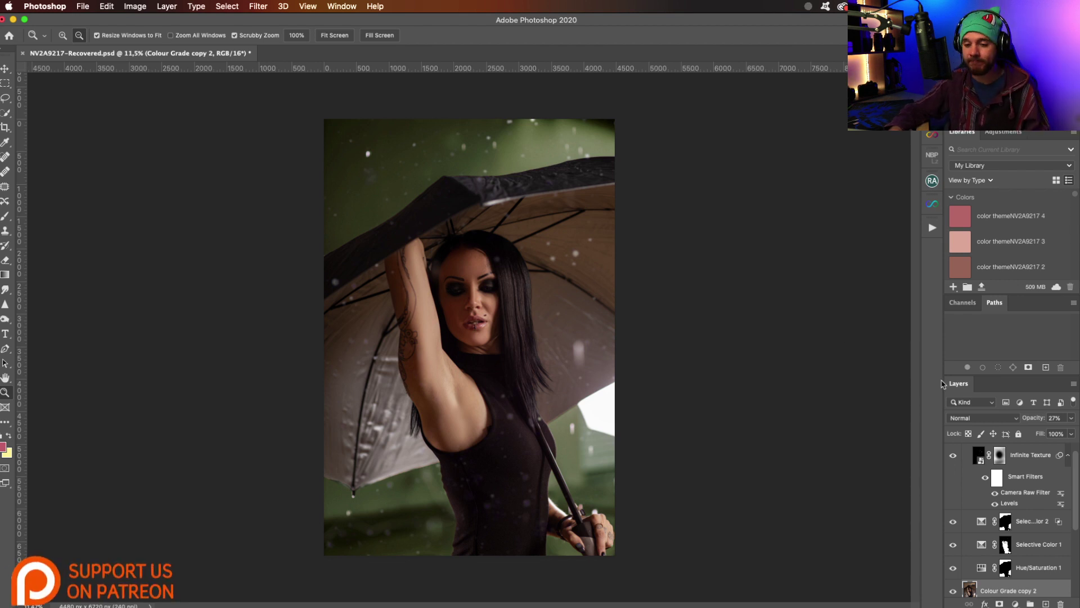
# Crop the portrait to the 4 x 5 in 300 ppi preset, framed lower to keep the hand on the umbrella handle, and inspect the result
pyautogui.click(5, 128)
pyautogui.click(89, 33)
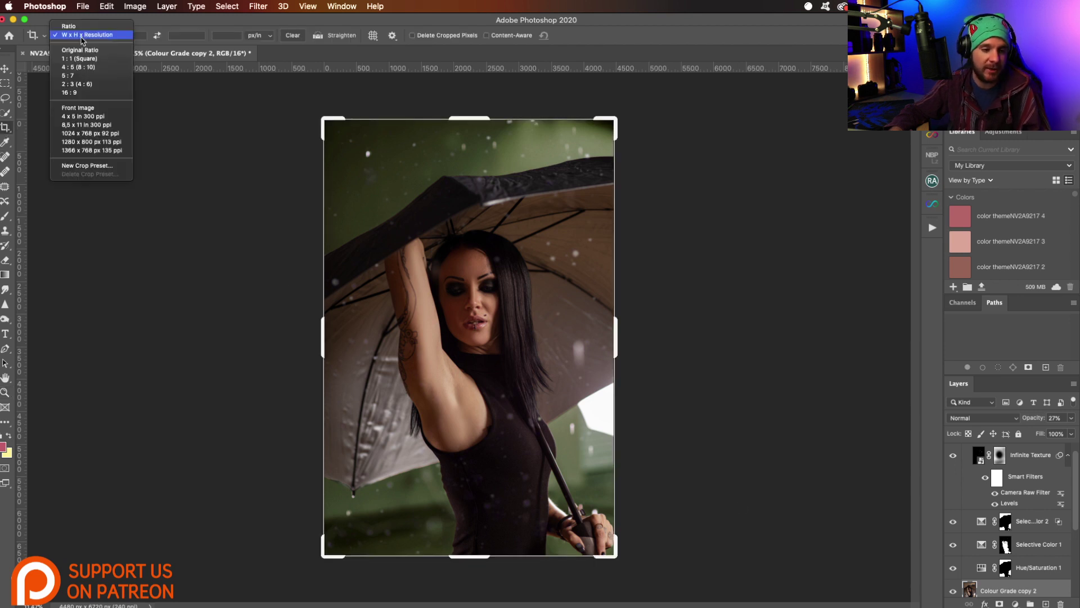
pyautogui.click(74, 116)
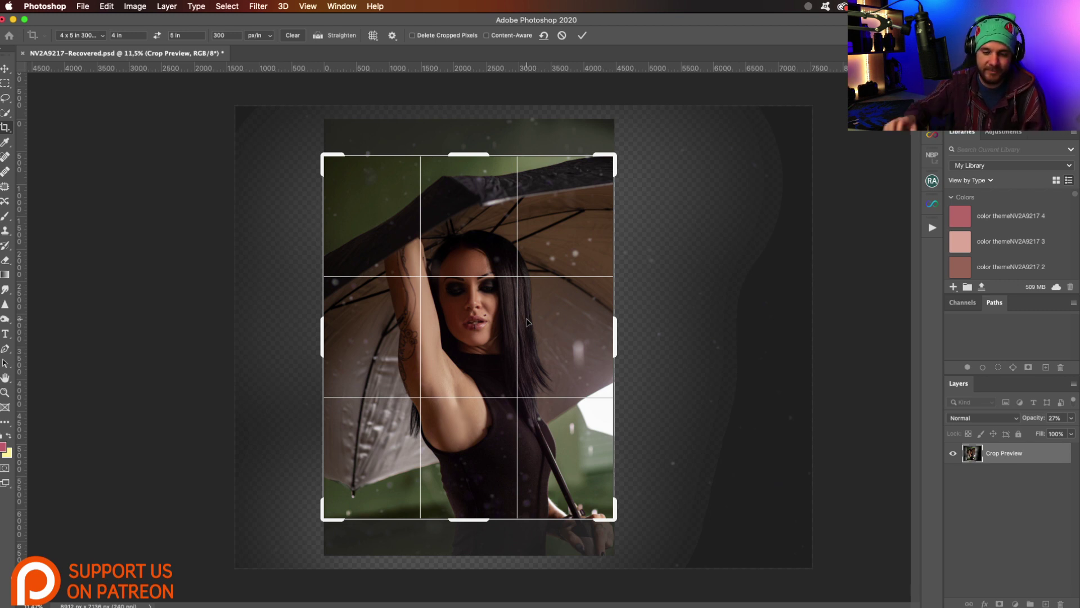
pyautogui.moveTo(500, 355); pyautogui.dragTo(495, 330)
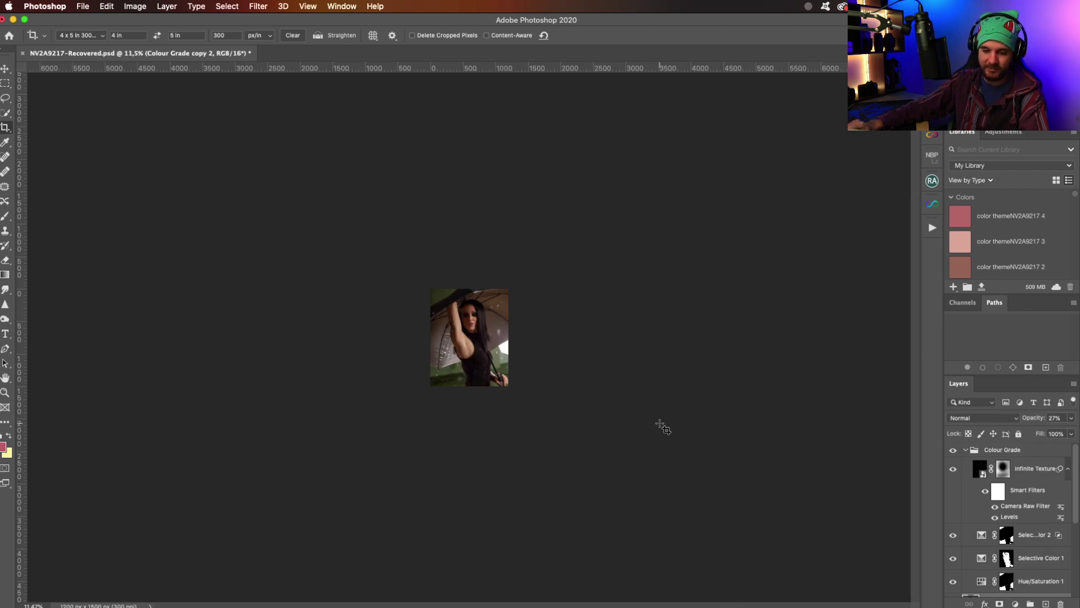
pyautogui.press('z')
pyautogui.moveTo(451, 383); pyautogui.dragTo(511, 382)
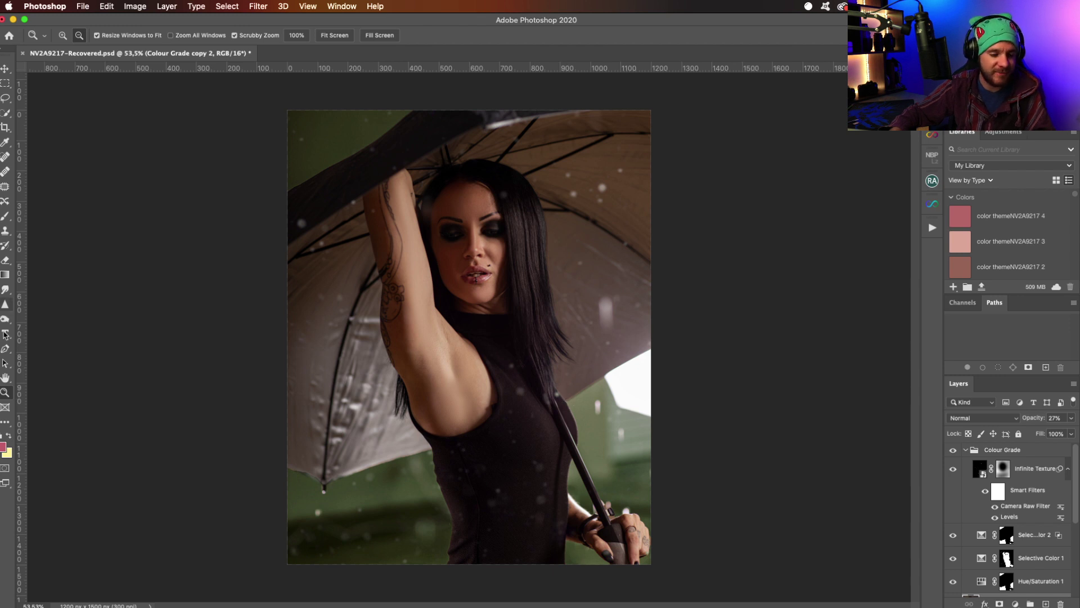
# Undo the 4 x 5 in crop and bring the full portrait back into view
pyautogui.click(5, 128)
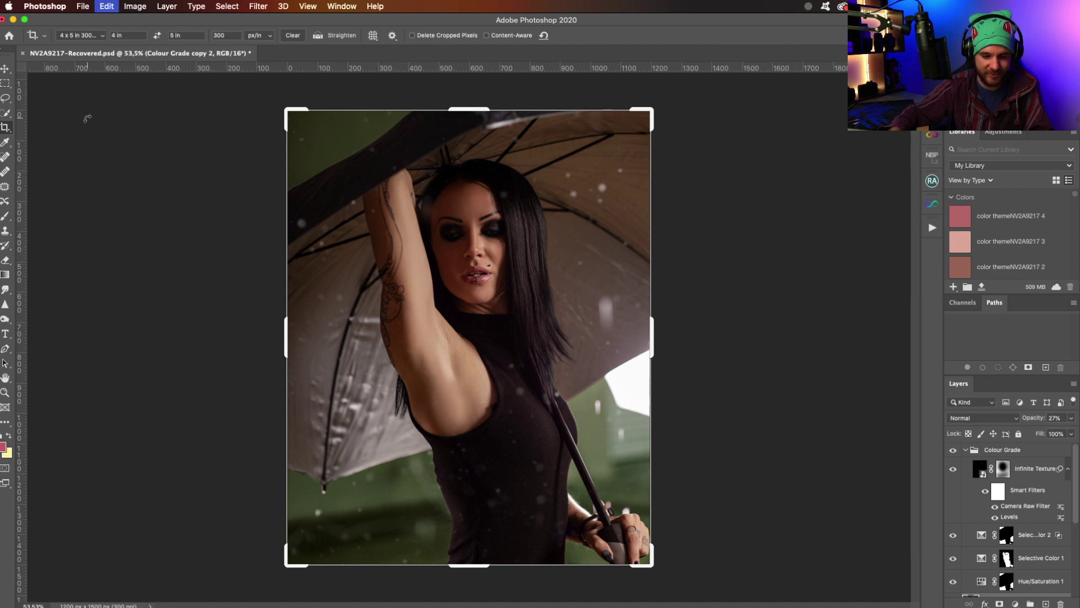
pyautogui.press('super+z')
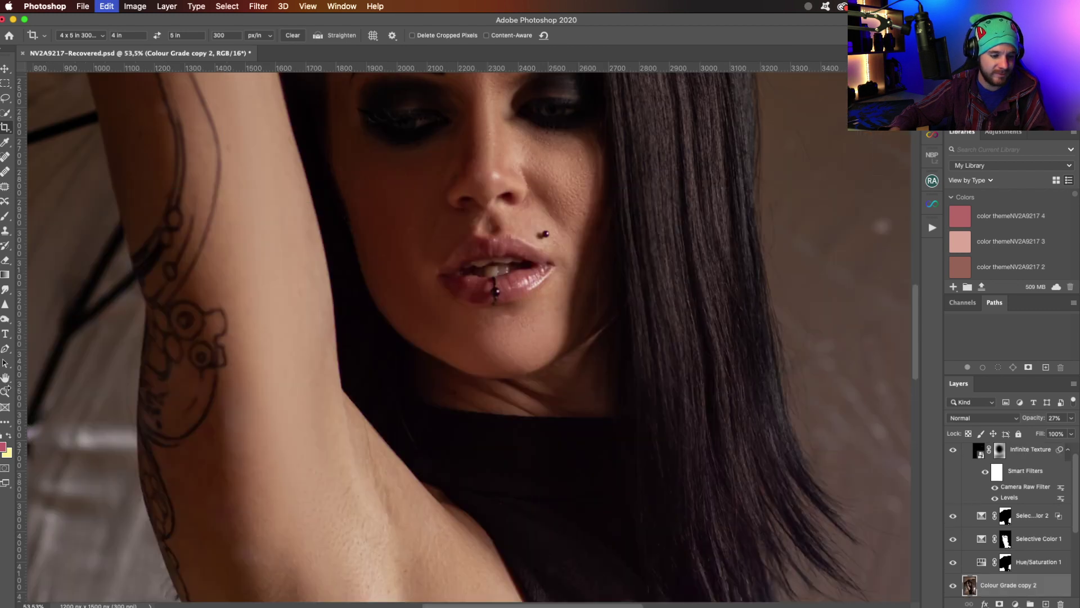
pyautogui.press('z')
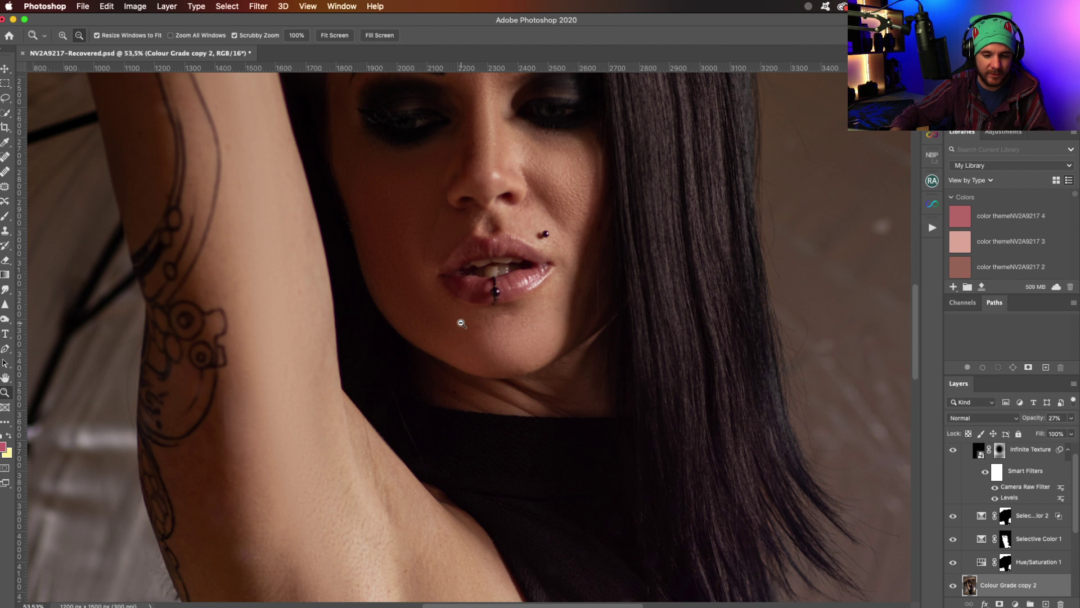
pyautogui.moveTo(463, 324); pyautogui.dragTo(422, 322)
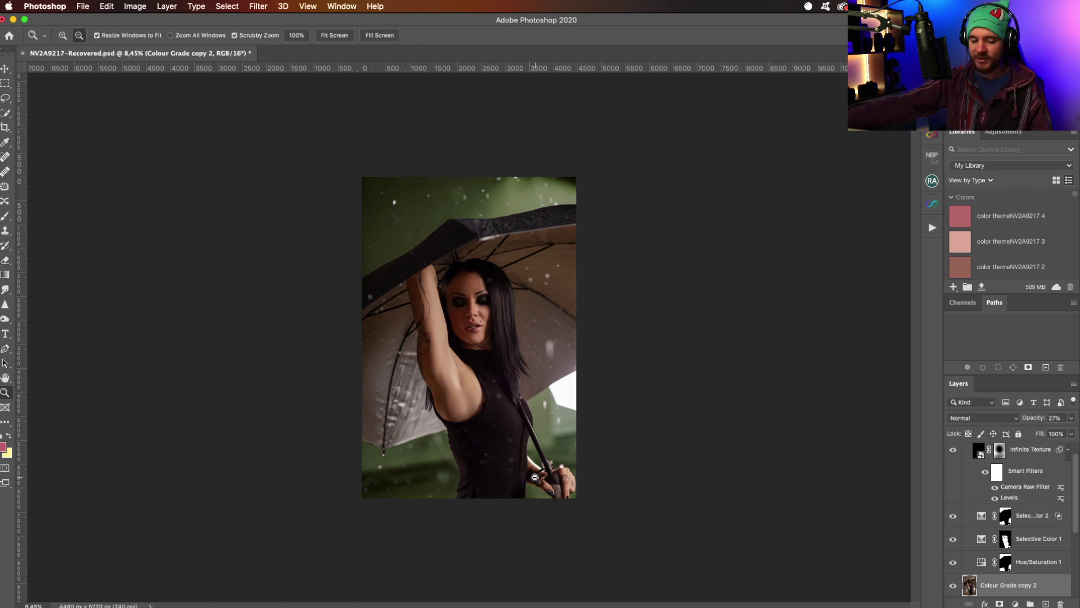
pyautogui.click(84, 7)
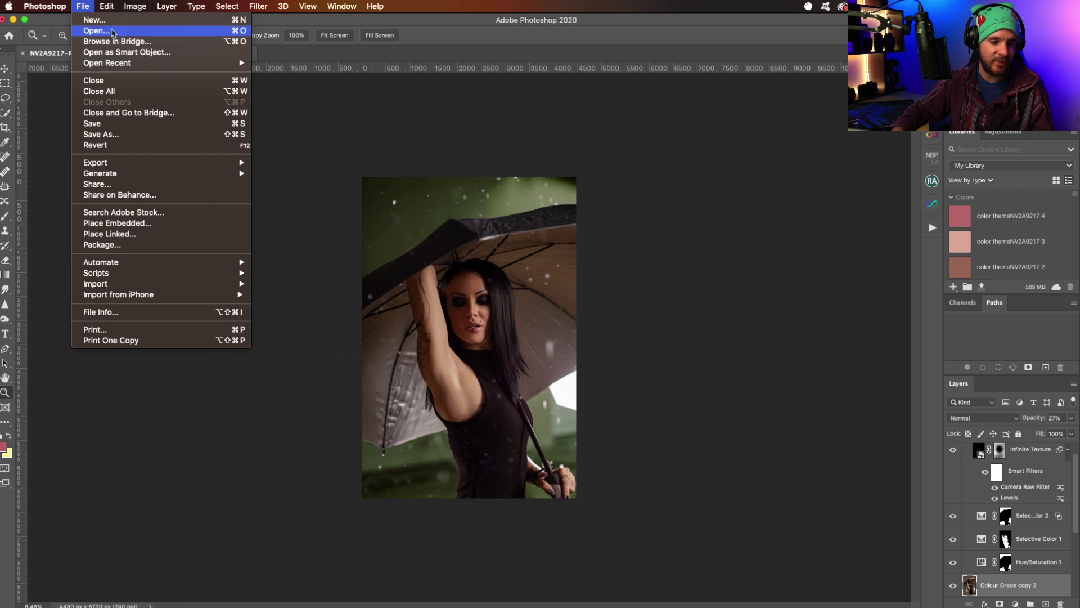
pyautogui.moveTo(118, 66)
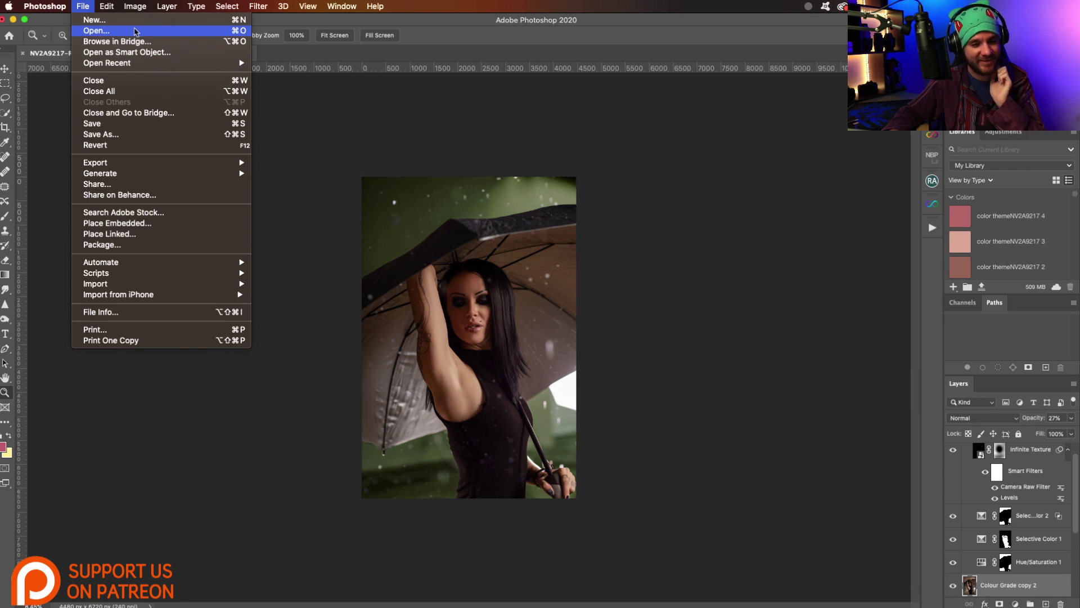
pyautogui.click(732, 179)
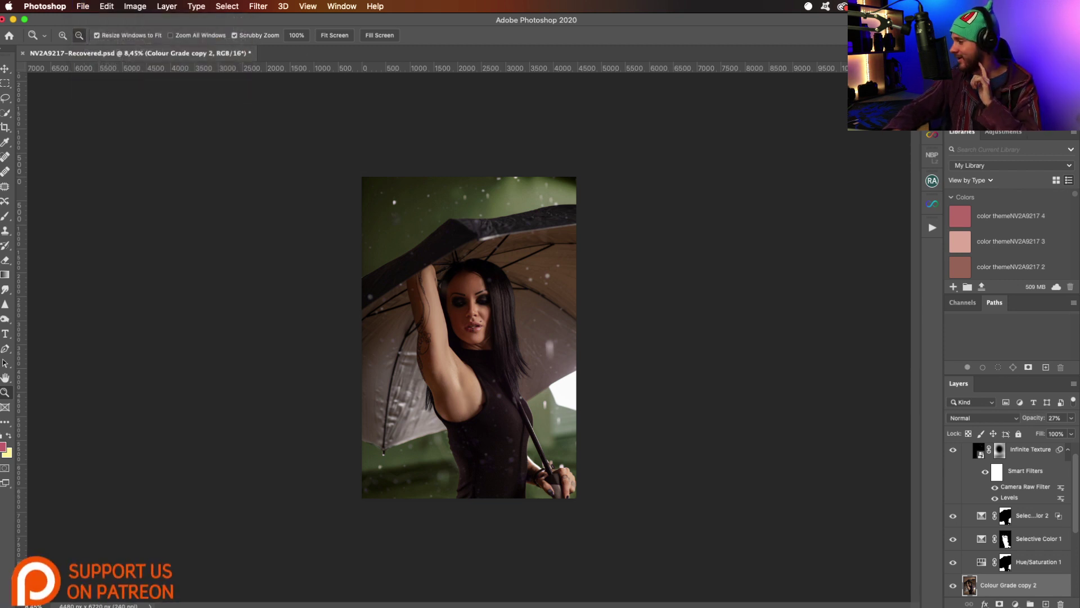
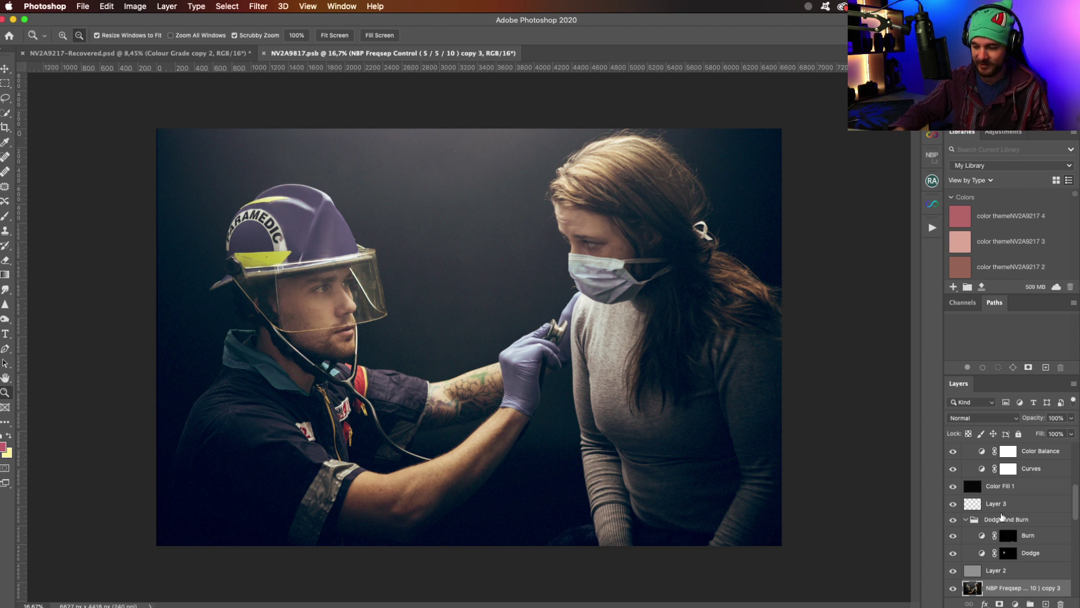
# Look through the layer stack of NV2A9817.psb and compare the paramedic image with and without Layer 2
pyautogui.scroll(-6, 1001, 520)
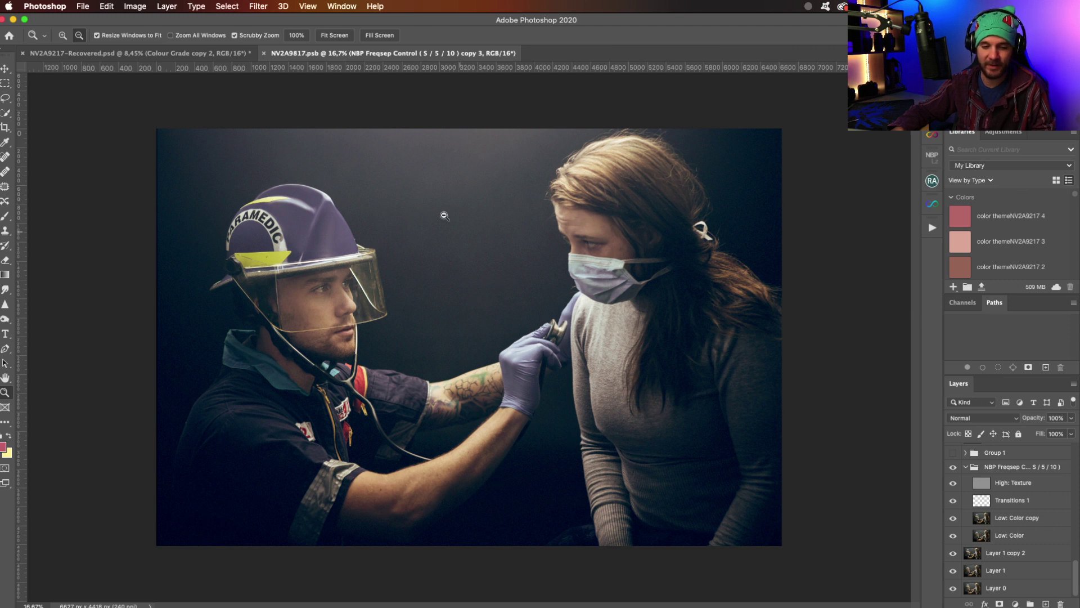
pyautogui.press('super+j')
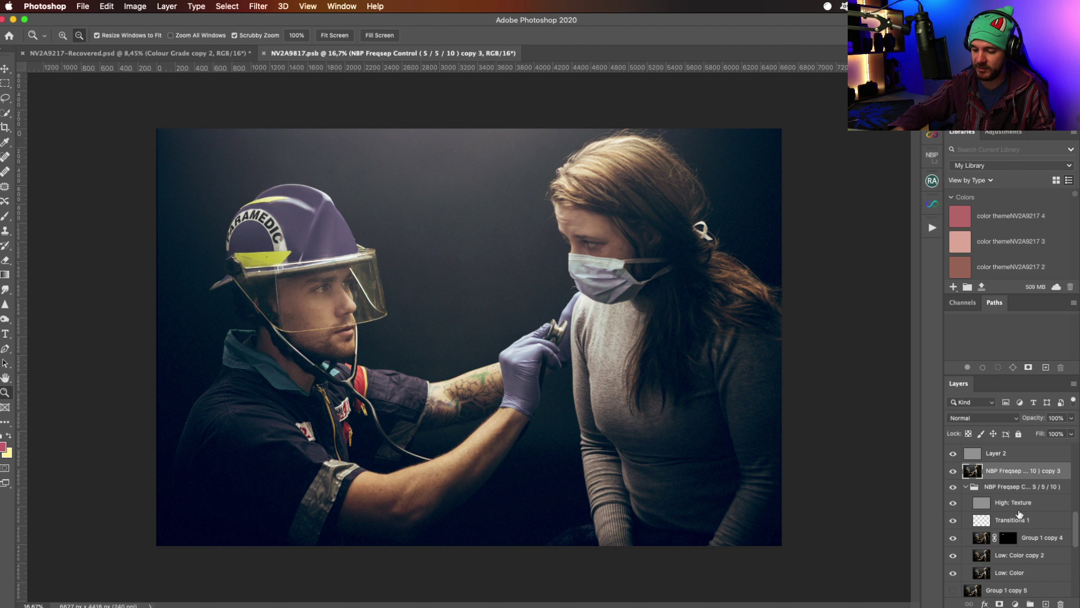
pyautogui.scroll(8, 1013, 509)
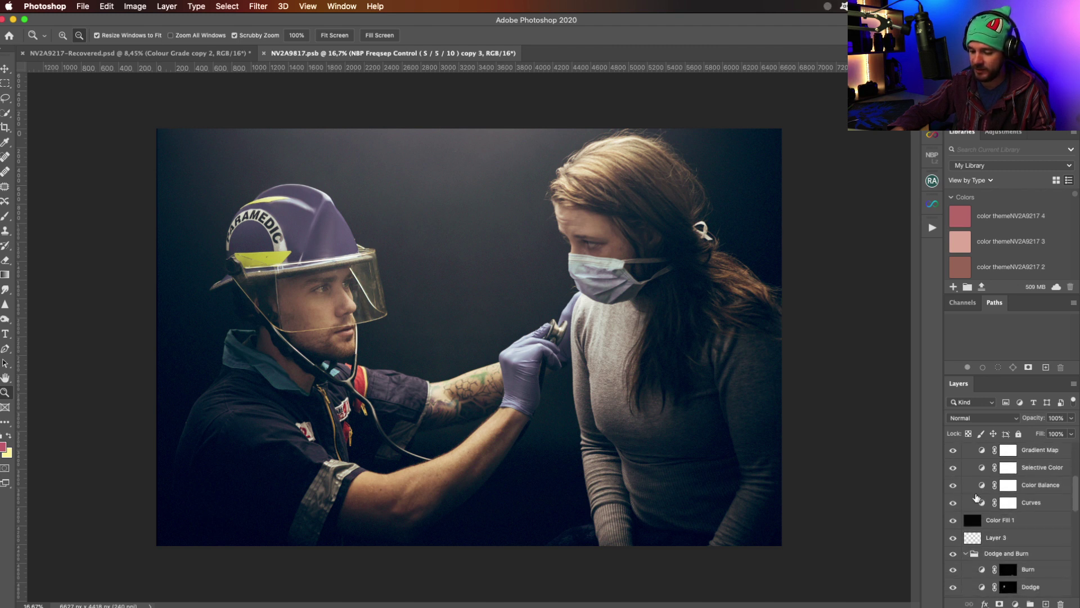
pyautogui.scroll(3, 979, 503)
pyautogui.scroll(-6, 982, 513)
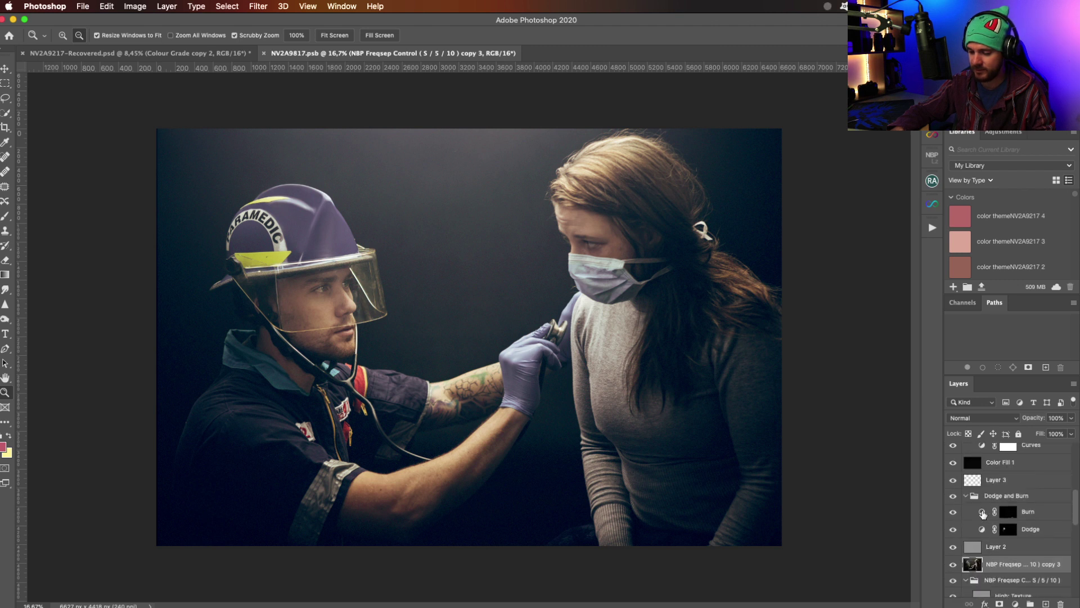
pyautogui.click(955, 547)
pyautogui.click(956, 547)
pyautogui.click(956, 548)
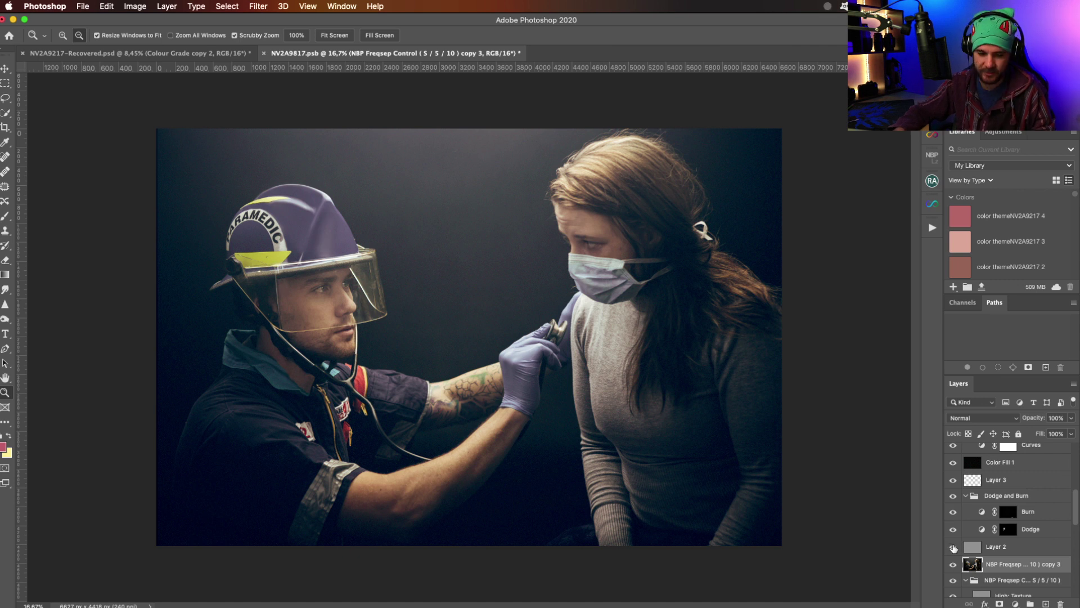
# Compare the paramedic image with and without the Color Fill 1 layer, both close up on the face and in full, leaving it visible
pyautogui.scroll(4, 954, 549)
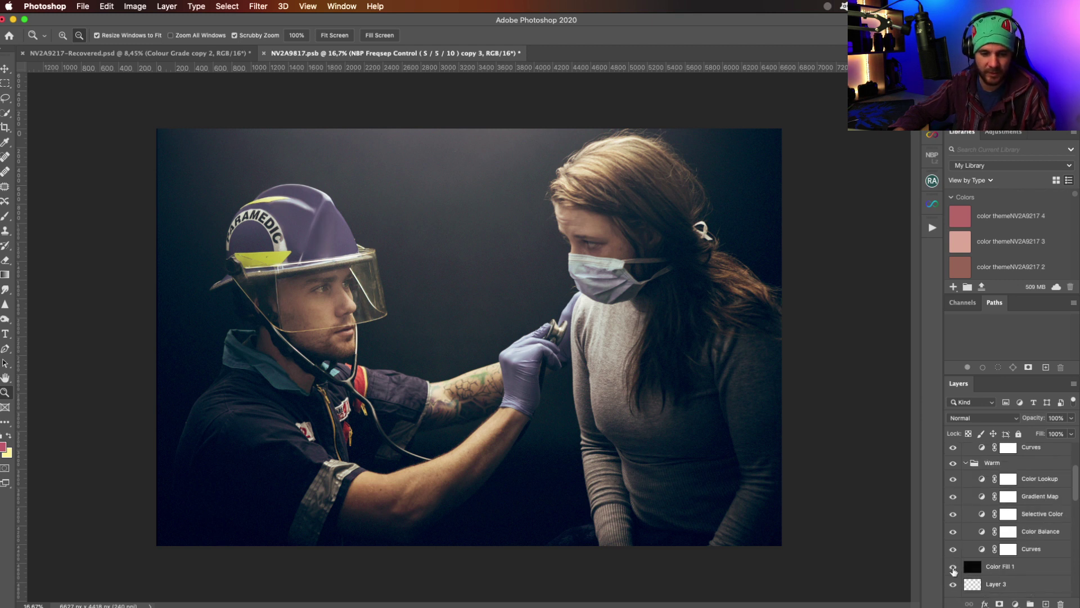
pyautogui.moveTo(343, 271); pyautogui.dragTo(393, 275)
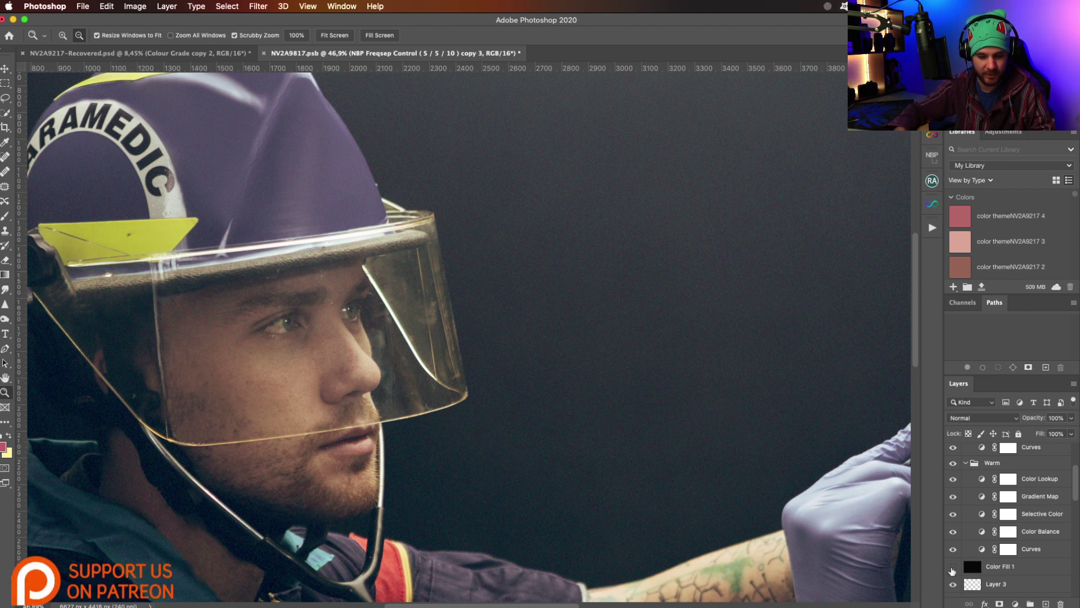
pyautogui.click(953, 567)
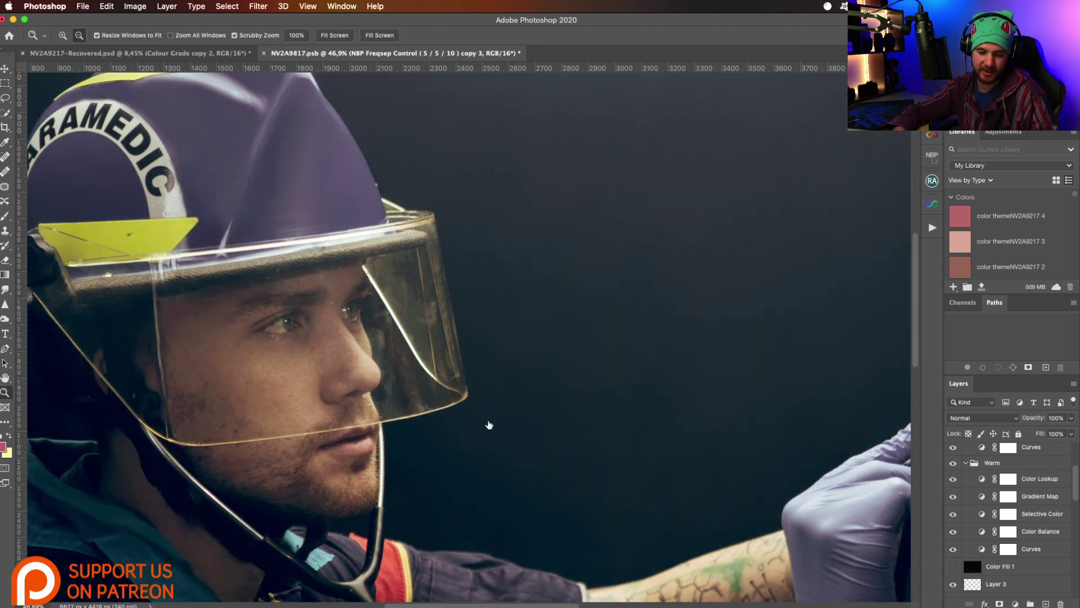
pyautogui.scroll(1, 509, 420)
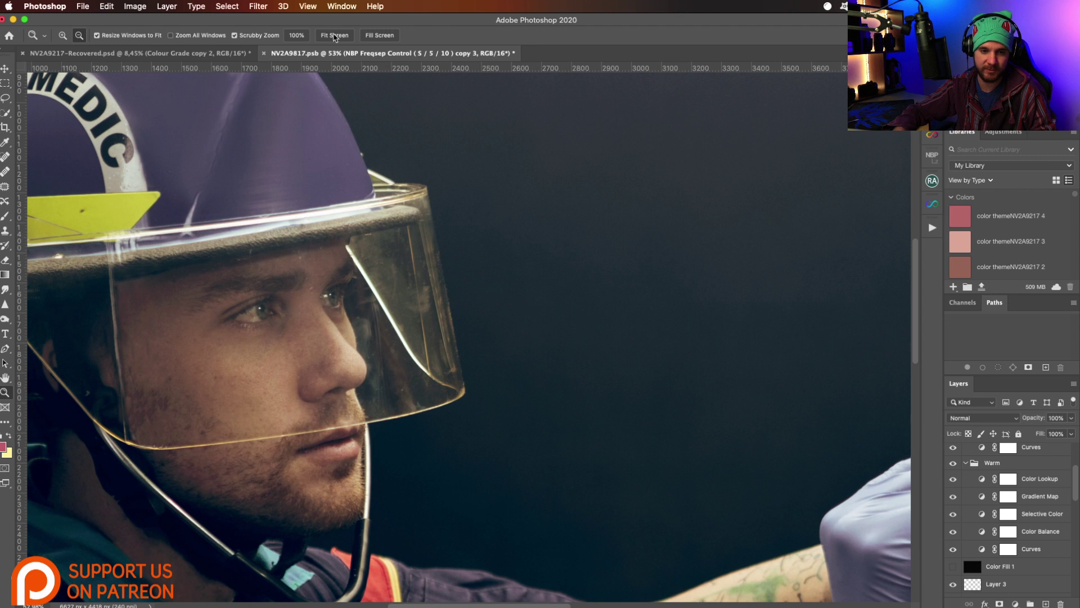
pyautogui.click(335, 35)
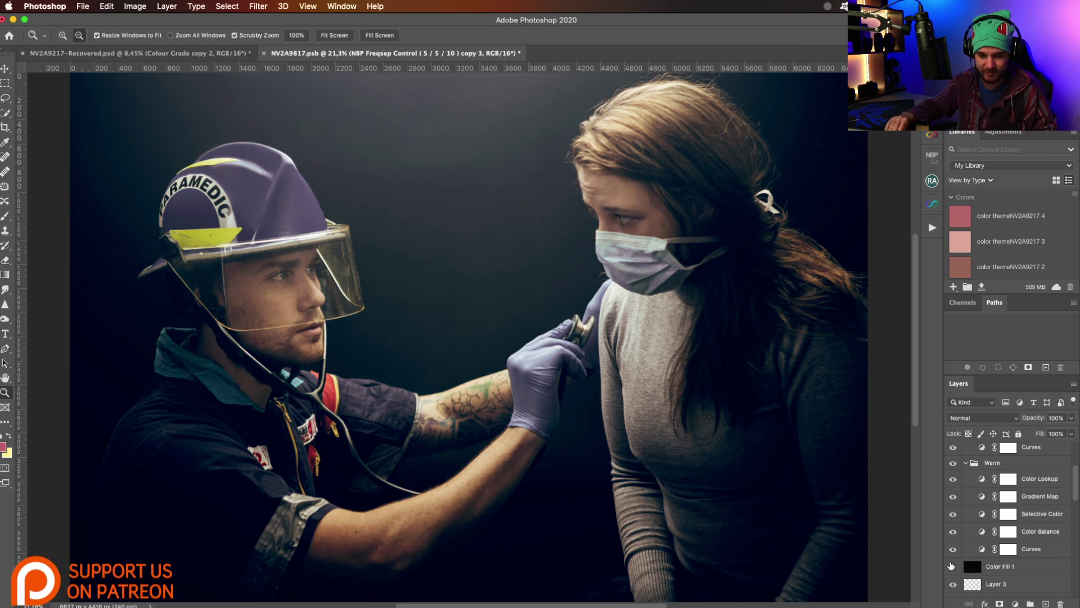
pyautogui.click(952, 566)
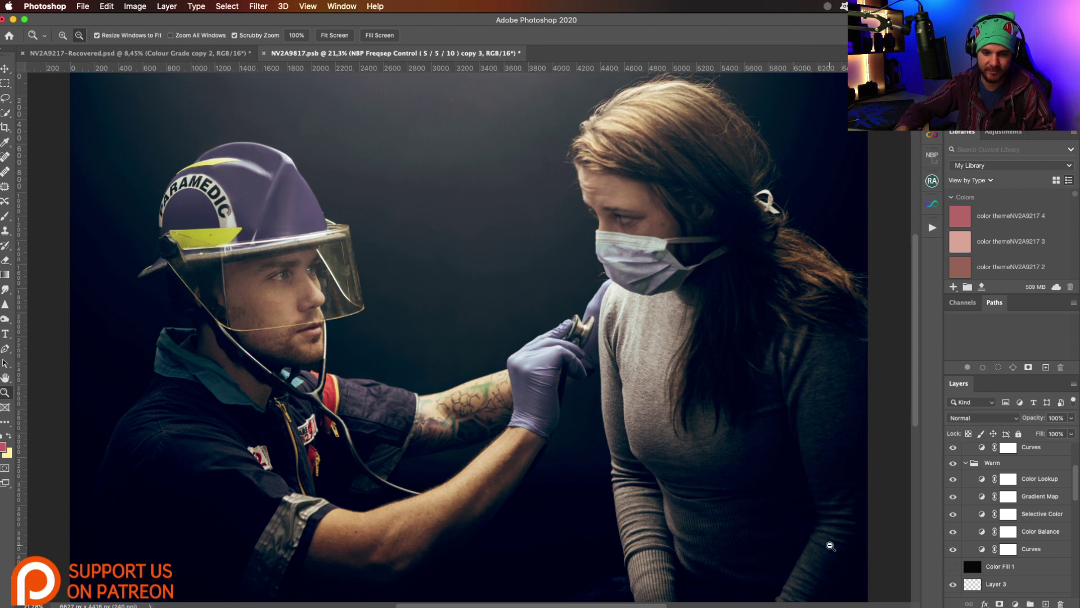
pyautogui.click(575, 446)
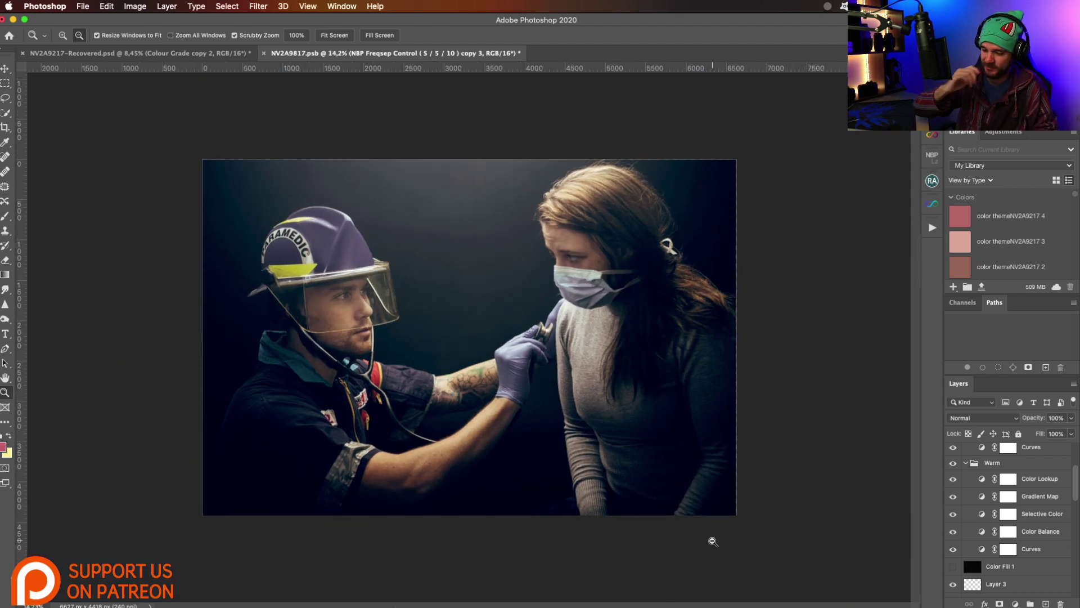
pyautogui.click(953, 566)
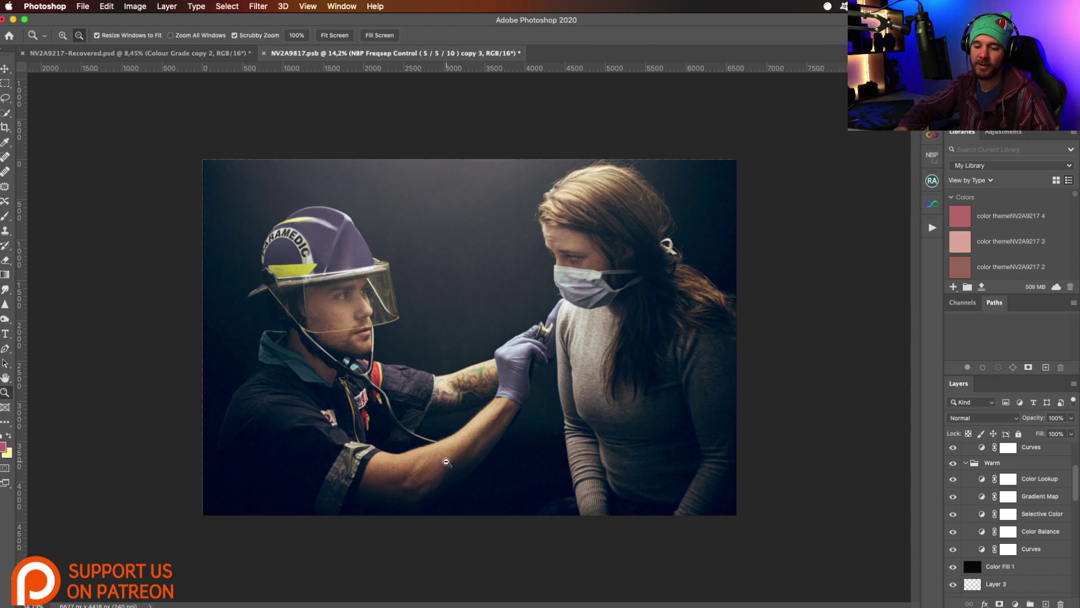
# Compare the unedited photo on Layer 0 alone with the full edit twice, ending with all the edit layers shown
pyautogui.scroll(-6, 1003, 522)
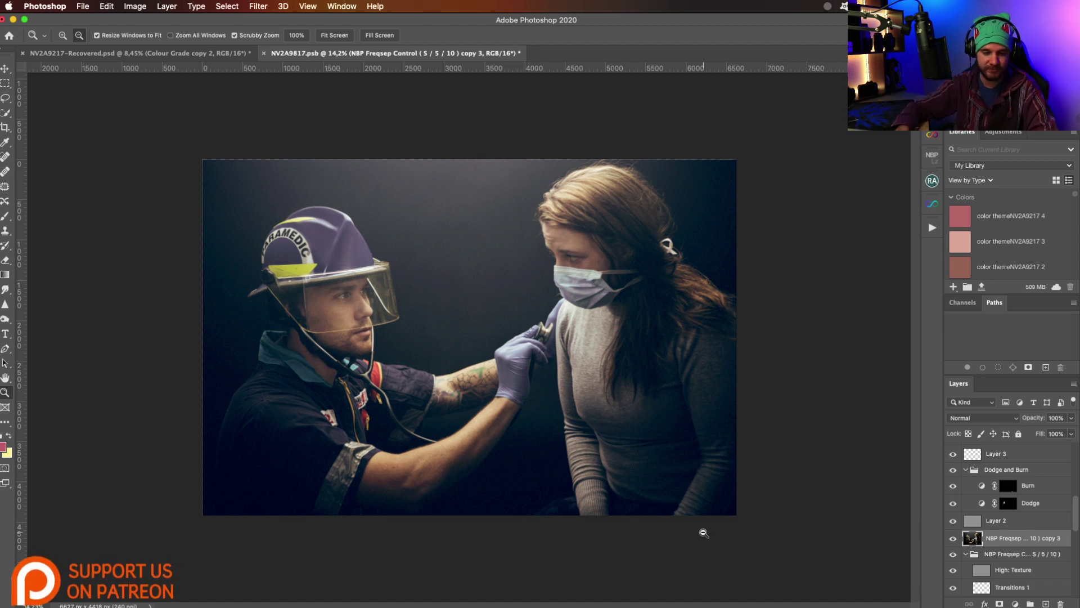
pyautogui.scroll(-5, 983, 560)
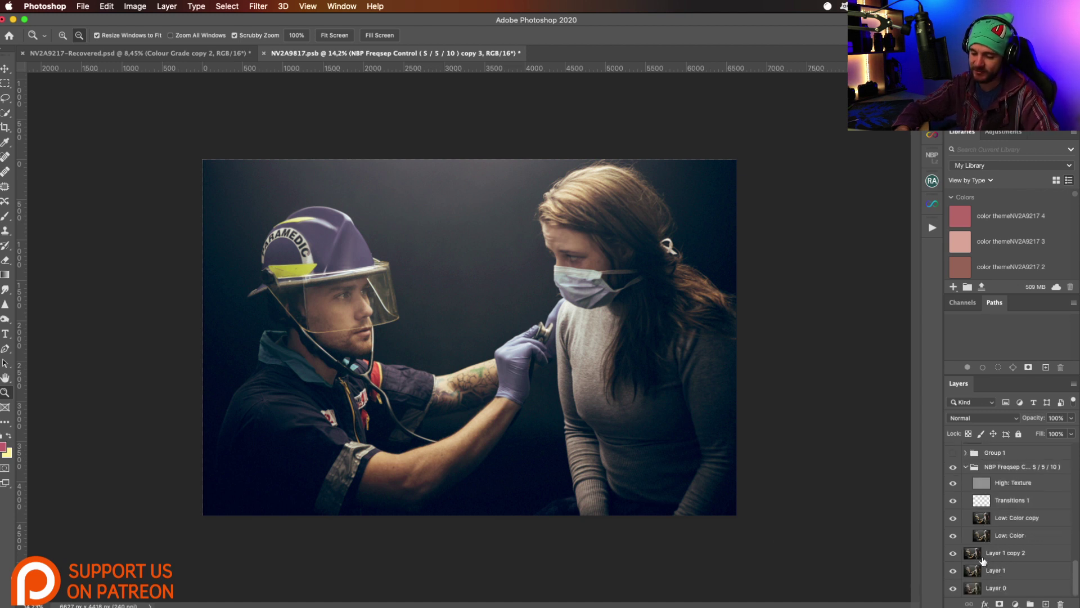
pyautogui.keyDown('alt'); pyautogui.click(953, 588); pyautogui.keyUp('alt')
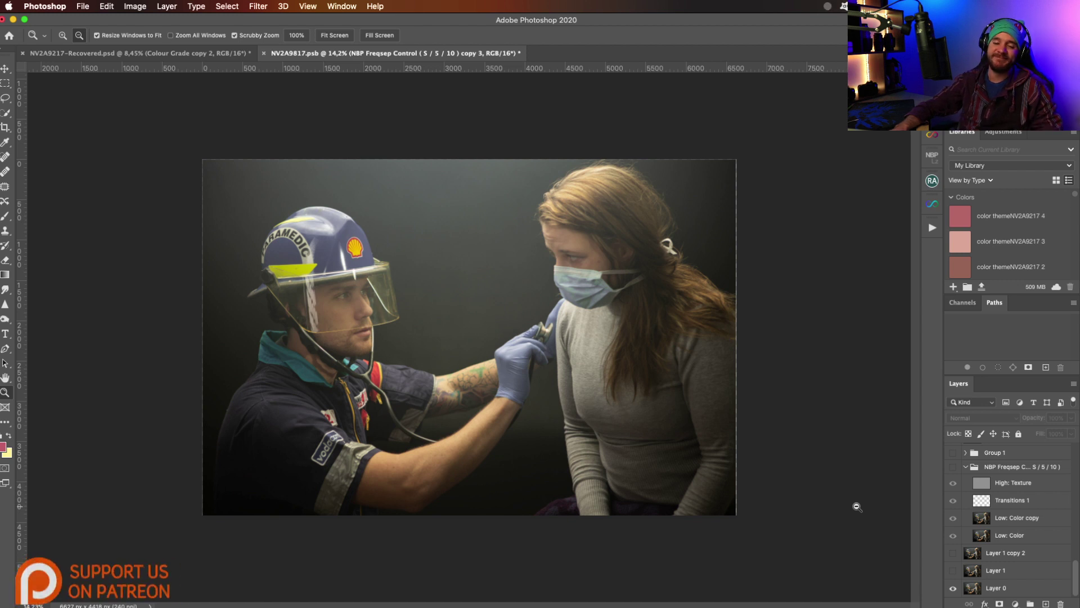
pyautogui.keyDown('alt'); pyautogui.click(953, 589); pyautogui.keyUp('alt')
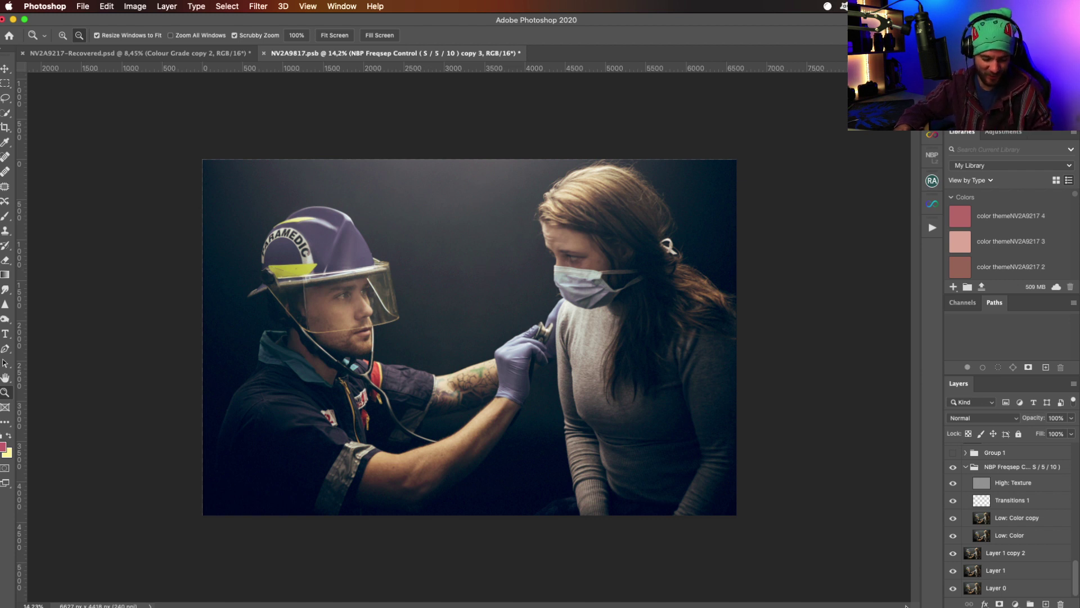
pyautogui.keyDown('alt'); pyautogui.click(952, 590); pyautogui.keyUp('alt')
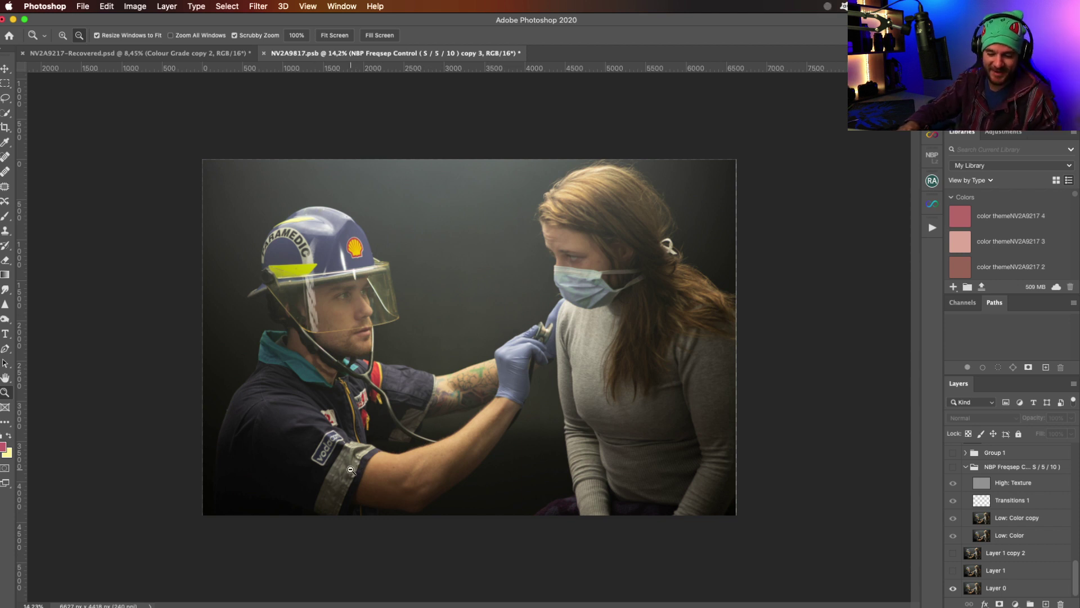
pyautogui.keyDown('alt'); pyautogui.click(953, 589); pyautogui.keyUp('alt')
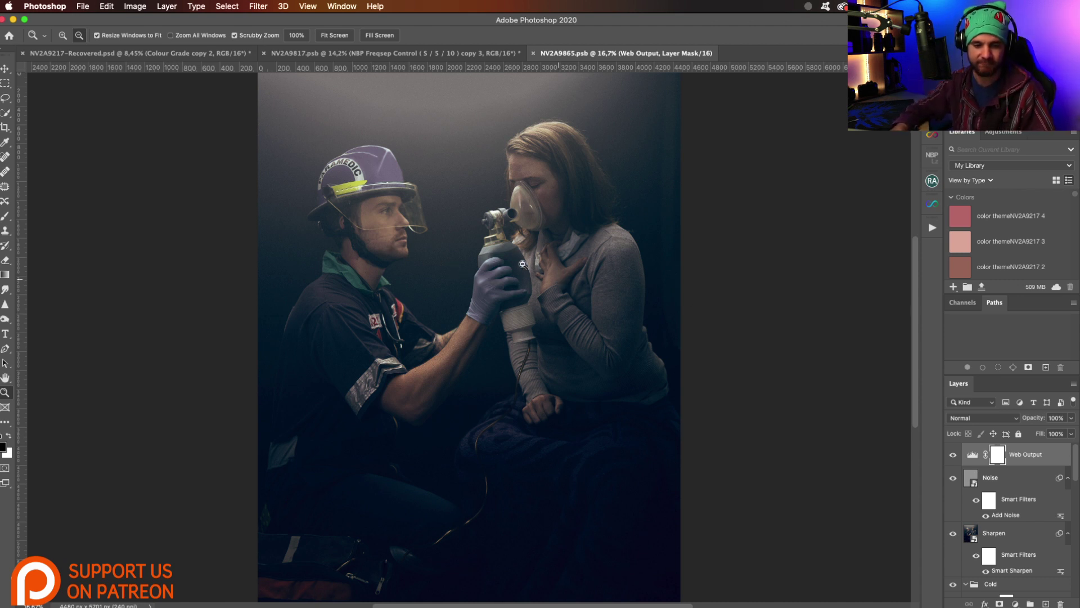
# Examine the finished NV2A9865.psb image close up around the gloved hand and the paramedic's face, ending on the whole picture
pyautogui.hscroll(-2, 520, 259)
pyautogui.hscroll(1, 521, 257)
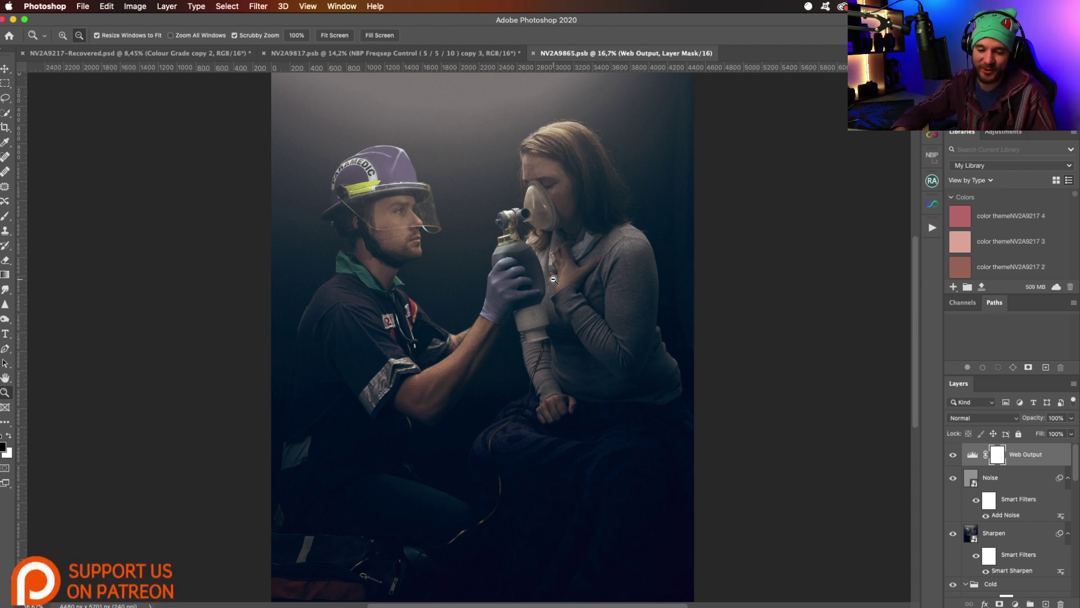
pyautogui.moveTo(522, 270); pyautogui.dragTo(609, 269)
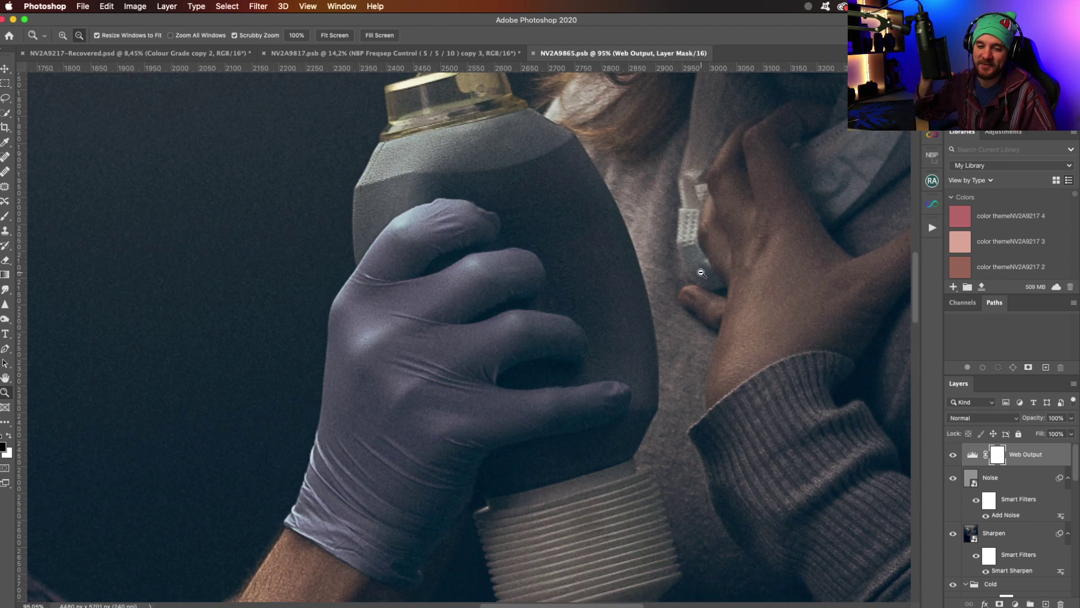
pyautogui.moveTo(645, 274); pyautogui.dragTo(636, 280)
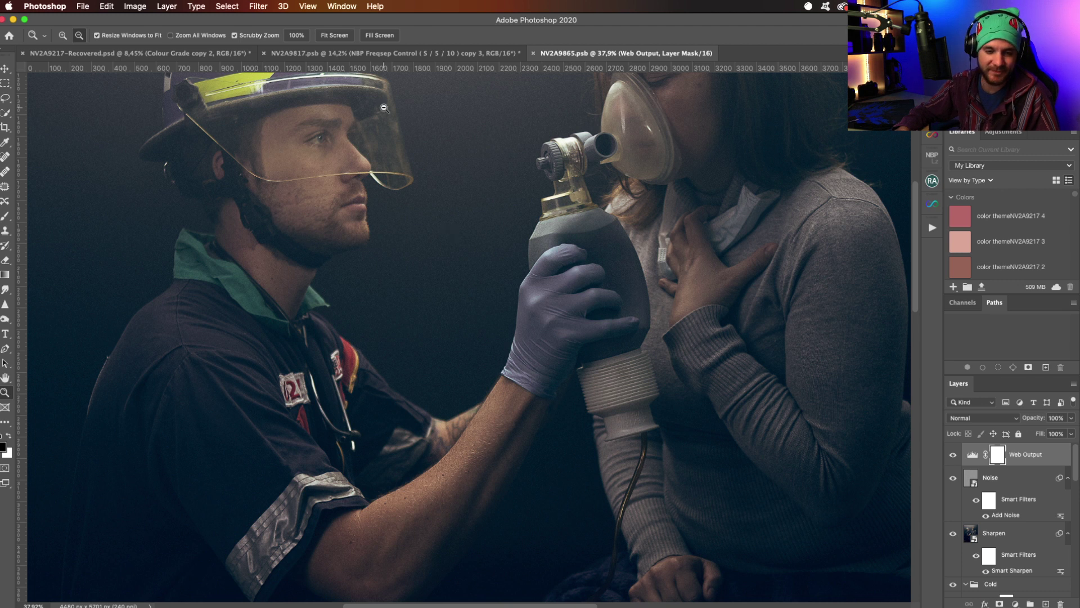
pyautogui.click(329, 37)
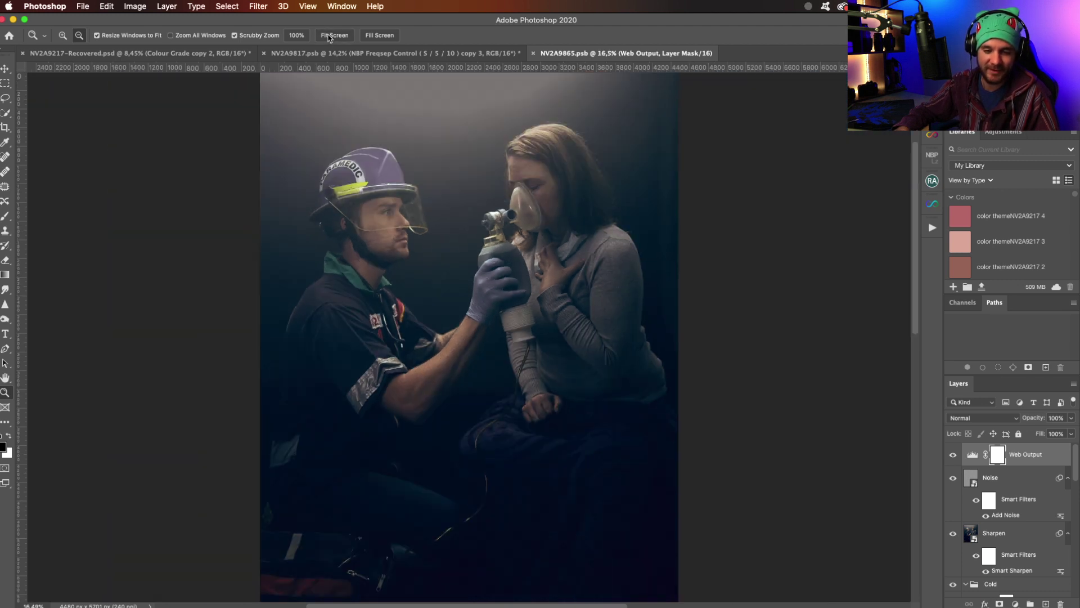